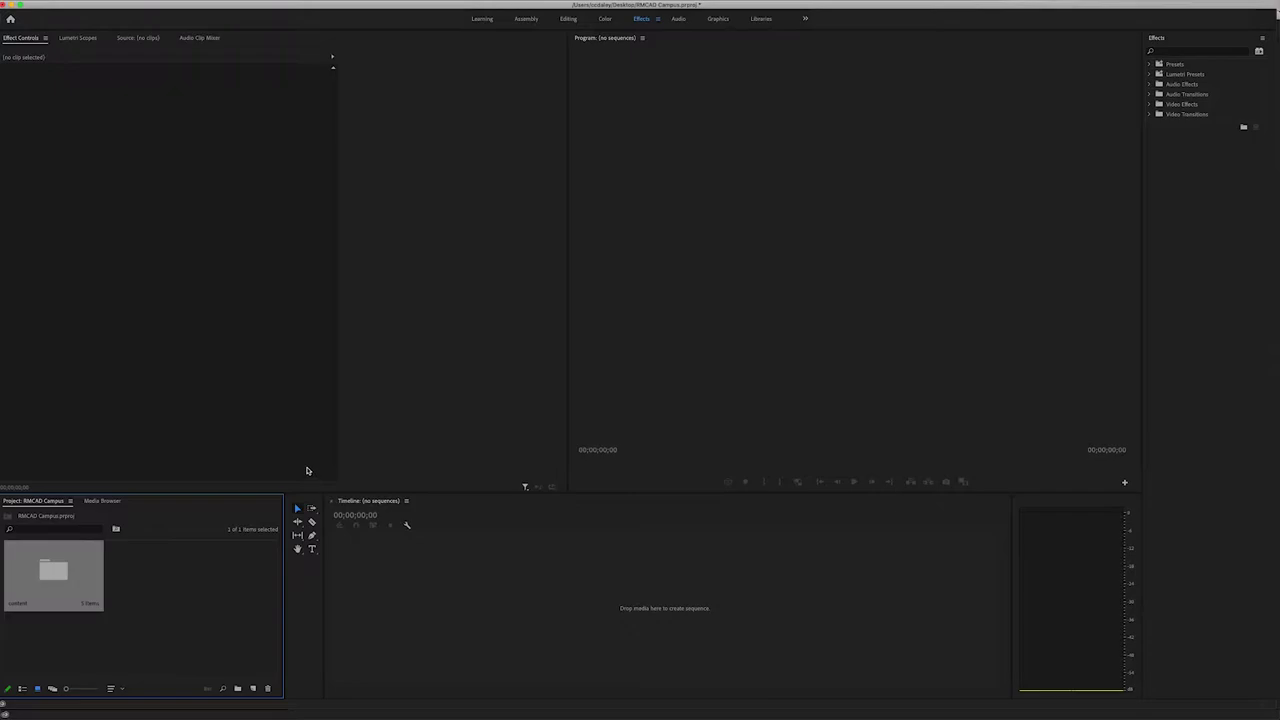
# Raise the monitor/panel divider slightly so the Project and Timeline row is taller.
pyautogui.moveTo(574, 491); pyautogui.dragTo(578, 461)
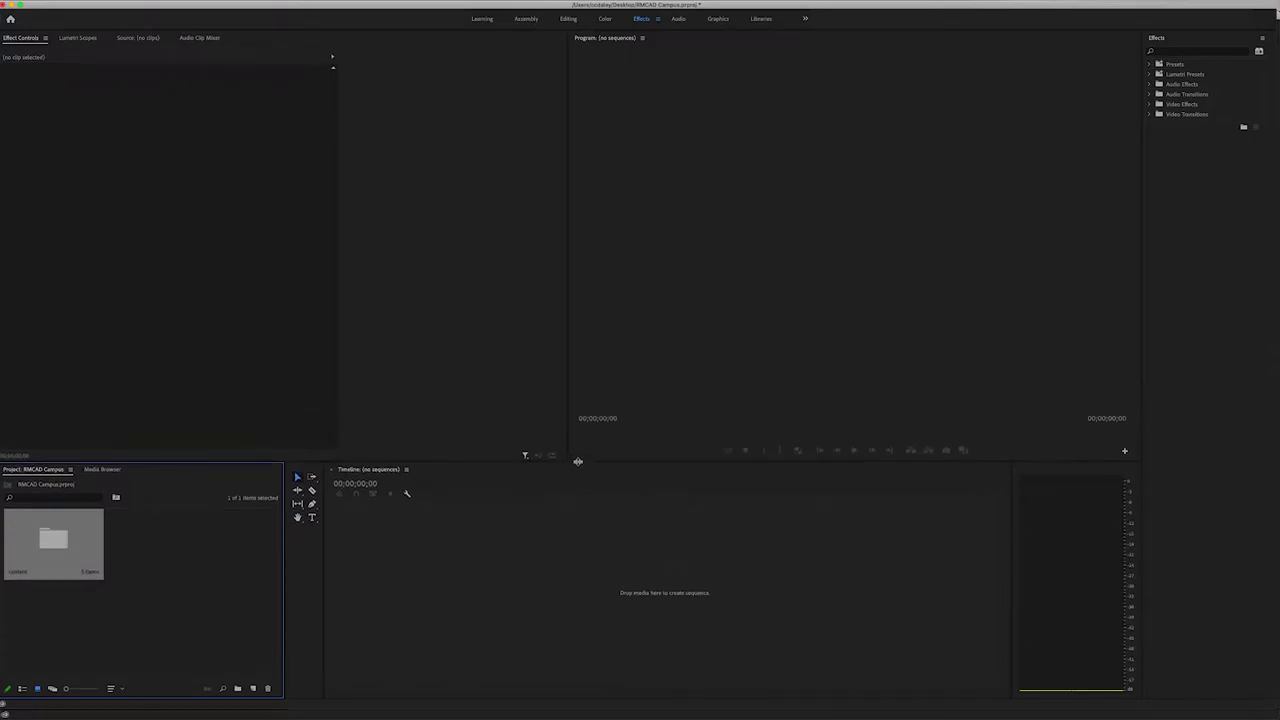
pyautogui.click(234, 531)
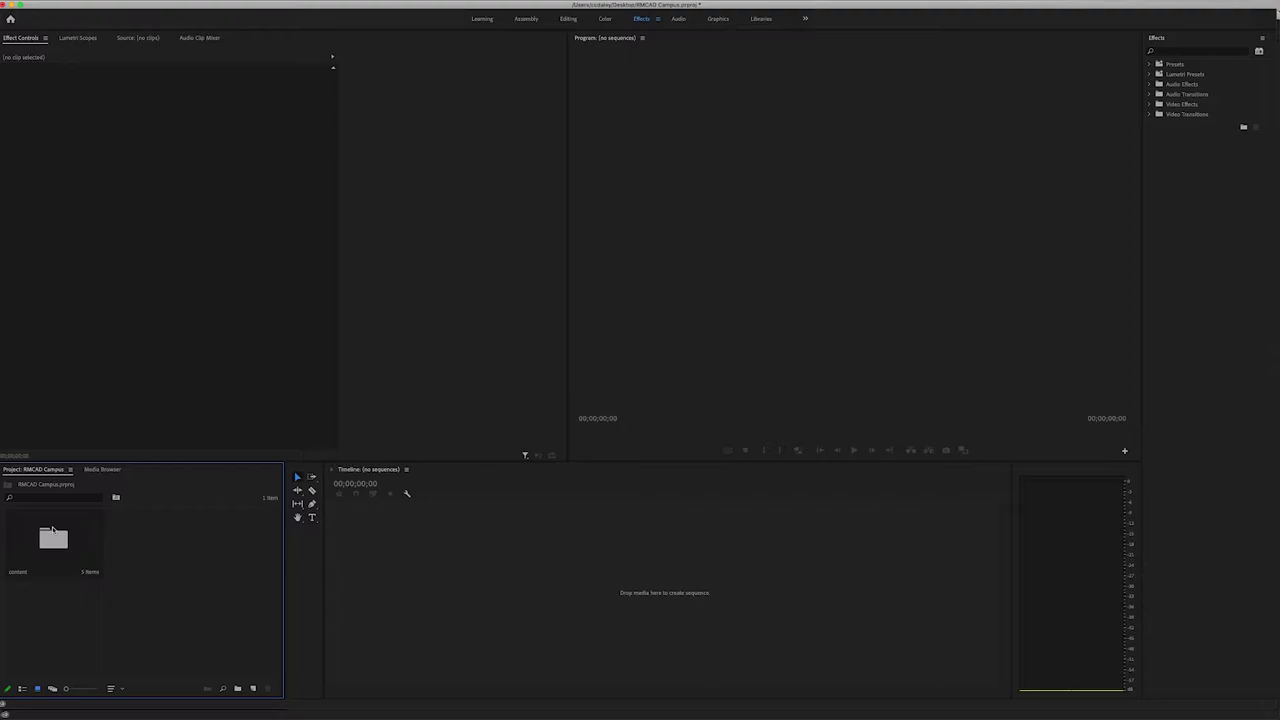
# Open the content bin and preview Campus Photo 1, Campus Photo 2 and the Carpenter Building video.
pyautogui.doubleClick(53, 531)
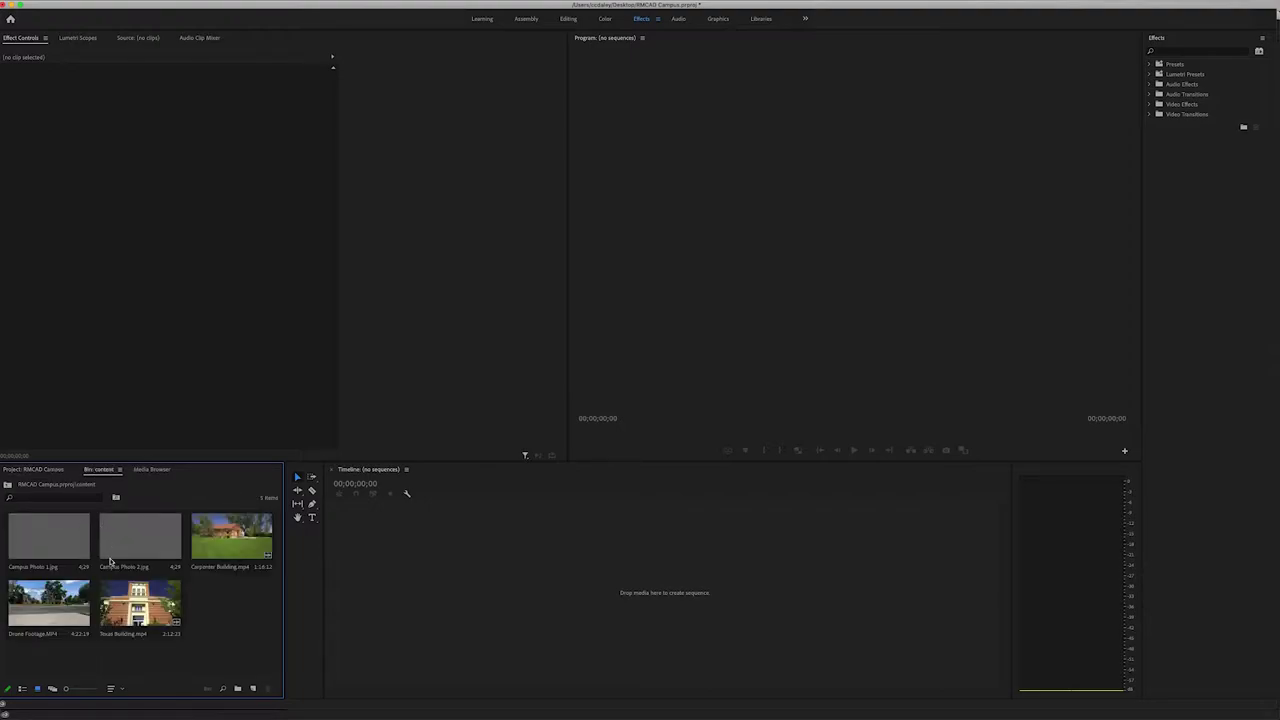
pyautogui.doubleClick(62, 547)
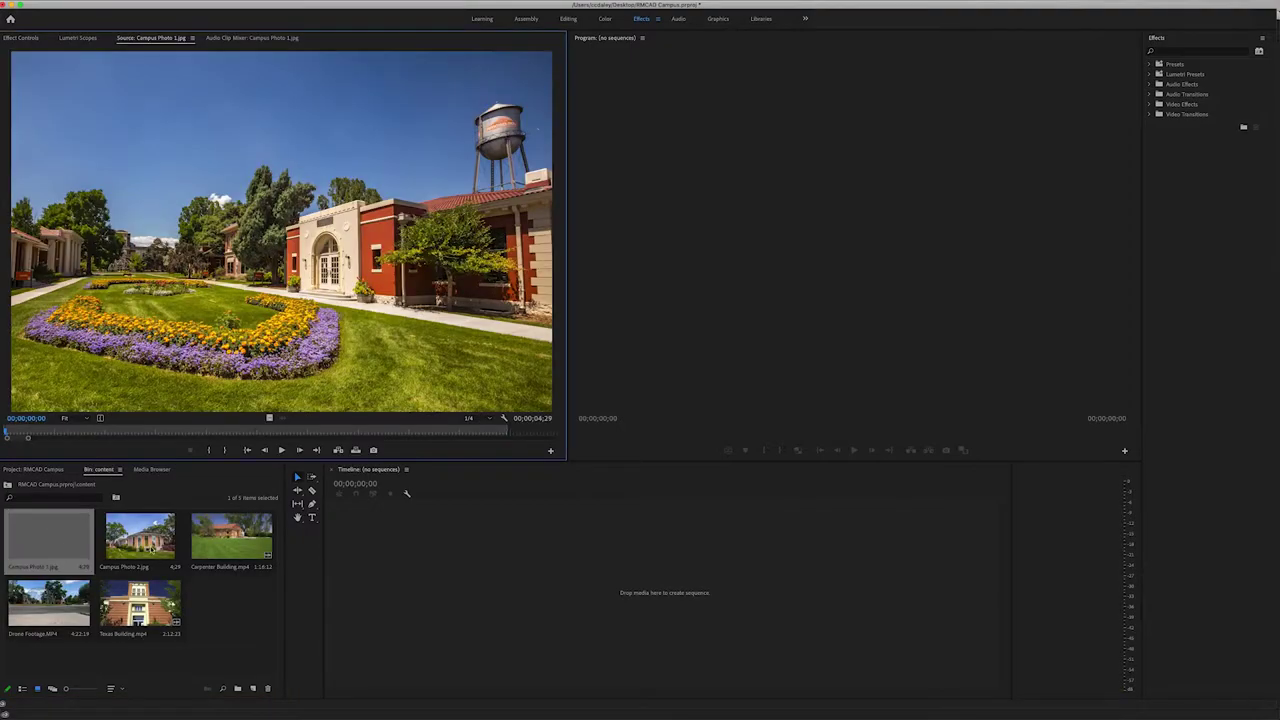
pyautogui.doubleClick(152, 548)
pyautogui.doubleClick(250, 545)
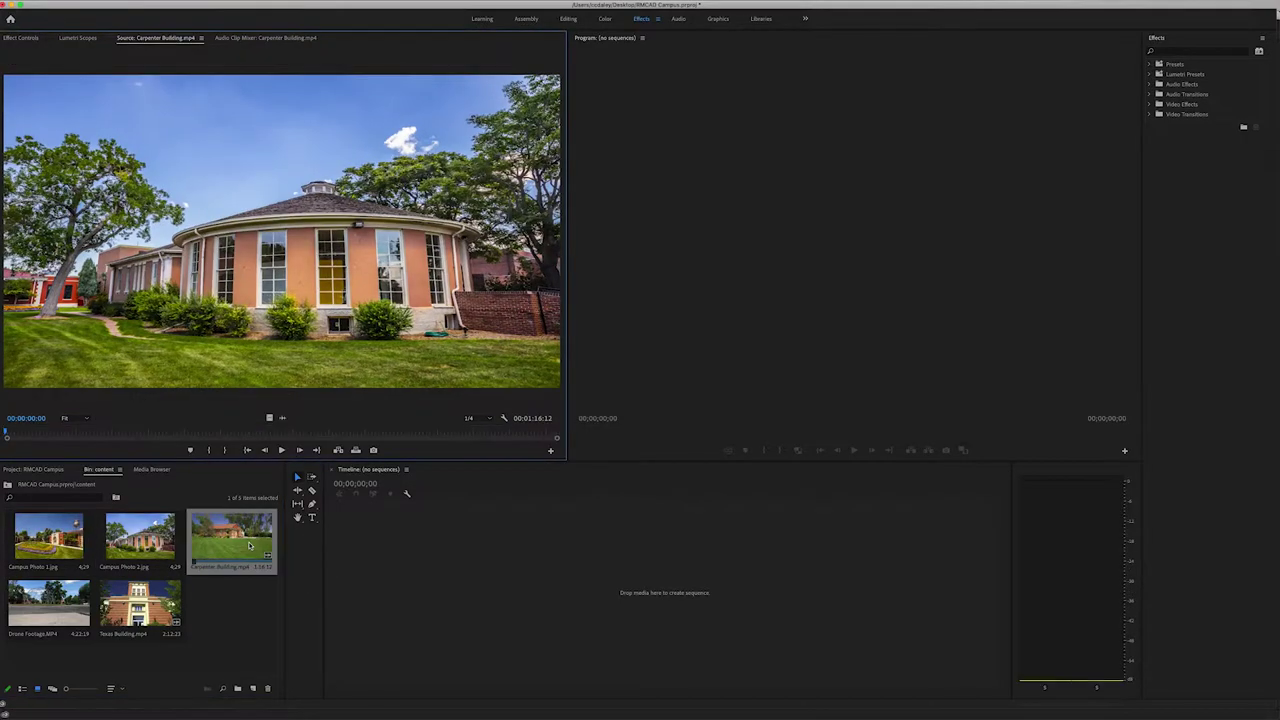
pyautogui.click(142, 433)
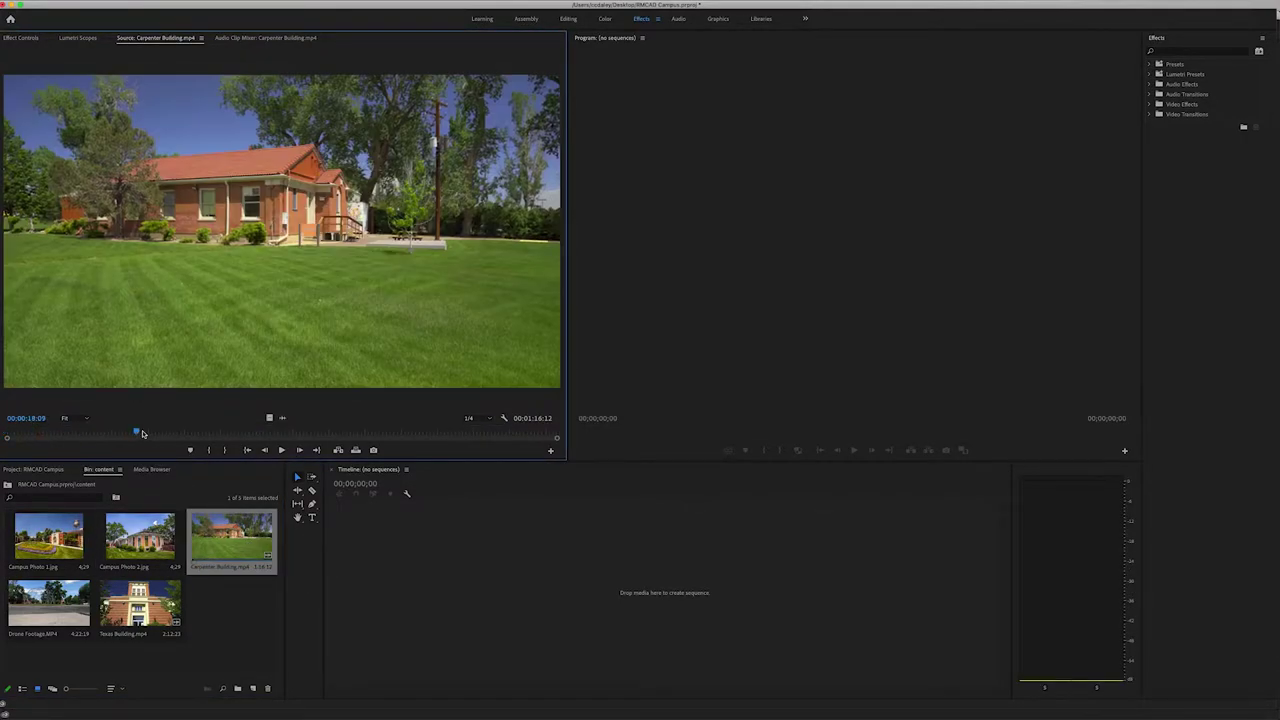
pyautogui.moveTo(142, 433); pyautogui.dragTo(425, 446)
# Preview and scrub the Drone Footage and Texas Building clips, parking Texas Building at 00:00:03:03.
pyautogui.doubleClick(48, 603)
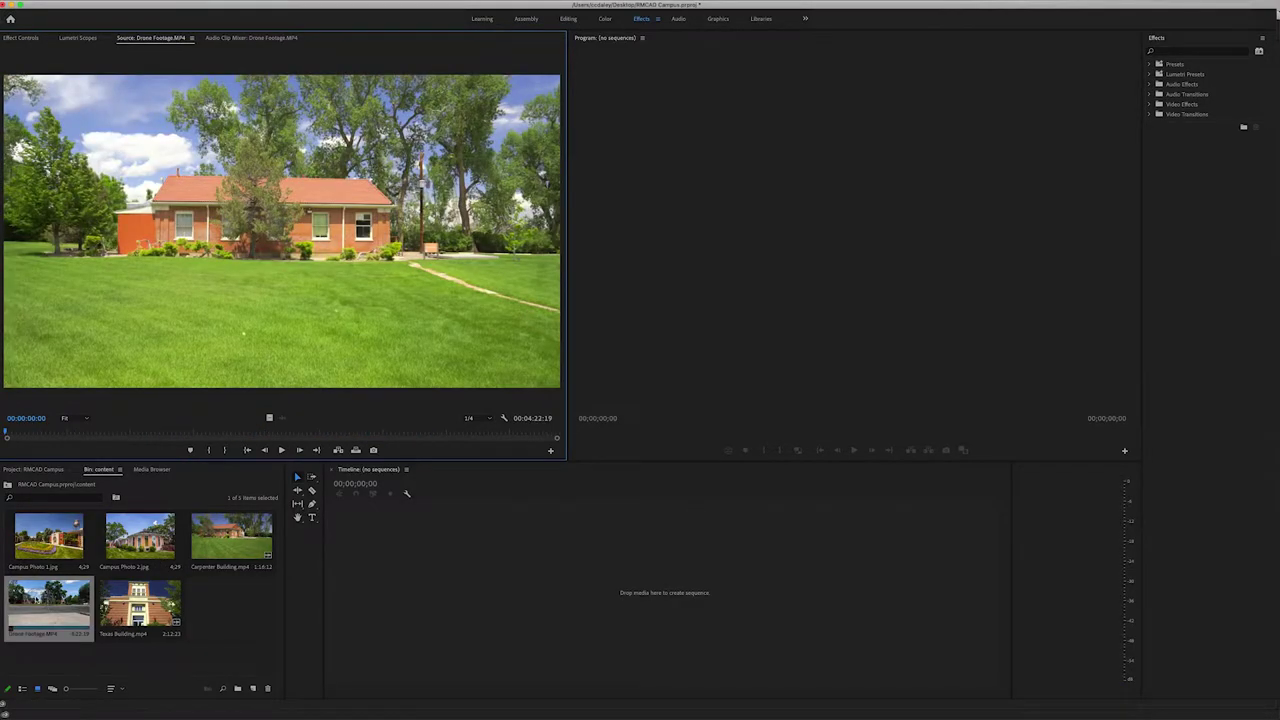
pyautogui.moveTo(36, 434); pyautogui.dragTo(108, 447)
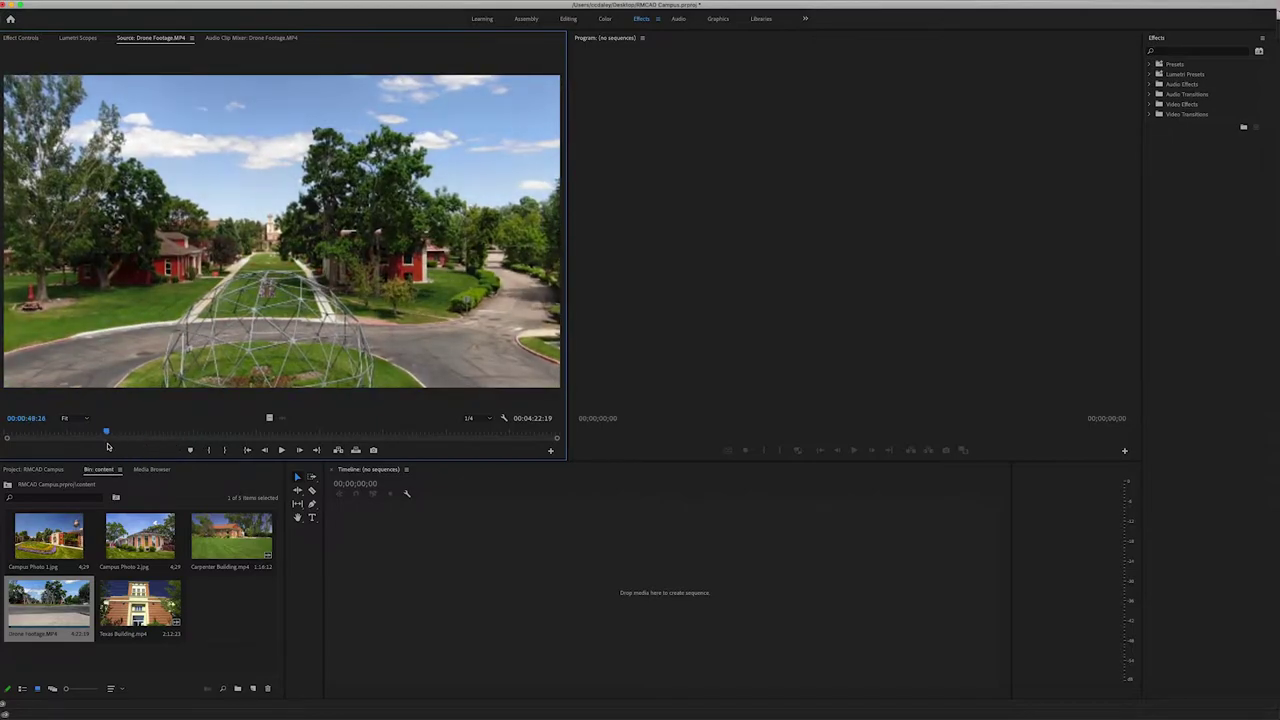
pyautogui.doubleClick(151, 605)
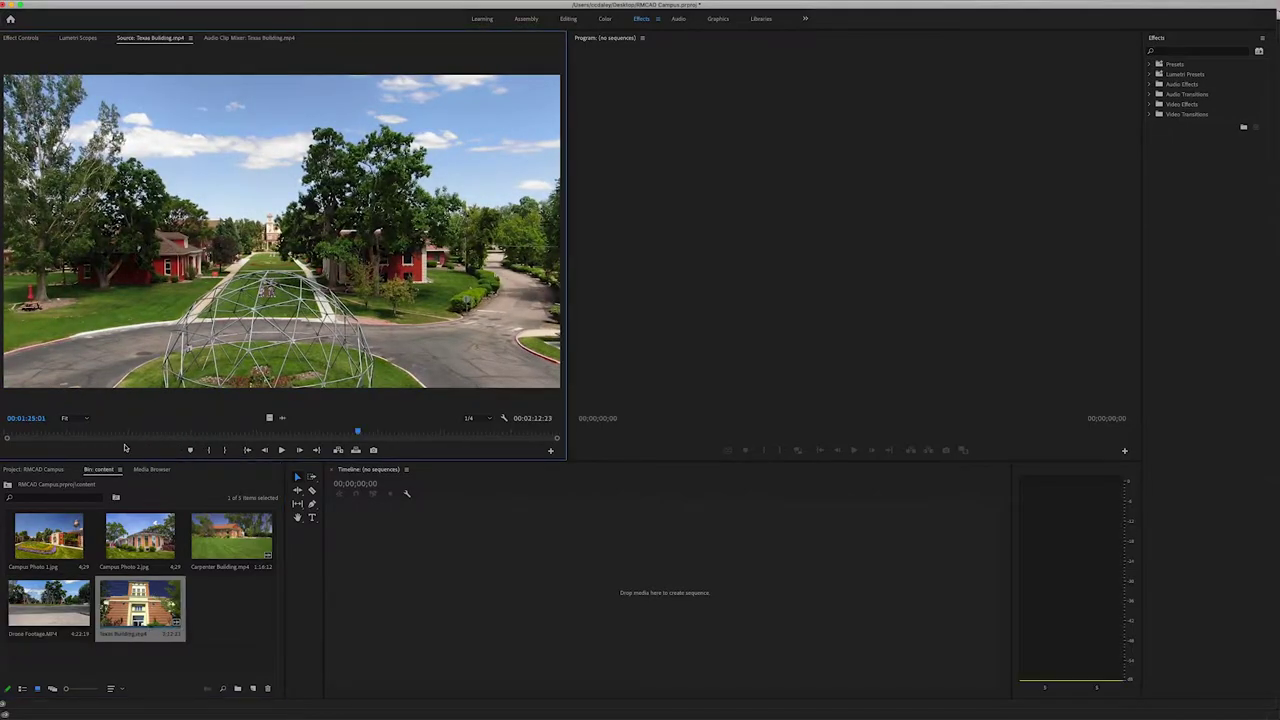
pyautogui.moveTo(125, 445)
pyautogui.mouseDown()
pyautogui.moveTo(221, 445)
pyautogui.moveTo(17, 445)
pyautogui.mouseUp()
pyautogui.click(228, 609)
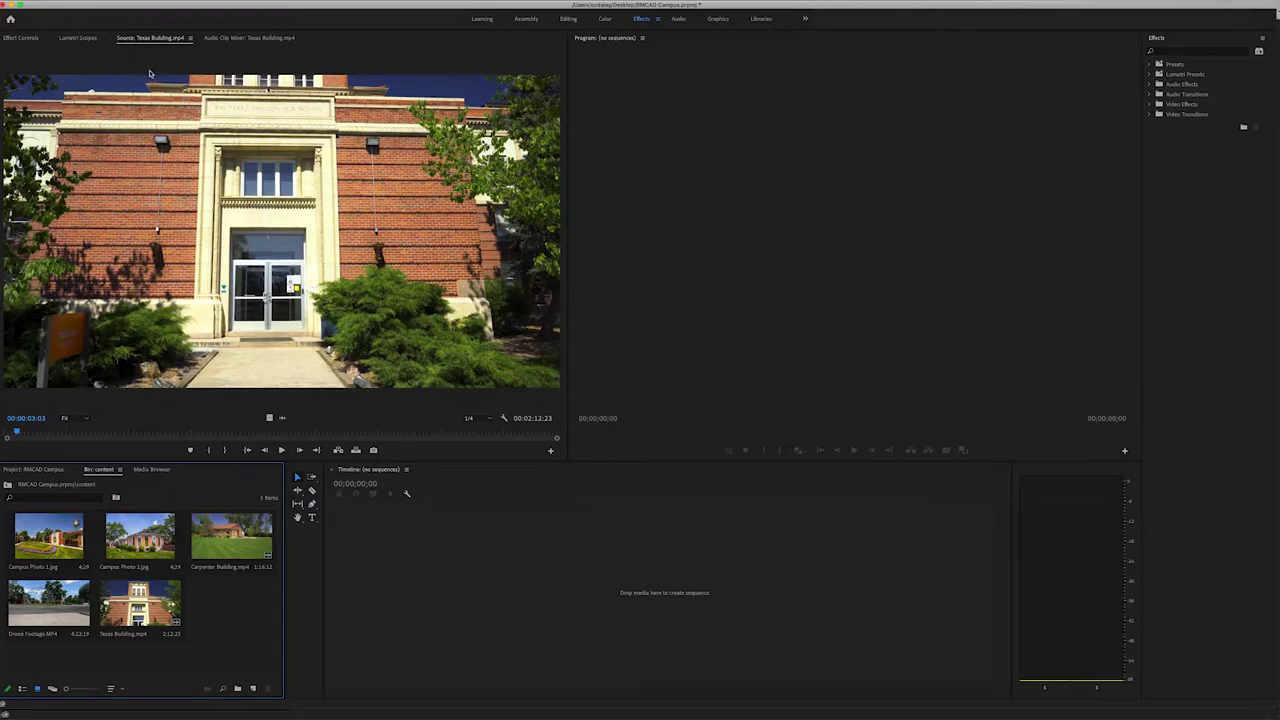
# Start a new sequence and select the AVCHD 1080p60 preset.
pyautogui.click(85, 2)
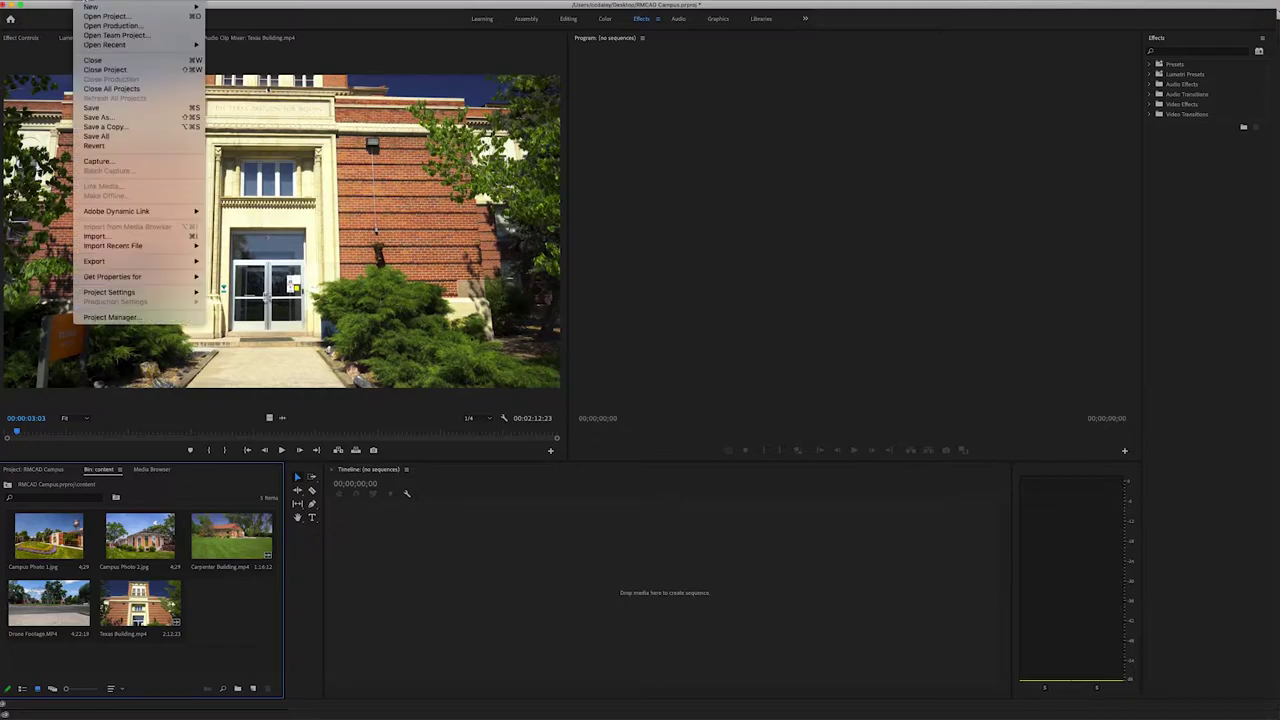
pyautogui.moveTo(95, 7)
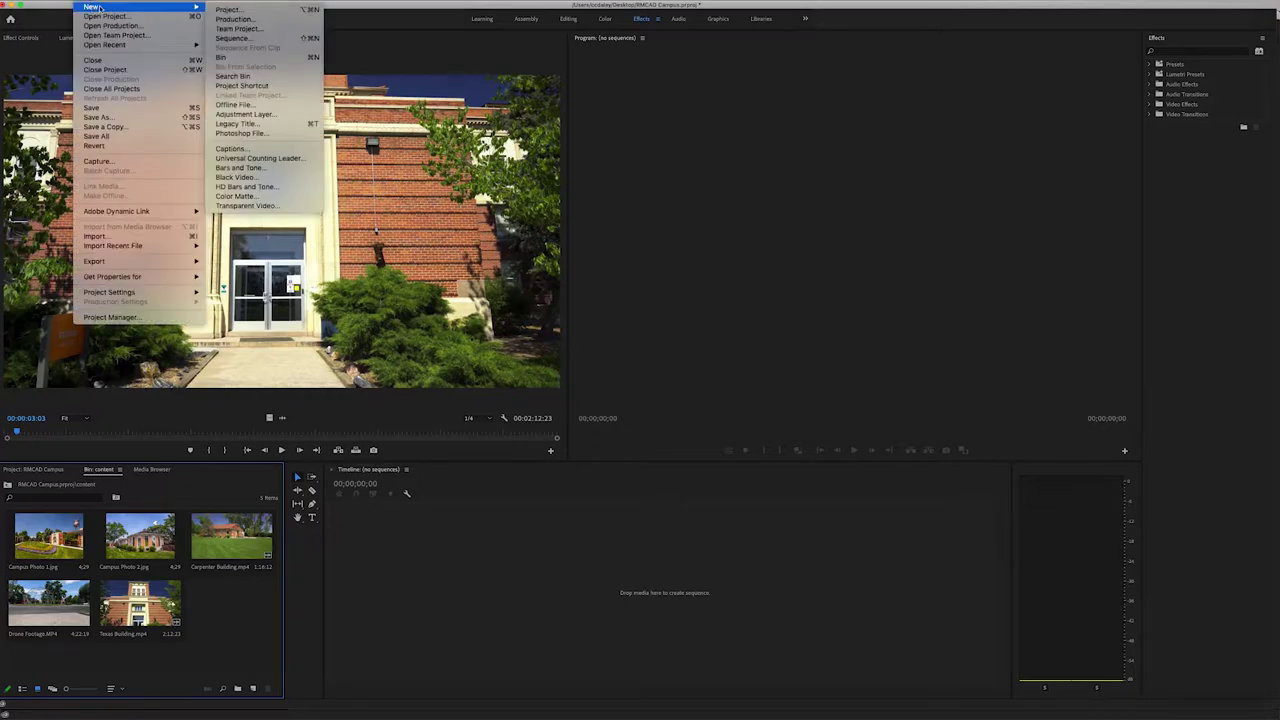
pyautogui.click(229, 38)
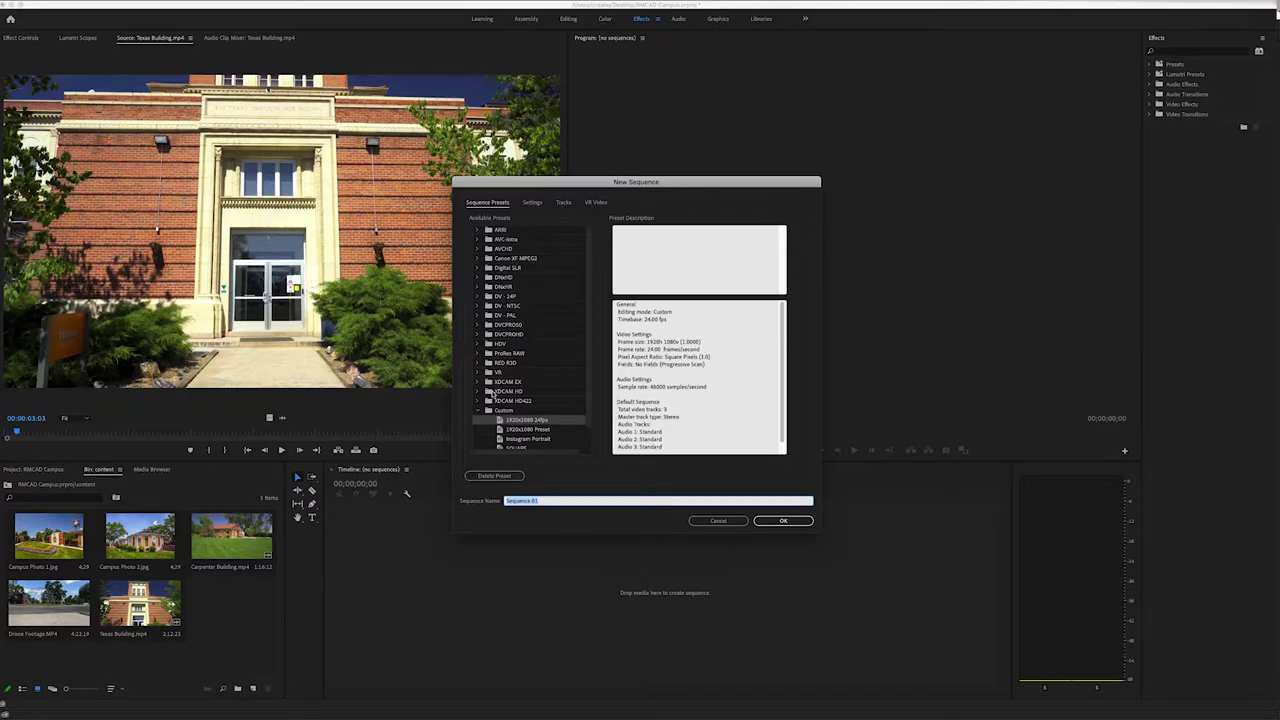
pyautogui.click(481, 410)
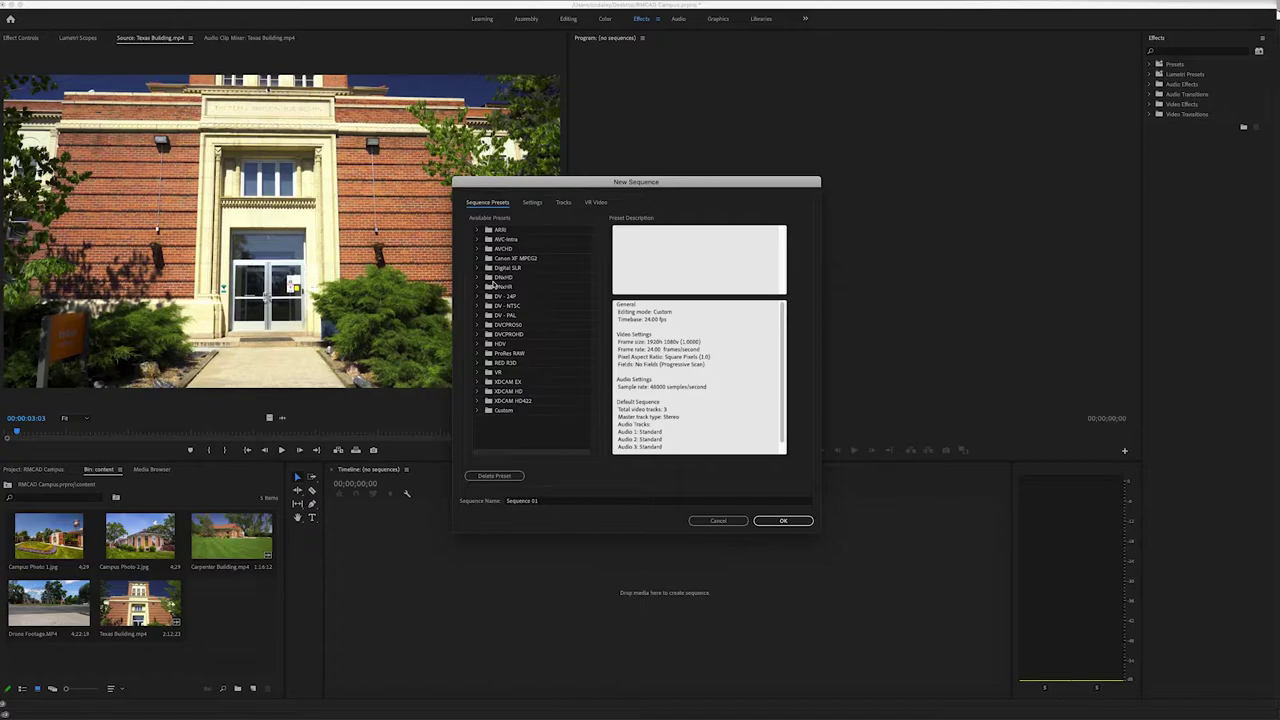
pyautogui.click(477, 249)
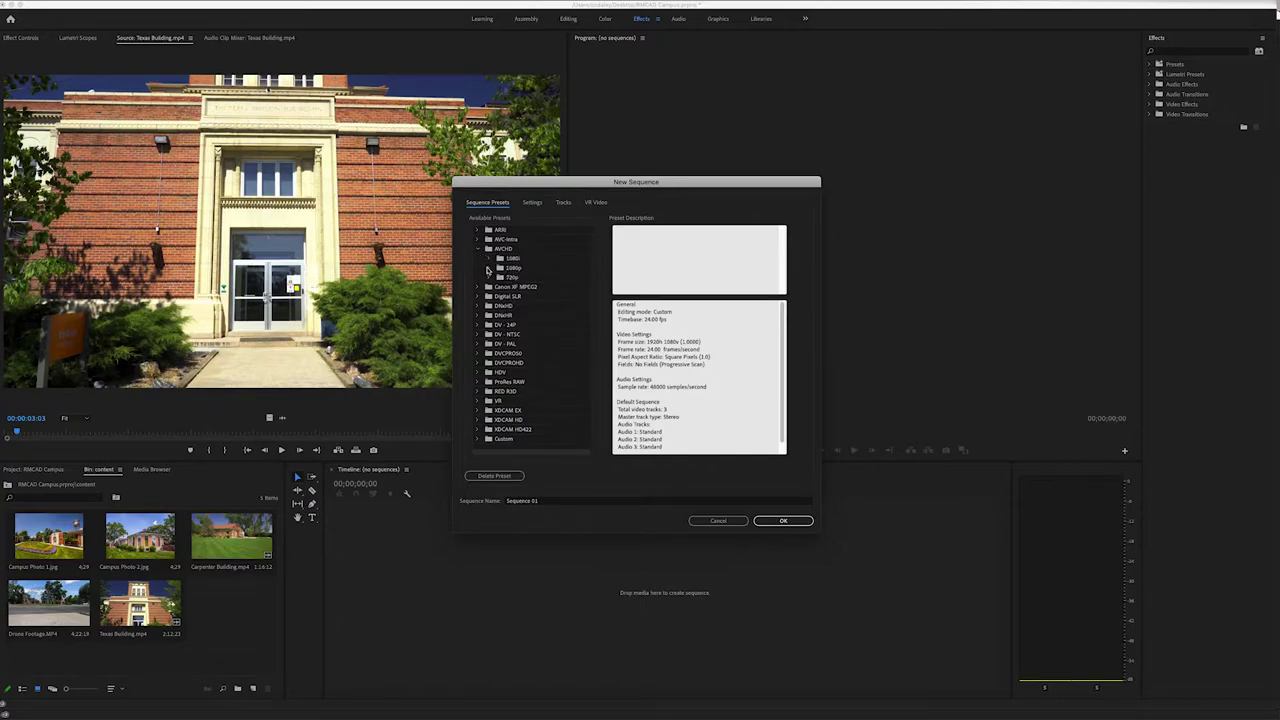
pyautogui.click(488, 269)
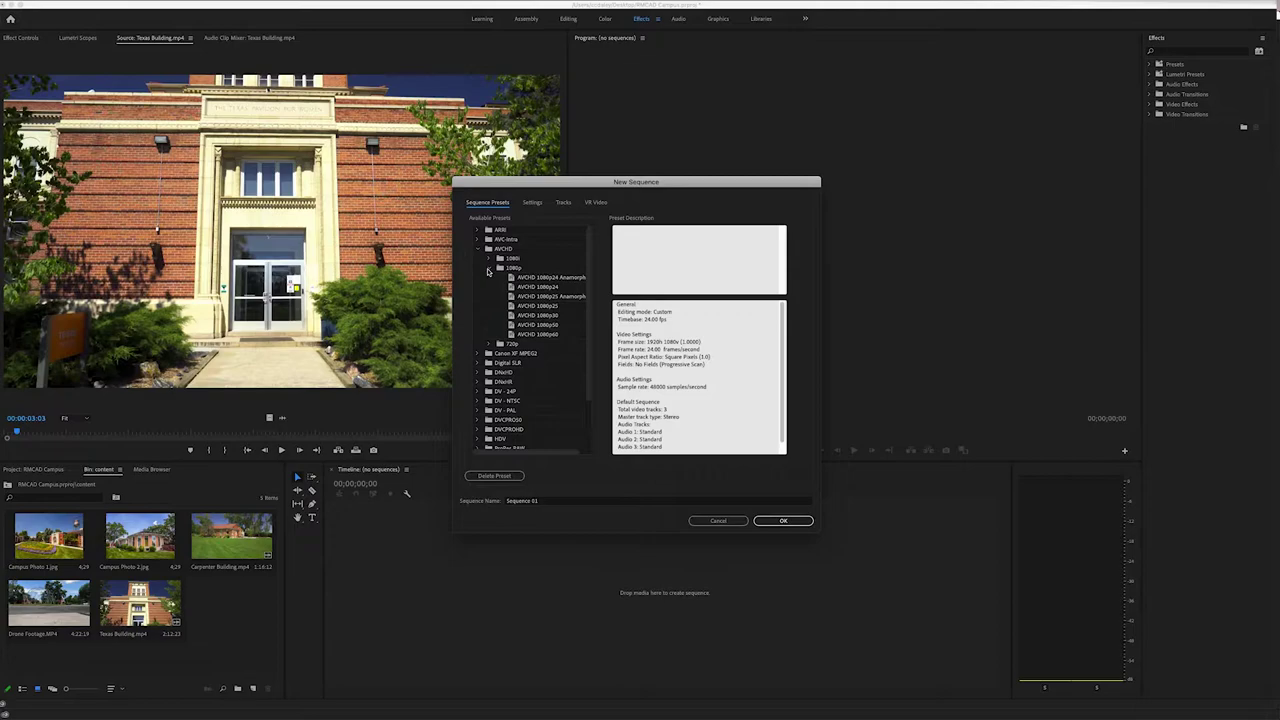
pyautogui.click(532, 337)
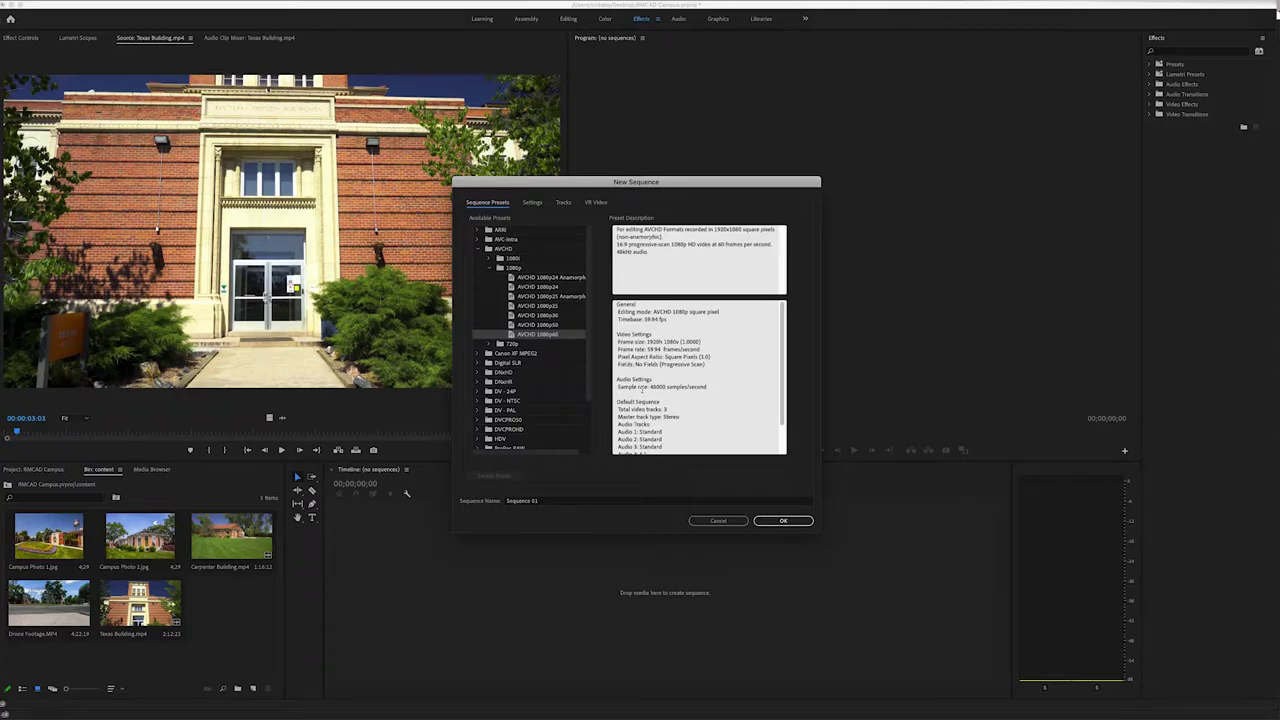
# Review the preset's 1920x1080, 59.94 fps, square-pixel, progressive-scan settings.
pyautogui.moveTo(617, 342); pyautogui.dragTo(700, 342)
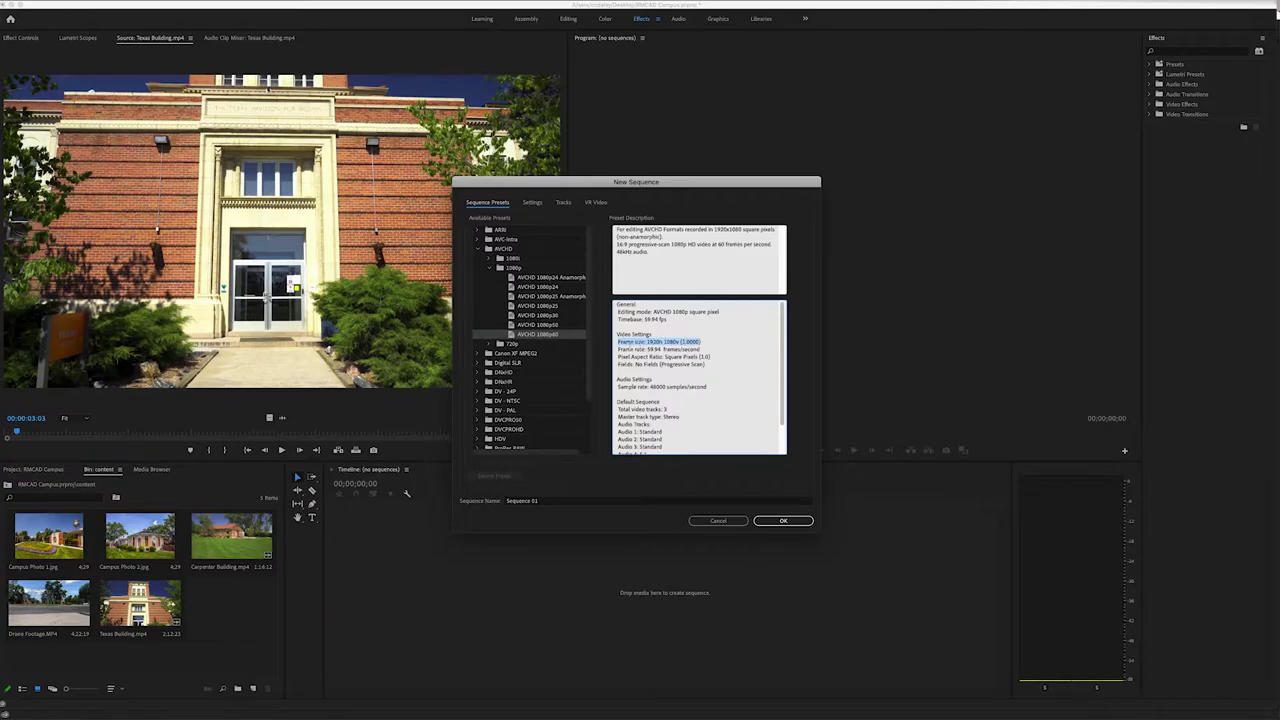
pyautogui.moveTo(648, 349); pyautogui.dragTo(656, 349)
pyautogui.moveTo(617, 357); pyautogui.dragTo(708, 357)
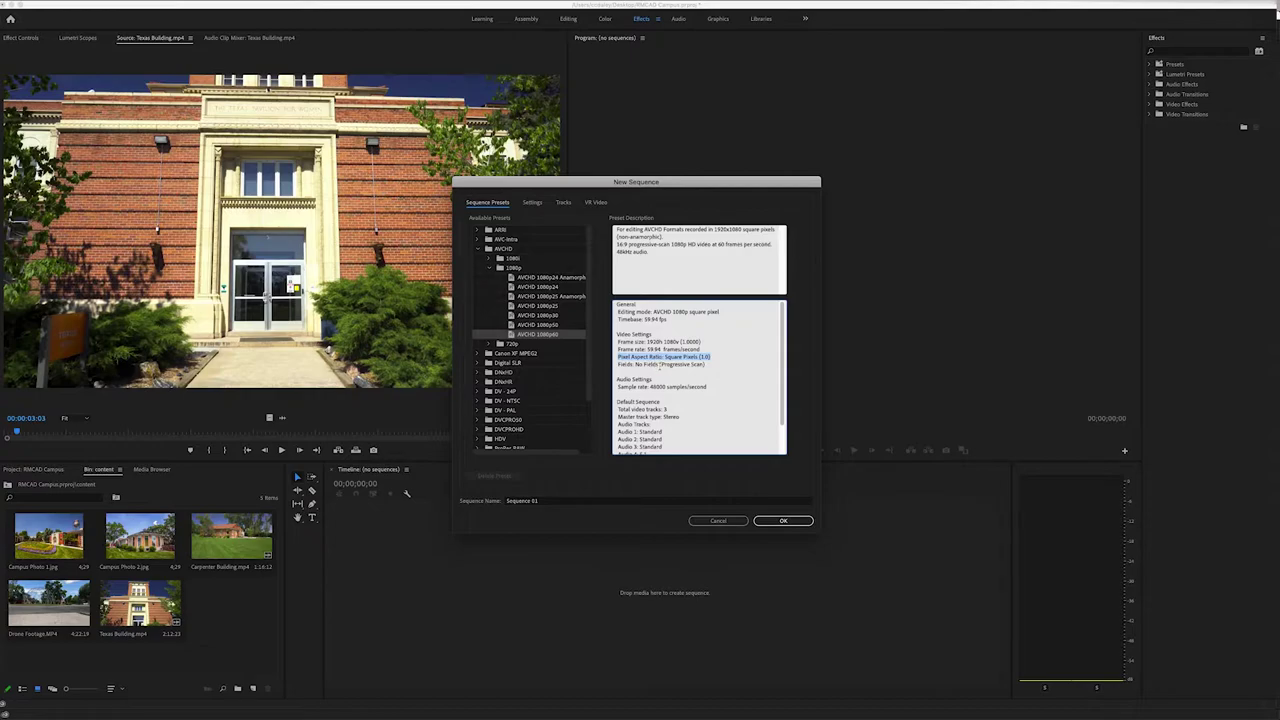
pyautogui.moveTo(660, 364); pyautogui.dragTo(704, 364)
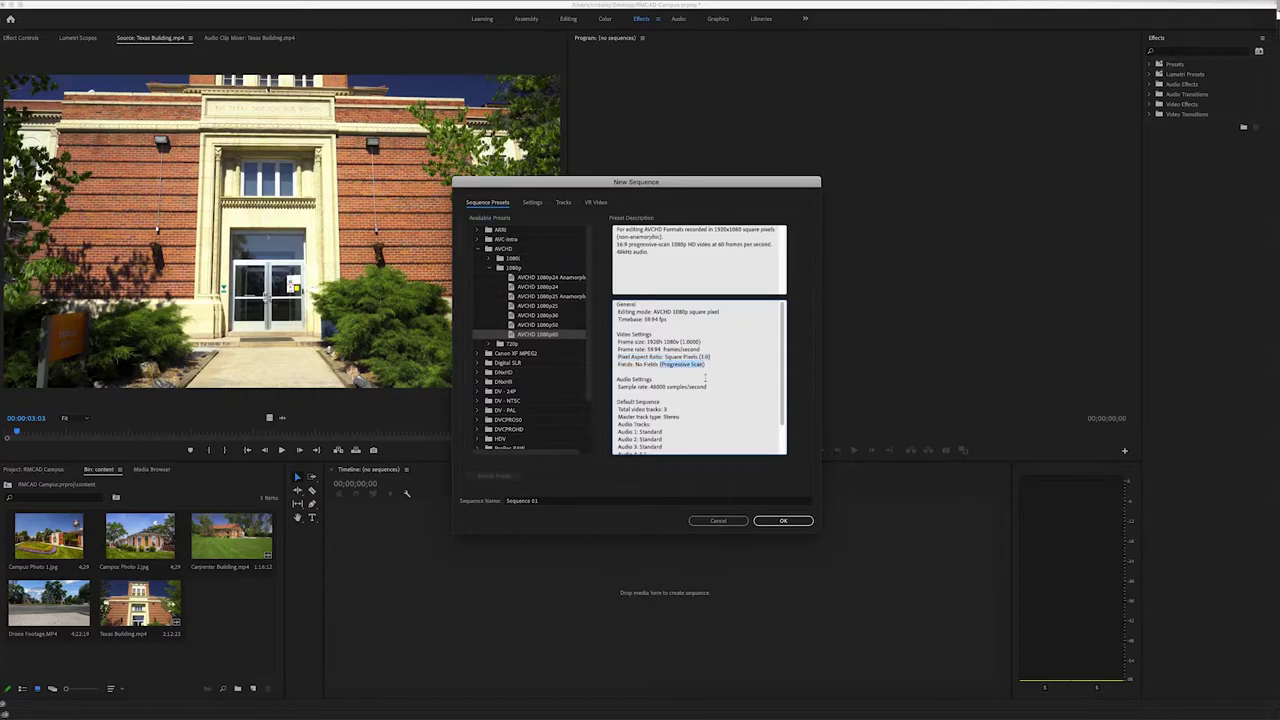
pyautogui.click(695, 364)
# Rename the sequence from Sequence 01 to 'Main Edit' and create it.
pyautogui.click(547, 502)
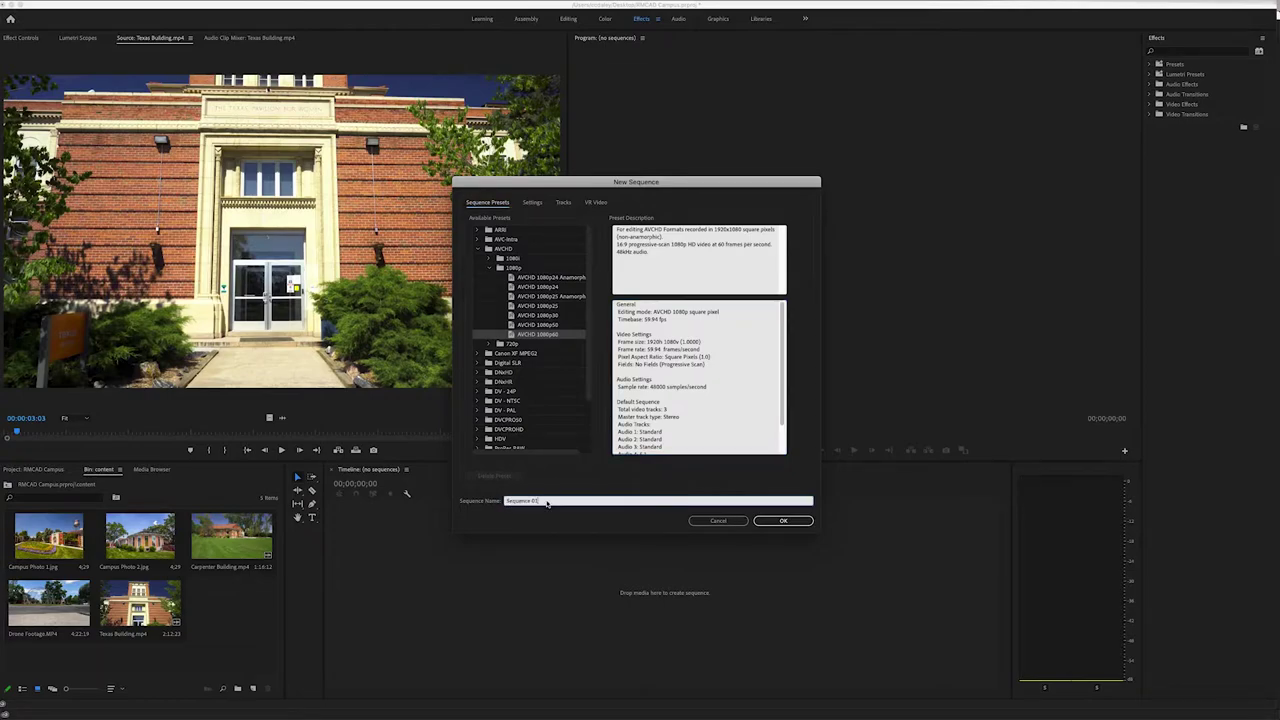
pyautogui.moveTo(556, 501); pyautogui.dragTo(490, 501)
pyautogui.write('Main Edit')
pyautogui.click(768, 522)
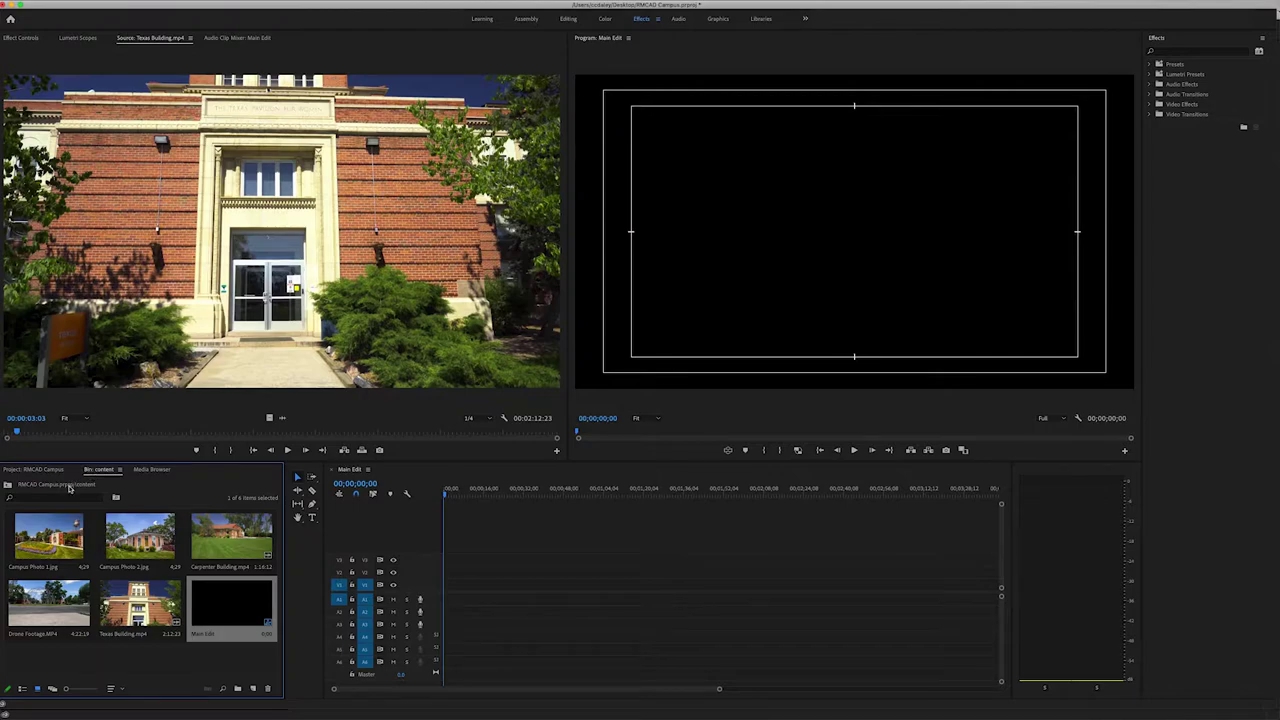
# Move between the project's top level and the content bin, then select the Main Edit timeline.
pyautogui.click(43, 470)
pyautogui.click(162, 601)
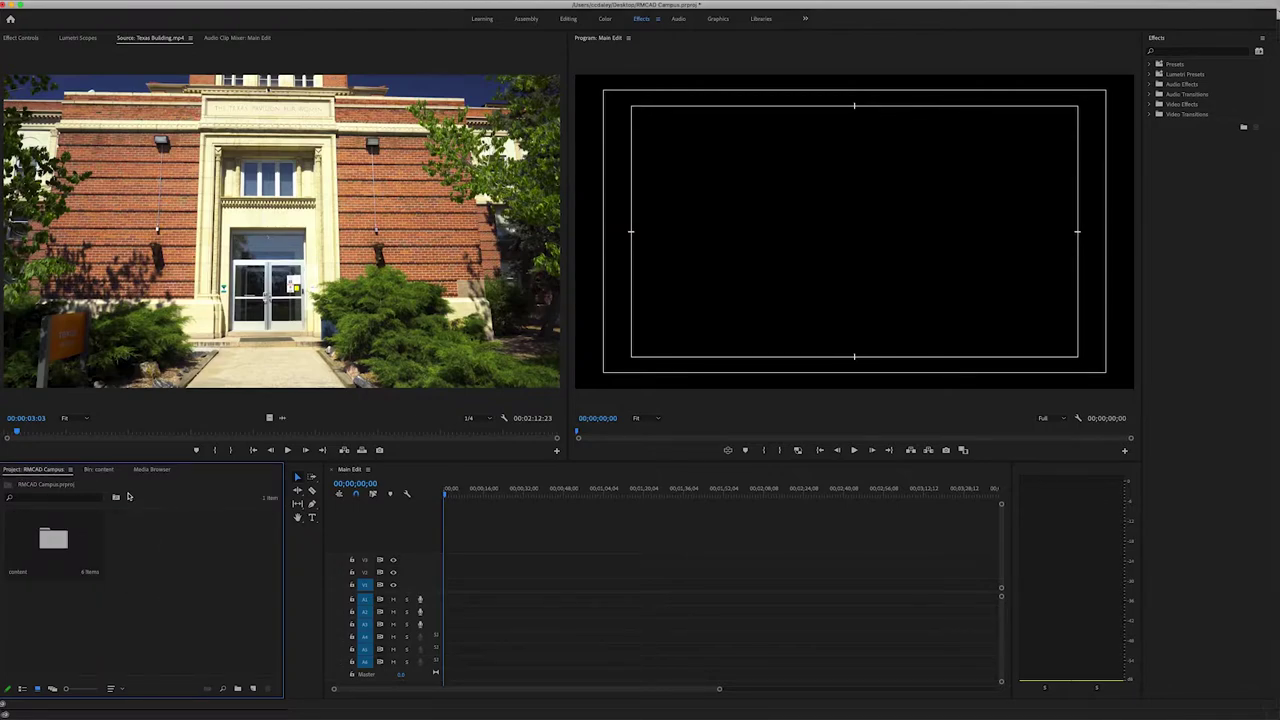
pyautogui.click(110, 475)
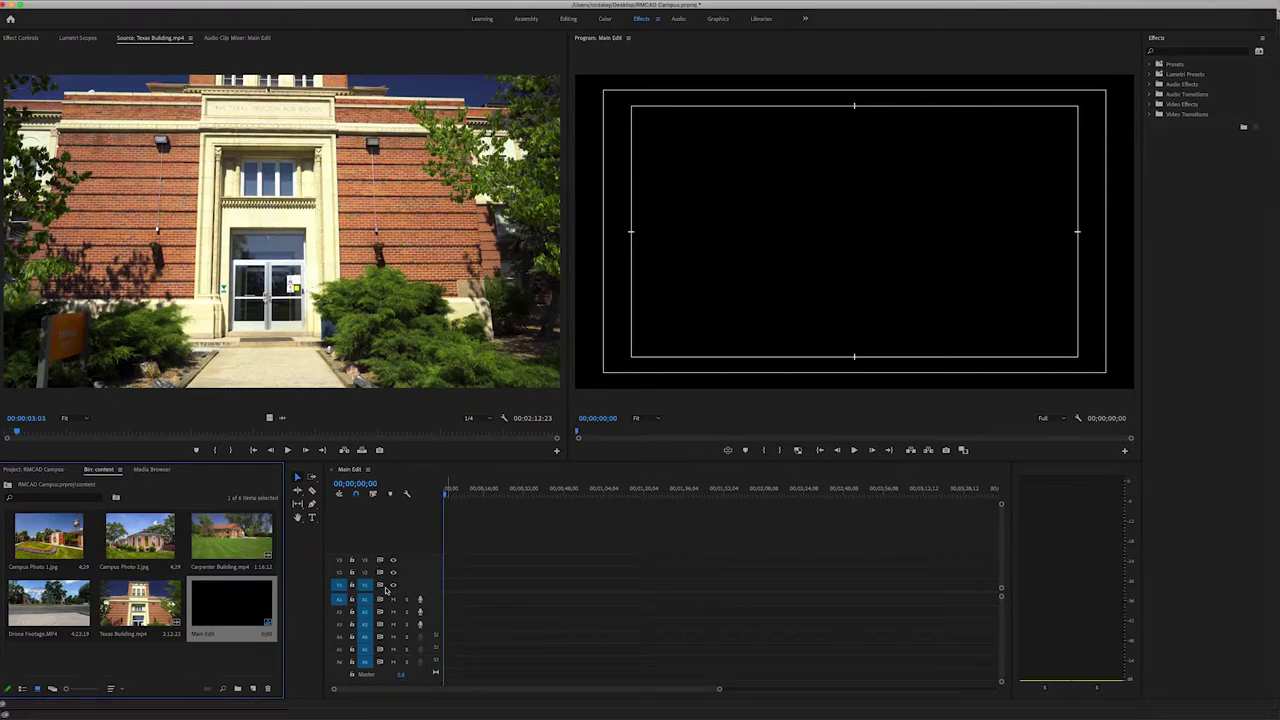
pyautogui.click(365, 663)
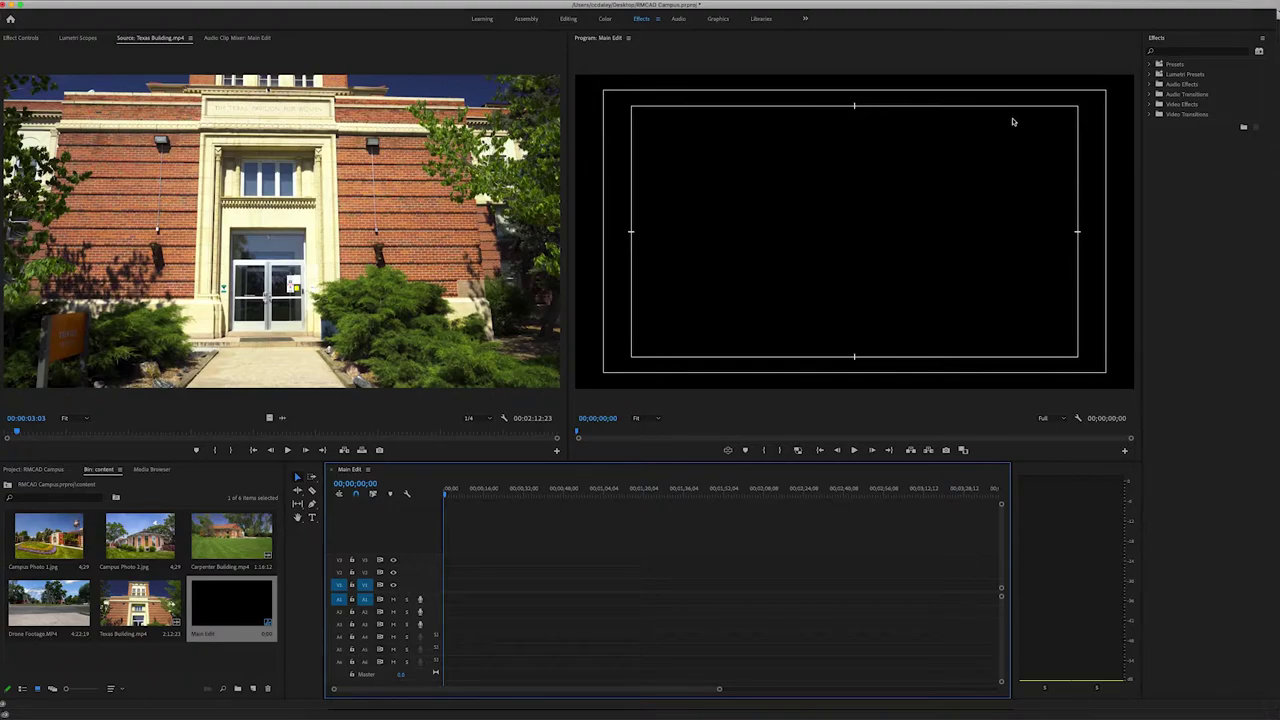
# Preview Campus Photo 2.jpg with scaling unchanged, then load Campus Photo 1.jpg in the Source monitor.
pyautogui.doubleClick(111, 537)
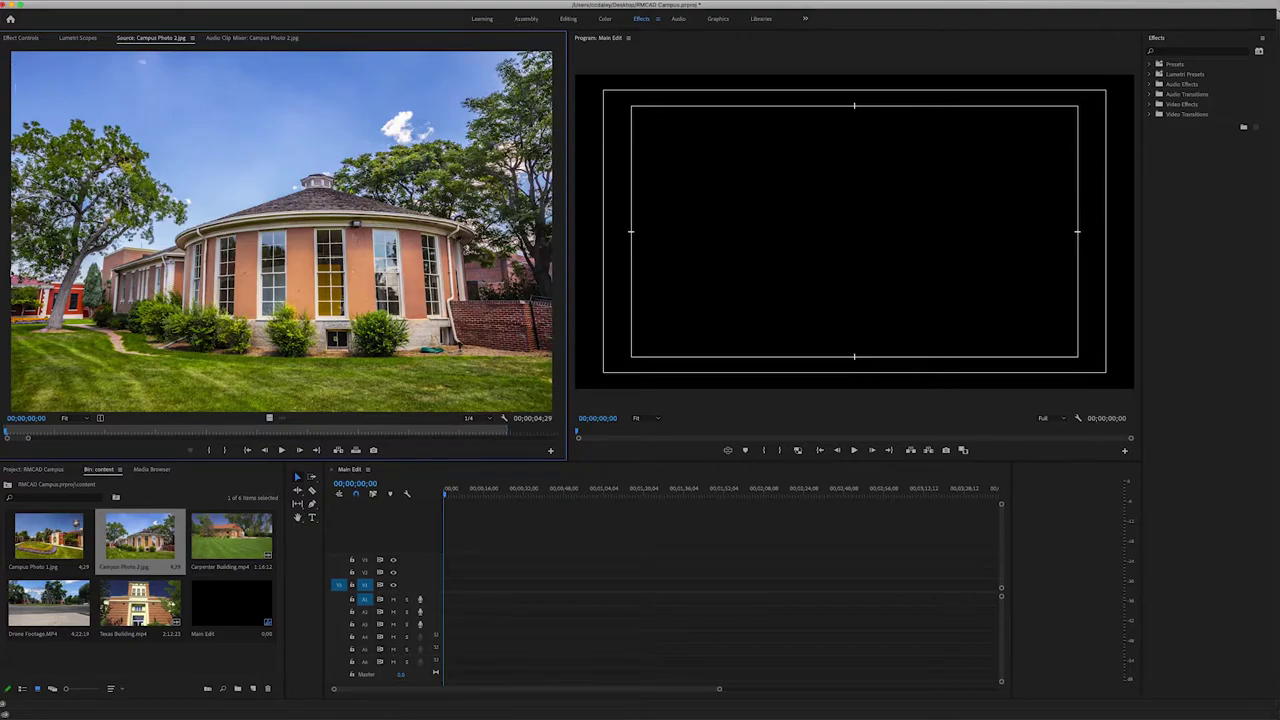
pyautogui.click(78, 418)
pyautogui.click(85, 433)
pyautogui.click(167, 482)
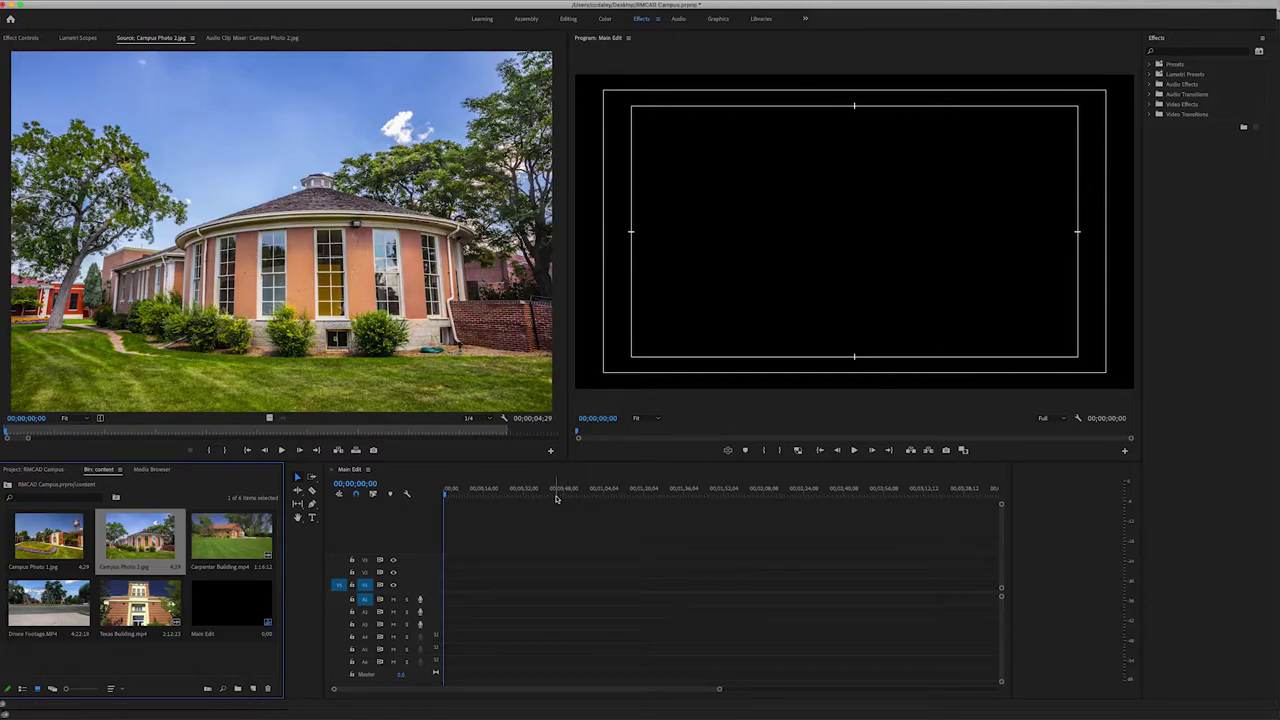
pyautogui.doubleClick(56, 552)
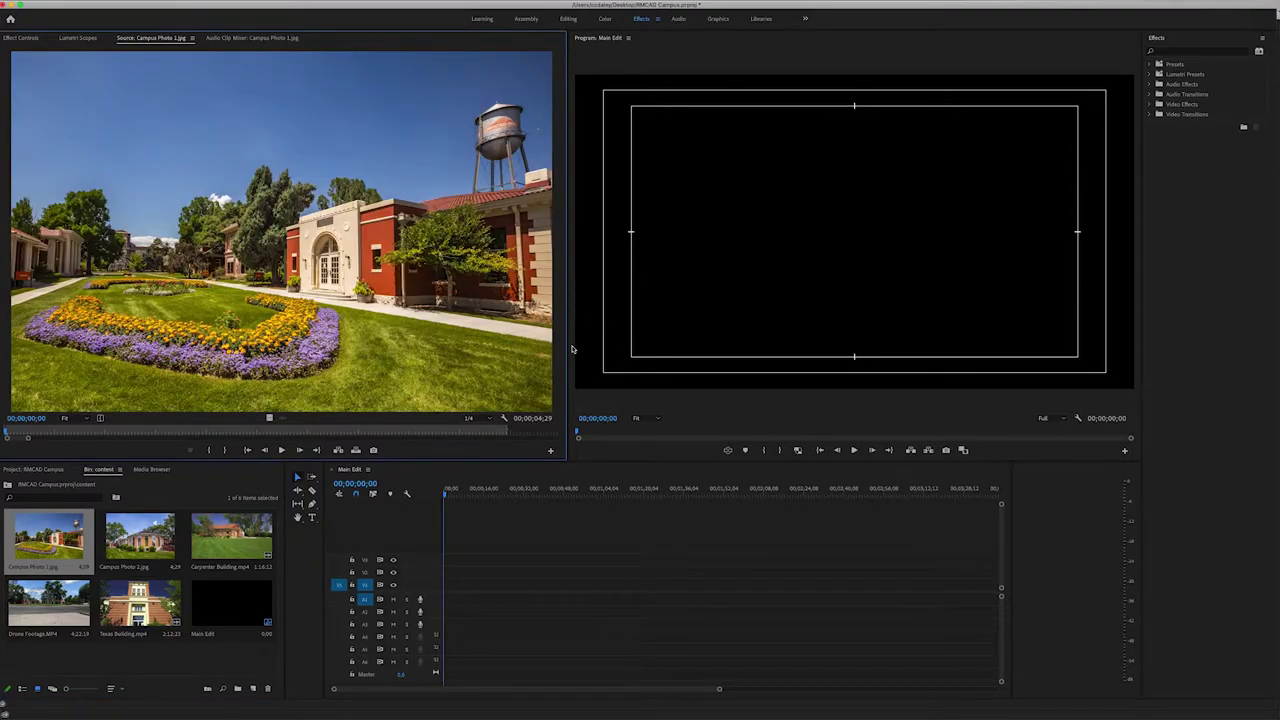
# Widen the Program monitor by moving the divider between the monitors left.
pyautogui.moveTo(566, 348); pyautogui.dragTo(493, 351)
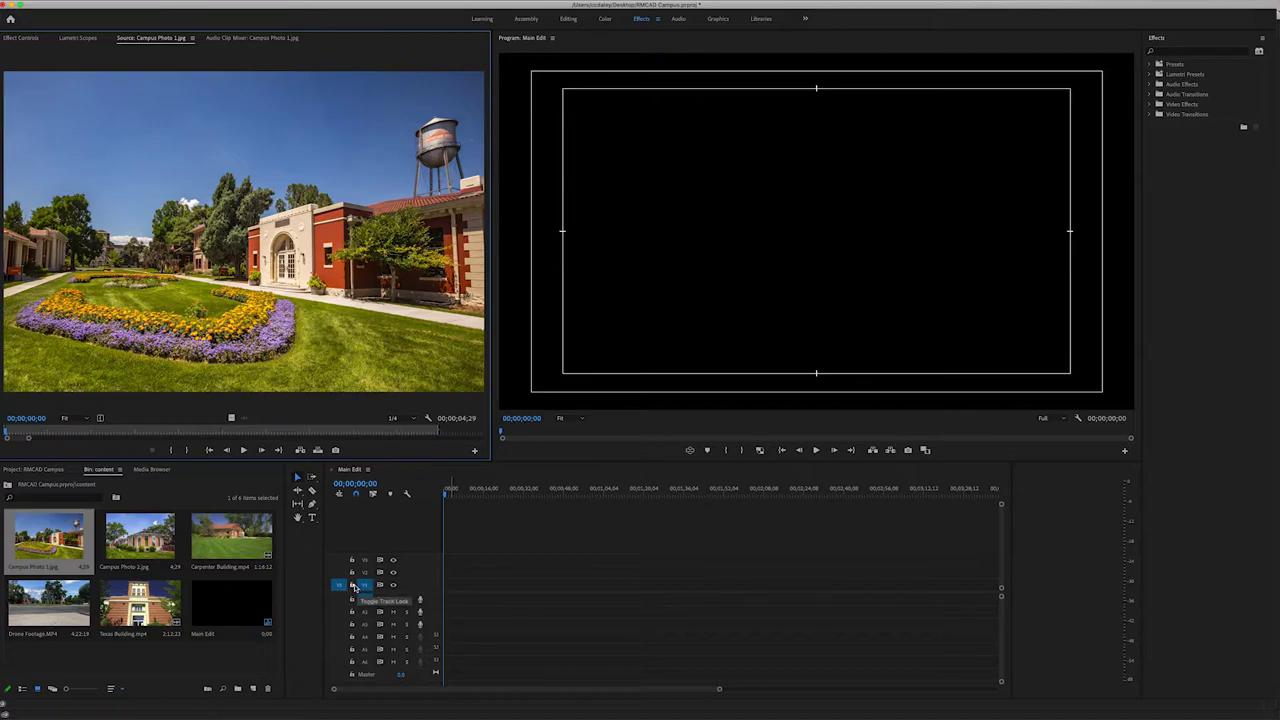
# Load Drone Footage.MP4, scrub to about 00:01:03:16, and keep playback resolution at 1/4.
pyautogui.doubleClick(48, 600)
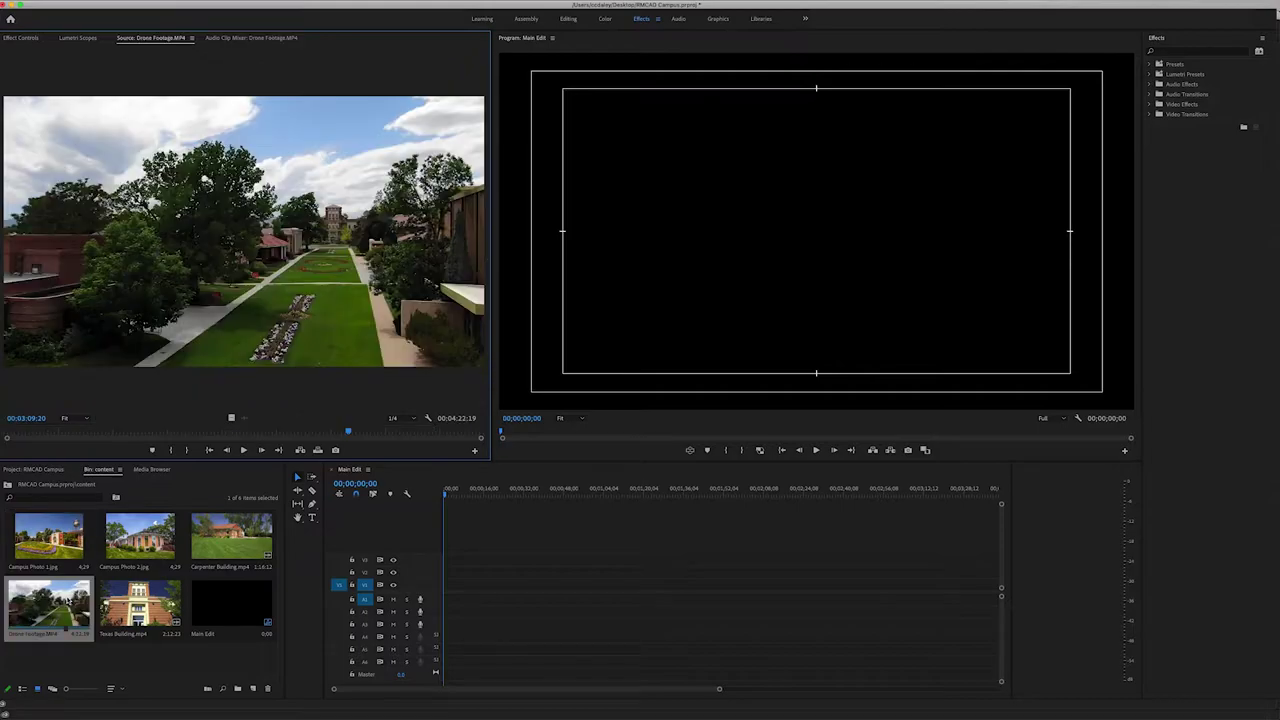
pyautogui.click(17, 435)
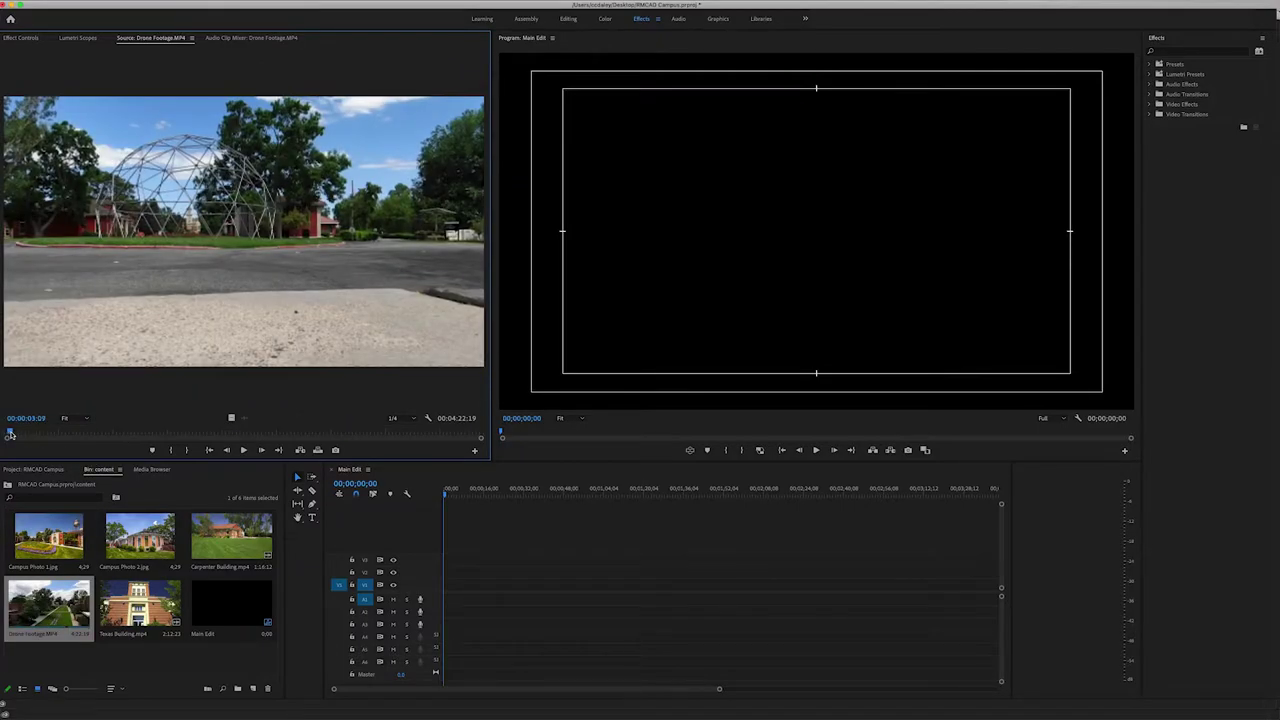
pyautogui.moveTo(17, 435); pyautogui.dragTo(179, 443)
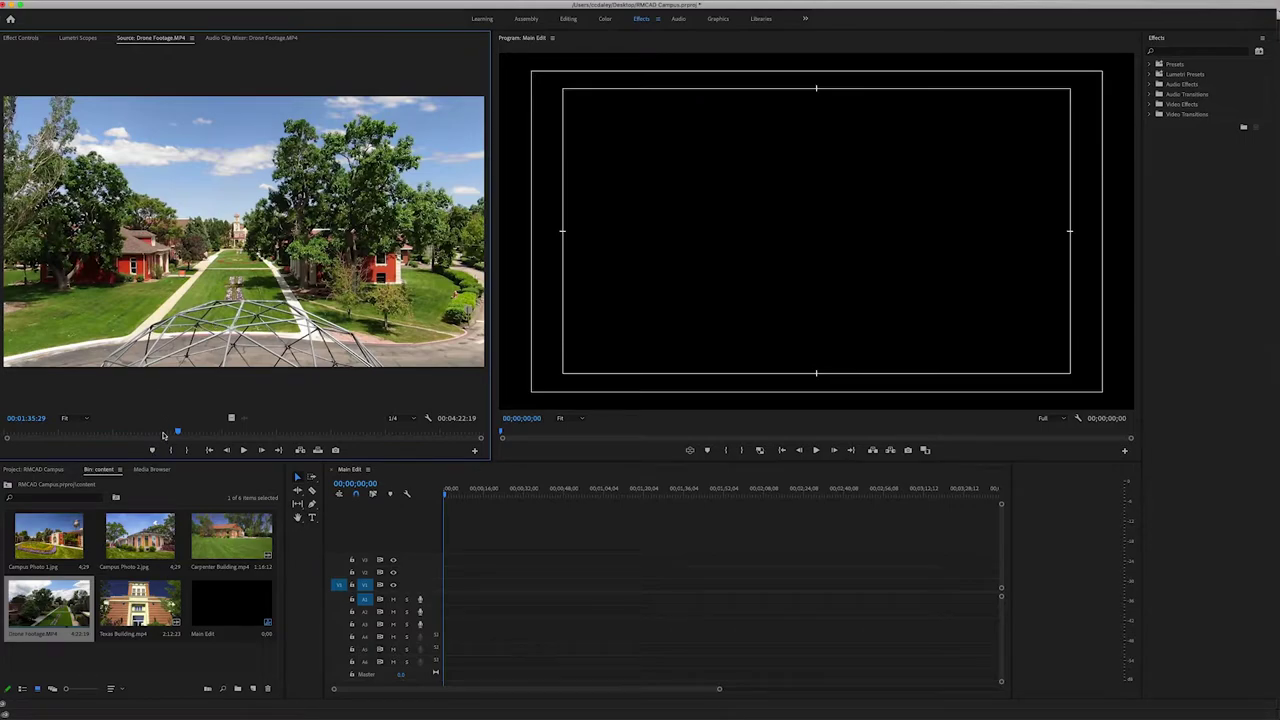
pyautogui.moveTo(164, 437); pyautogui.dragTo(121, 438)
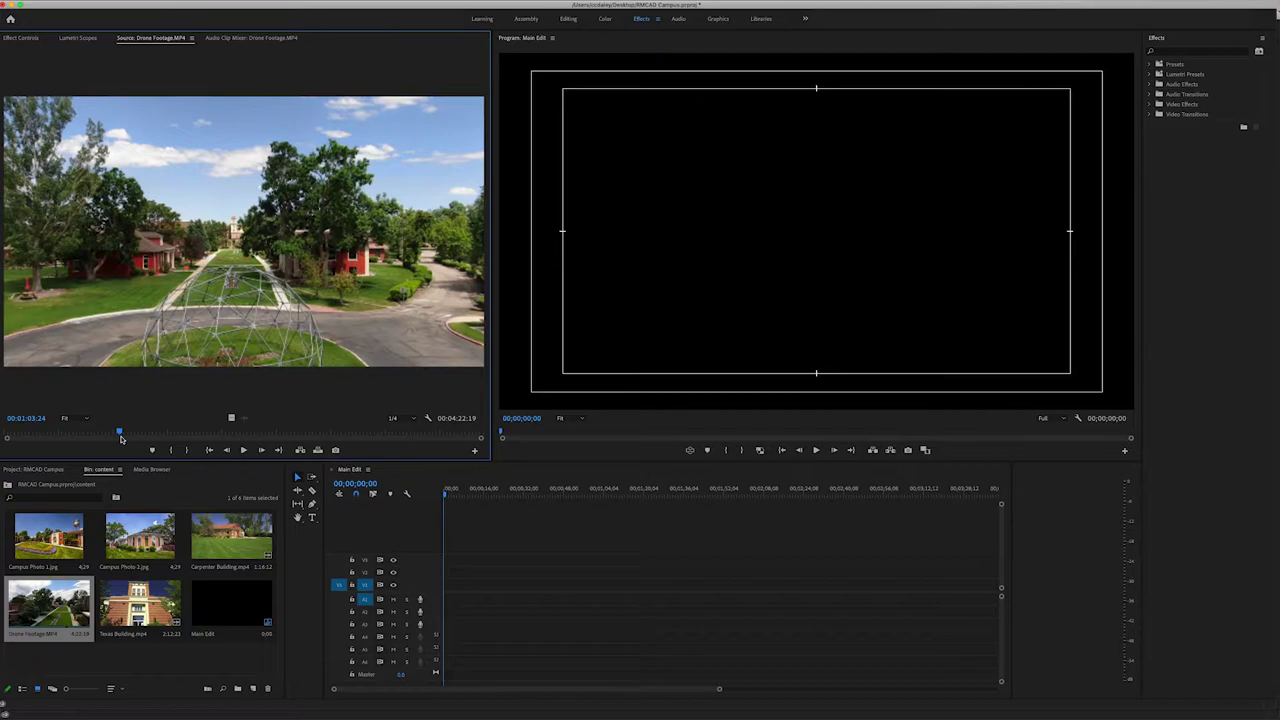
pyautogui.moveTo(120, 438); pyautogui.dragTo(118, 437)
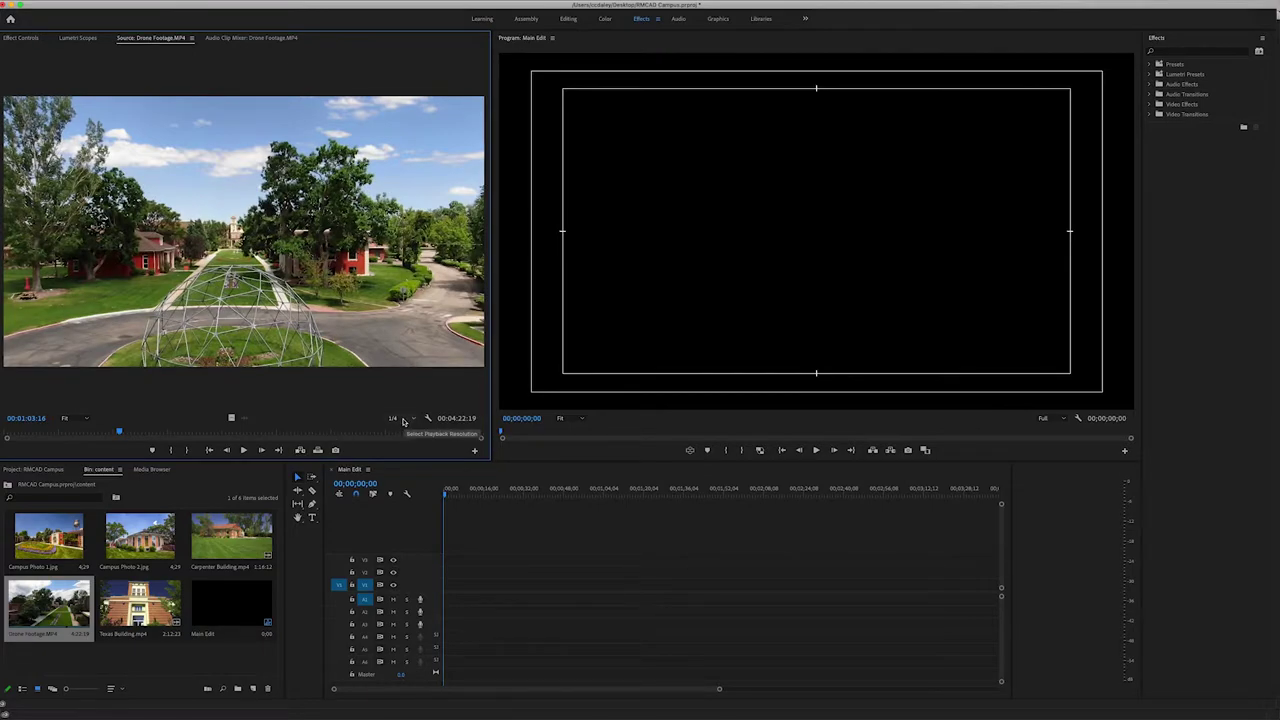
pyautogui.click(403, 421)
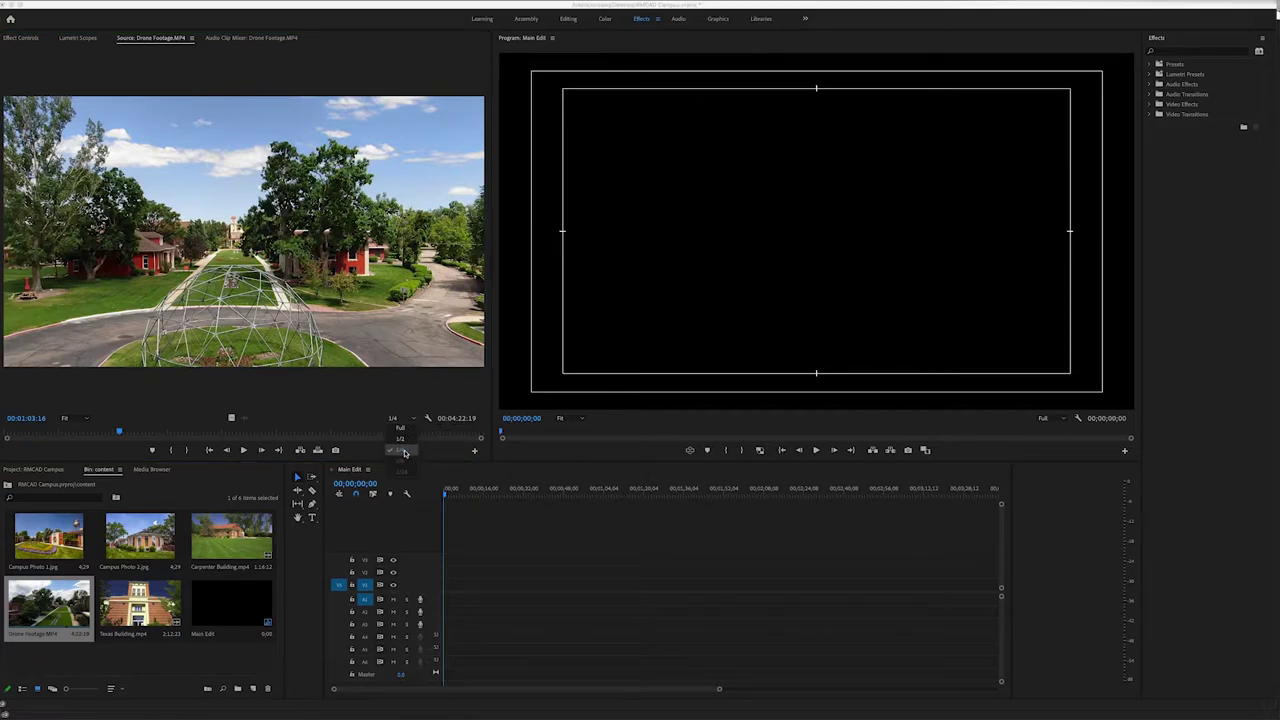
pyautogui.click(403, 451)
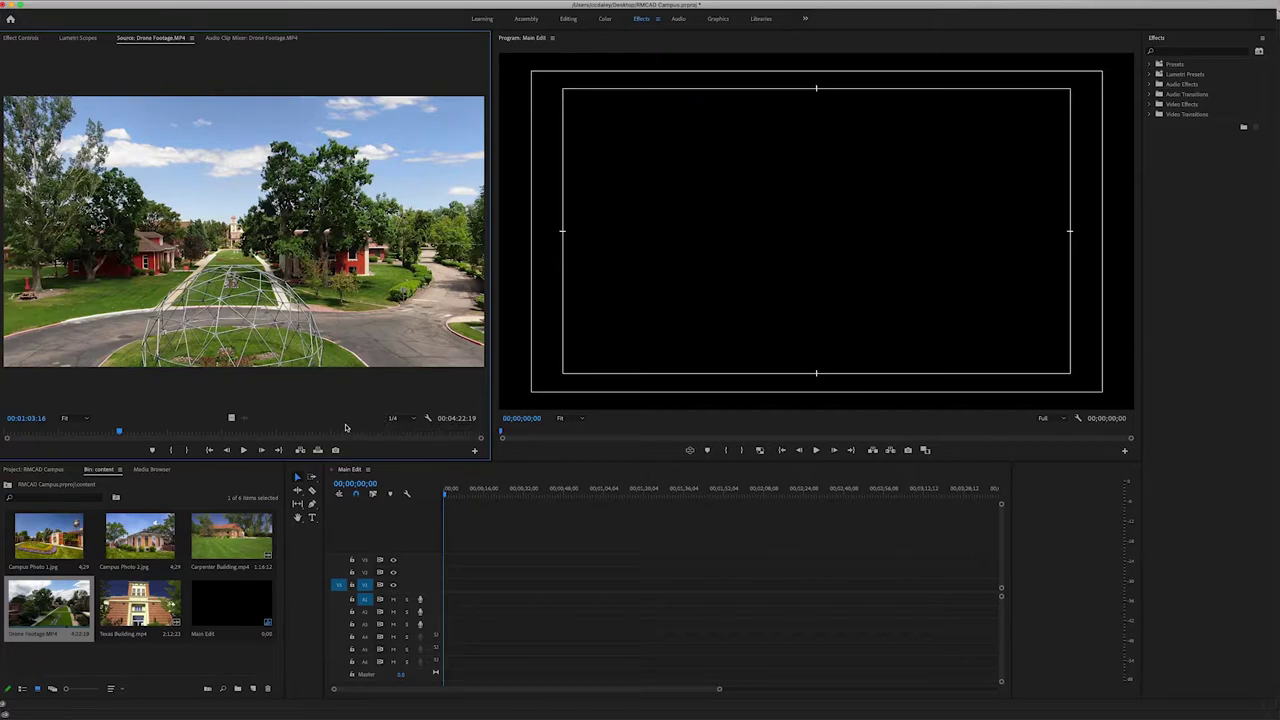
# Mark the drone footage In at 01:26:19 and Out near 01:40, a 00:00:13:15 range.
pyautogui.click(30, 437)
pyautogui.moveTo(30, 437); pyautogui.dragTo(163, 435)
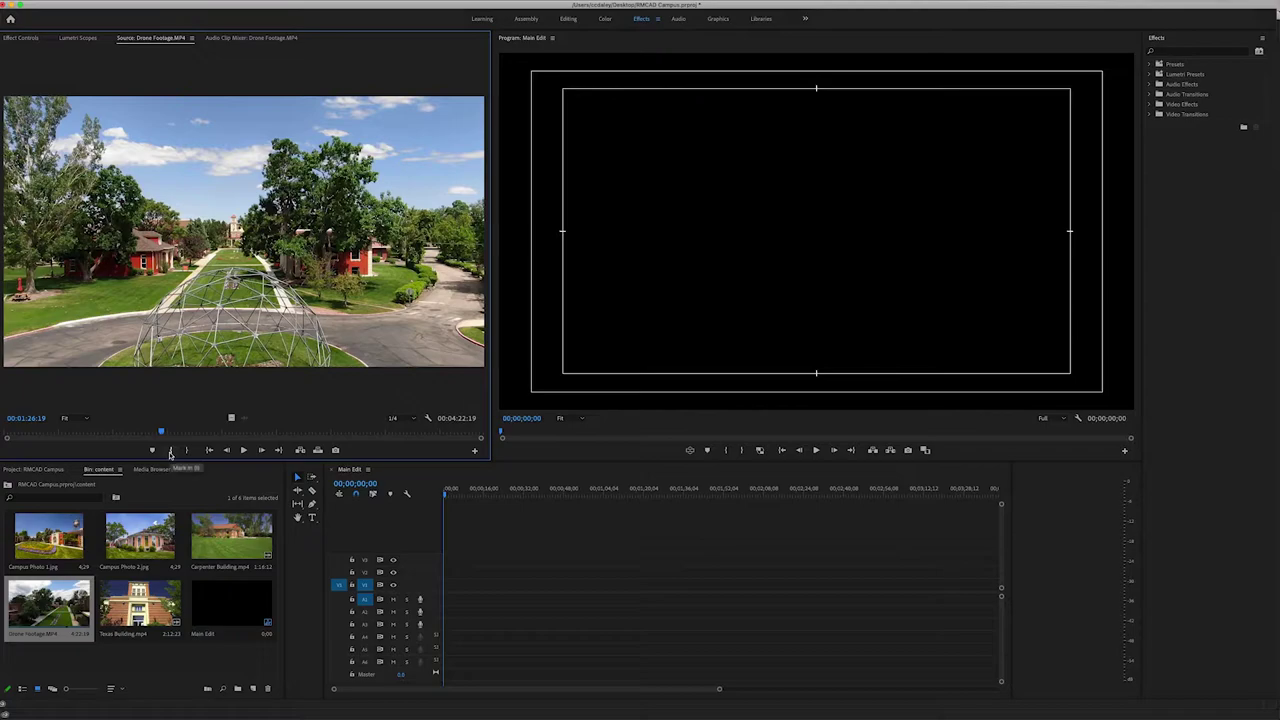
pyautogui.click(170, 453)
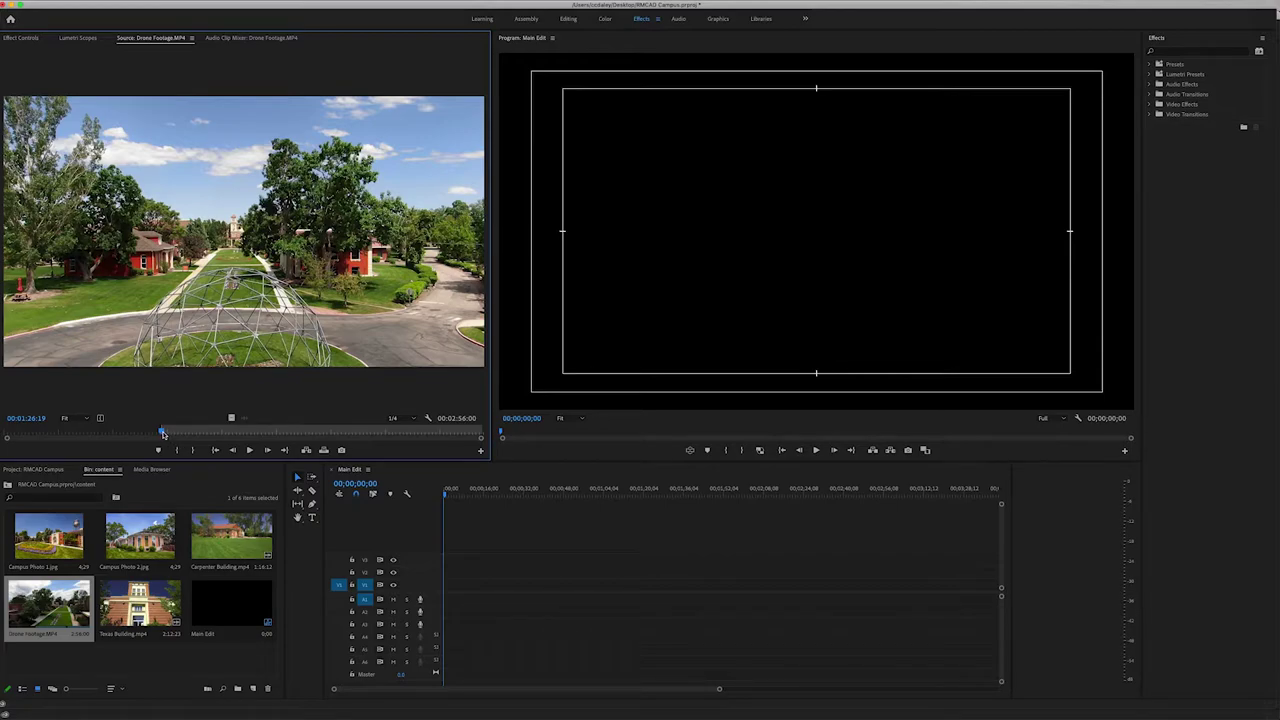
pyautogui.moveTo(163, 434); pyautogui.dragTo(170, 435)
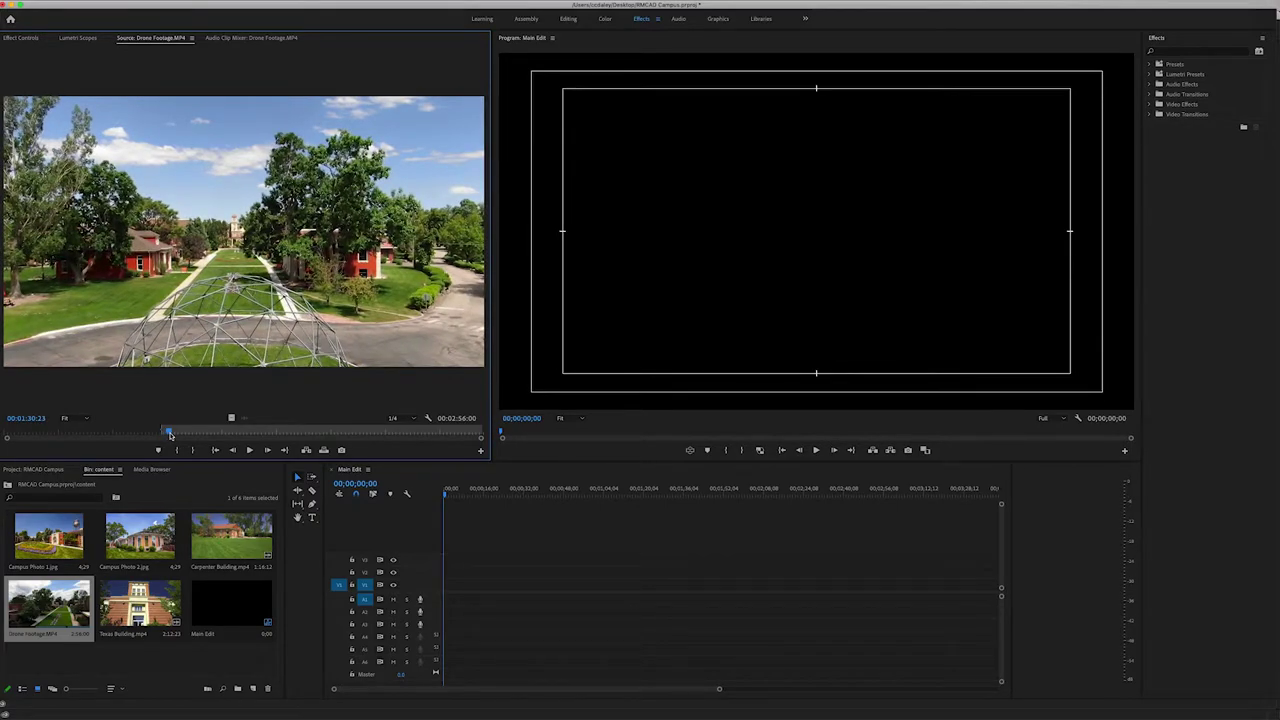
pyautogui.press('space')
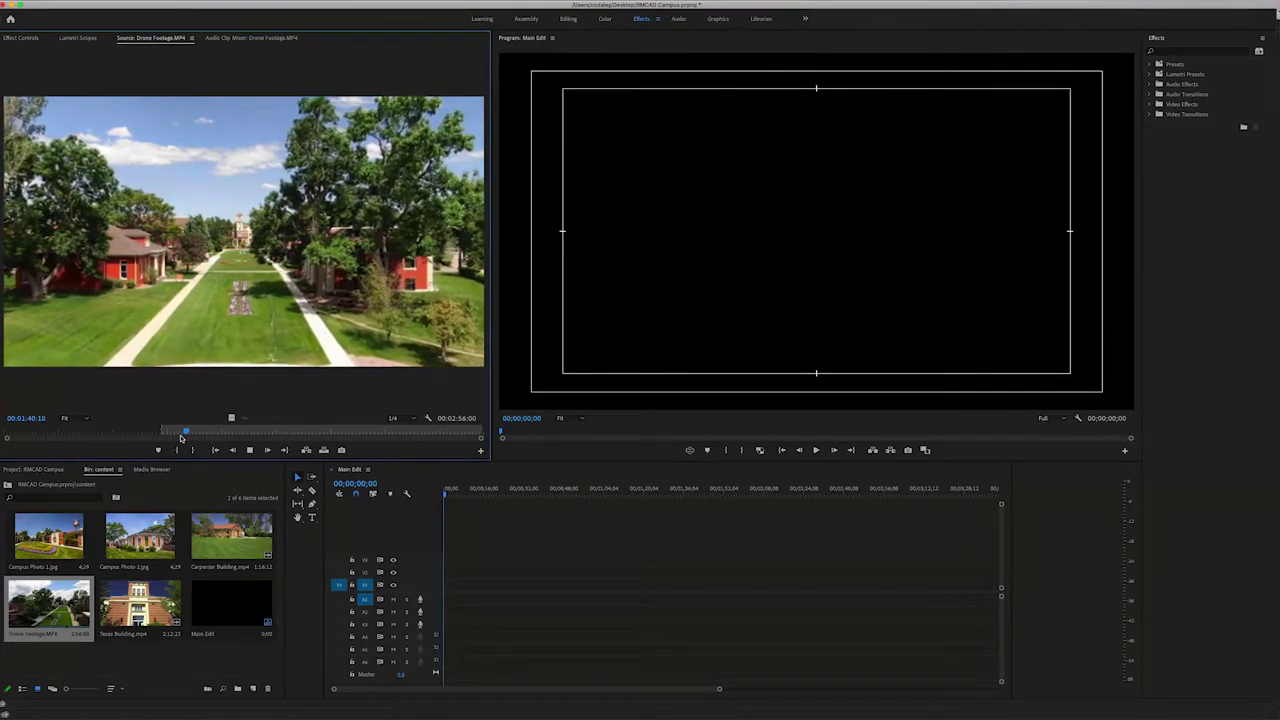
pyautogui.click(180, 437)
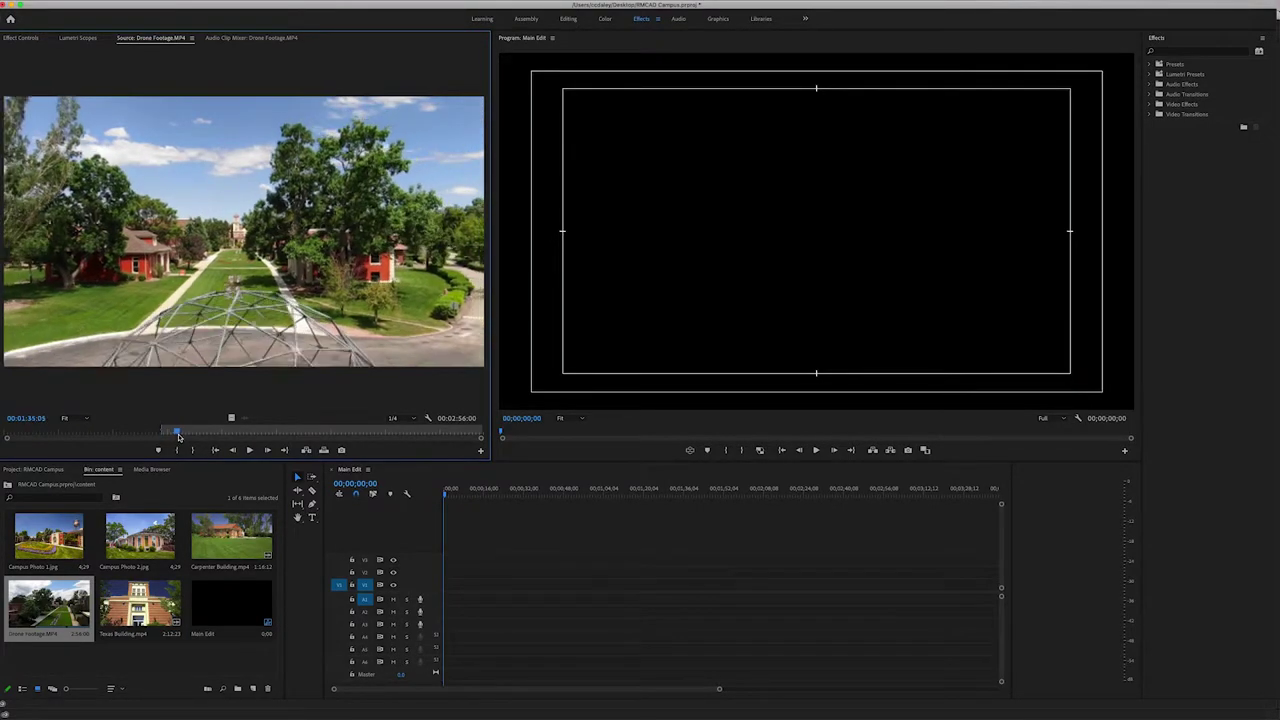
pyautogui.moveTo(180, 437); pyautogui.dragTo(188, 437)
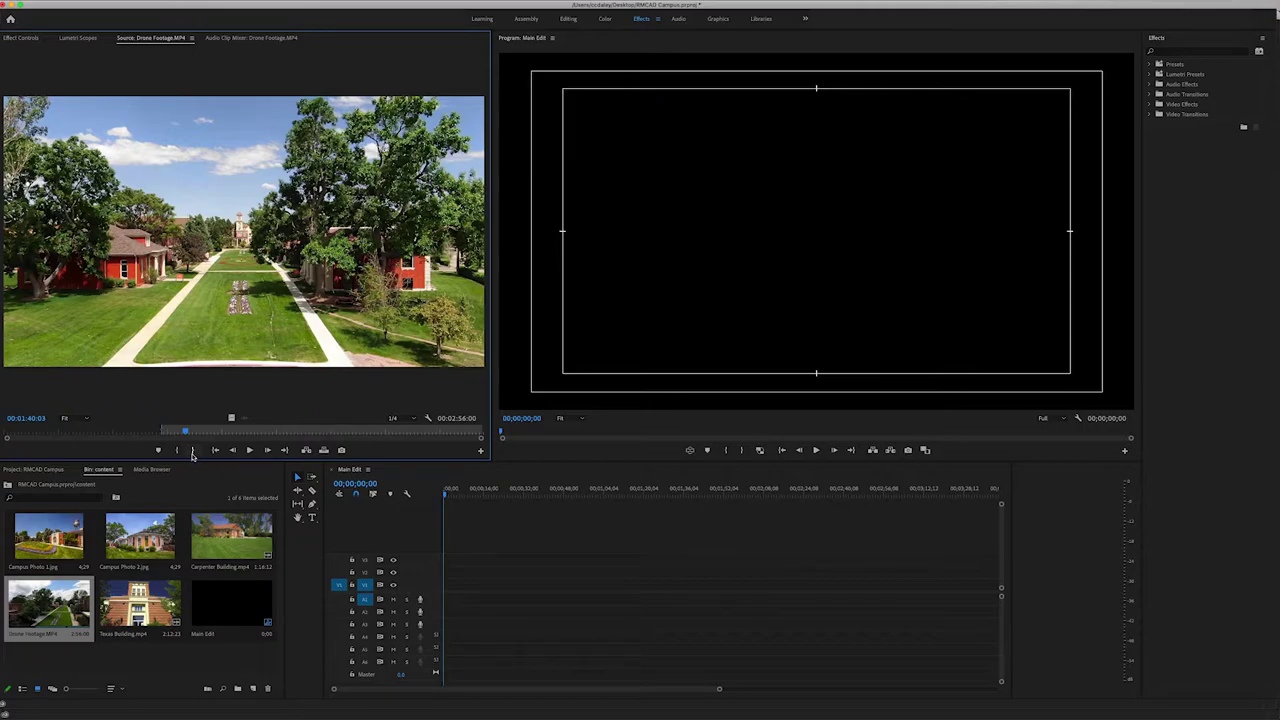
pyautogui.click(193, 451)
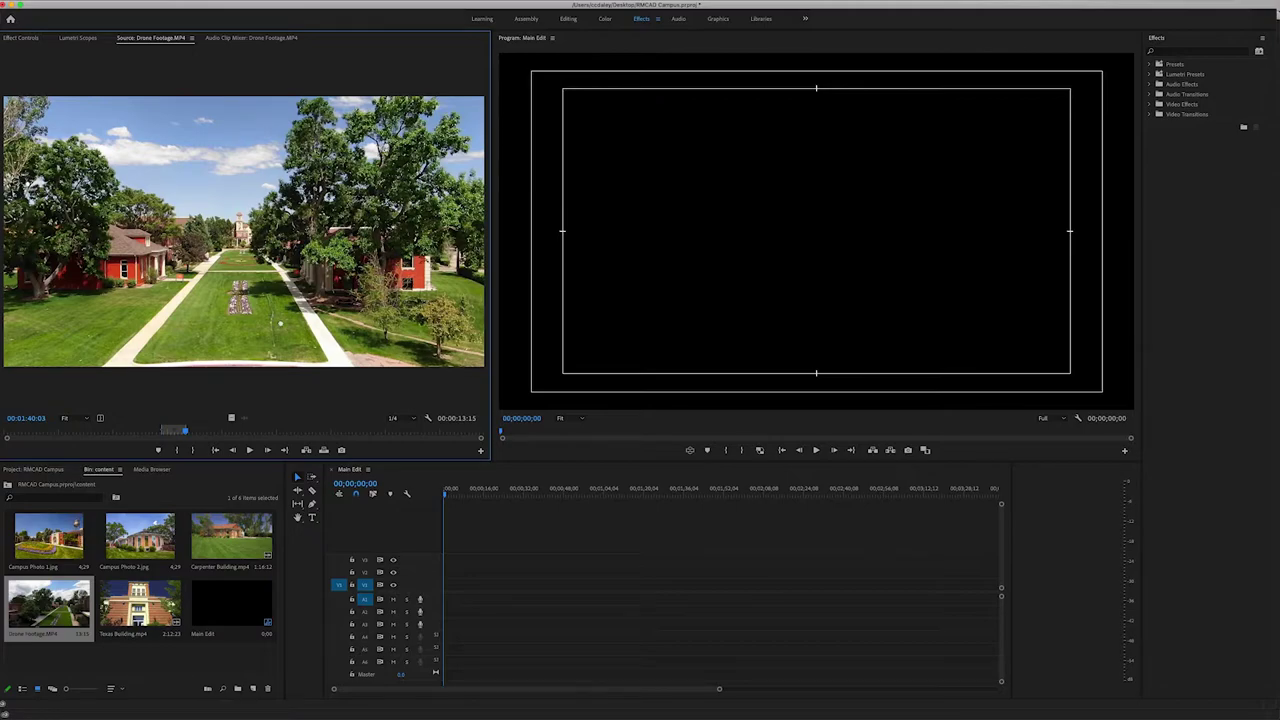
# Drag the marked drone section onto V1/A1 at the start of Main Edit, keeping existing sequence settings.
pyautogui.moveTo(280, 323); pyautogui.dragTo(436, 598)
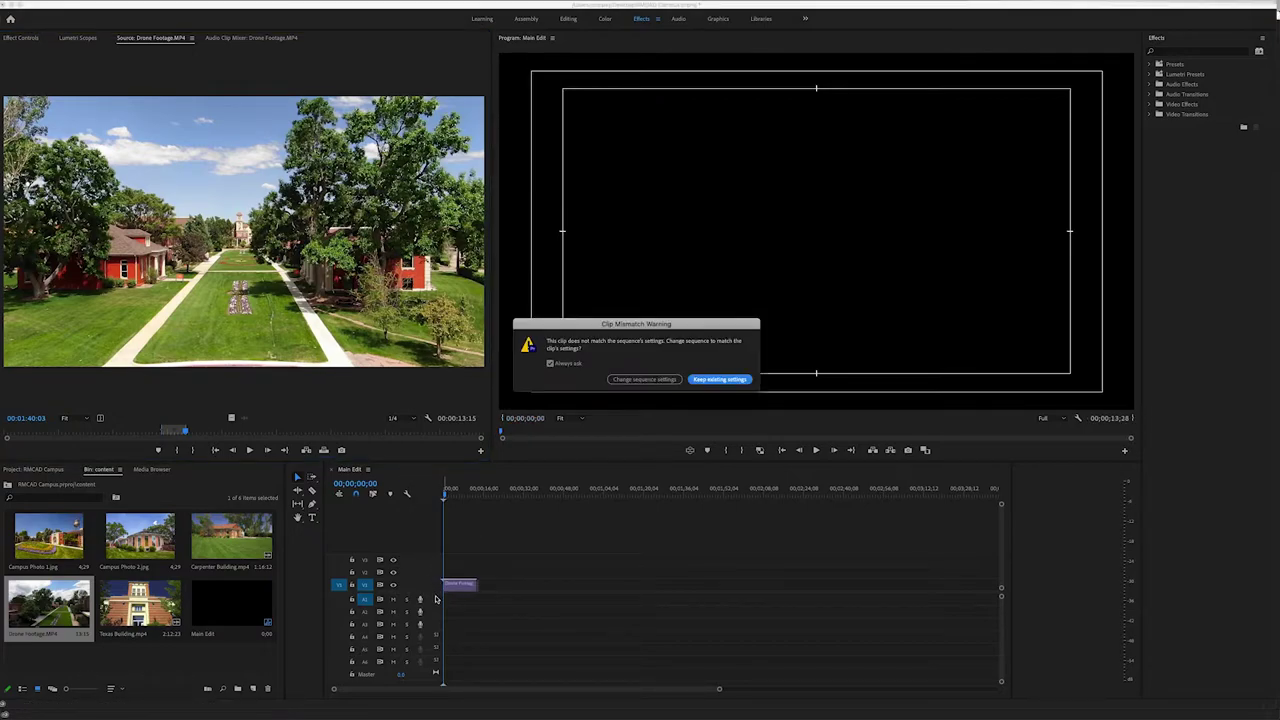
pyautogui.click(724, 381)
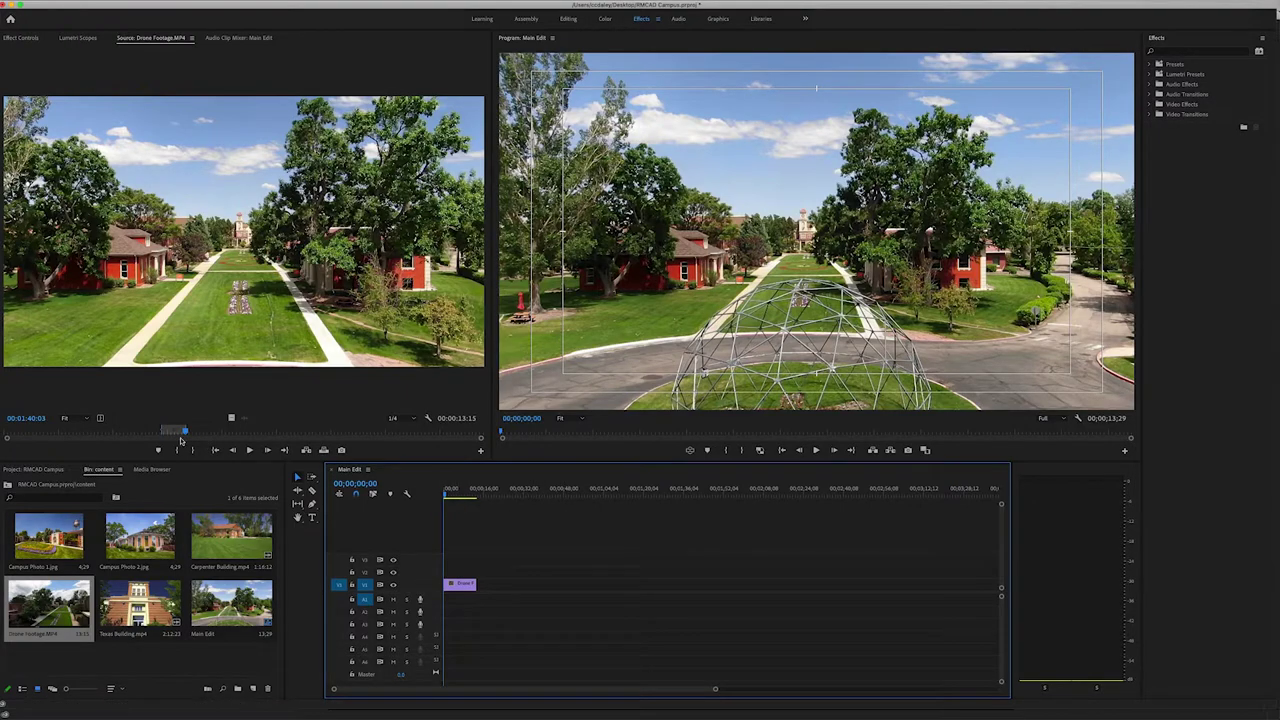
pyautogui.click(195, 385)
pyautogui.moveTo(182, 429); pyautogui.dragTo(161, 430)
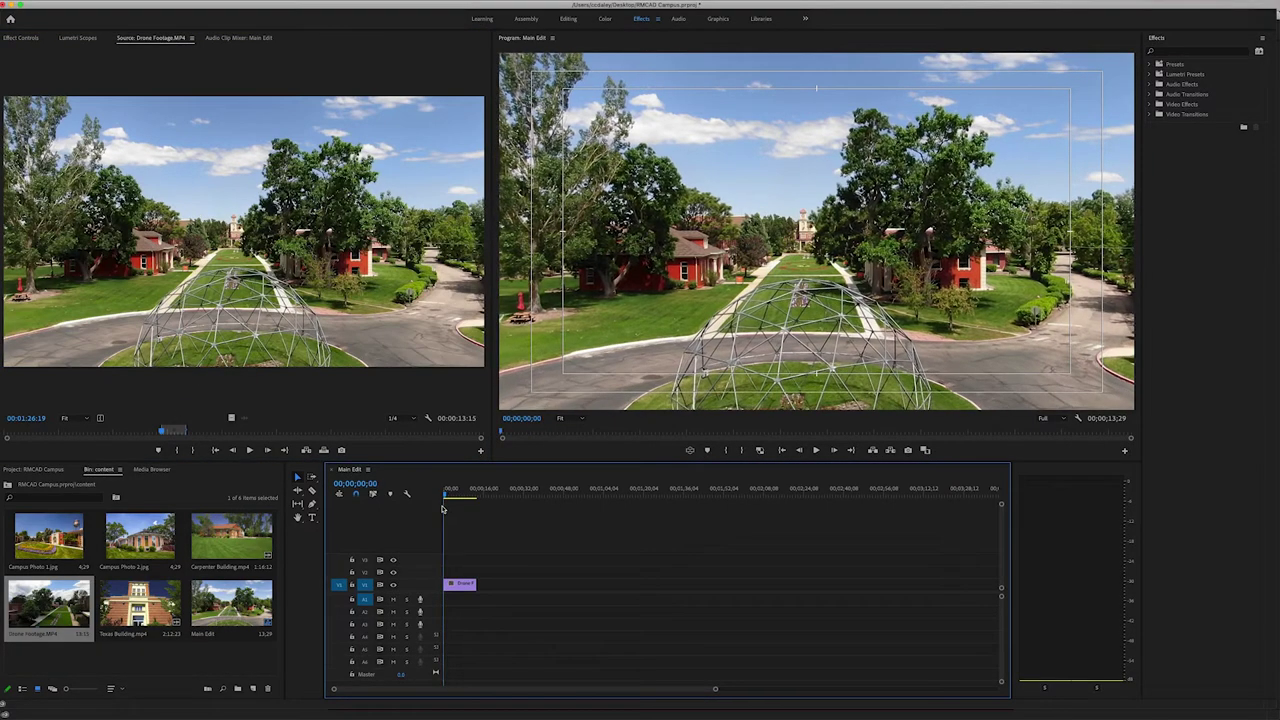
pyautogui.click(466, 520)
pyautogui.press('space')
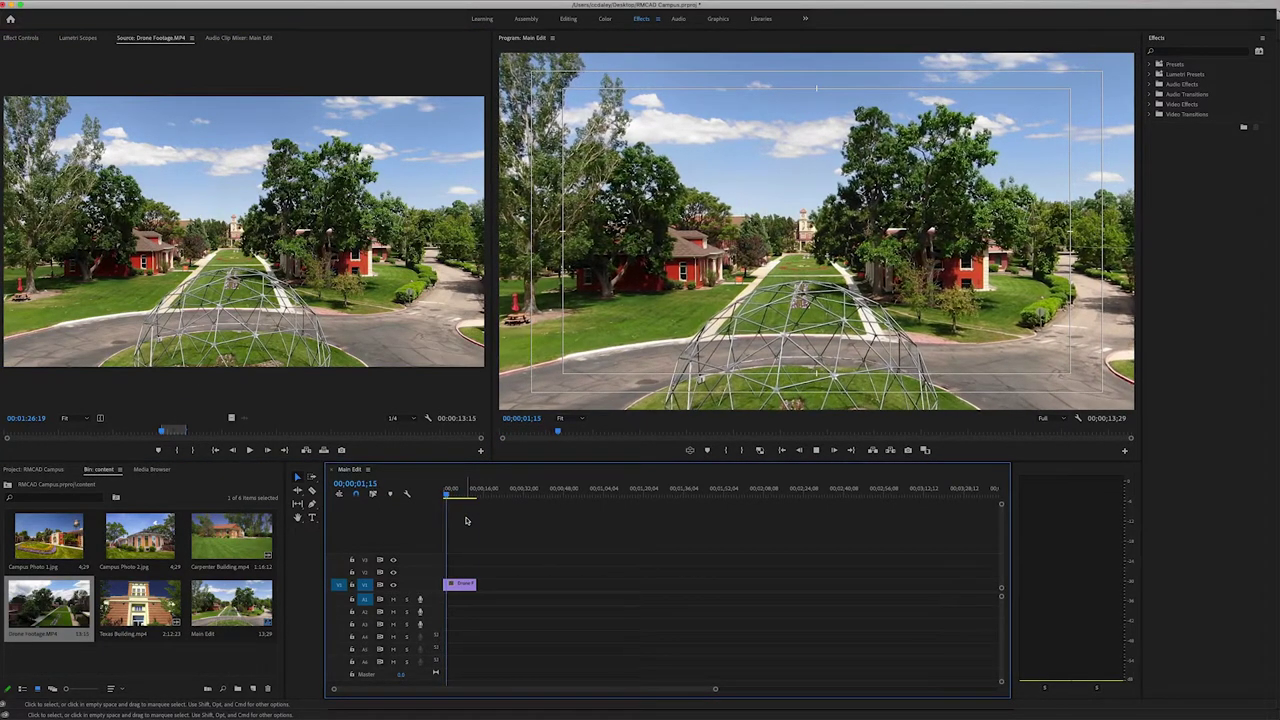
pyautogui.press('space')
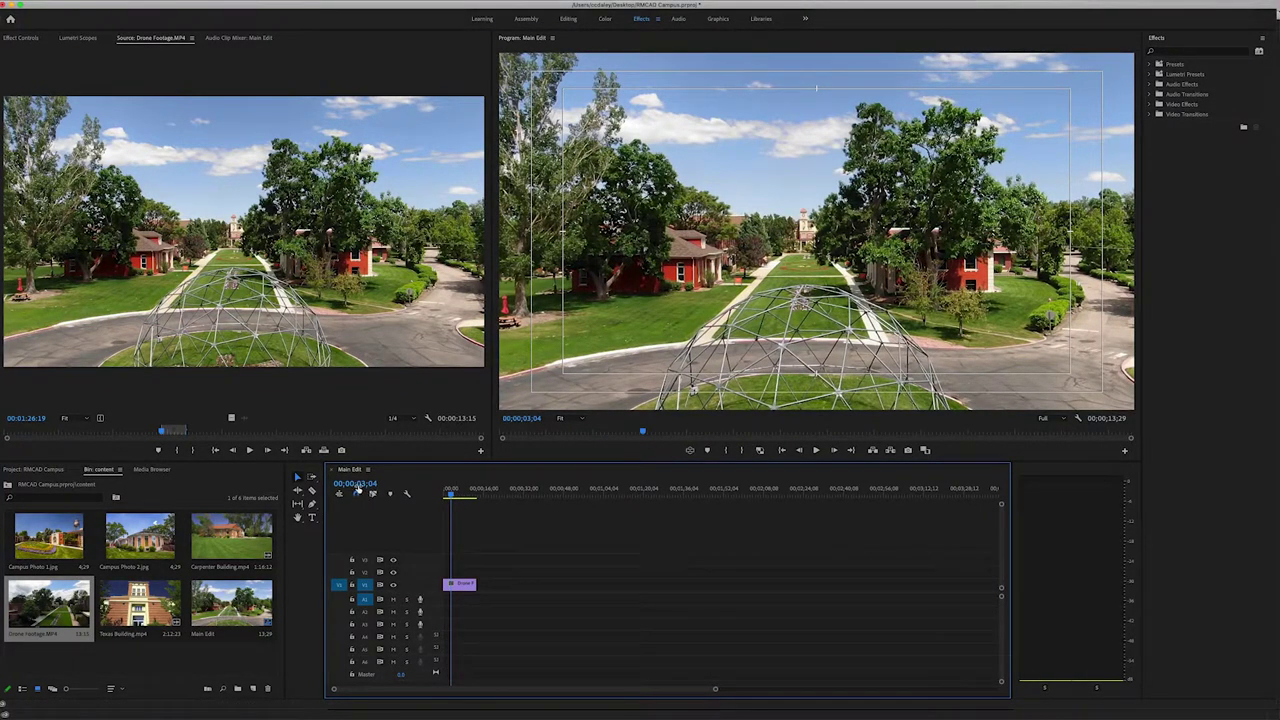
pyautogui.press('Home')
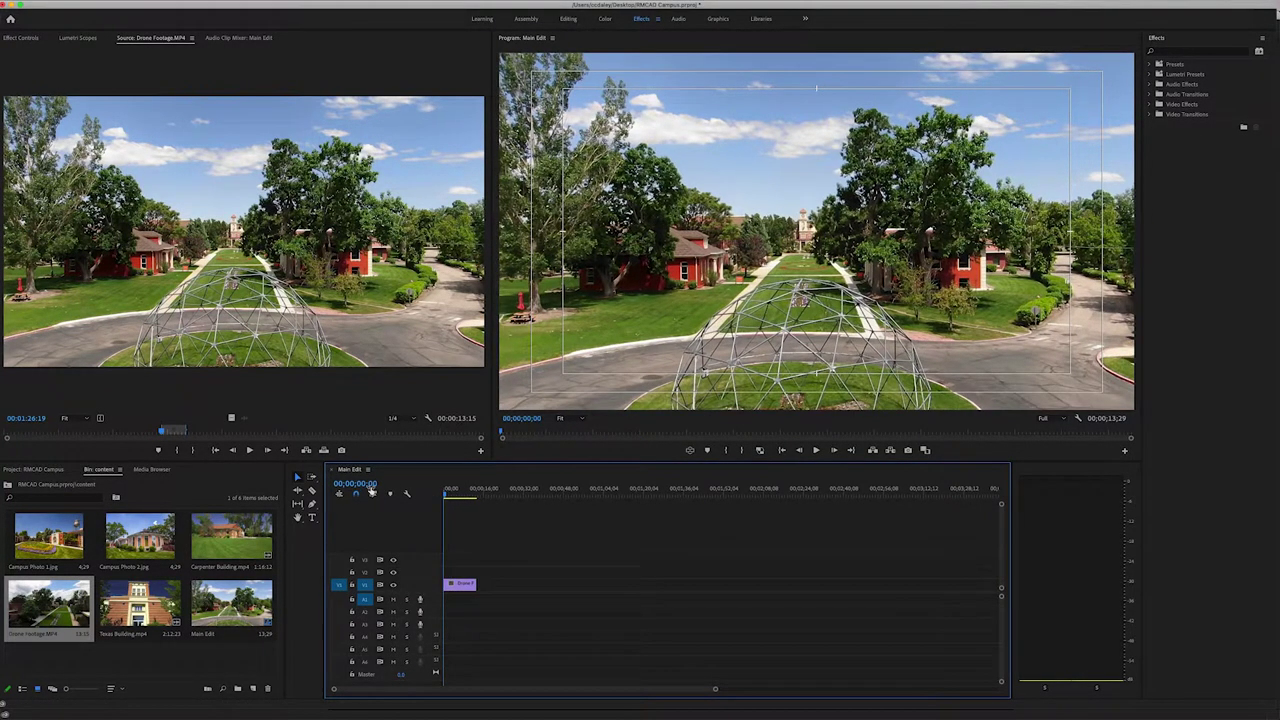
pyautogui.press('space')
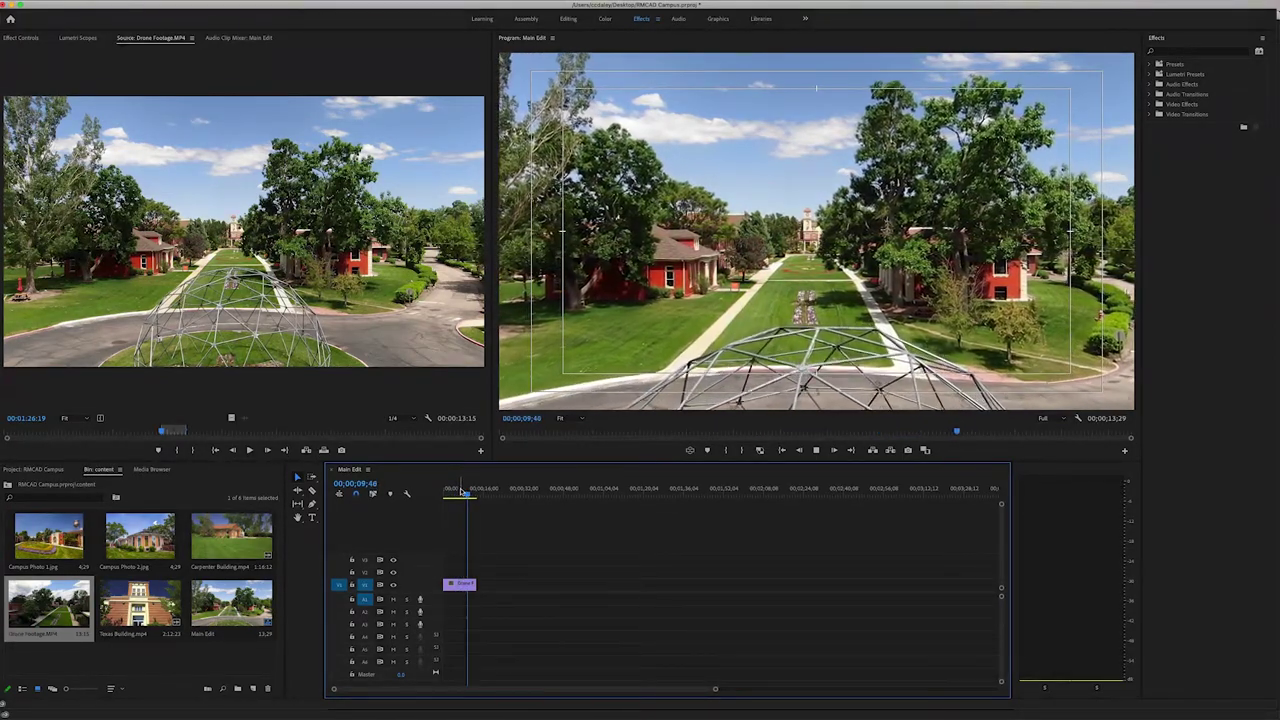
pyautogui.press('space')
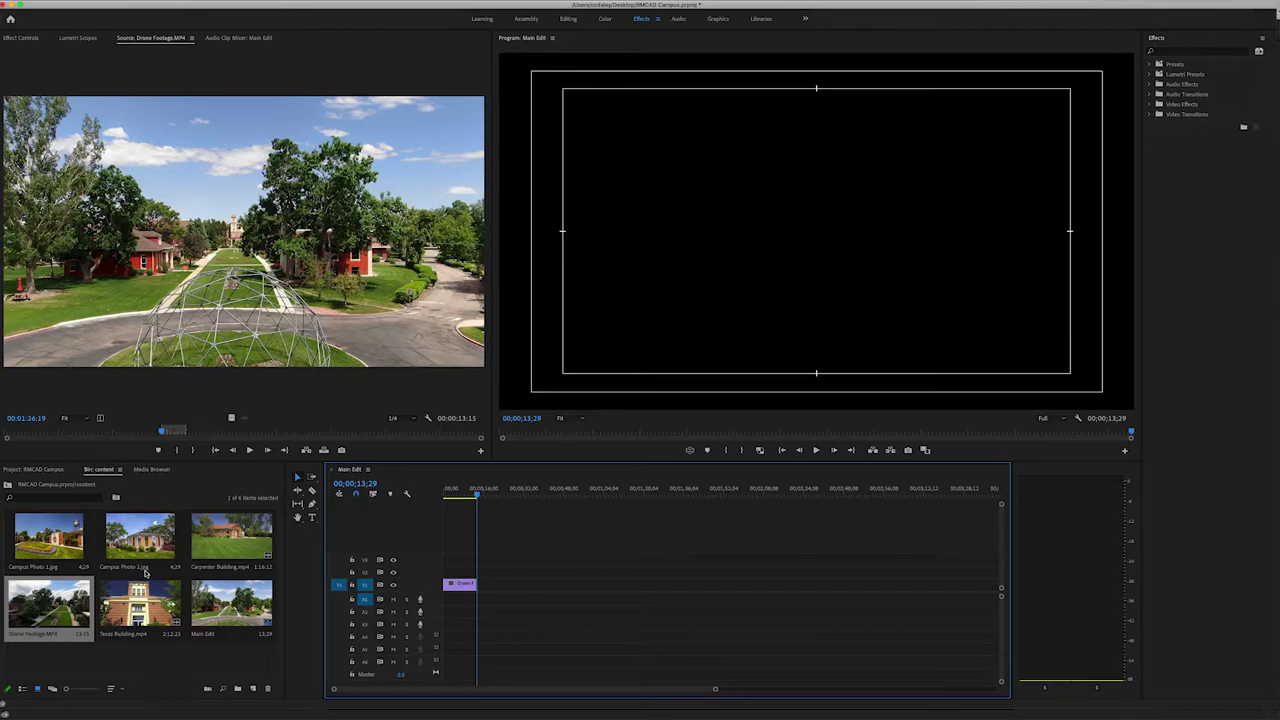
# Load Texas Building.mp4 and mark the pickaxe sculpture shot as a 00:00:03:05 range ending near 01:20.
pyautogui.doubleClick(135, 600)
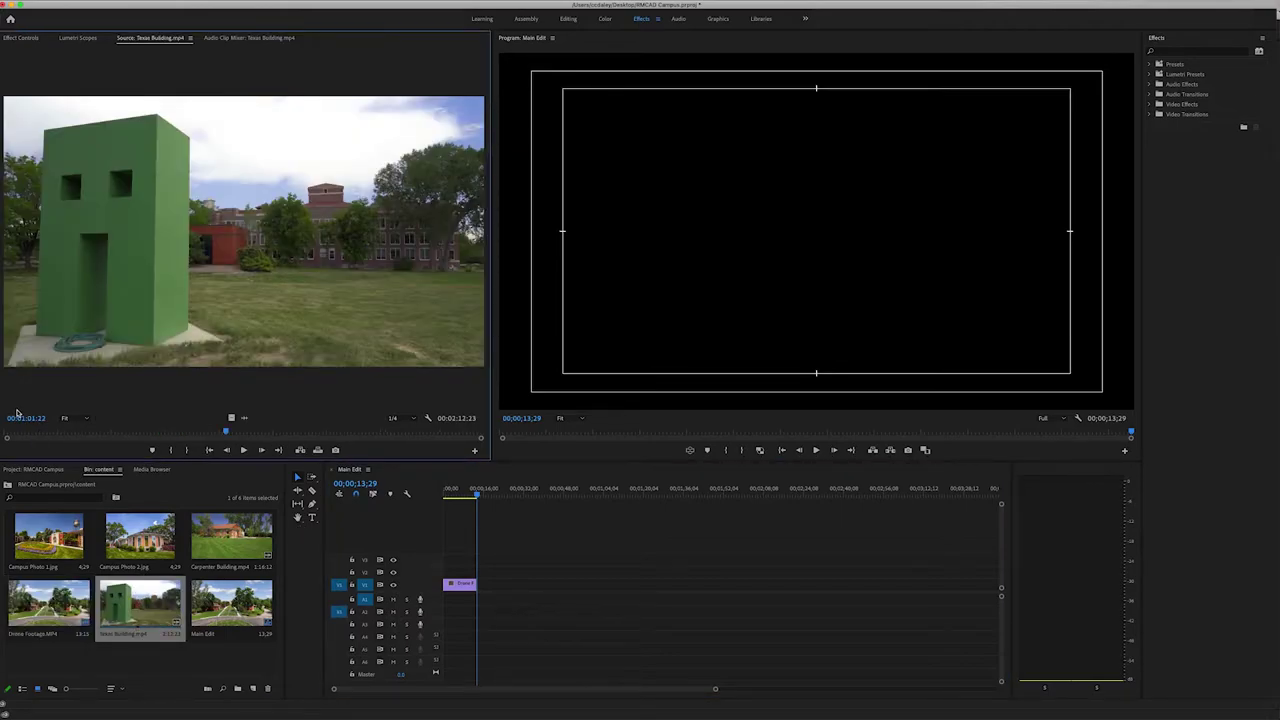
pyautogui.moveTo(22, 433)
pyautogui.mouseDown()
pyautogui.moveTo(160, 450)
pyautogui.moveTo(475, 454)
pyautogui.moveTo(282, 448)
pyautogui.mouseUp()
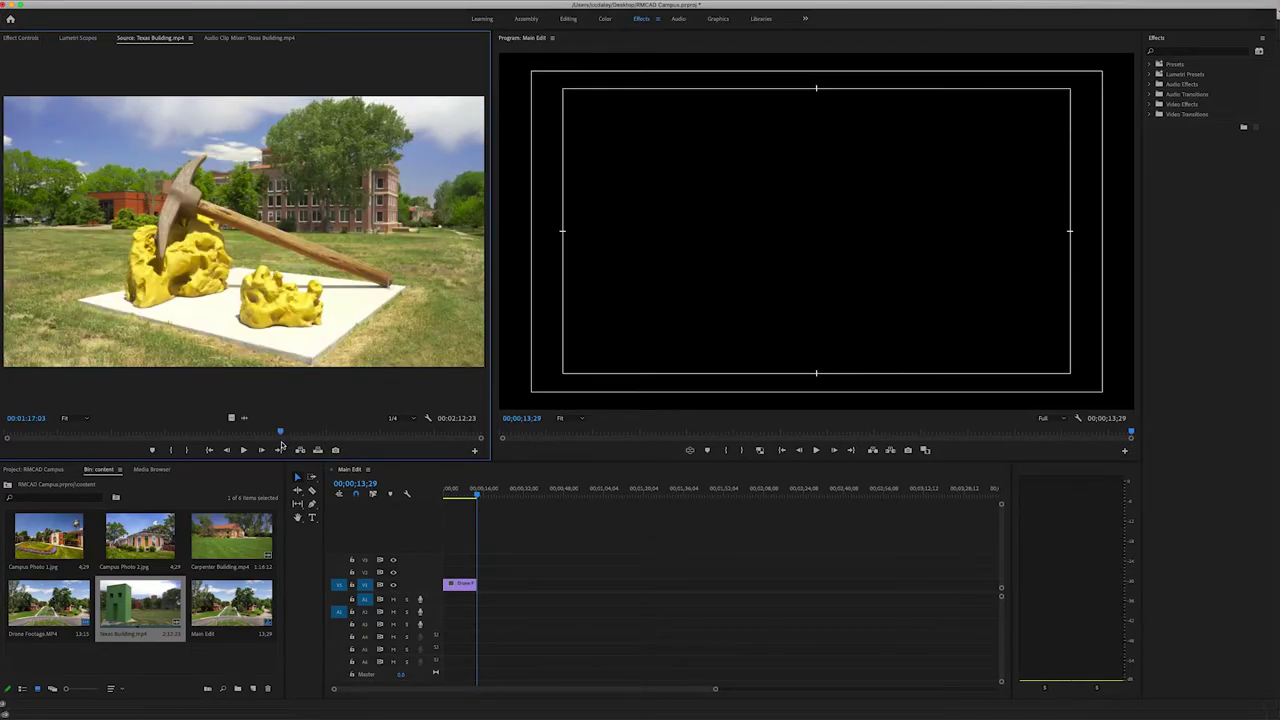
pyautogui.click(170, 451)
pyautogui.click(252, 450)
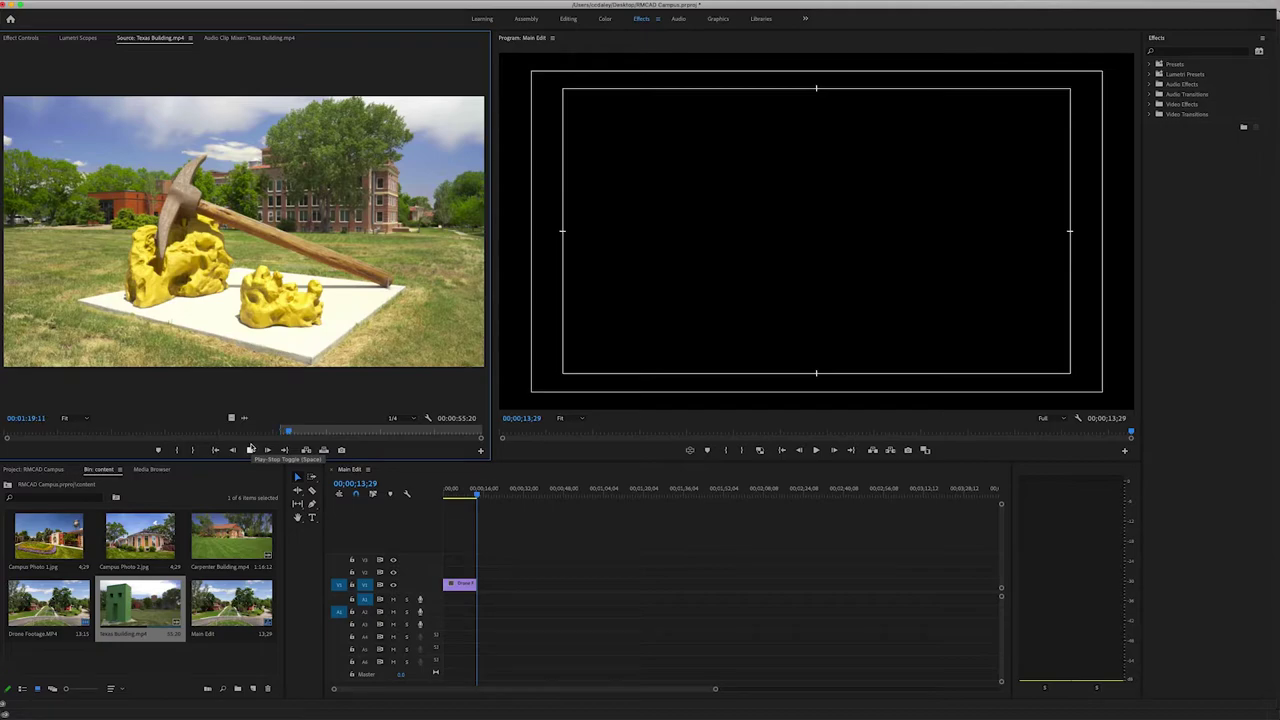
pyautogui.click(252, 450)
pyautogui.click(193, 451)
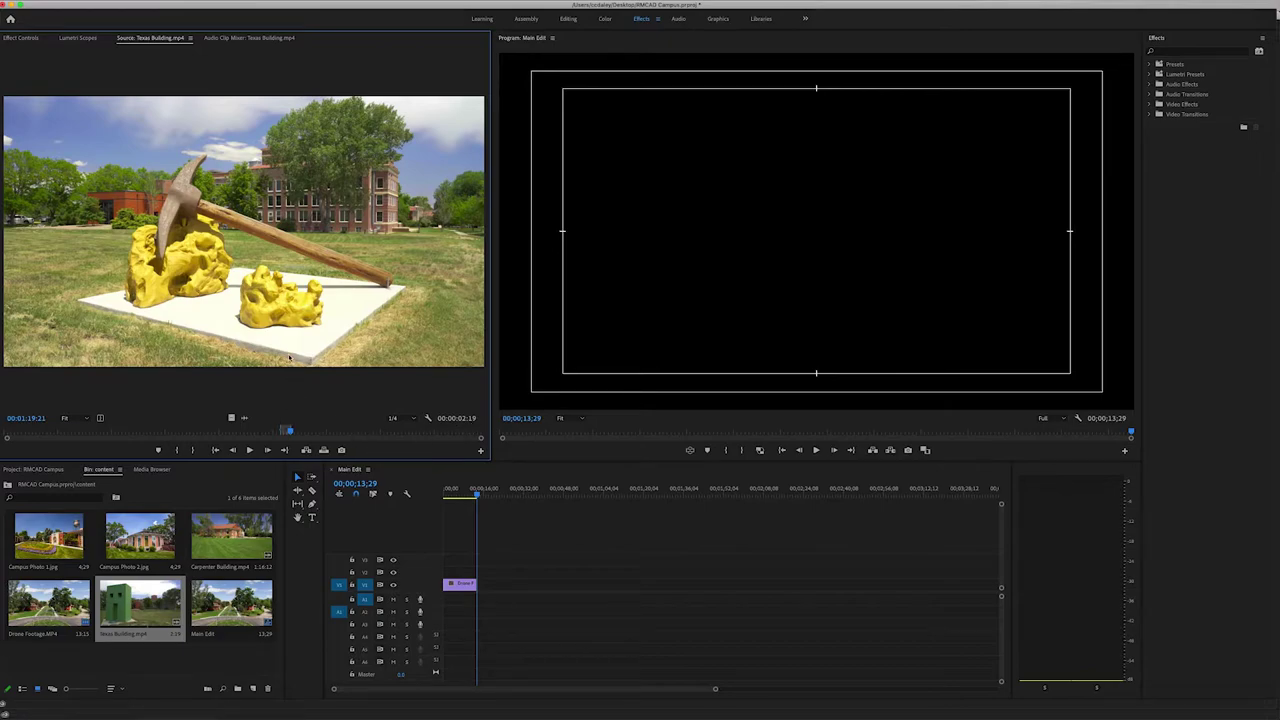
pyautogui.press('Right')
pyautogui.press('Right')
pyautogui.press('Right')
pyautogui.click(192, 450)
# Place the Texas Building shot after the drone clip, extending Main Edit to 00:00:16:42.
pyautogui.moveTo(307, 313); pyautogui.dragTo(480, 597)
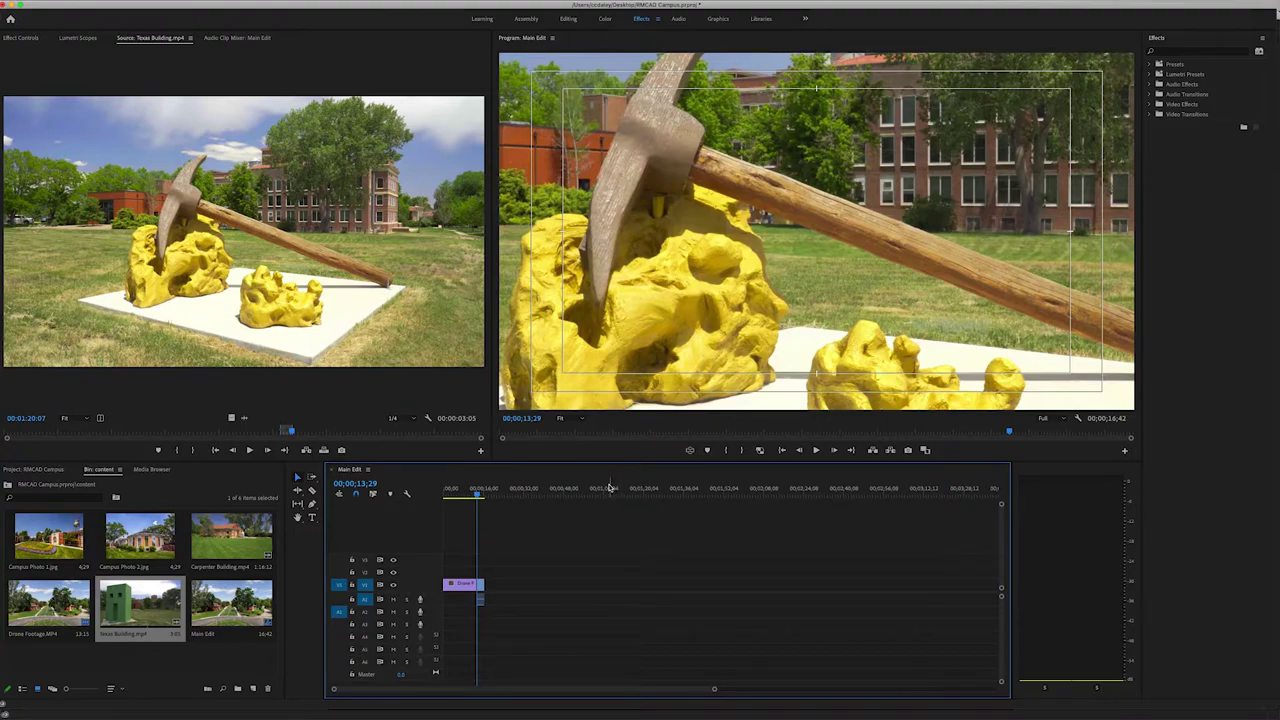
pyautogui.click(476, 494)
pyautogui.moveTo(476, 494); pyautogui.dragTo(480, 494)
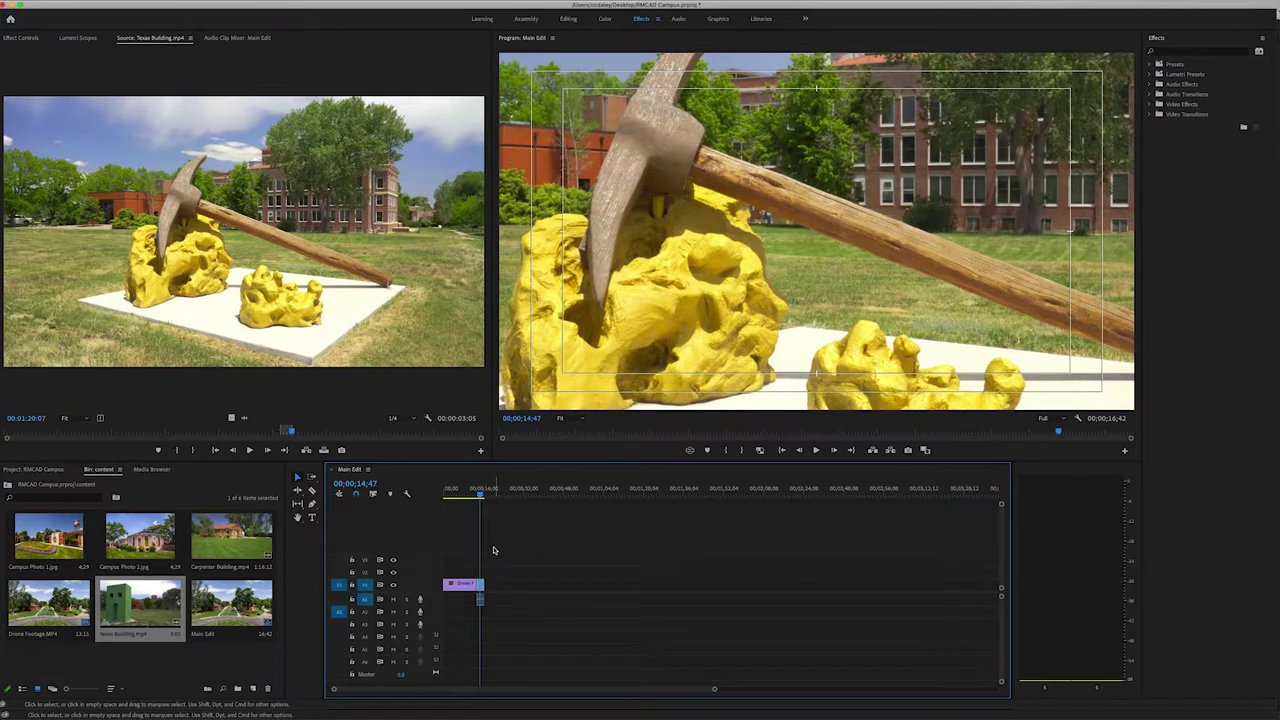
# Apply Scale to Frame Size to the Texas Building clip and untarget the A1 audio track.
pyautogui.rightClick(483, 584)
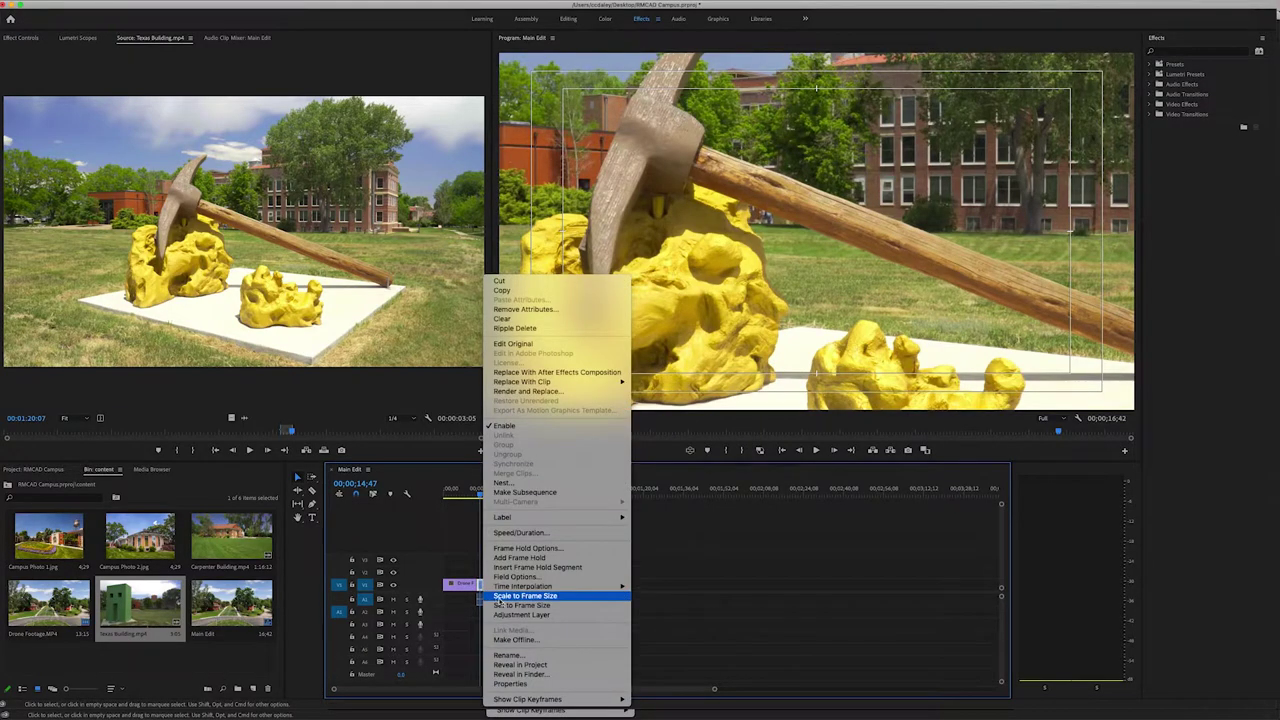
pyautogui.click(499, 596)
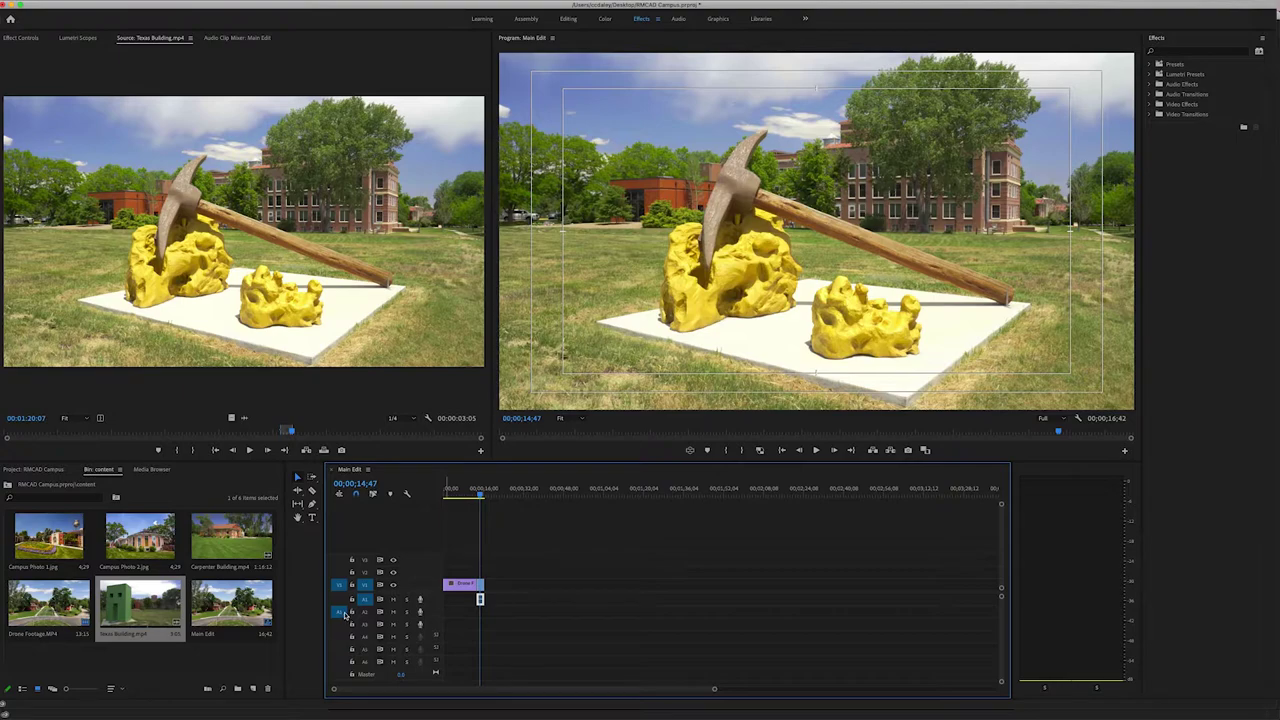
pyautogui.click(342, 612)
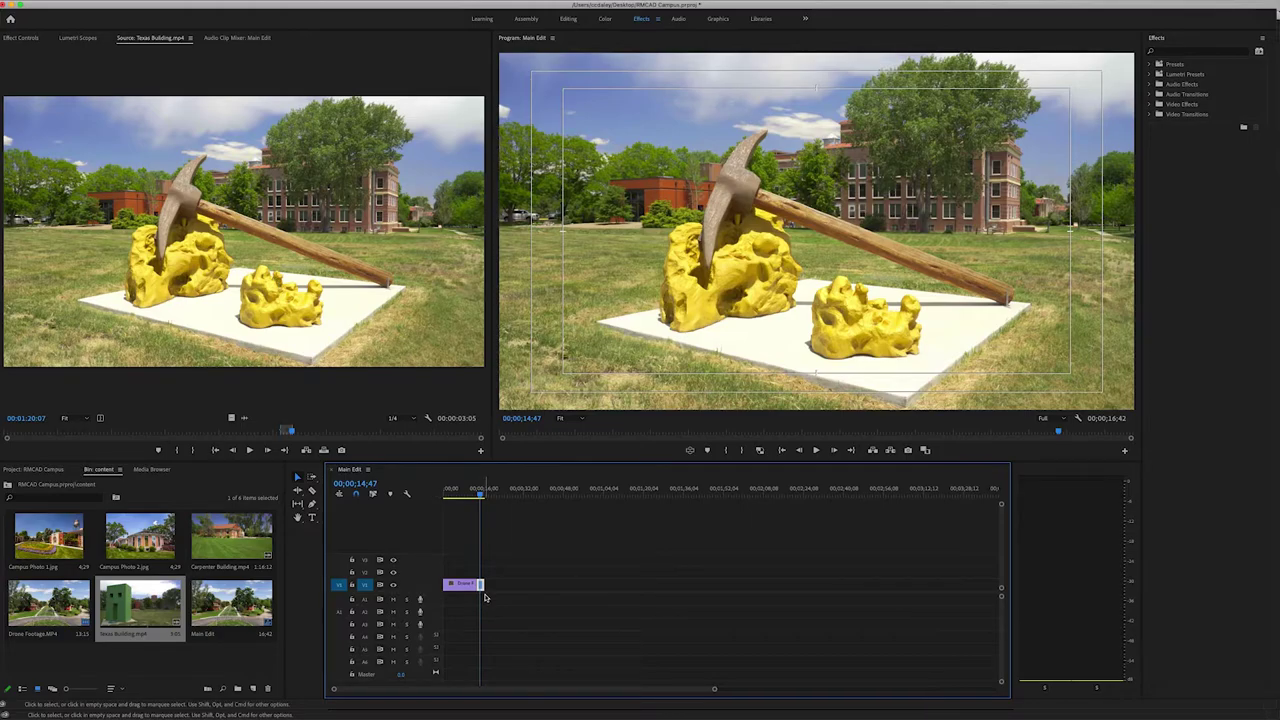
# In Effect Controls, scale the Texas Building clip on V1 up to 161.
pyautogui.click(20, 40)
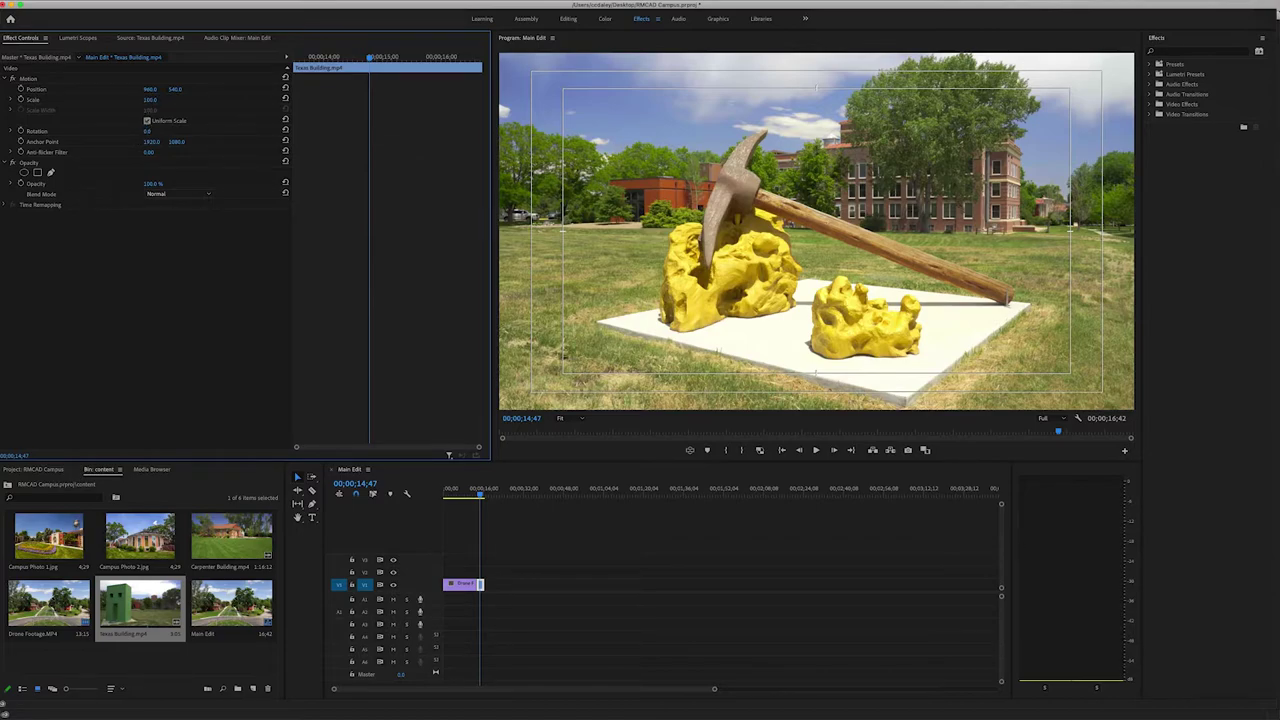
pyautogui.moveTo(150, 99)
pyautogui.mouseDown()
pyautogui.moveTo(185, 99)
pyautogui.moveTo(171, 99)
pyautogui.mouseUp()
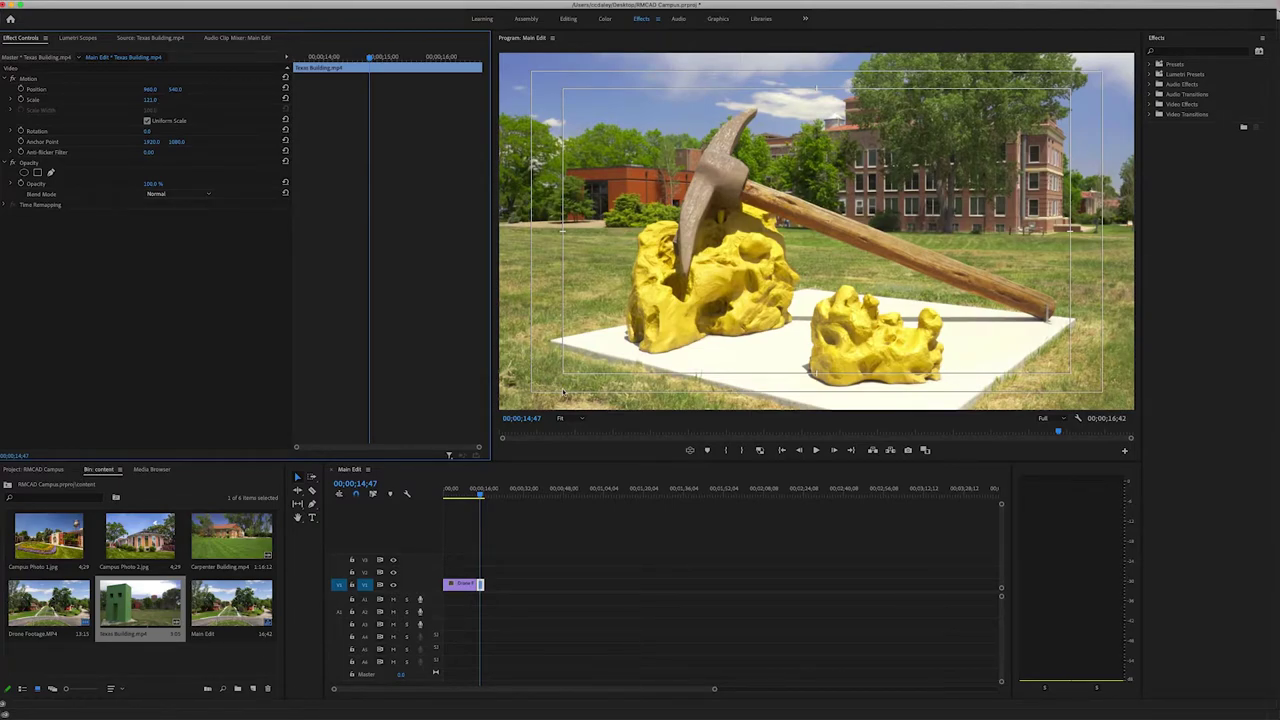
pyautogui.click(526, 507)
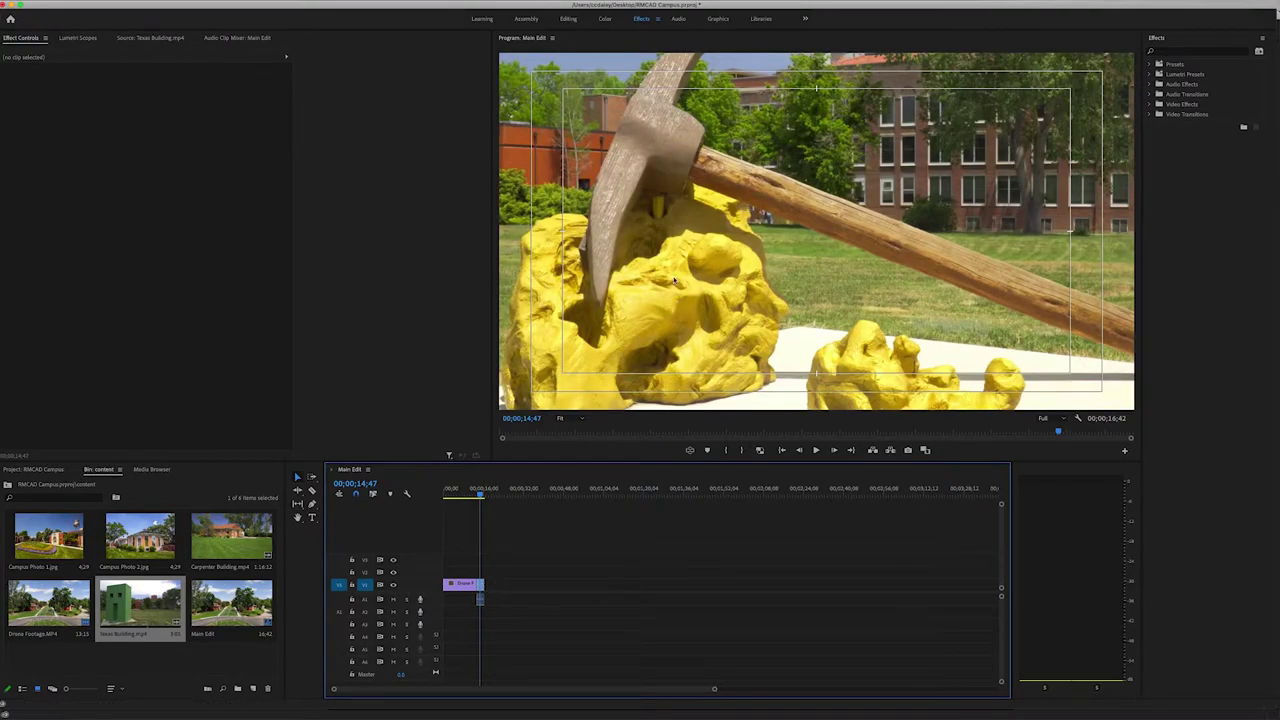
pyautogui.click(478, 584)
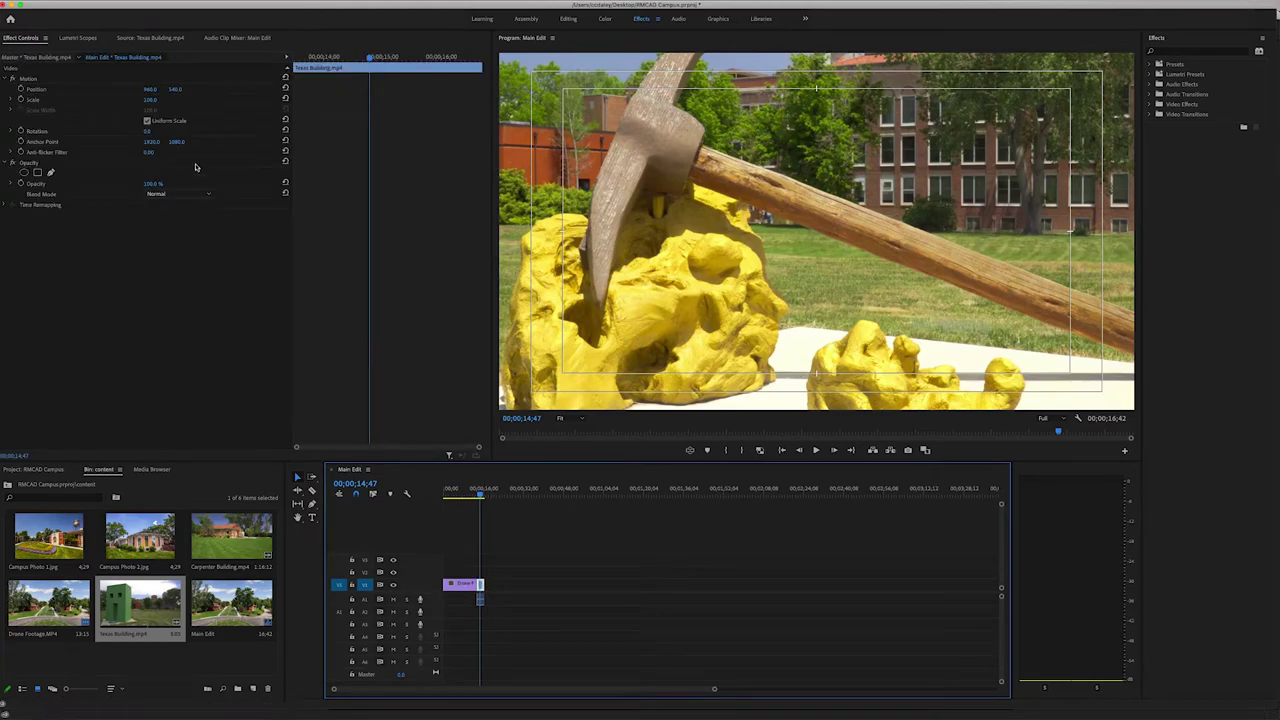
pyautogui.moveTo(150, 99); pyautogui.dragTo(211, 99)
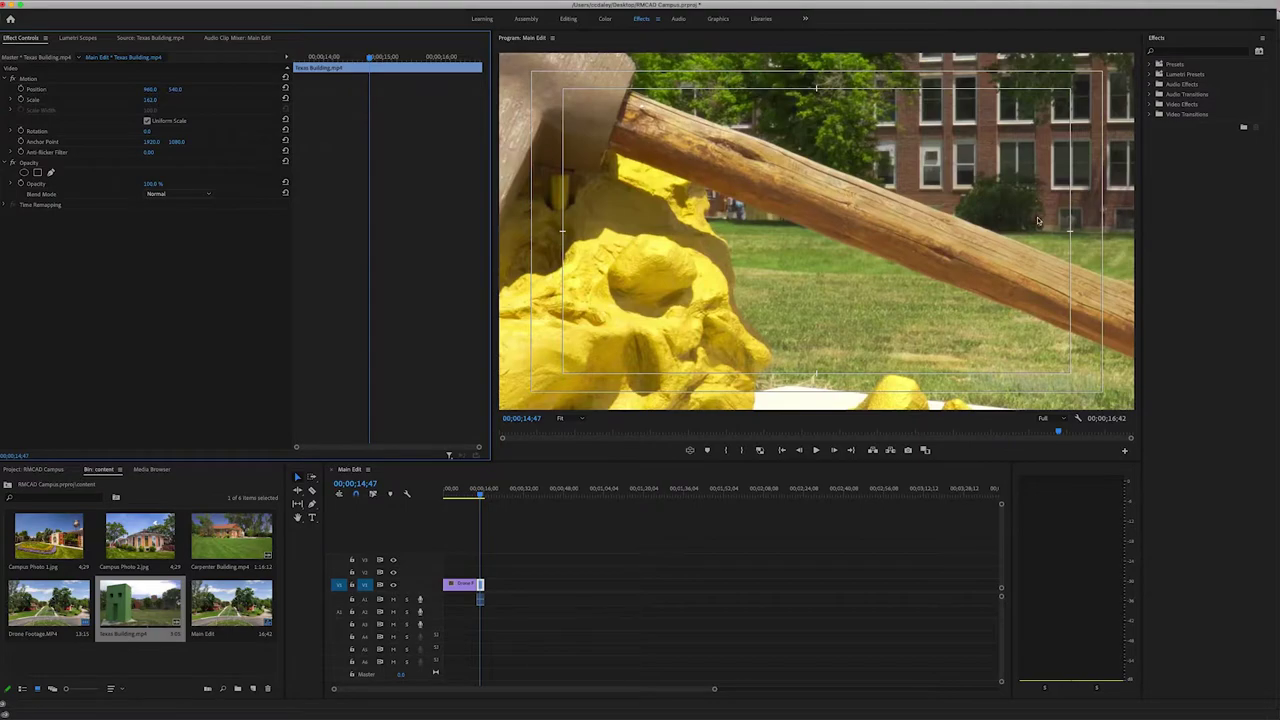
# Reset the Texas Building clip's Scale to 100 and apply Scale to Frame Size.
pyautogui.click(150, 100)
pyautogui.write('100')
pyautogui.press('Return')
pyautogui.rightClick(480, 585)
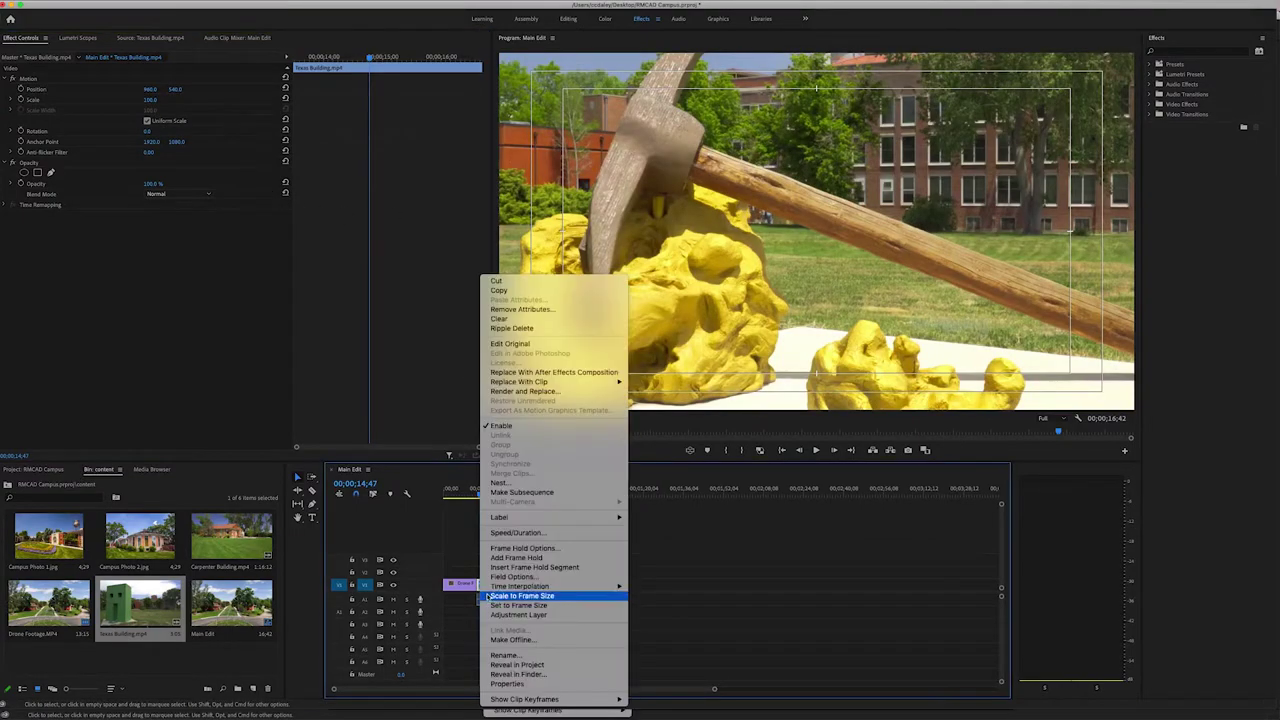
pyautogui.click(490, 598)
# Reselect the Texas Building clip and move the playhead to its start.
pyautogui.click(501, 627)
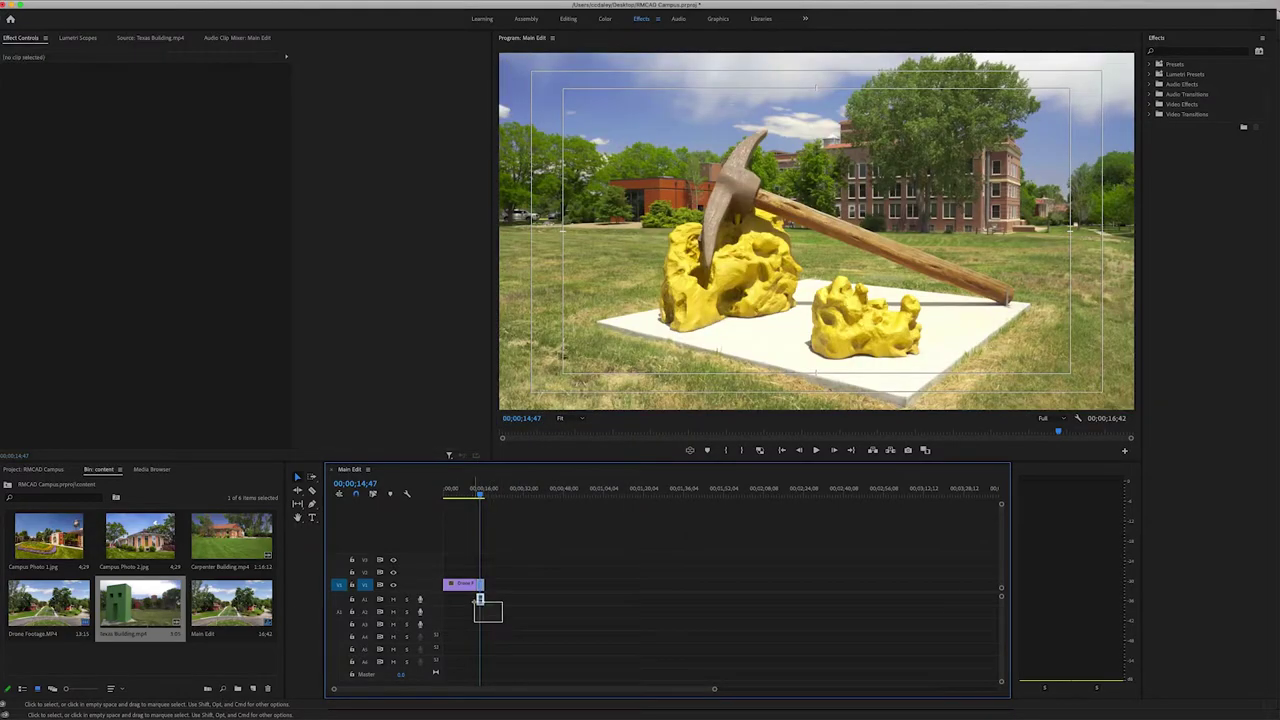
pyautogui.click(470, 588)
pyautogui.click(478, 604)
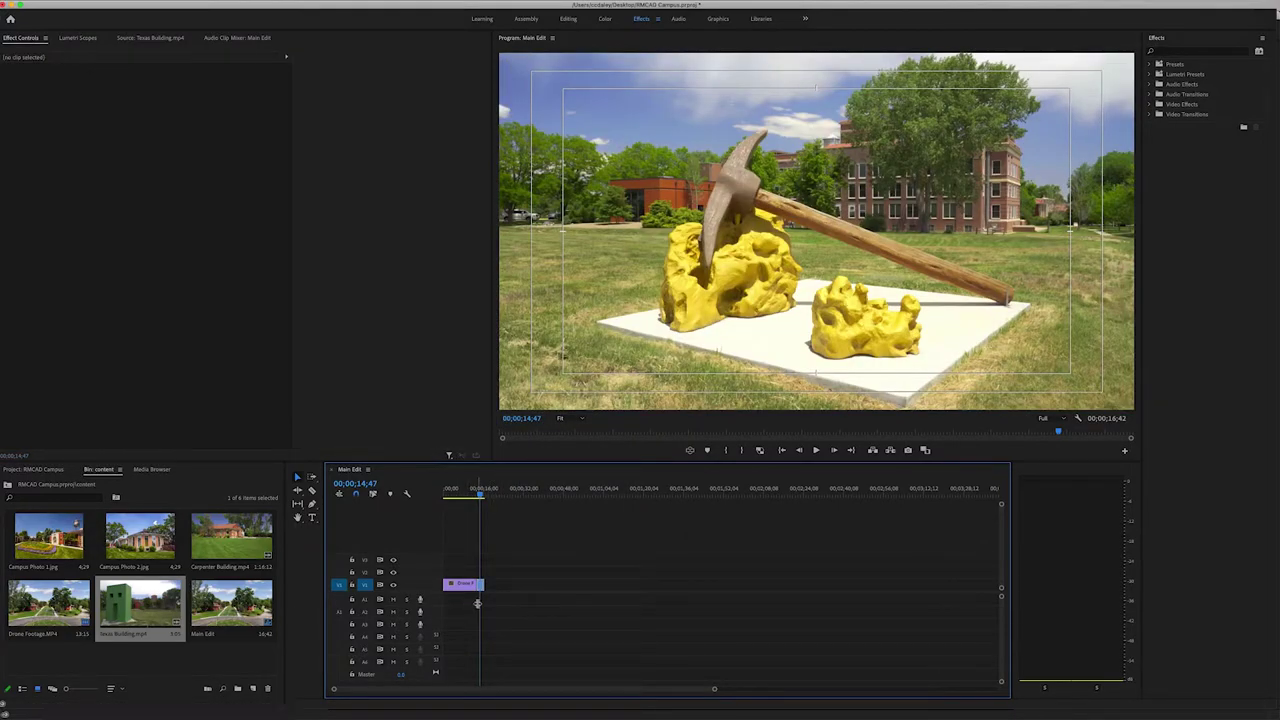
pyautogui.click(476, 585)
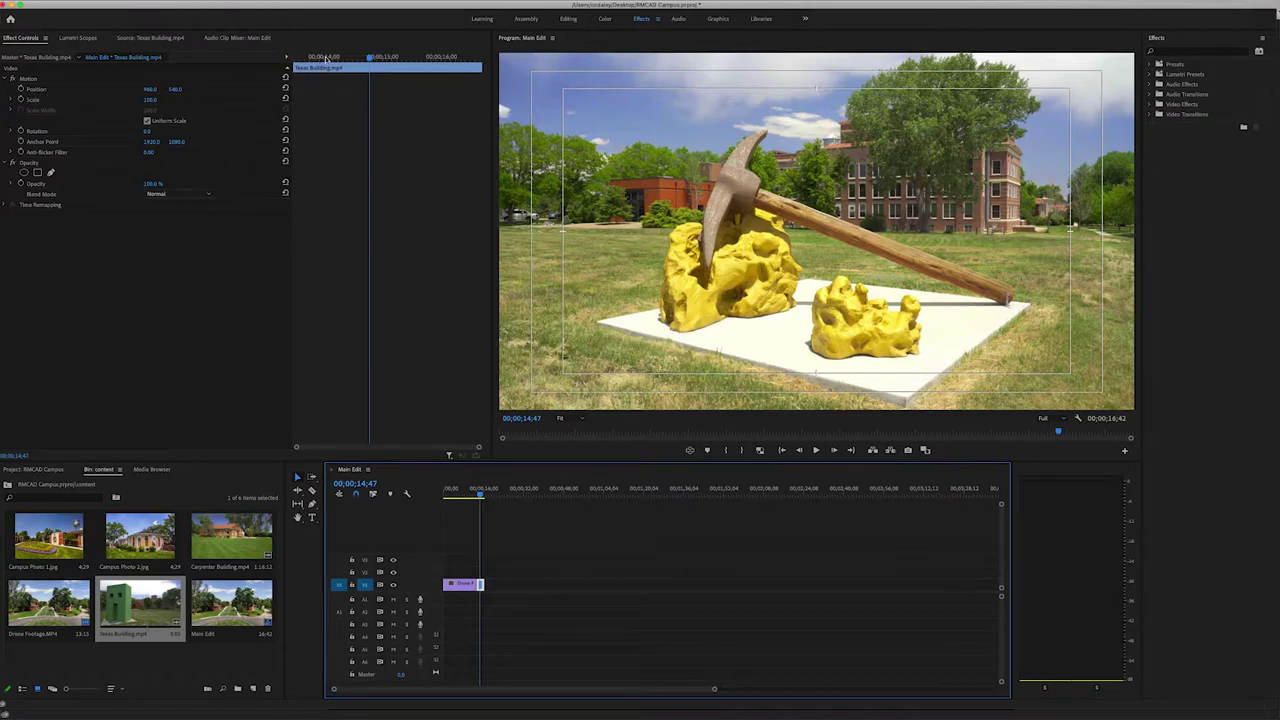
pyautogui.moveTo(326, 58); pyautogui.dragTo(265, 76)
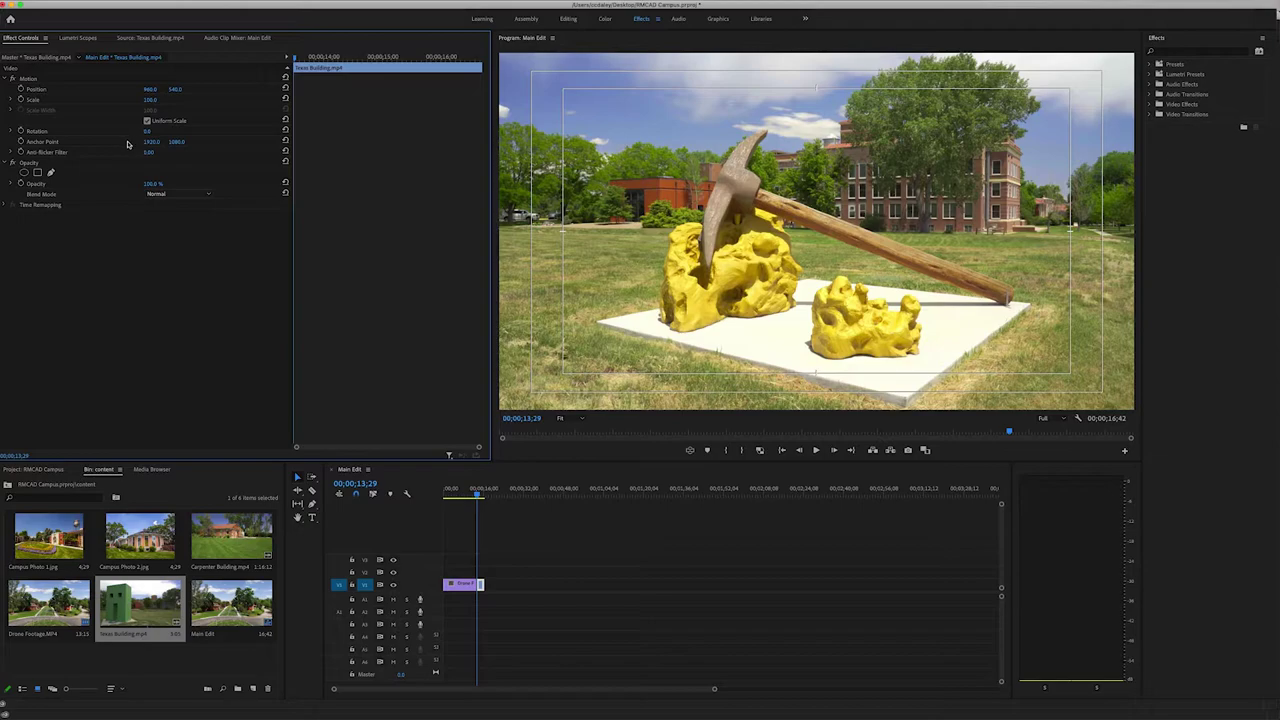
# Turn on Scale keyframing at the clip start and enter a new Scale value later in the clip.
pyautogui.click(20, 99)
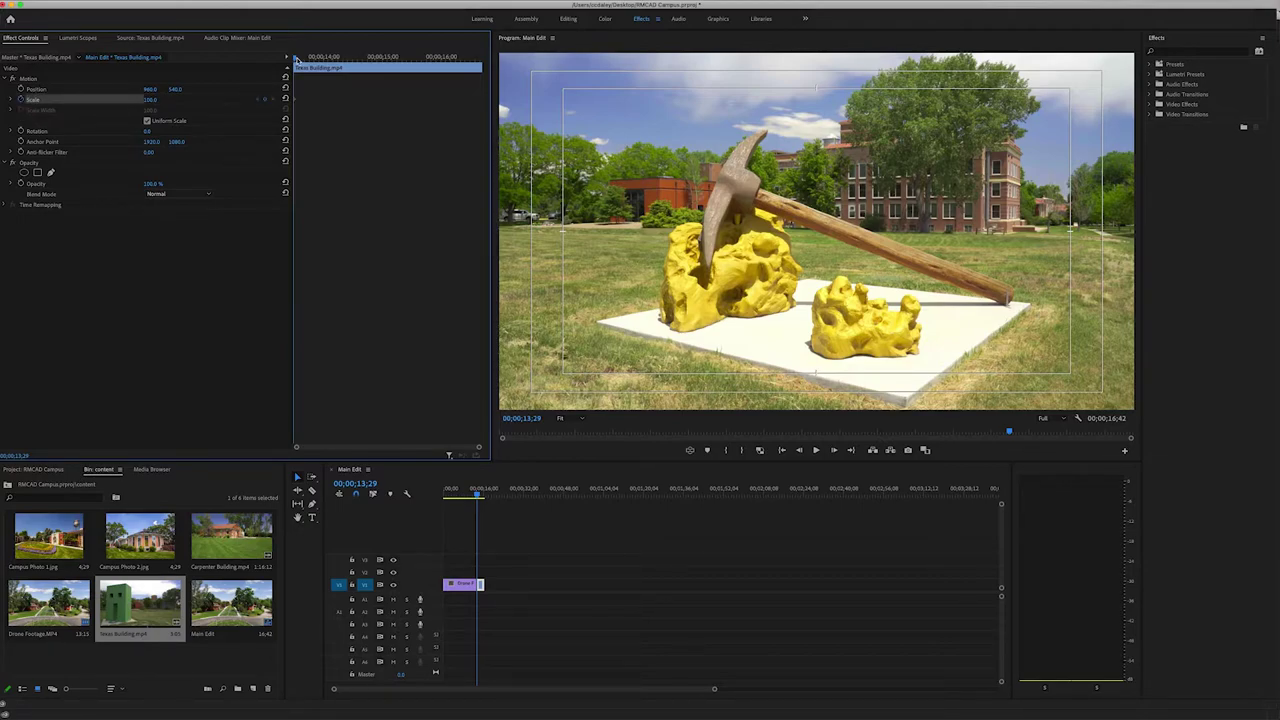
pyautogui.moveTo(296, 60); pyautogui.dragTo(372, 66)
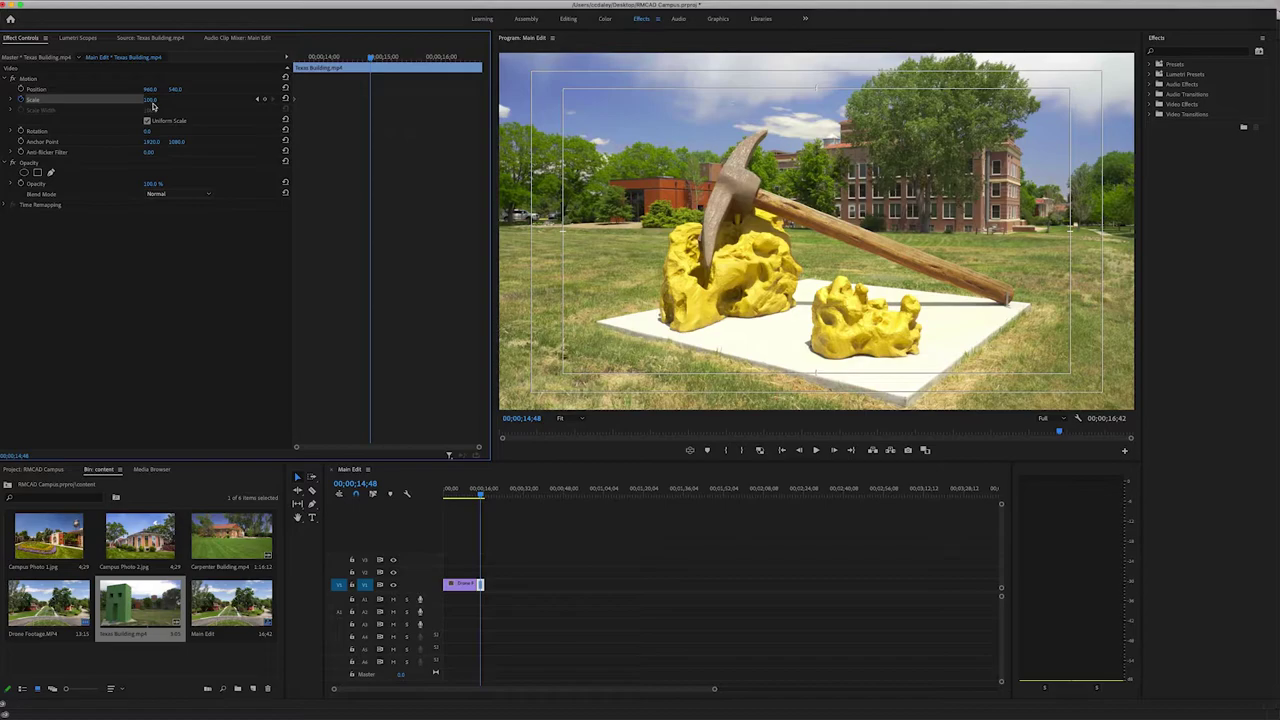
pyautogui.click(152, 99)
pyautogui.write('6')
pyautogui.press('Return')
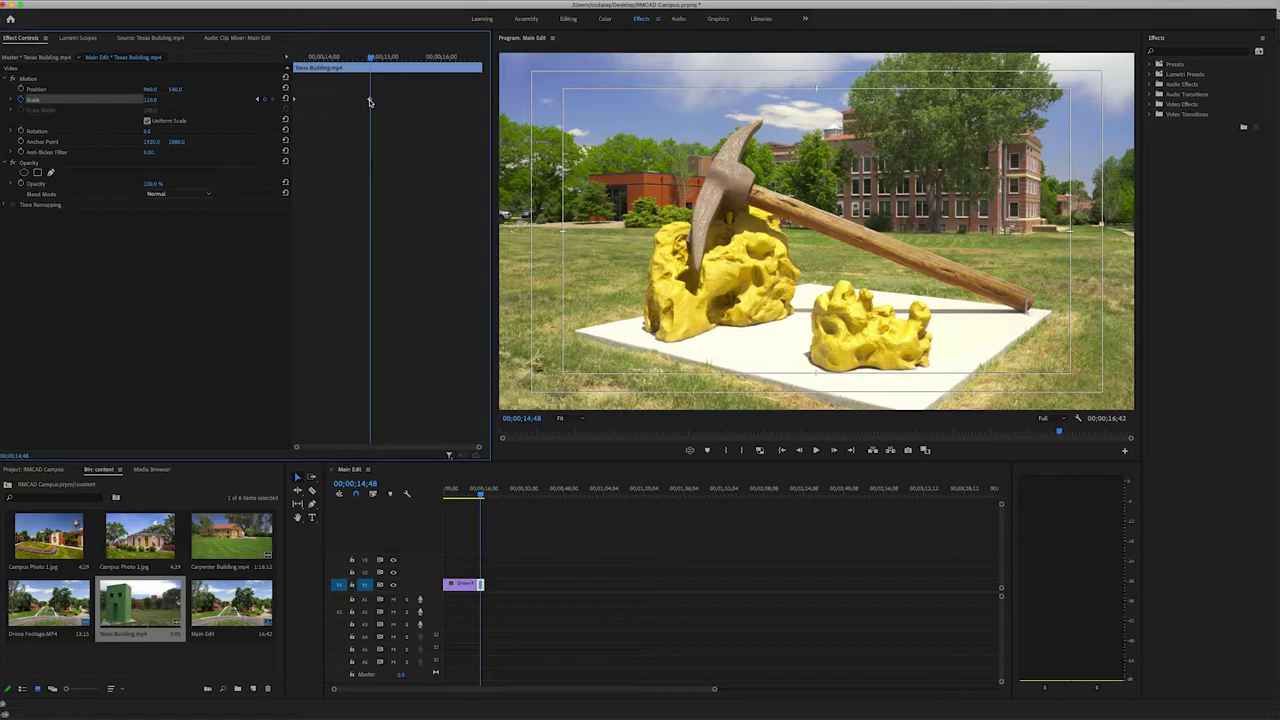
# Drag the second Scale keyframe to the clip's end and play back the zoom.
pyautogui.moveTo(369, 102)
pyautogui.mouseDown()
pyautogui.moveTo(489, 112)
pyautogui.moveTo(370, 107)
pyautogui.mouseUp()
pyautogui.moveTo(356, 62); pyautogui.dragTo(300, 80)
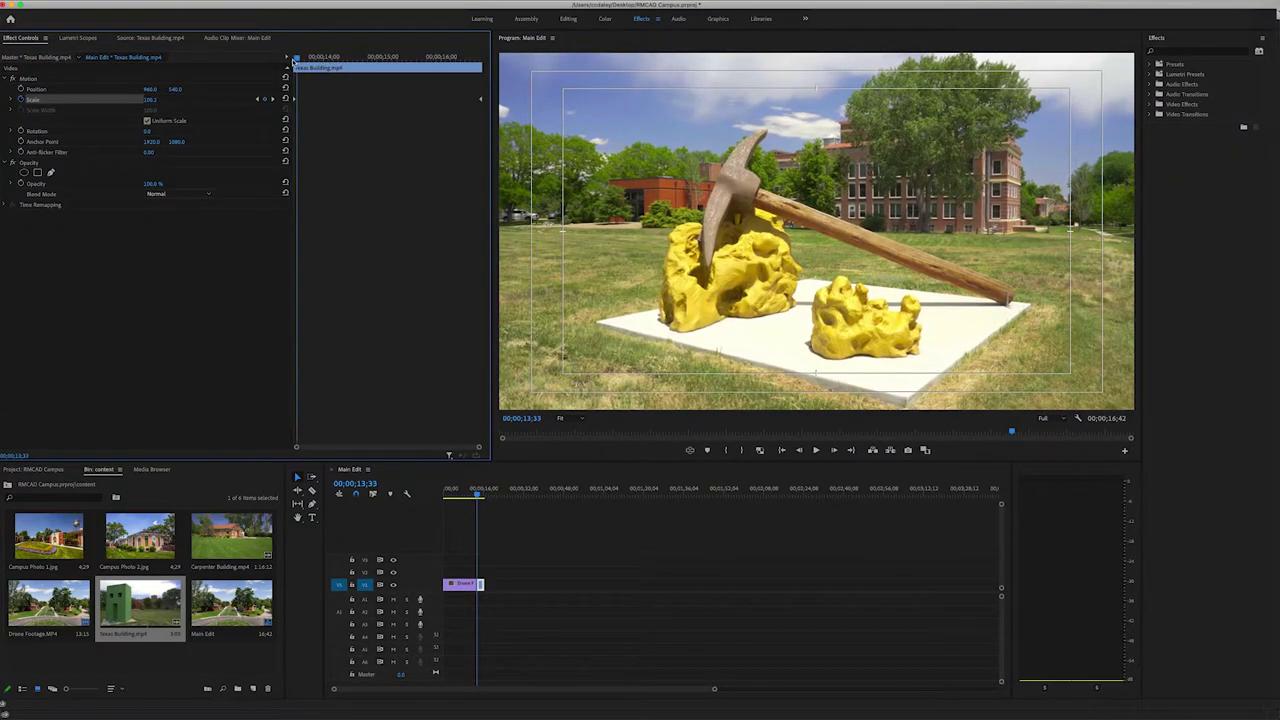
pyautogui.press('space')
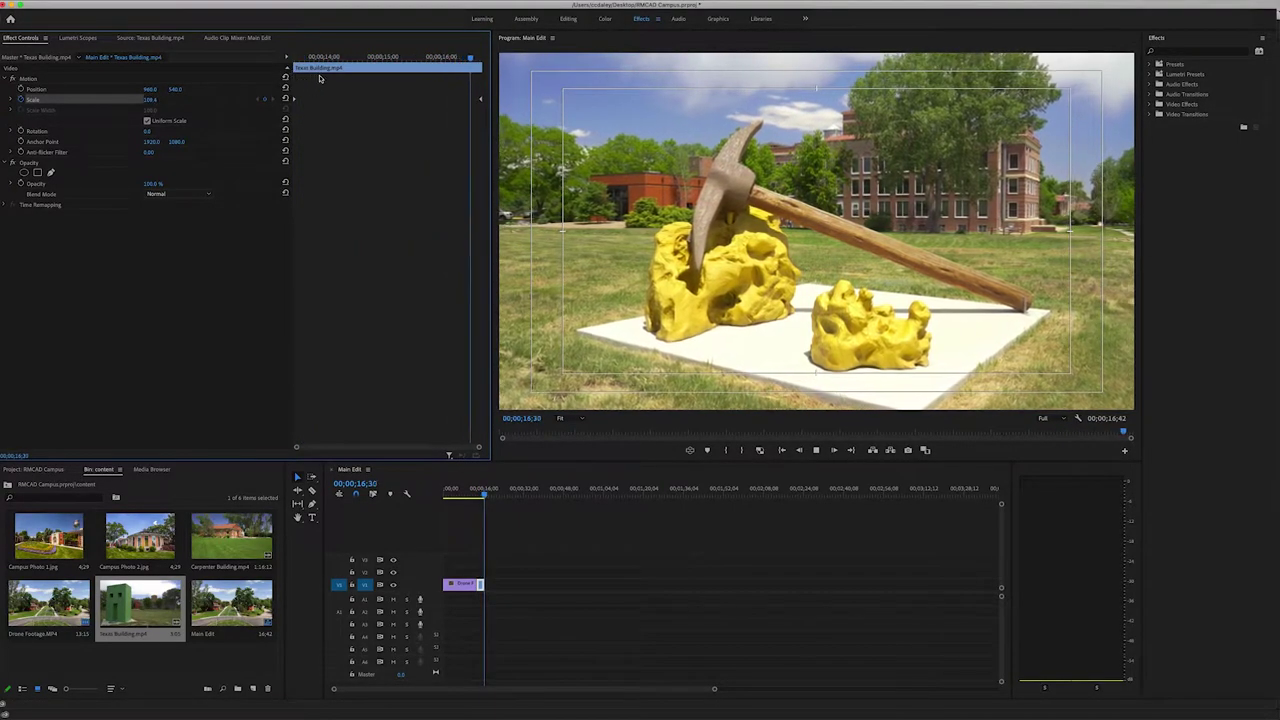
pyautogui.click(479, 491)
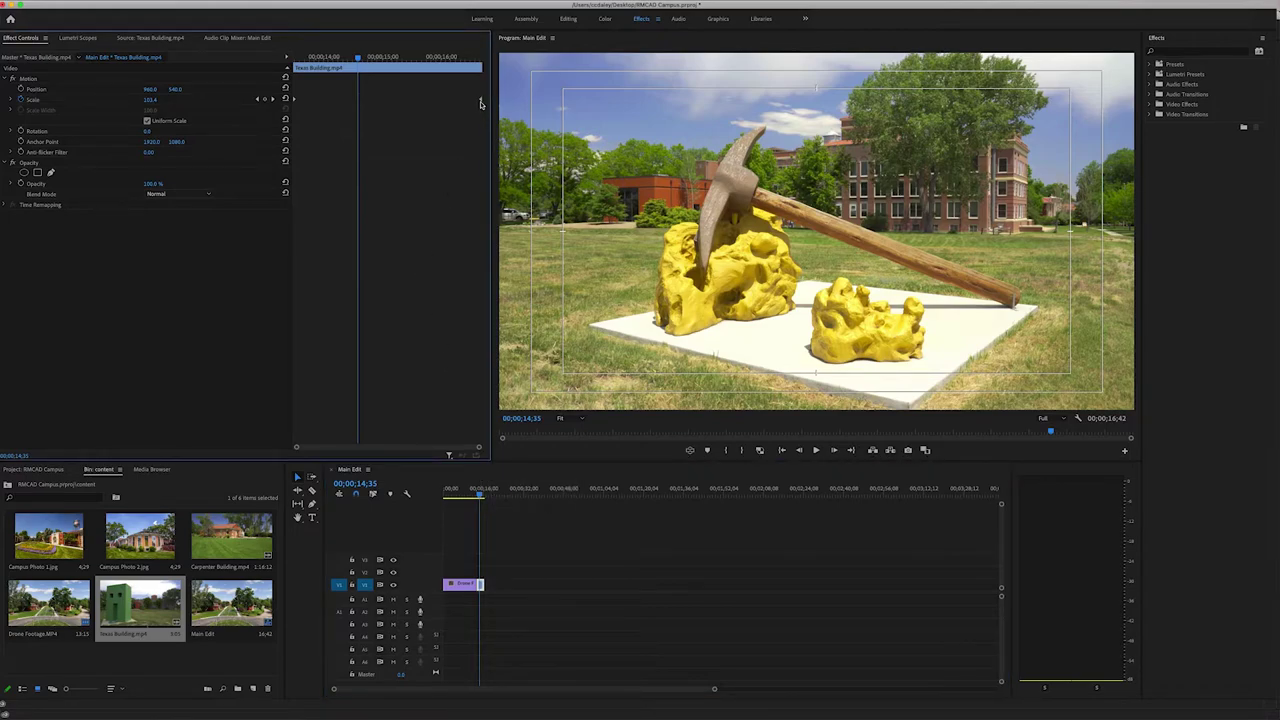
pyautogui.moveTo(175, 89); pyautogui.dragTo(220, 93)
pyautogui.press('super+z')
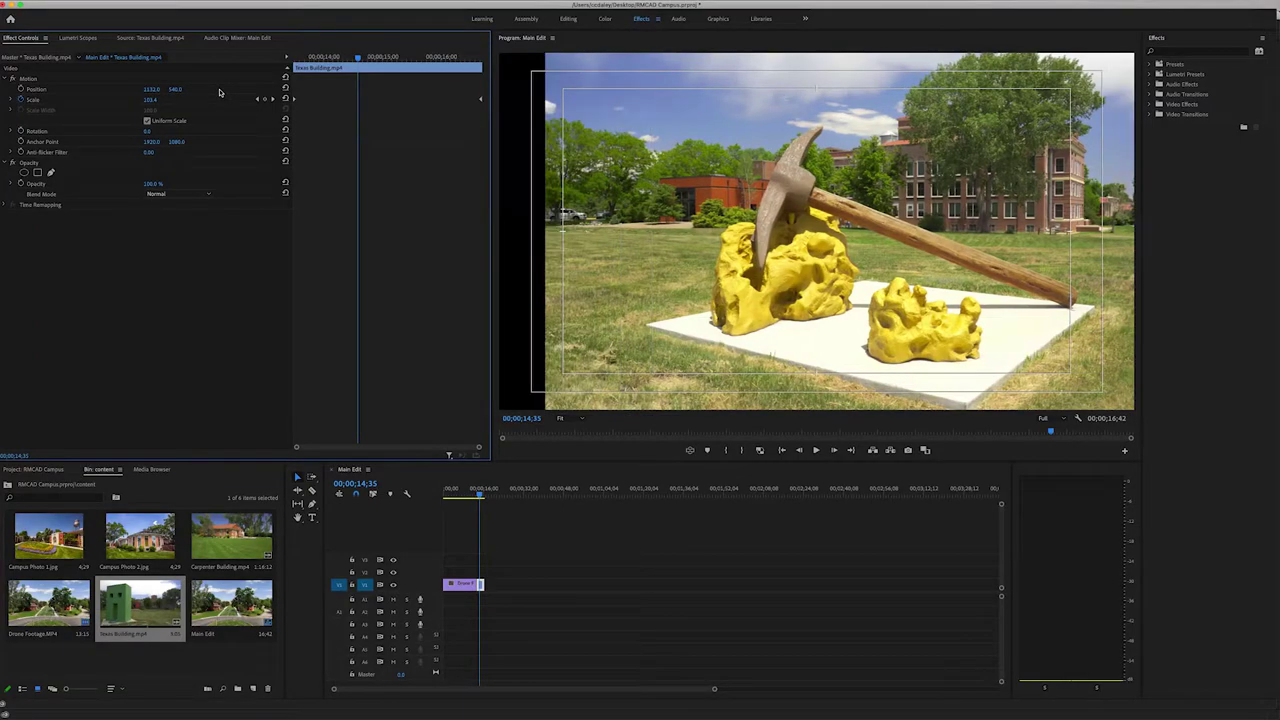
pyautogui.press('super+z')
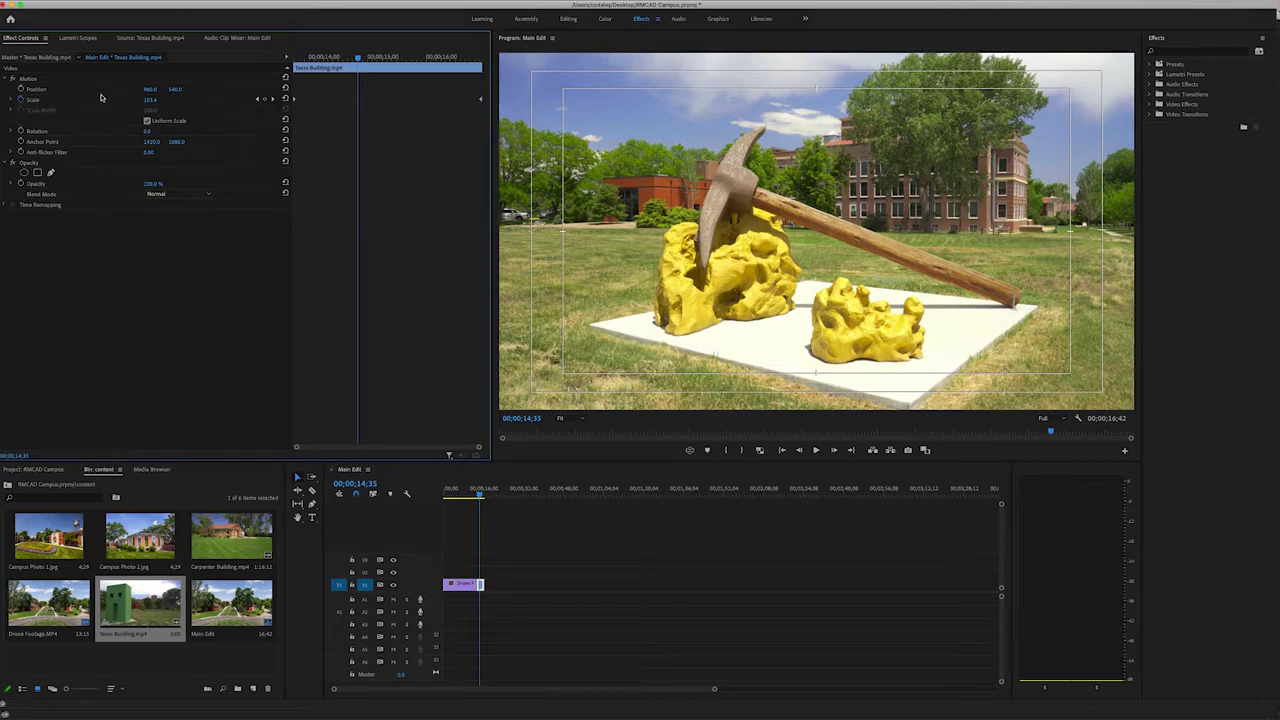
pyautogui.click(38, 102)
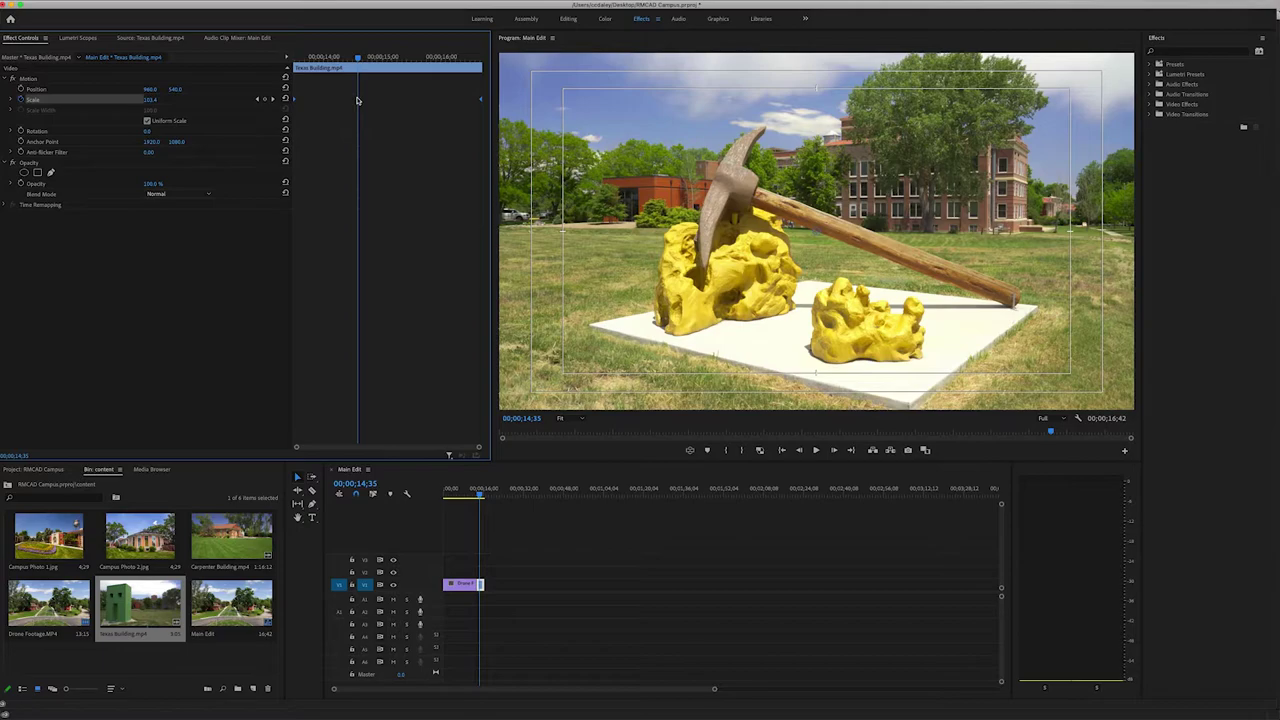
# Delete all Scale keyframes on the Texas Building clip.
pyautogui.press('Up')
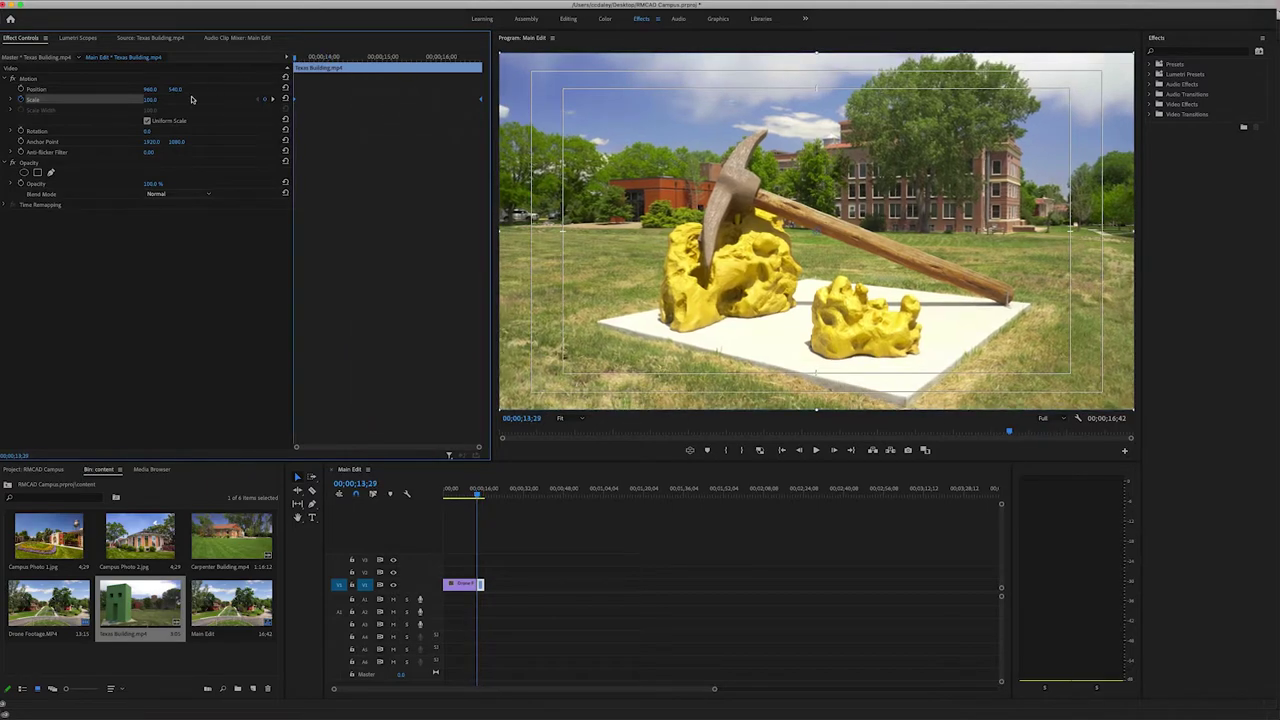
pyautogui.click(20, 99)
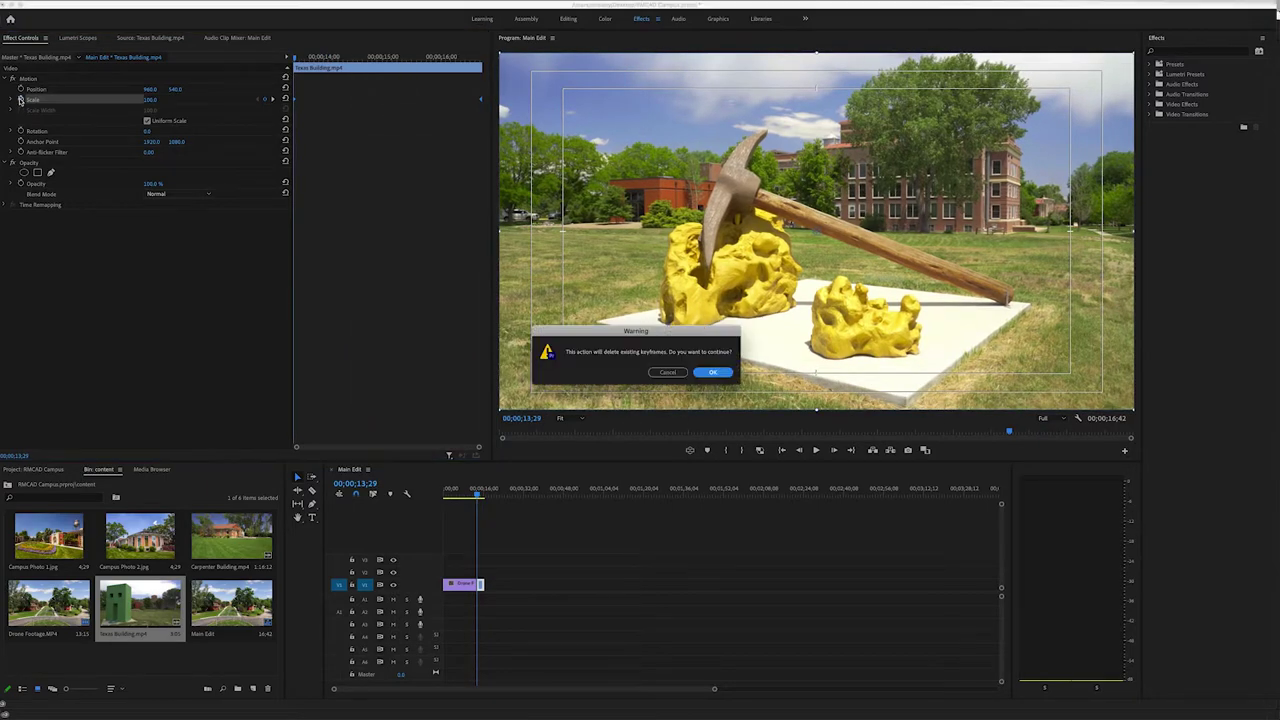
pyautogui.click(727, 378)
# Try a different Scale value at 14;24, then load Carpenter Building.mp4 into the Source monitor.
pyautogui.moveTo(293, 56); pyautogui.dragTo(347, 56)
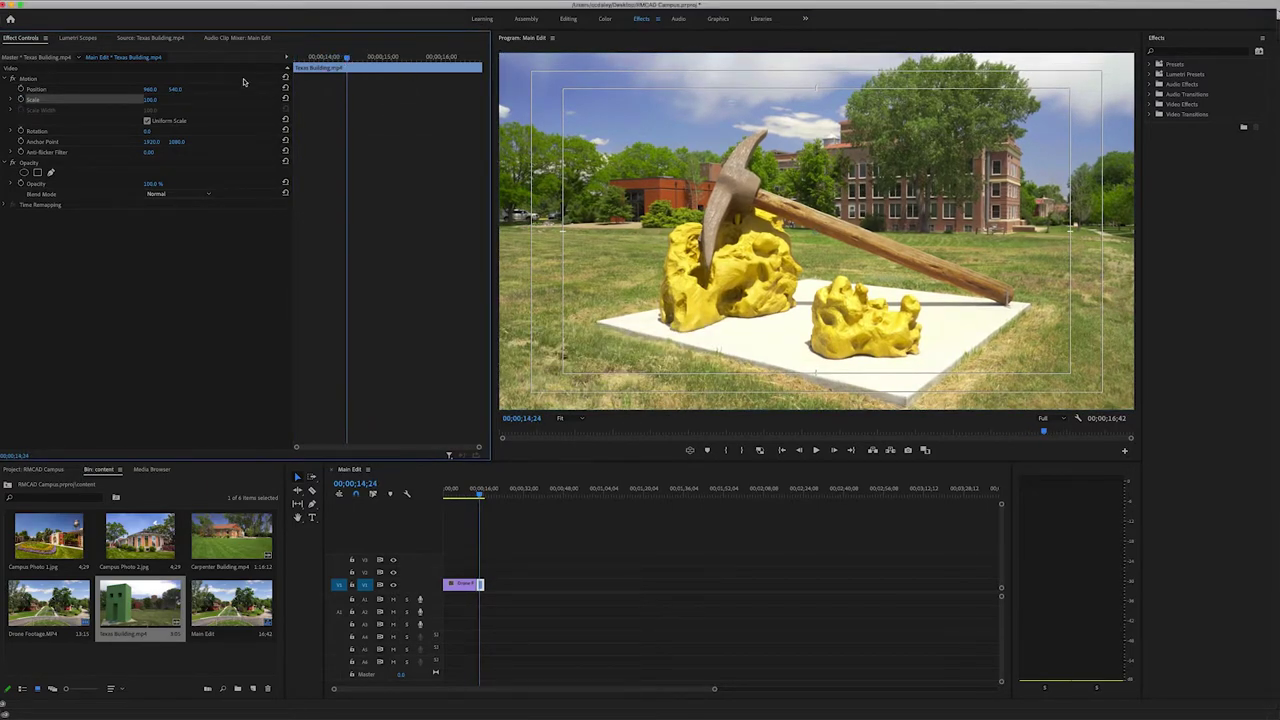
pyautogui.click(152, 98)
pyautogui.write('5')
pyautogui.press('Return')
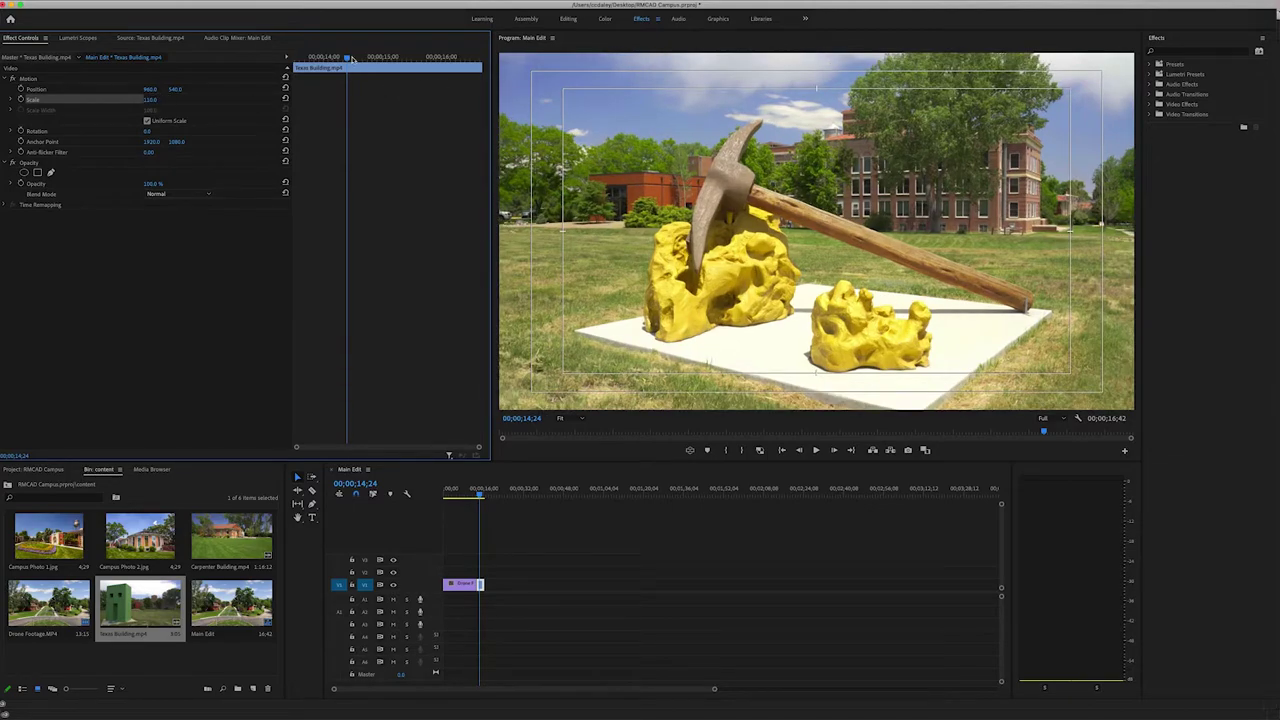
pyautogui.moveTo(351, 58); pyautogui.dragTo(293, 58)
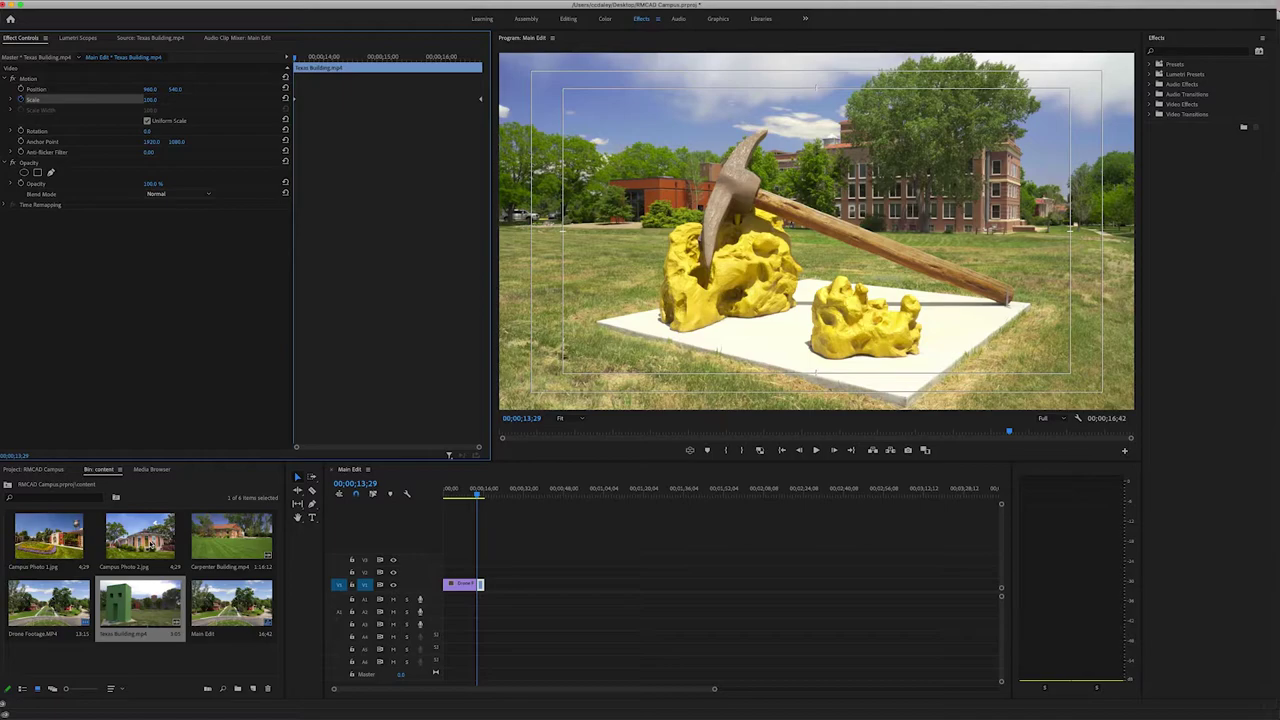
pyautogui.doubleClick(230, 545)
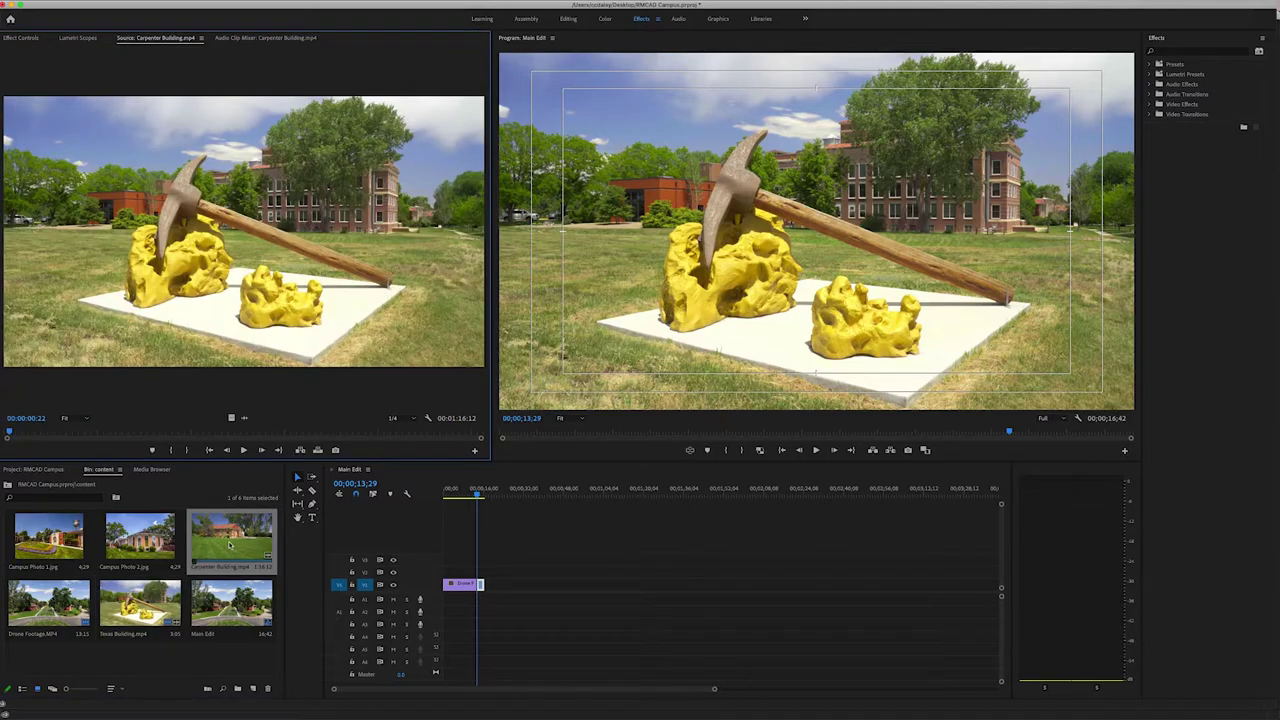
# Mark a 02;11 range of Carpenter Building.mp4 from 03;05 and append it to V1's end.
pyautogui.moveTo(24, 434); pyautogui.dragTo(77, 436)
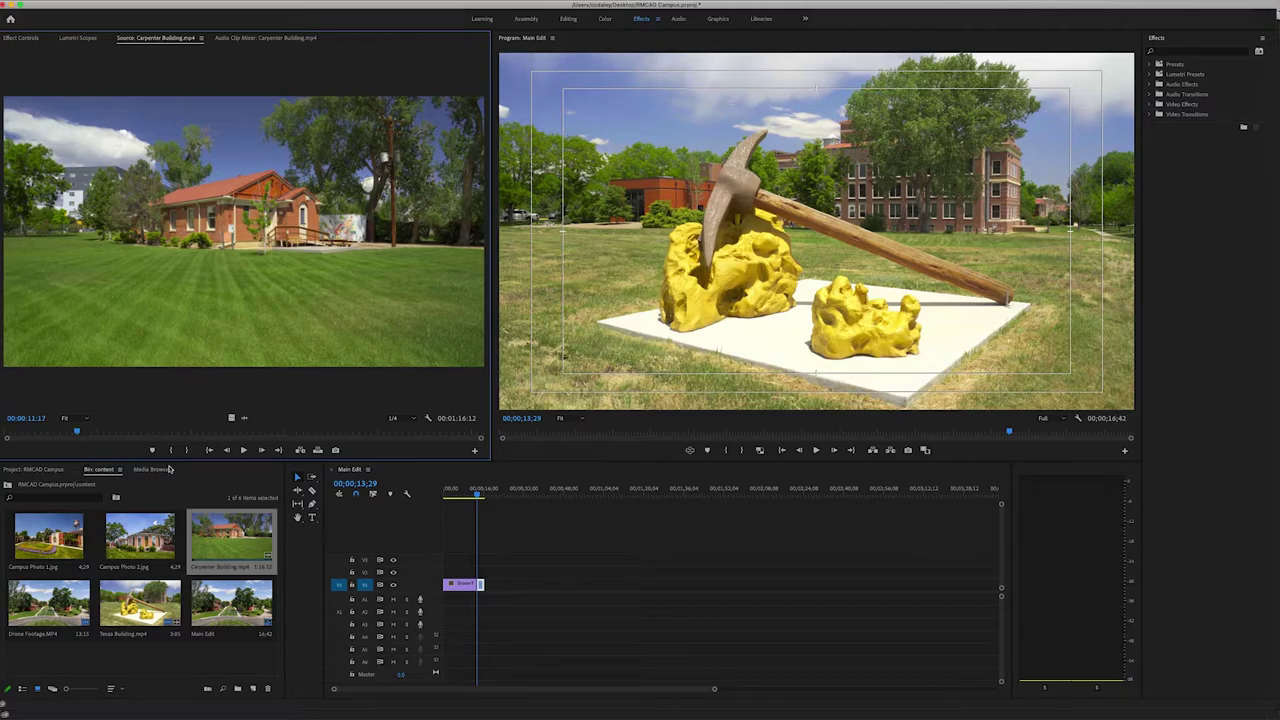
pyautogui.moveTo(76, 434); pyautogui.dragTo(81, 434)
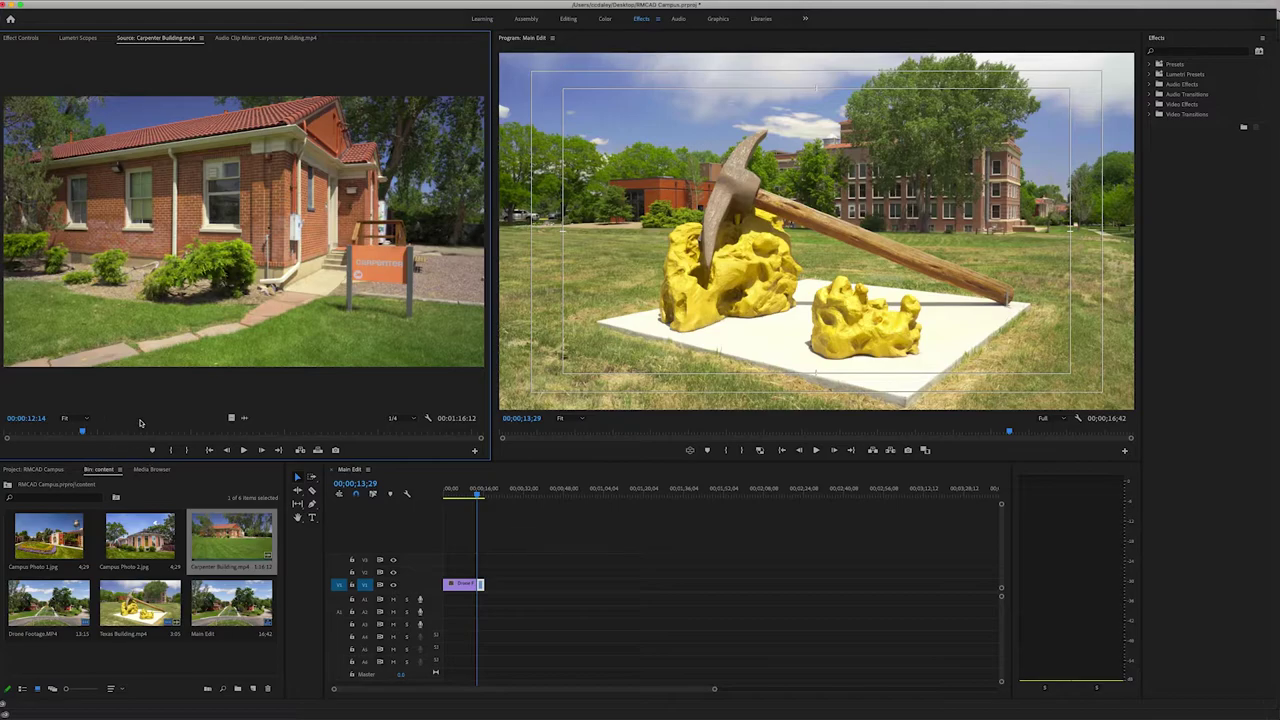
pyautogui.click(90, 431)
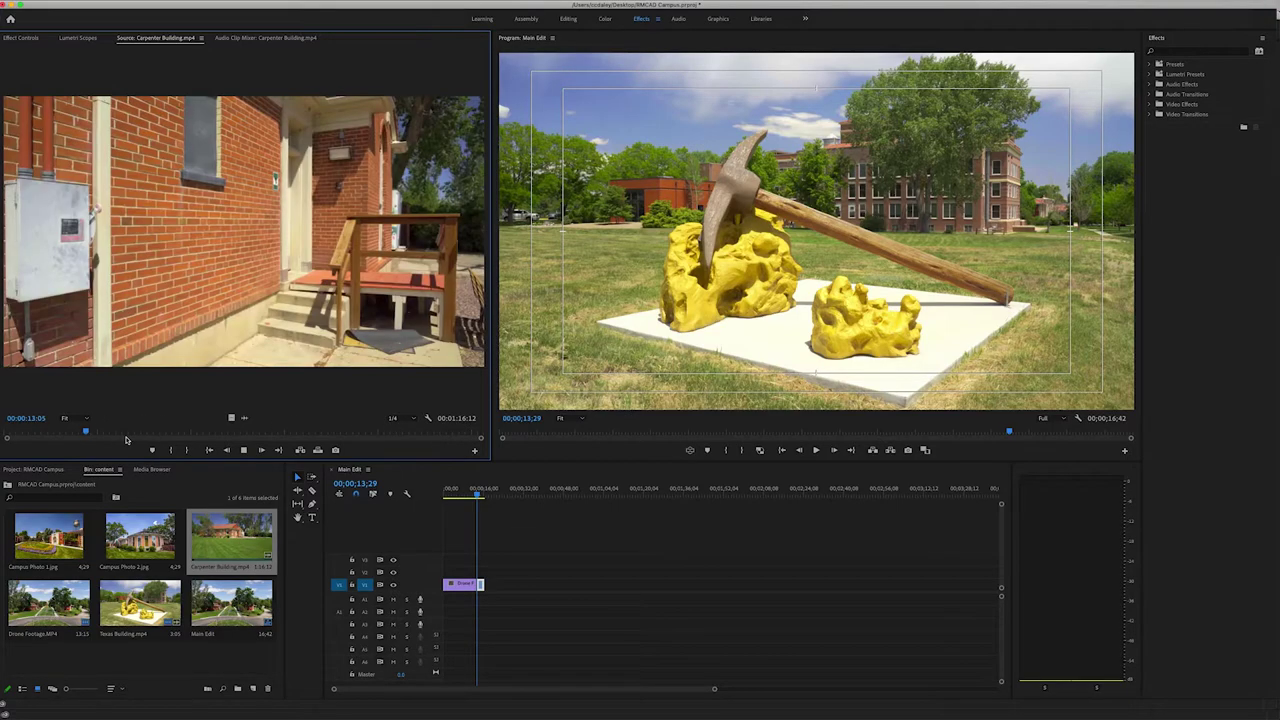
pyautogui.moveTo(91, 430); pyautogui.dragTo(22, 442)
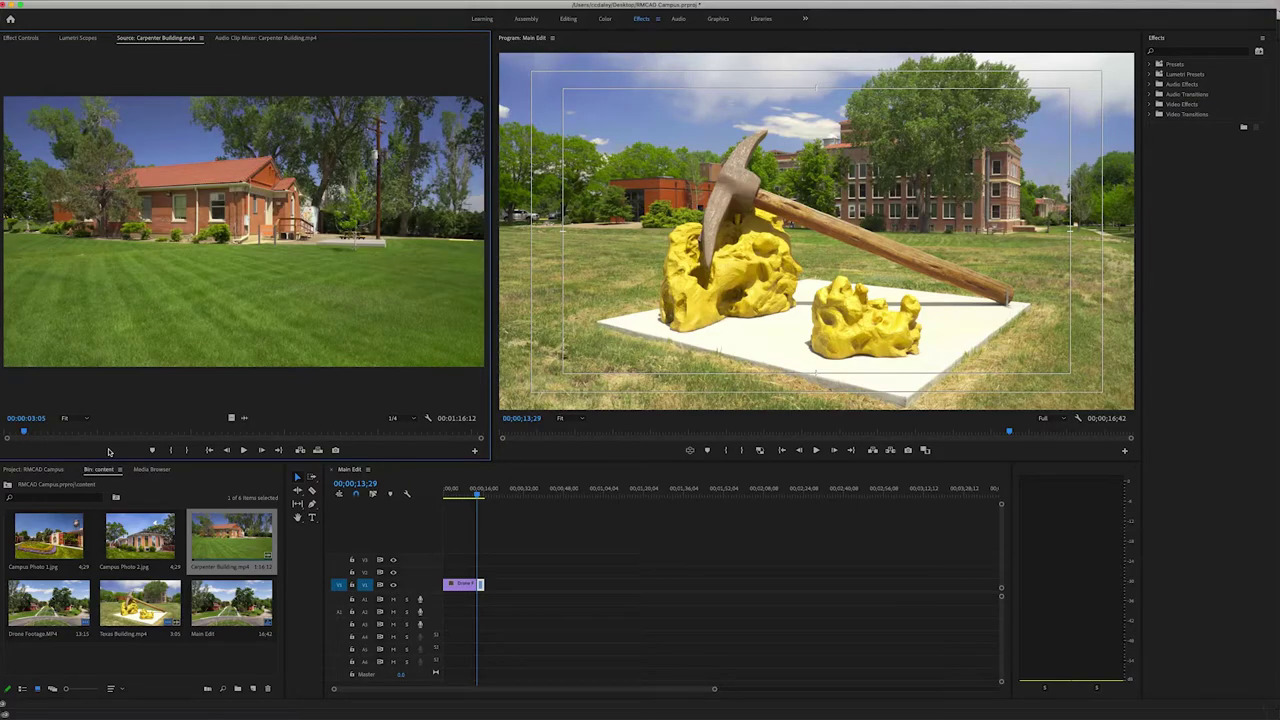
pyautogui.click(171, 450)
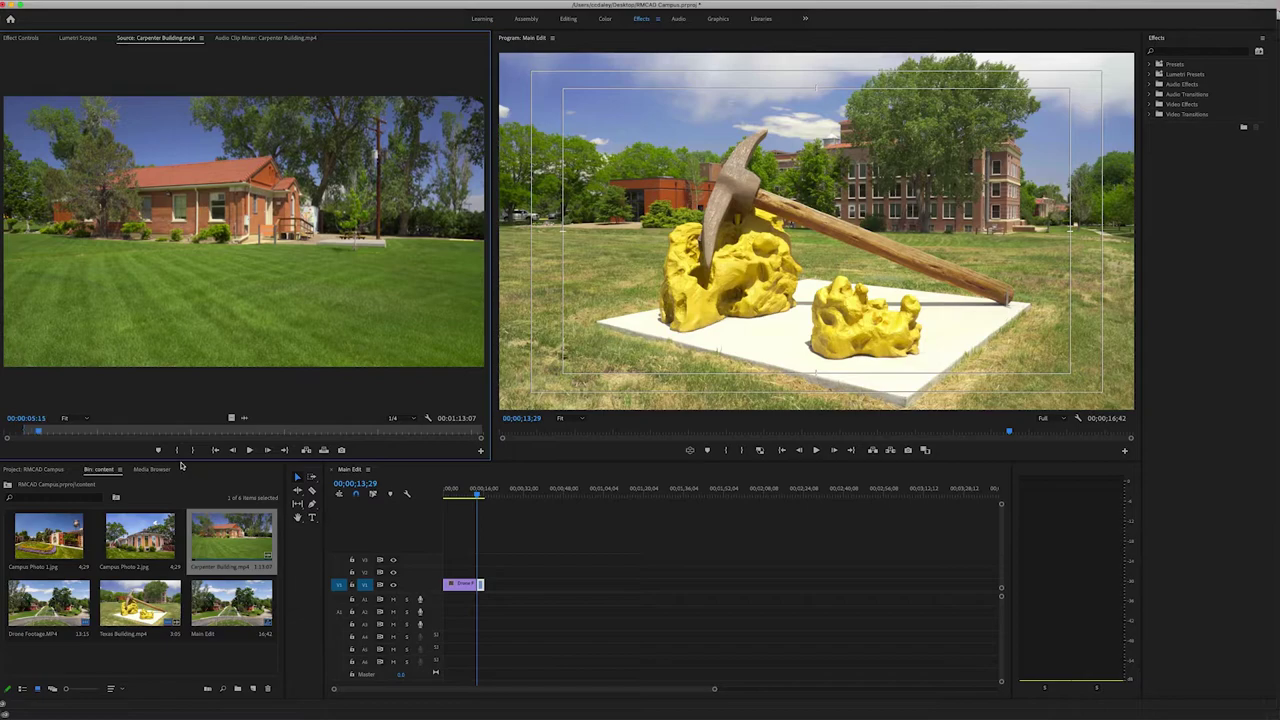
pyautogui.click(193, 450)
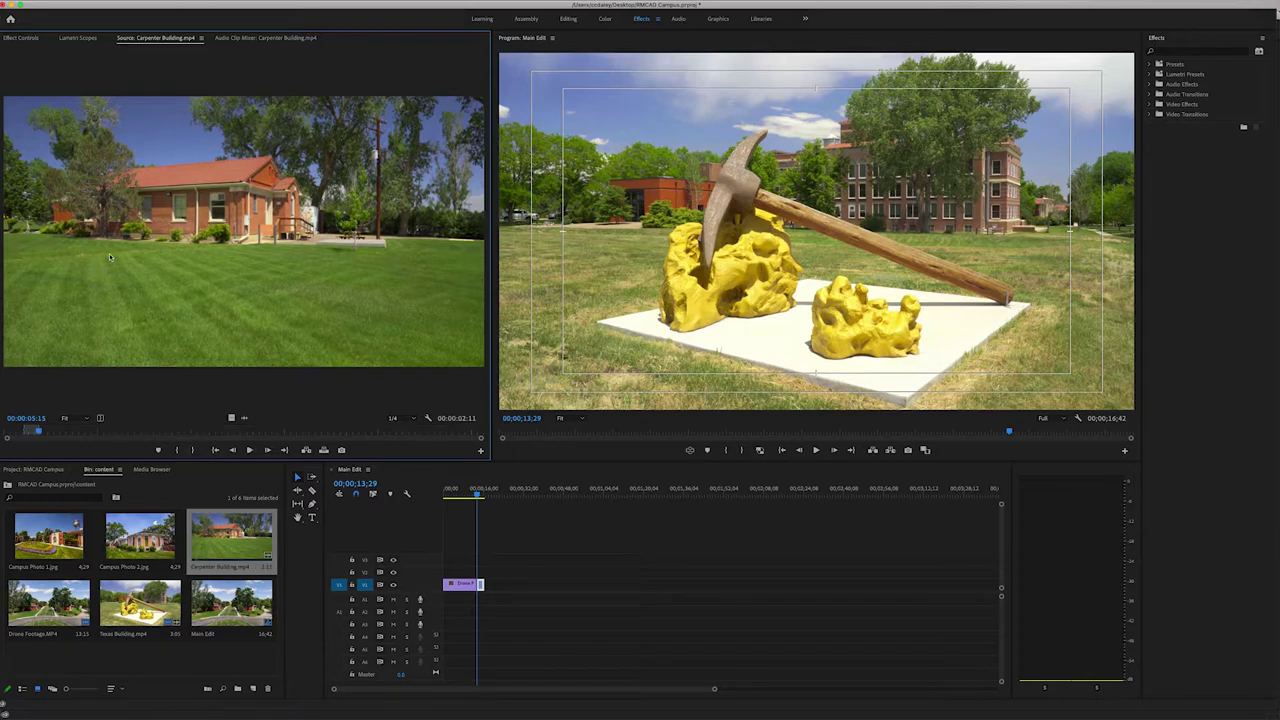
pyautogui.moveTo(481, 584); pyautogui.dragTo(516, 582)
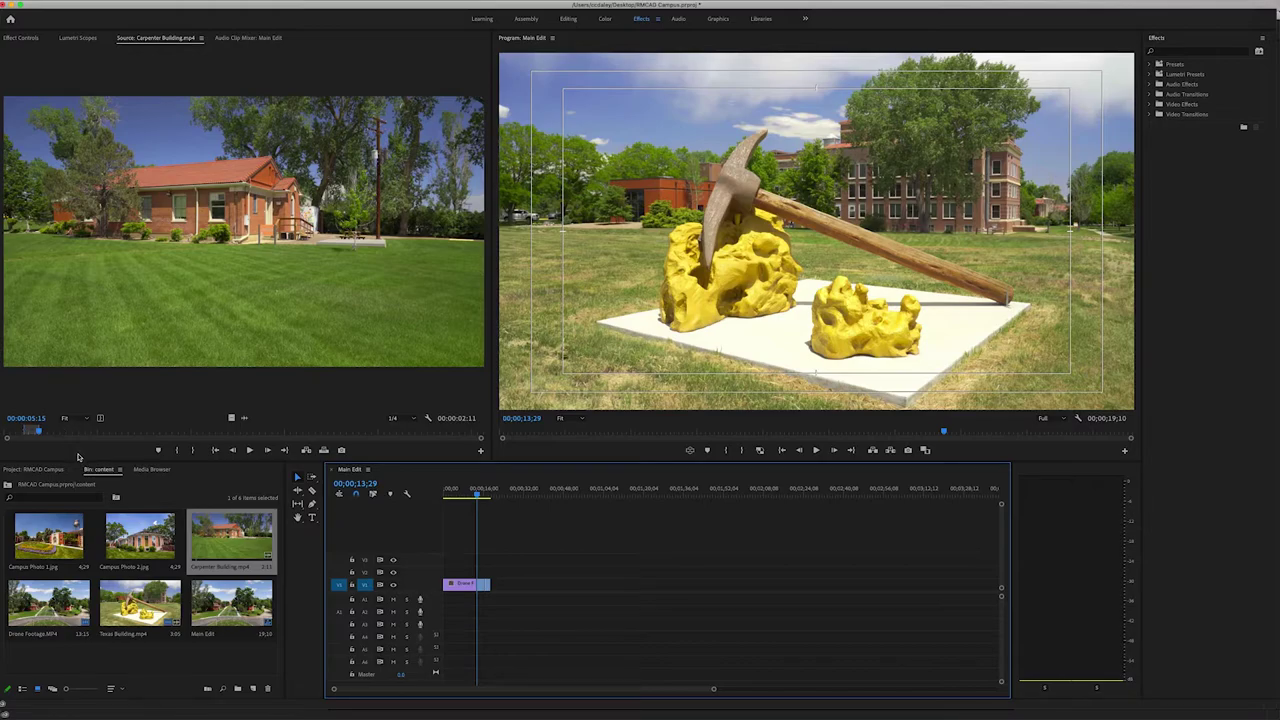
# Add a marker to the Carpenter Building footage in the Source monitor.
pyautogui.click(79, 457)
pyautogui.moveTo(41, 434); pyautogui.dragTo(30, 441)
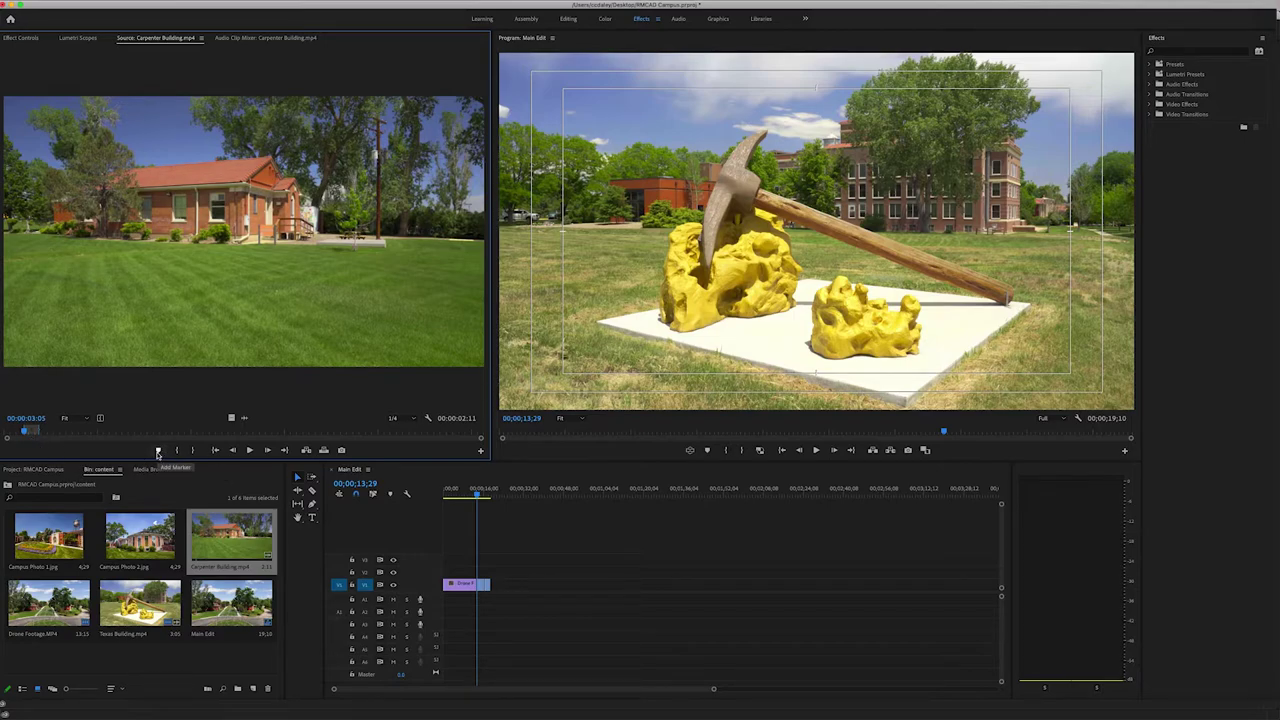
pyautogui.click(157, 452)
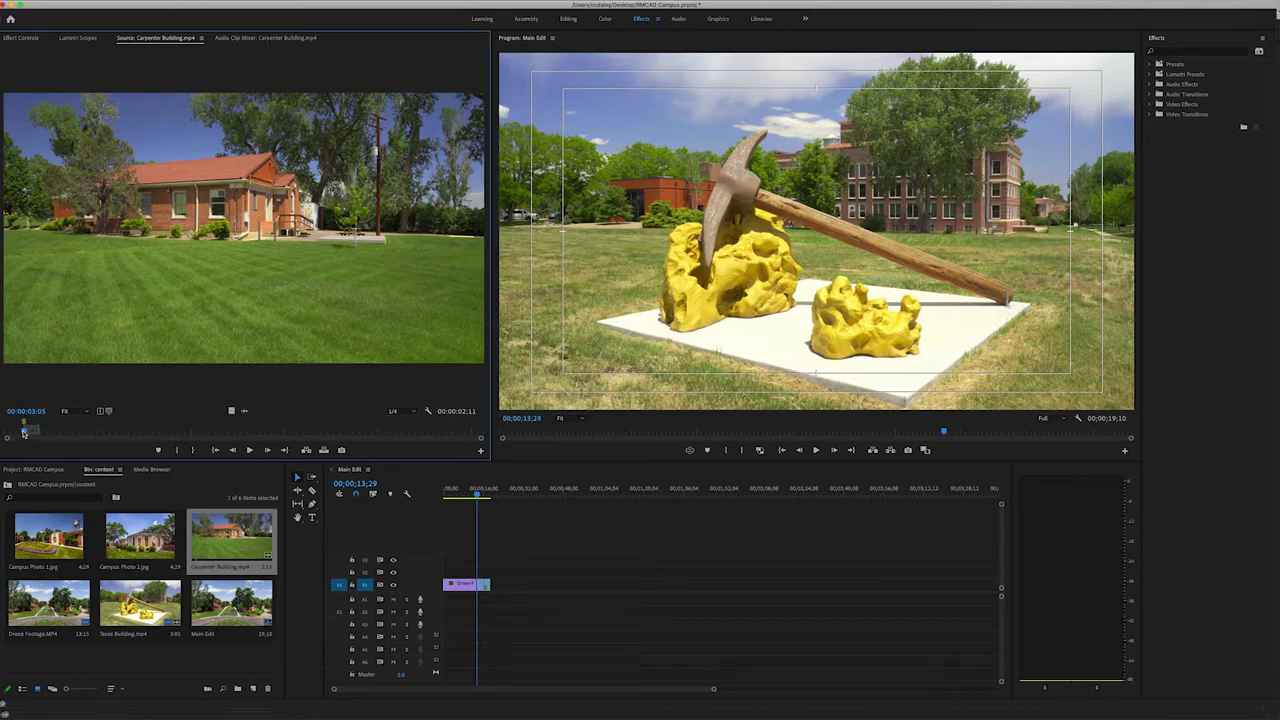
# Mark a 01;23 range from 46;00, add a marker at its start, and save the project.
pyautogui.moveTo(24, 434); pyautogui.dragTo(291, 444)
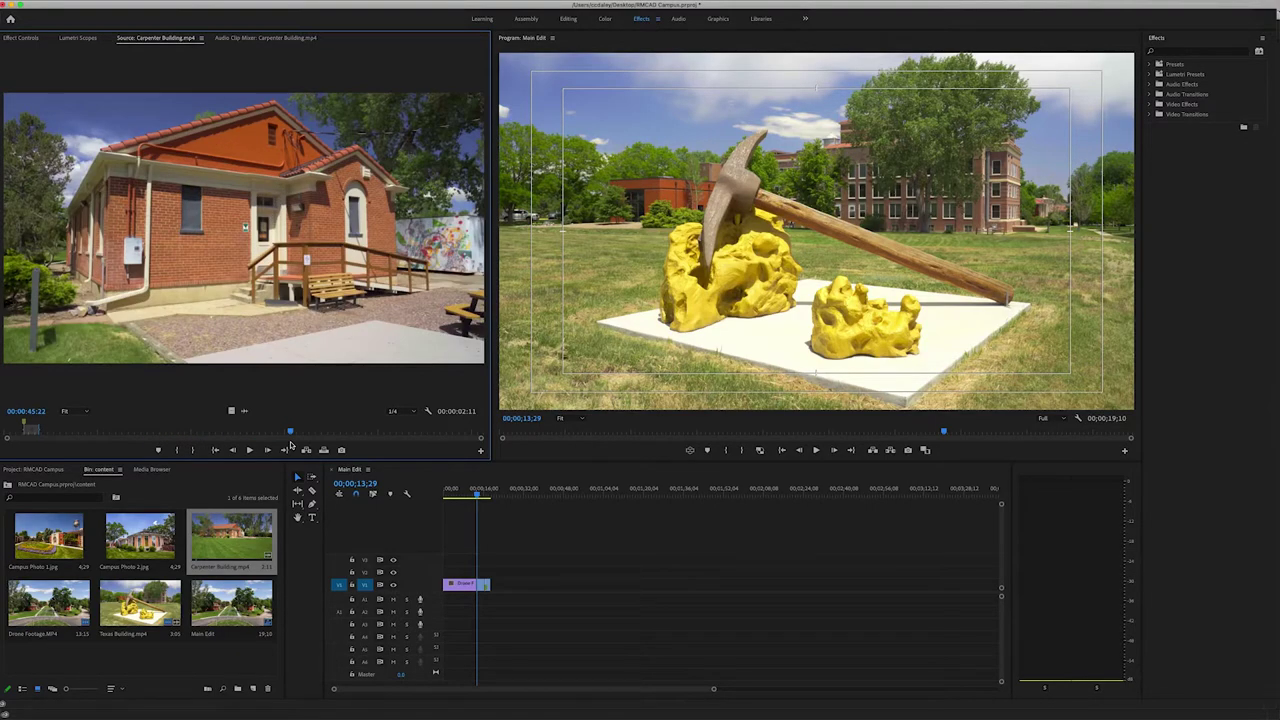
pyautogui.click(176, 450)
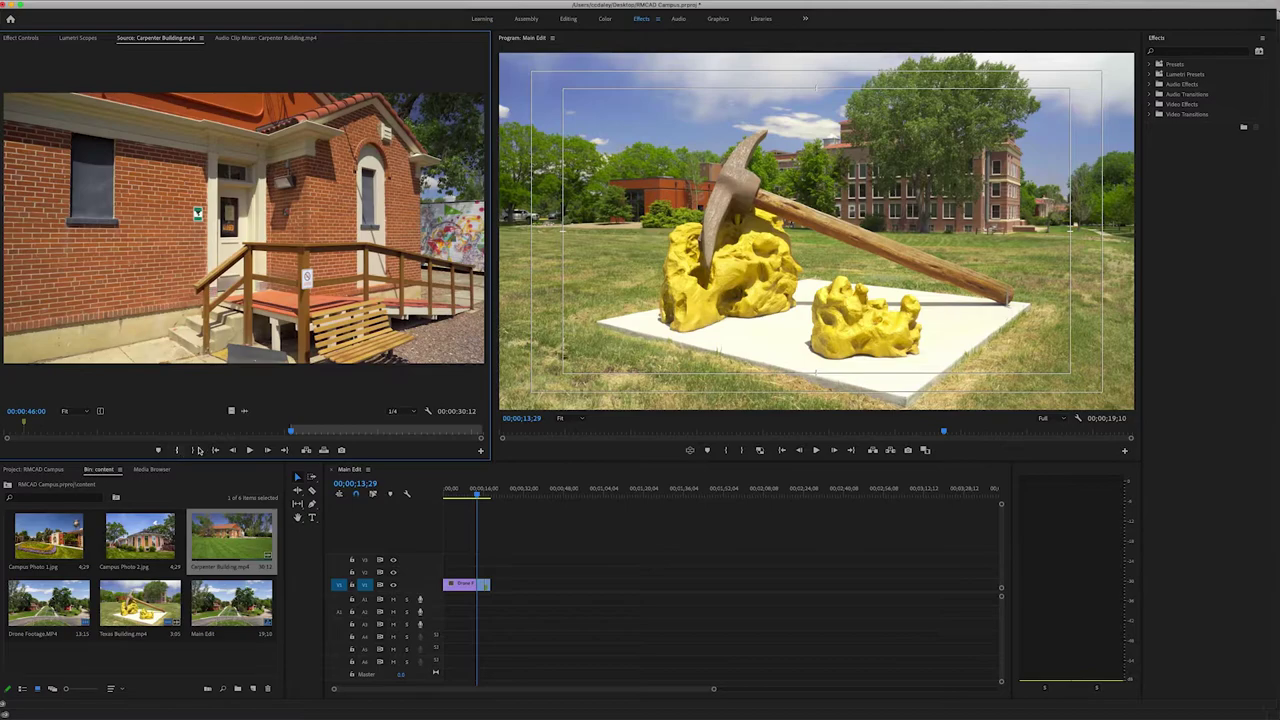
pyautogui.moveTo(292, 433); pyautogui.dragTo(302, 432)
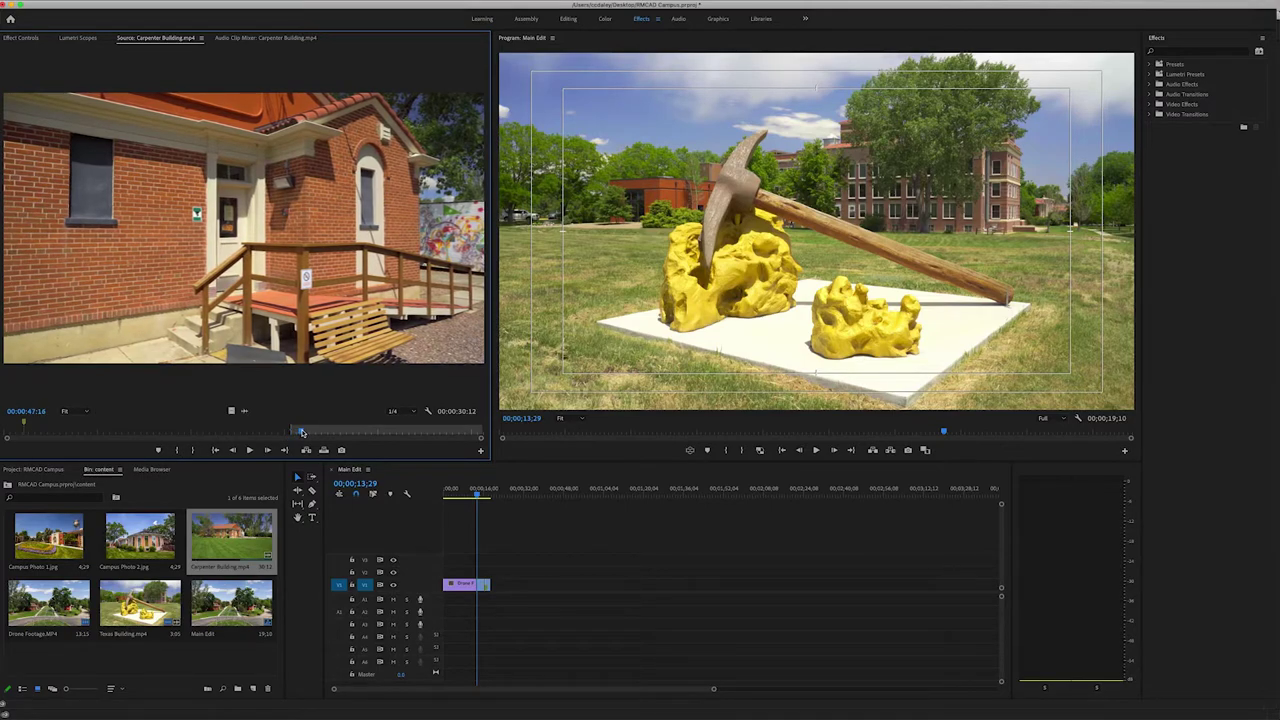
pyautogui.click(195, 450)
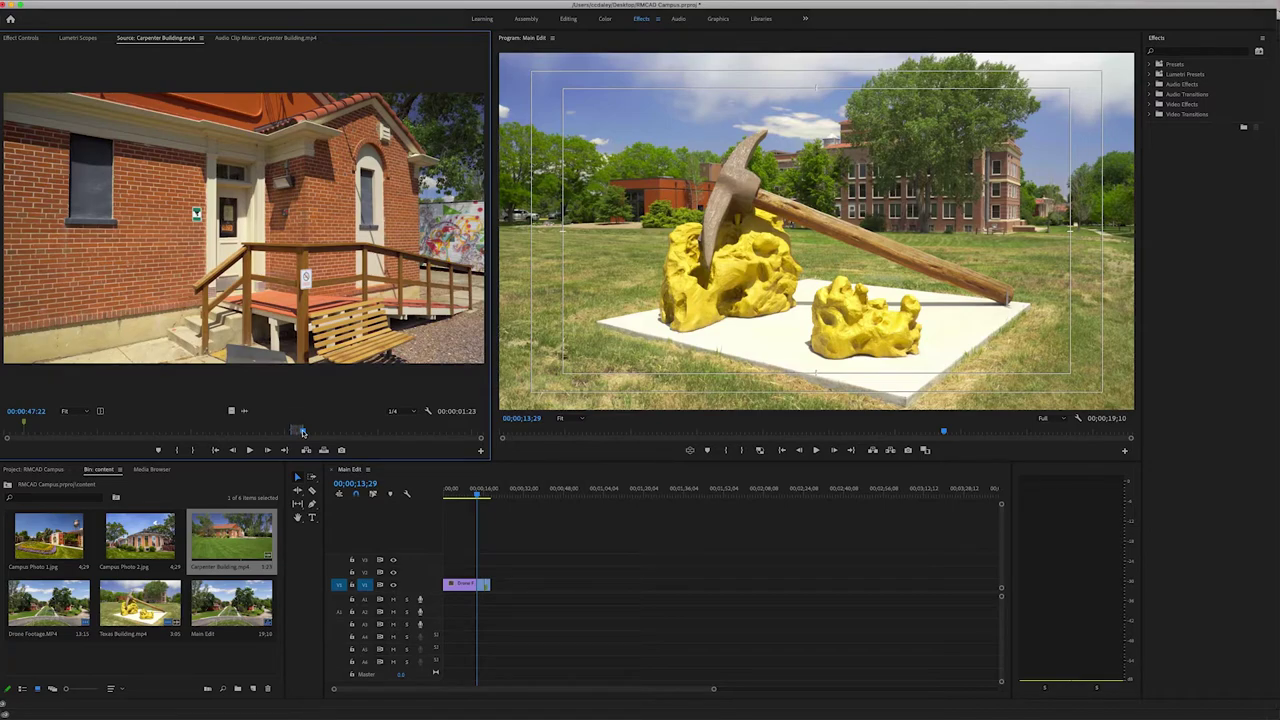
pyautogui.moveTo(303, 432); pyautogui.dragTo(291, 433)
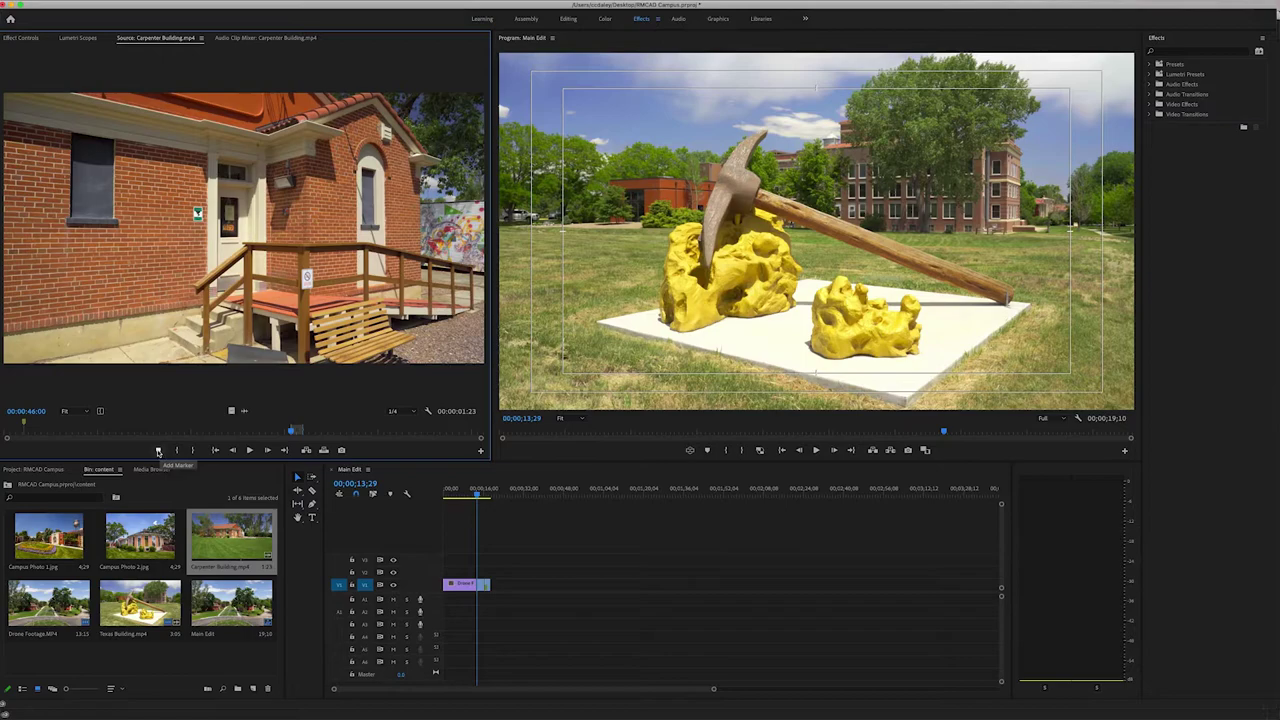
pyautogui.click(157, 452)
pyautogui.press('super+s')
# Append the second Carpenter Building shot to V1 and marquee-select the sequence clips.
pyautogui.moveTo(345, 414); pyautogui.dragTo(489, 586)
pyautogui.moveTo(485, 490); pyautogui.dragTo(489, 491)
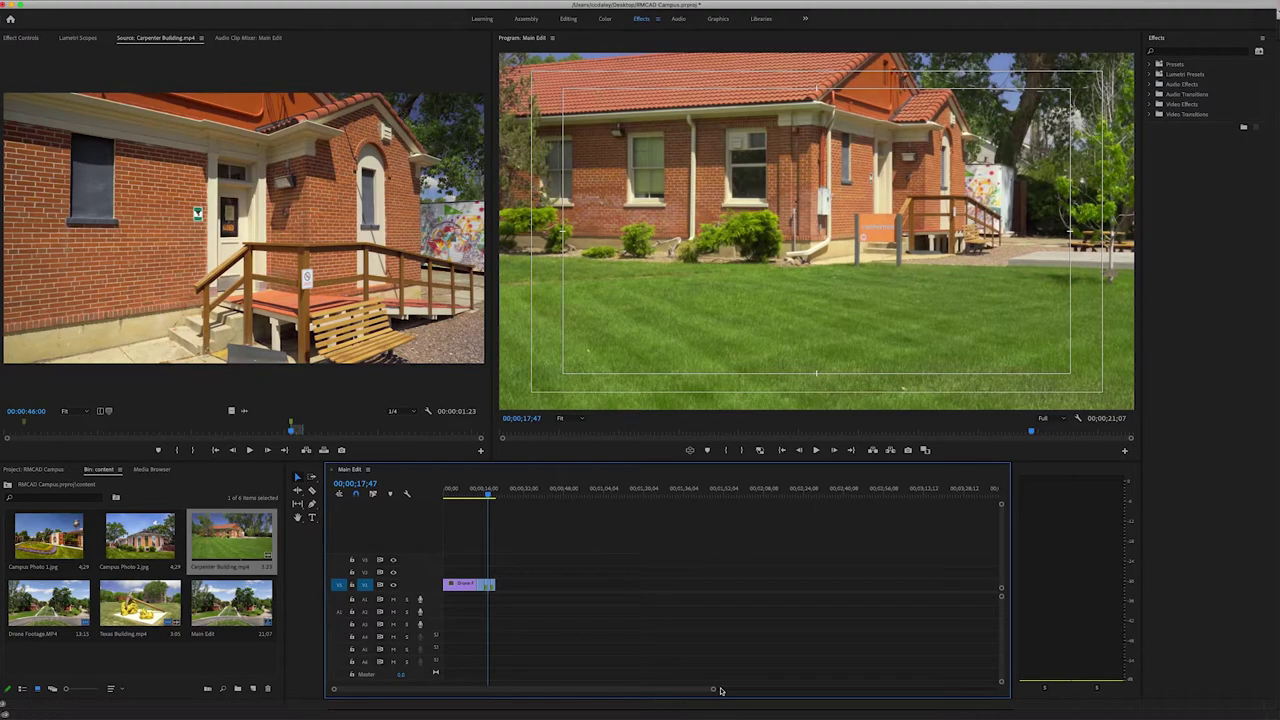
pyautogui.moveTo(713, 691); pyautogui.dragTo(560, 692)
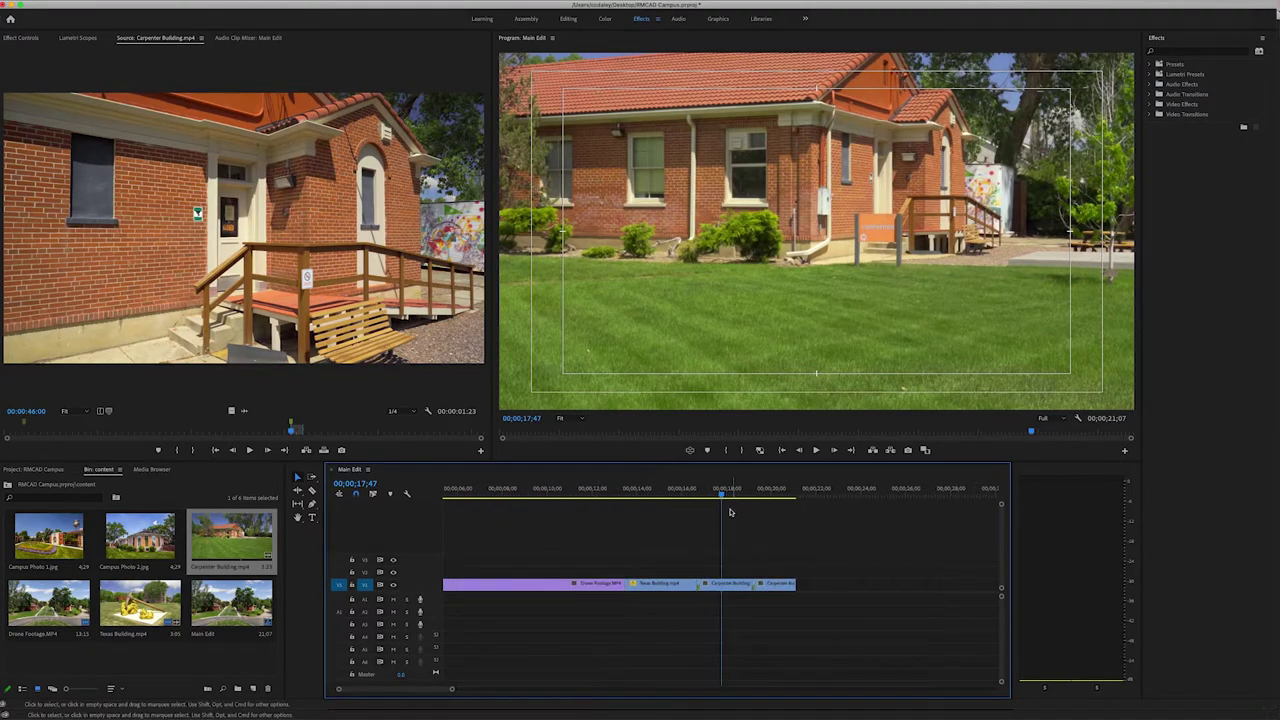
pyautogui.moveTo(723, 490); pyautogui.dragTo(740, 591)
# Apply Scale to Frame Size to the selected clips and fit the whole sequence in view.
pyautogui.rightClick(741, 591)
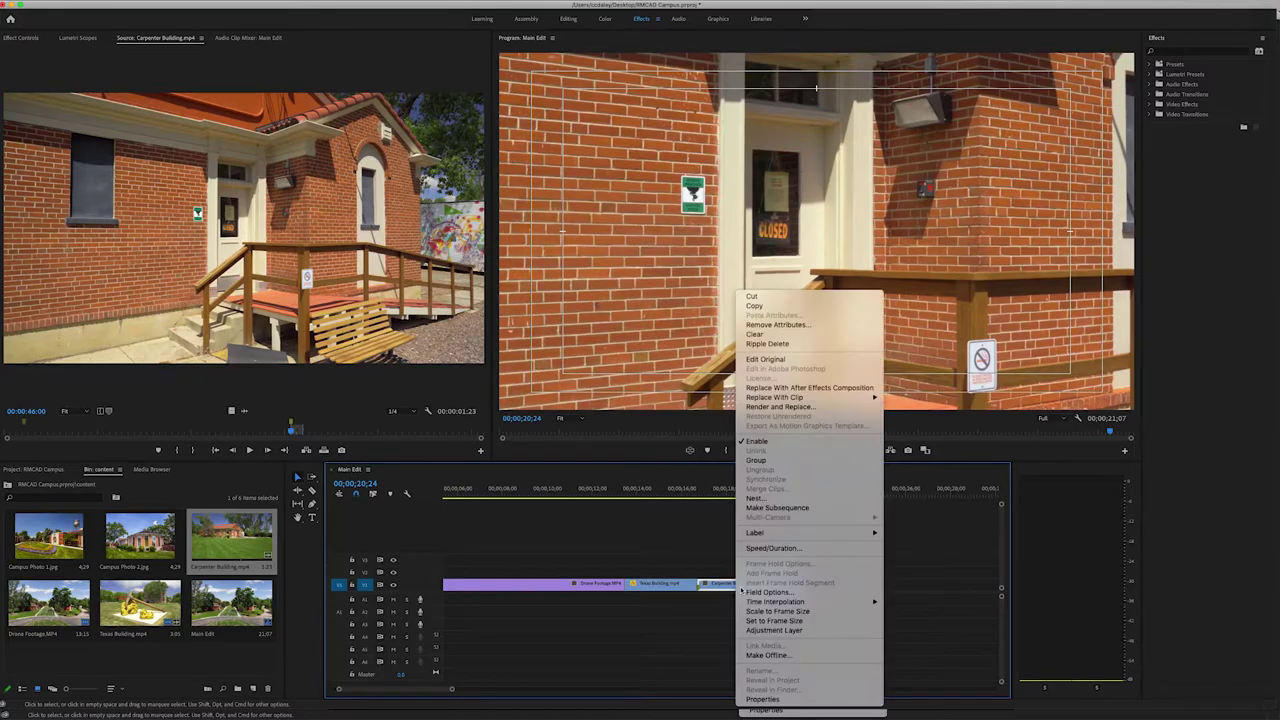
pyautogui.click(778, 611)
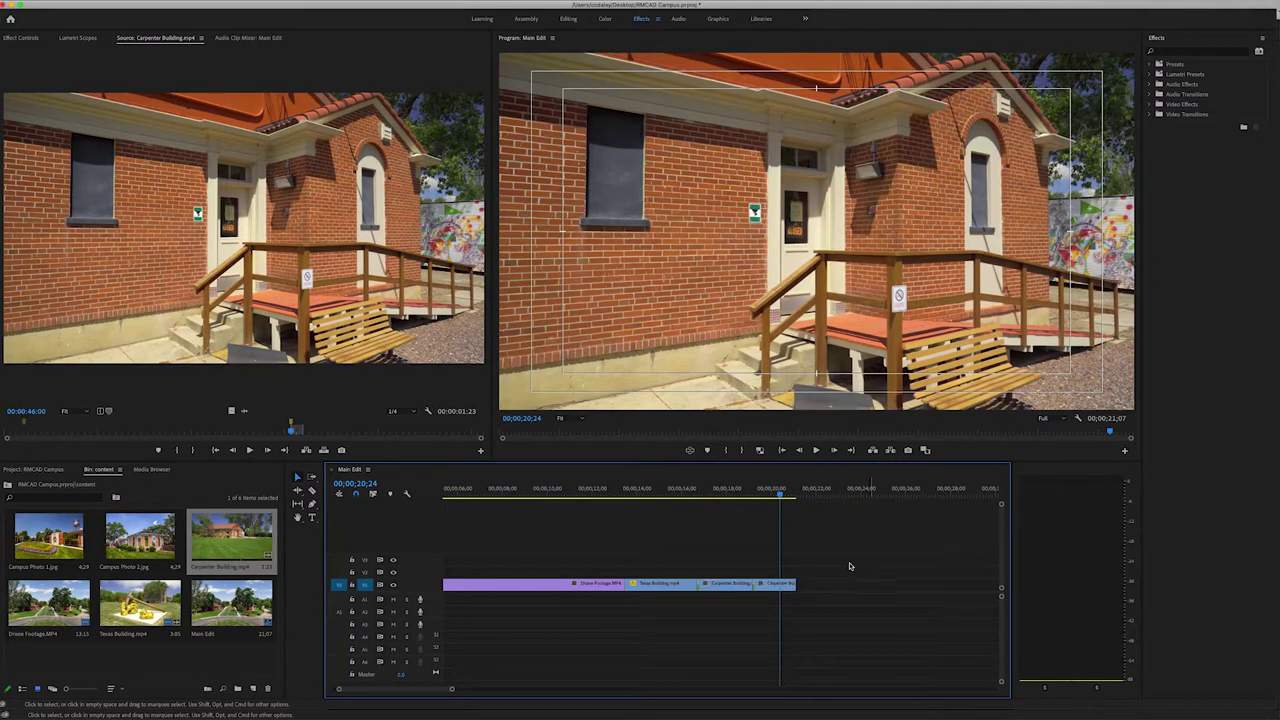
pyautogui.click(768, 490)
pyautogui.moveTo(768, 490); pyautogui.dragTo(783, 524)
pyautogui.press('-')
pyautogui.hotkey('shift', '1')
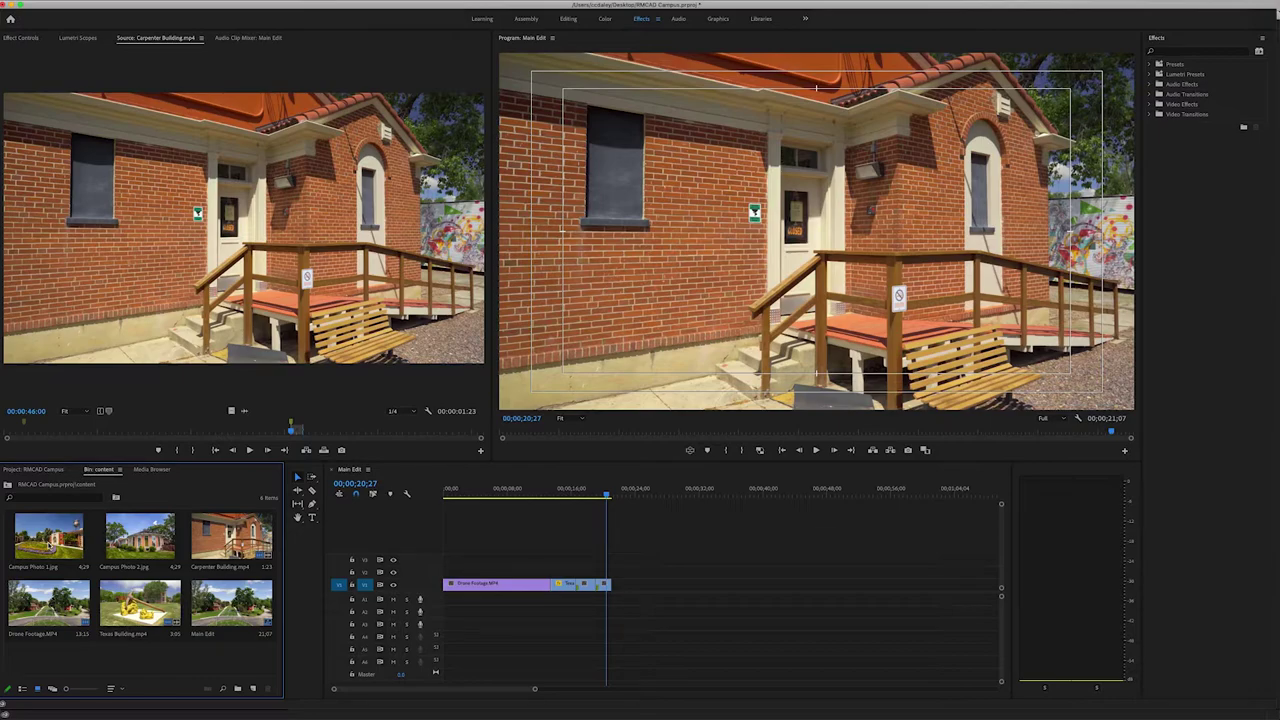
# Load Campus Photo 1.jpg in the Source monitor and zoom into its time ruler.
pyautogui.doubleClick(49, 535)
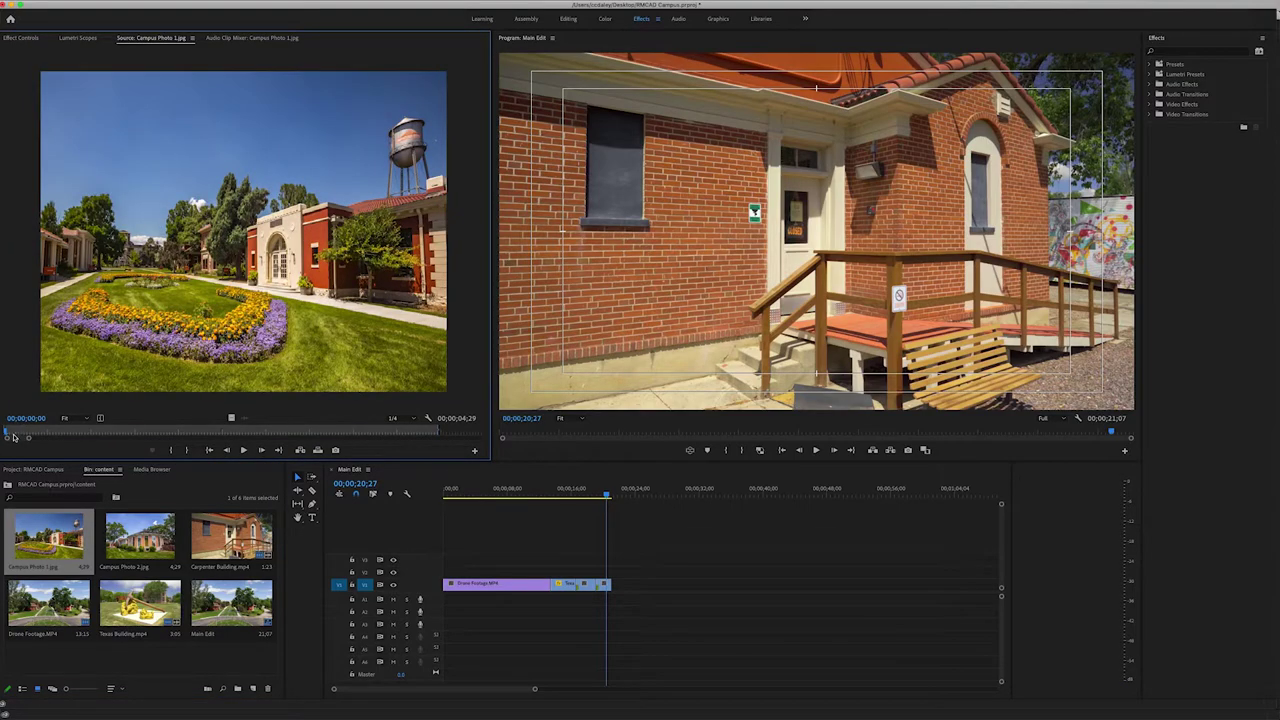
pyautogui.moveTo(14, 437); pyautogui.dragTo(456, 462)
pyautogui.click(72, 431)
pyautogui.moveTo(72, 431); pyautogui.dragTo(480, 431)
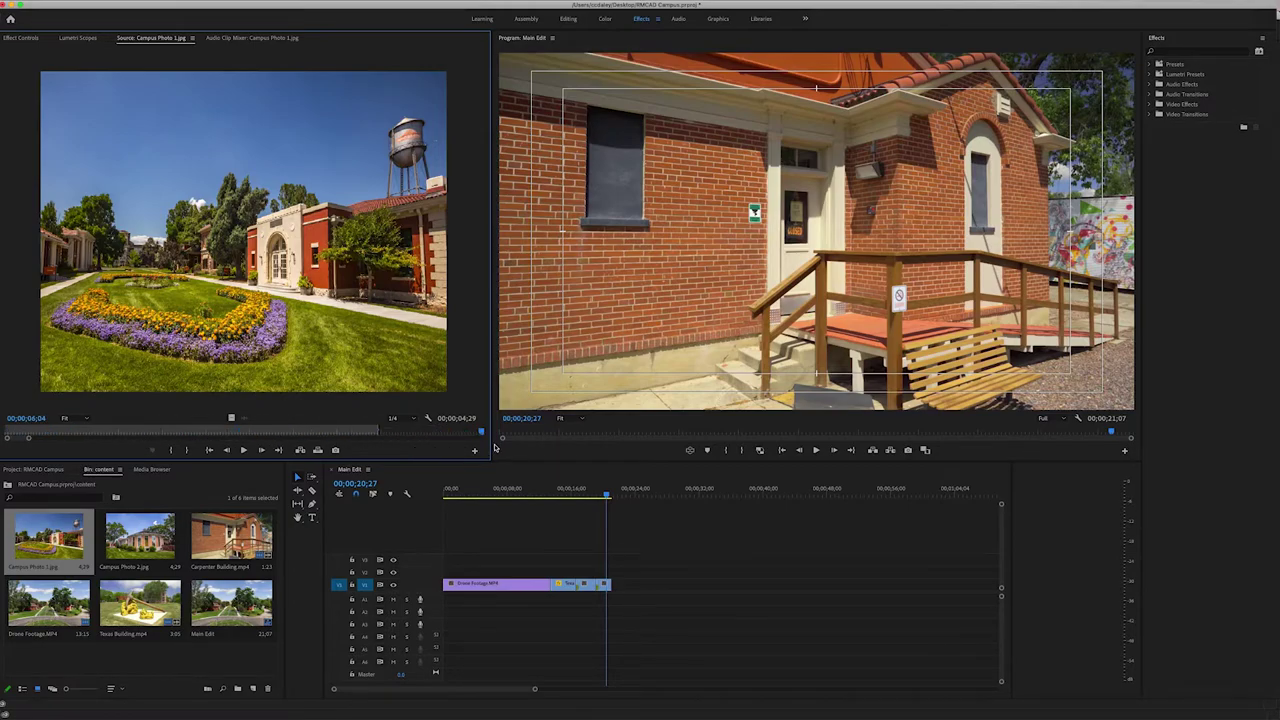
pyautogui.moveTo(31, 441); pyautogui.dragTo(231, 439)
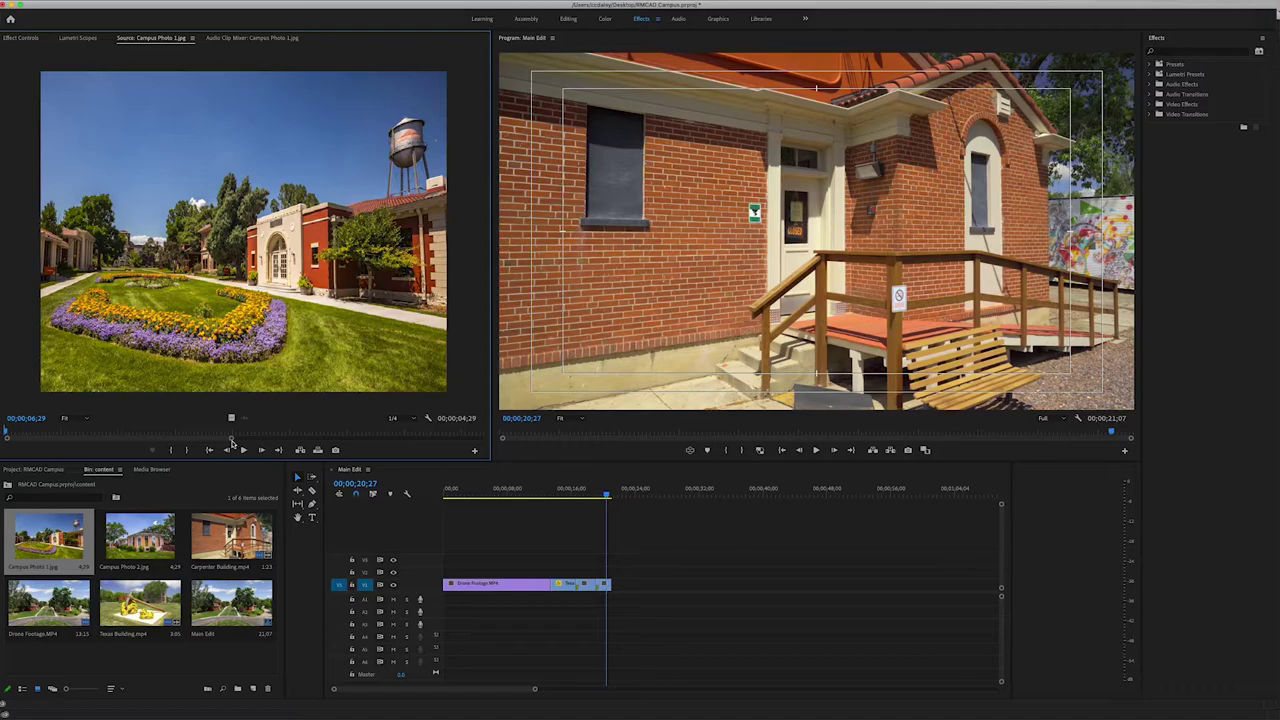
pyautogui.moveTo(231, 443); pyautogui.dragTo(45, 438)
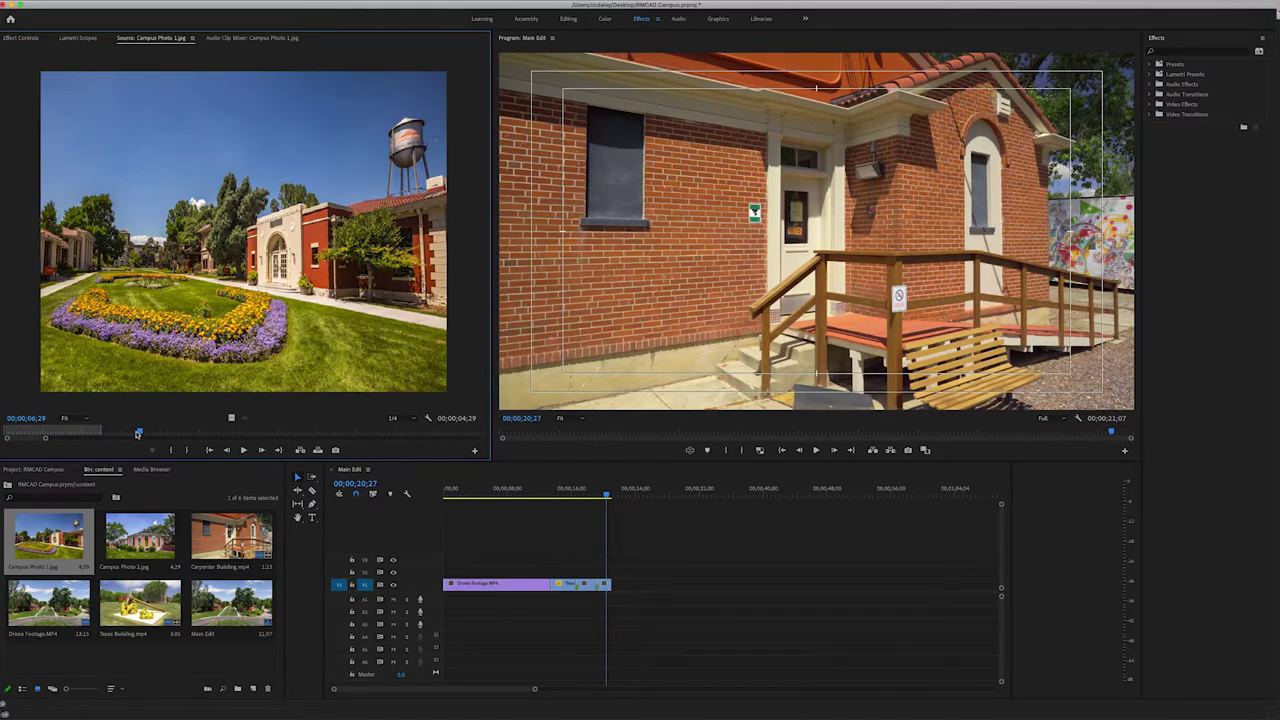
pyautogui.moveTo(138, 433); pyautogui.dragTo(44, 433)
# Set the photo's Out point for a 03;01 duration and drag it onto V1.
pyautogui.click(186, 450)
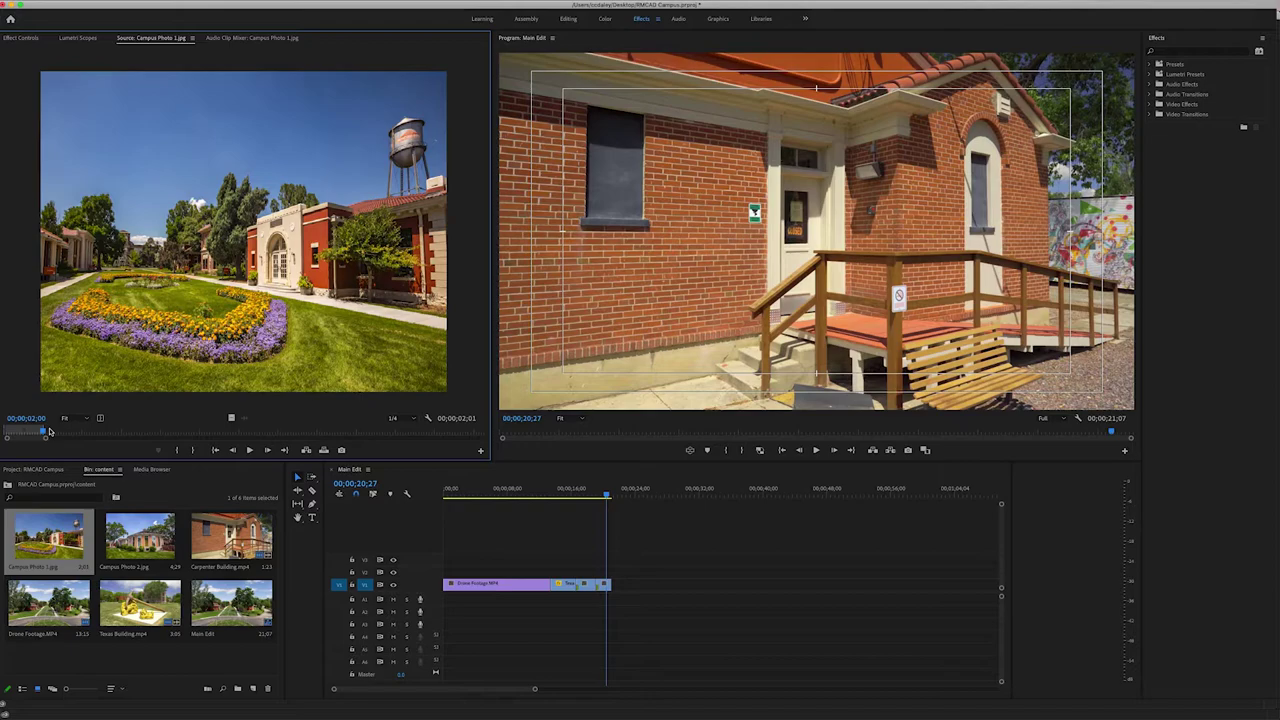
pyautogui.moveTo(44, 434); pyautogui.dragTo(65, 437)
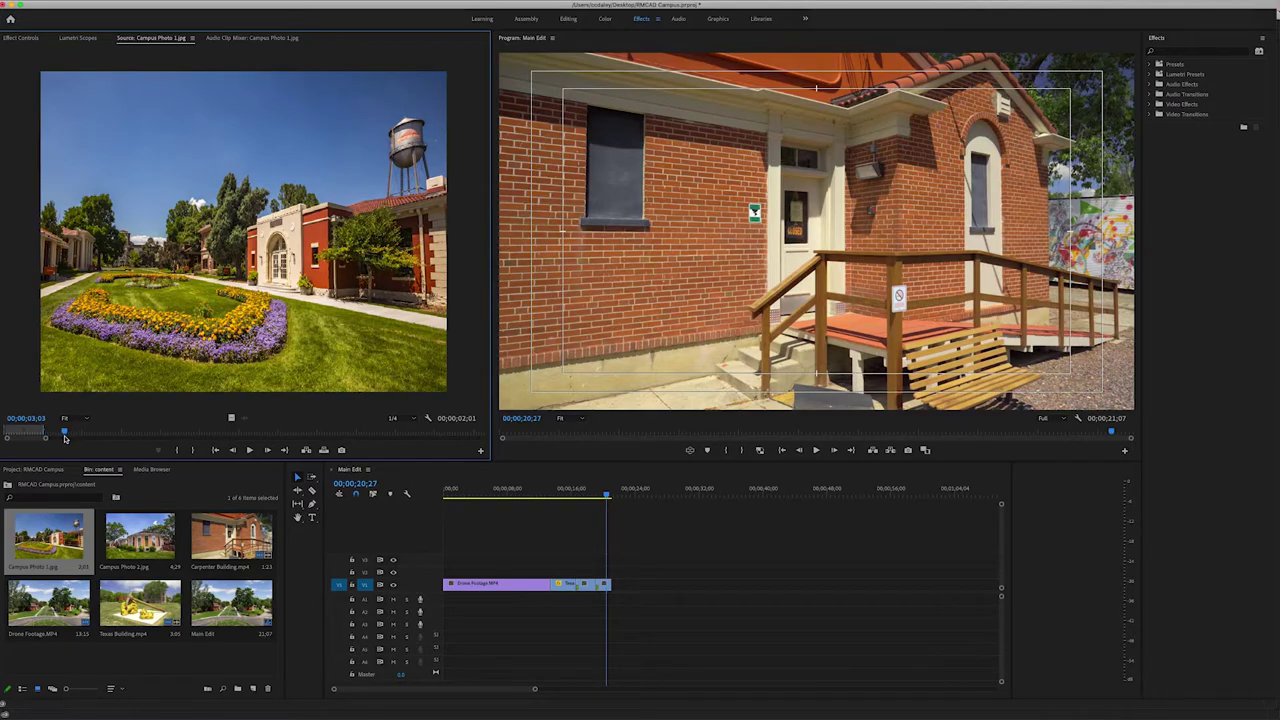
pyautogui.click(187, 450)
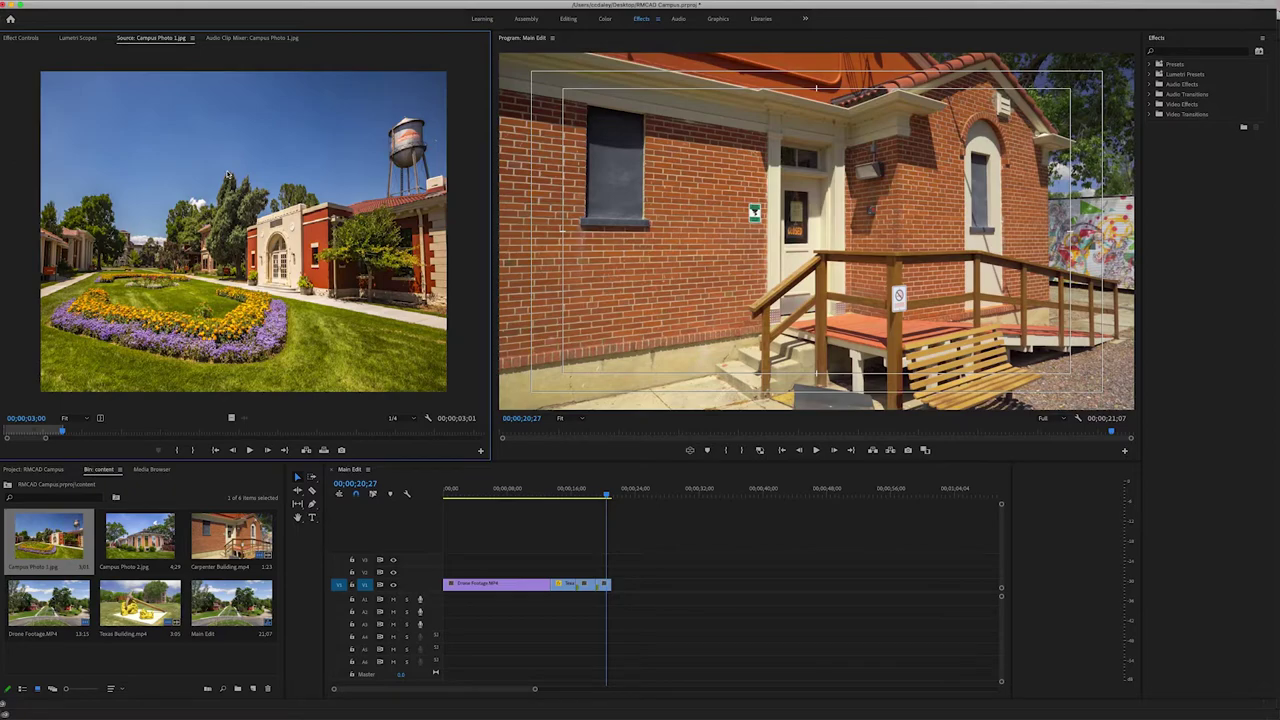
pyautogui.moveTo(228, 175); pyautogui.dragTo(622, 590)
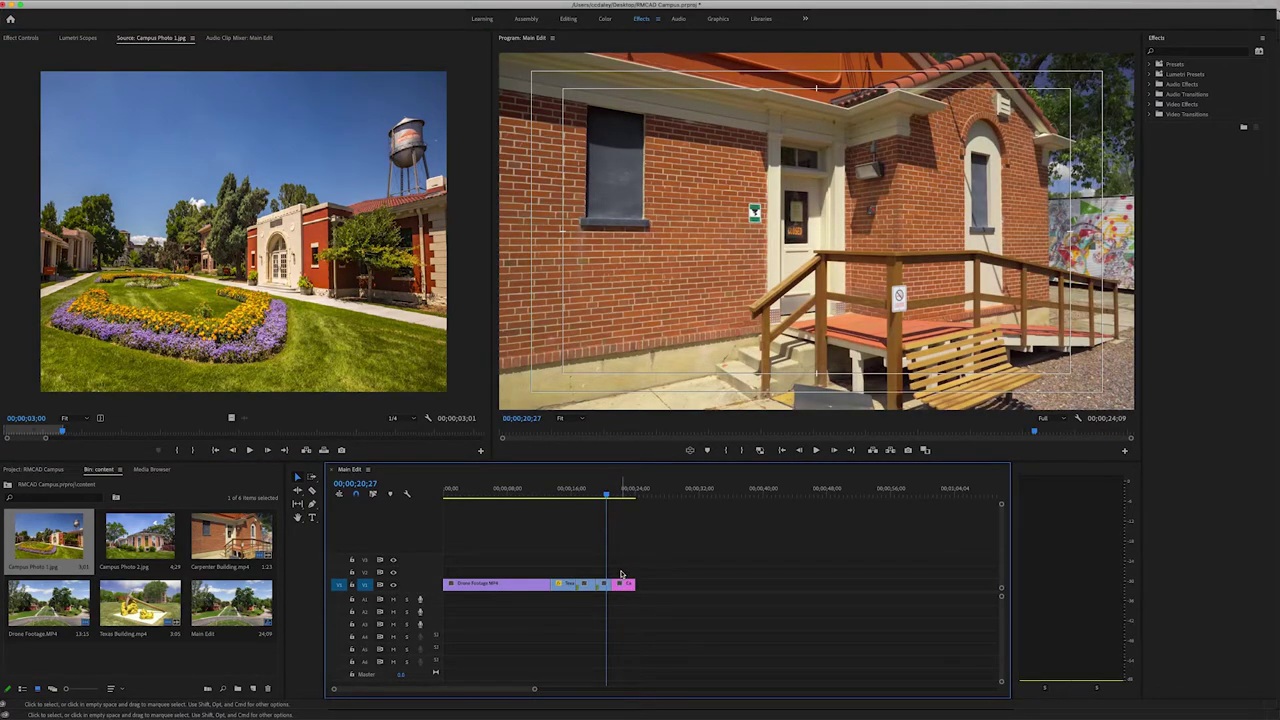
# Undo the misplaced drops and place Campus Photo 1 flush after the Carpenter Building clip.
pyautogui.press('super+z')
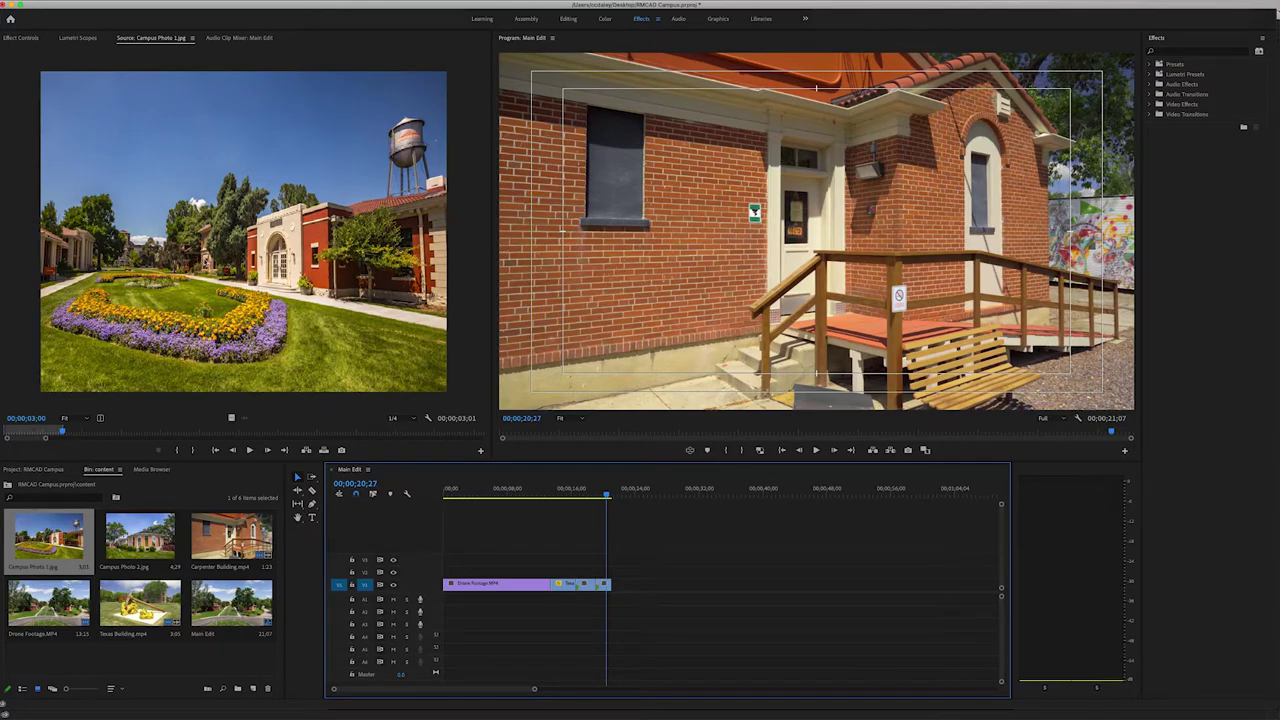
pyautogui.click(206, 258)
pyautogui.moveTo(549, 469); pyautogui.dragTo(621, 593)
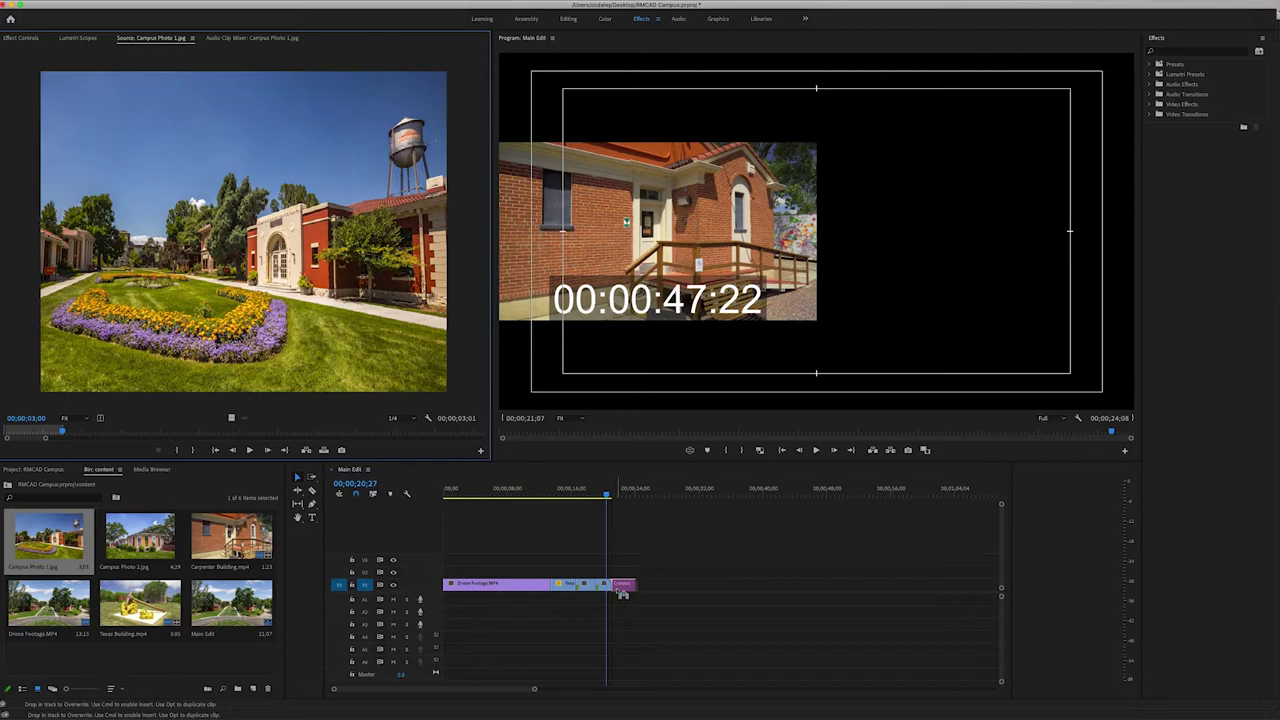
pyautogui.moveTo(621, 593); pyautogui.dragTo(620, 590)
pyautogui.press('super+z')
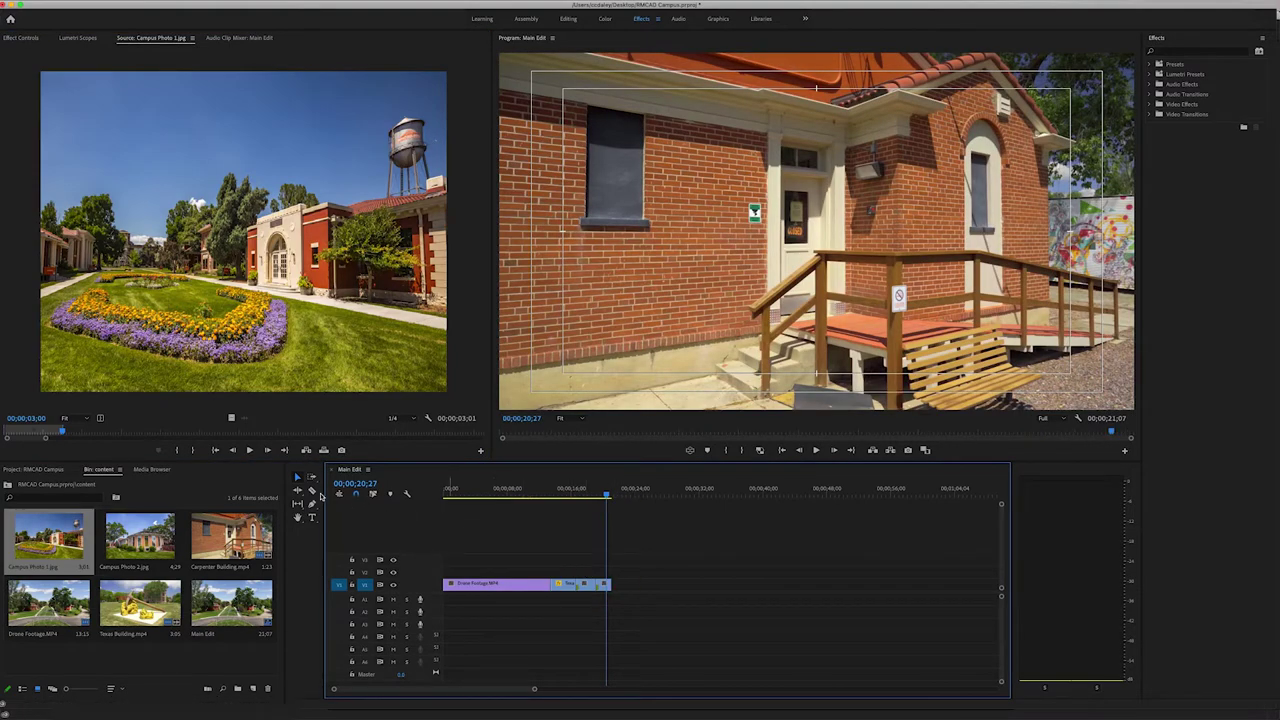
pyautogui.moveTo(243, 308); pyautogui.dragTo(627, 587)
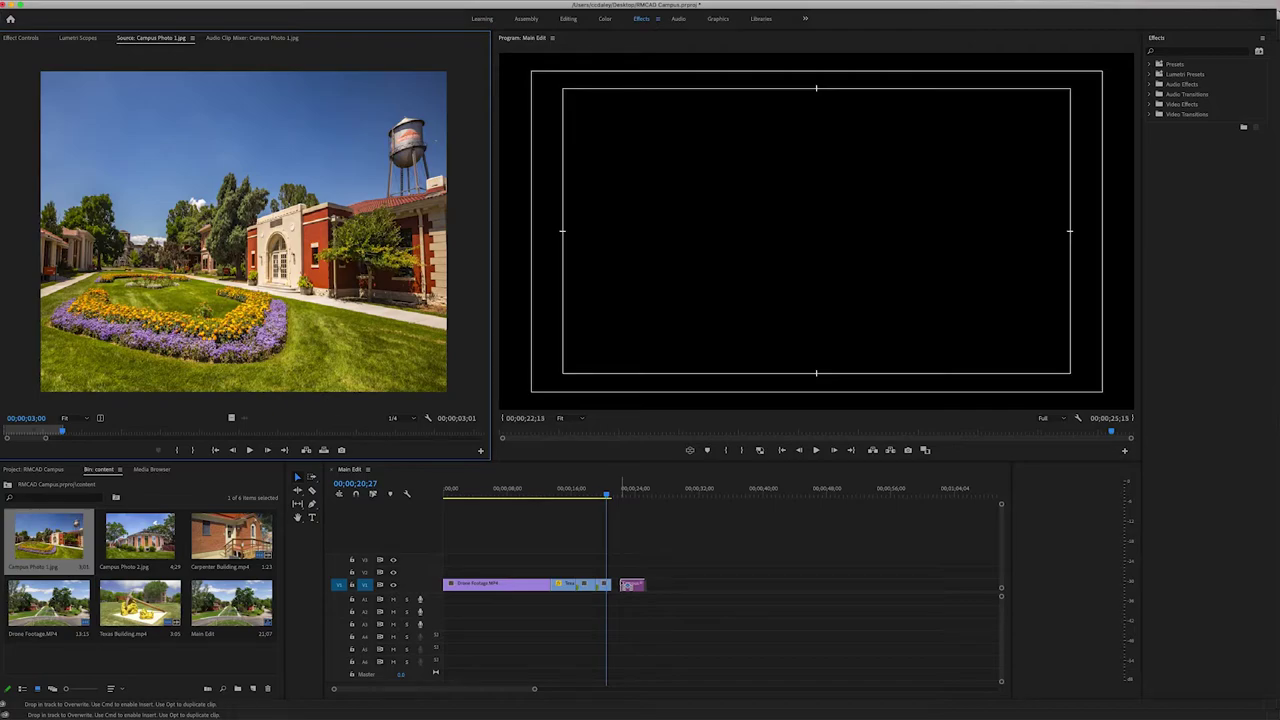
pyautogui.moveTo(628, 586); pyautogui.dragTo(628, 586)
pyautogui.press('super+z')
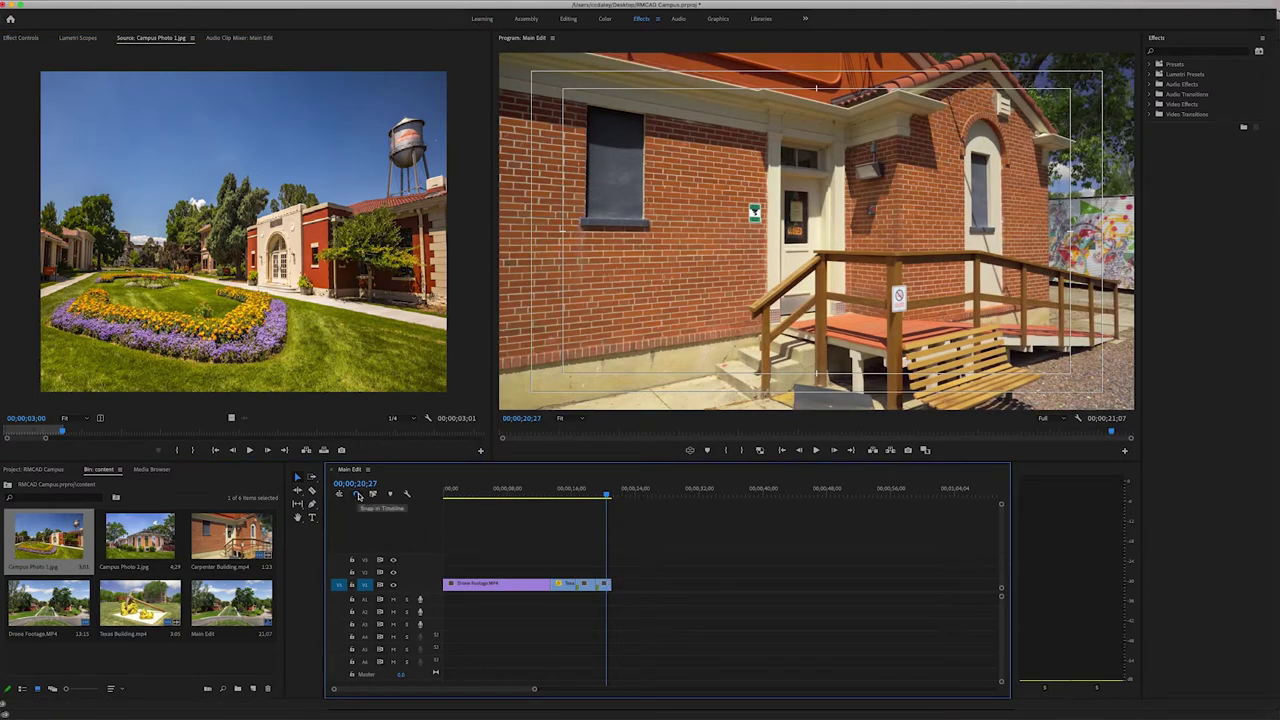
pyautogui.moveTo(243, 250); pyautogui.dragTo(619, 593)
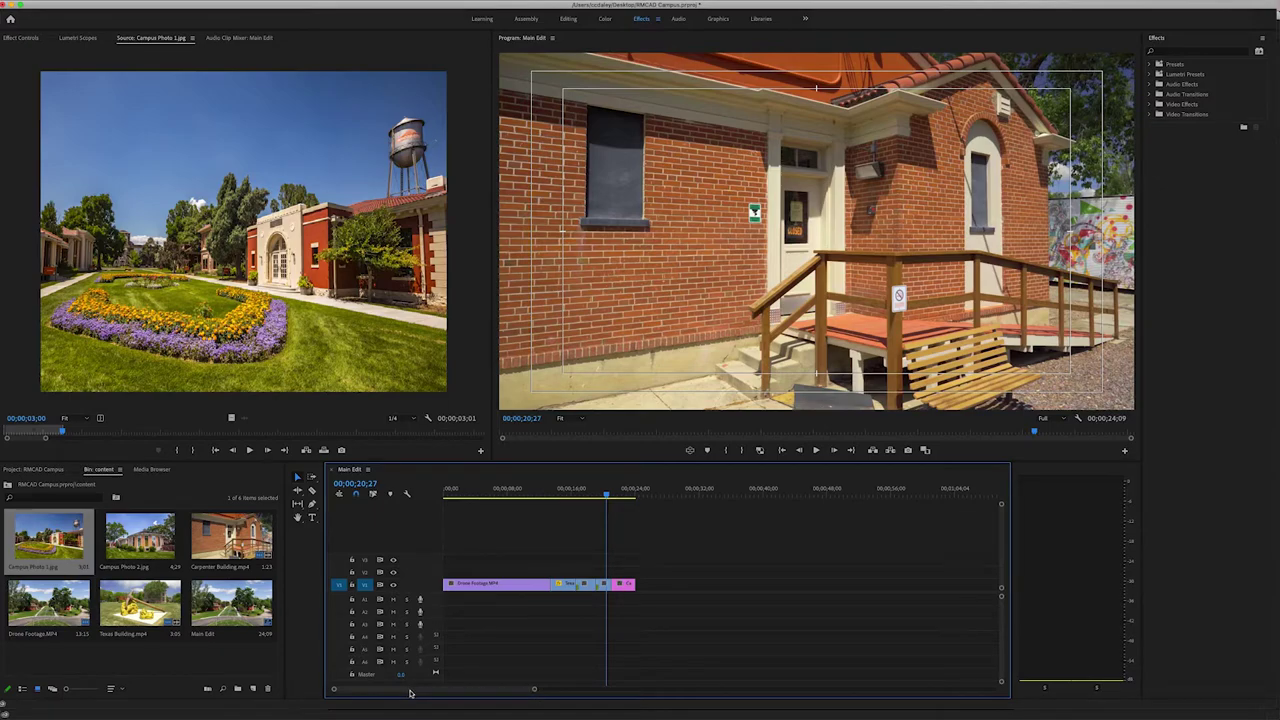
# Zoom the timeline out to the whole sequence and scrub onto the Campus Photo 1 clip.
pyautogui.scroll(-3, 409, 692)
pyautogui.scroll(3, 409, 692)
pyautogui.moveTo(405, 692)
pyautogui.mouseDown()
pyautogui.moveTo(468, 692)
pyautogui.moveTo(404, 692)
pyautogui.mouseUp()
pyautogui.moveTo(534, 692); pyautogui.dragTo(717, 694)
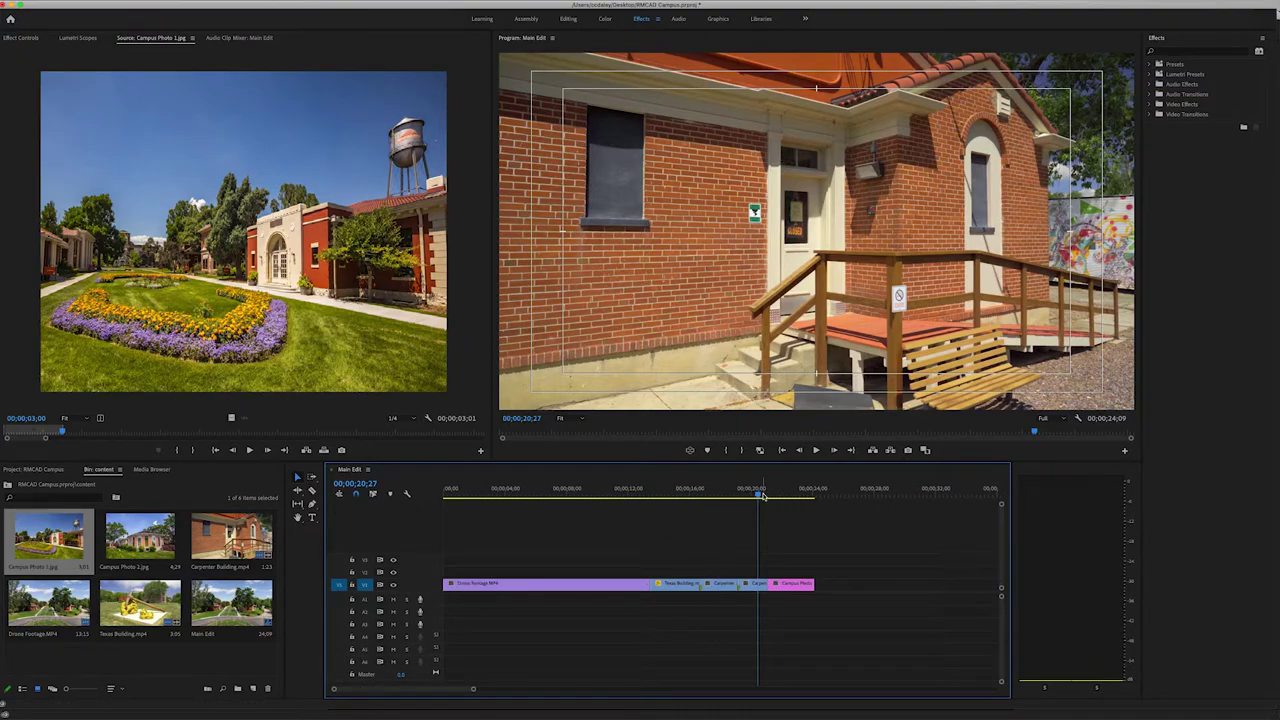
pyautogui.moveTo(762, 495)
pyautogui.mouseDown()
pyautogui.moveTo(798, 501)
pyautogui.moveTo(779, 502)
pyautogui.mouseUp()
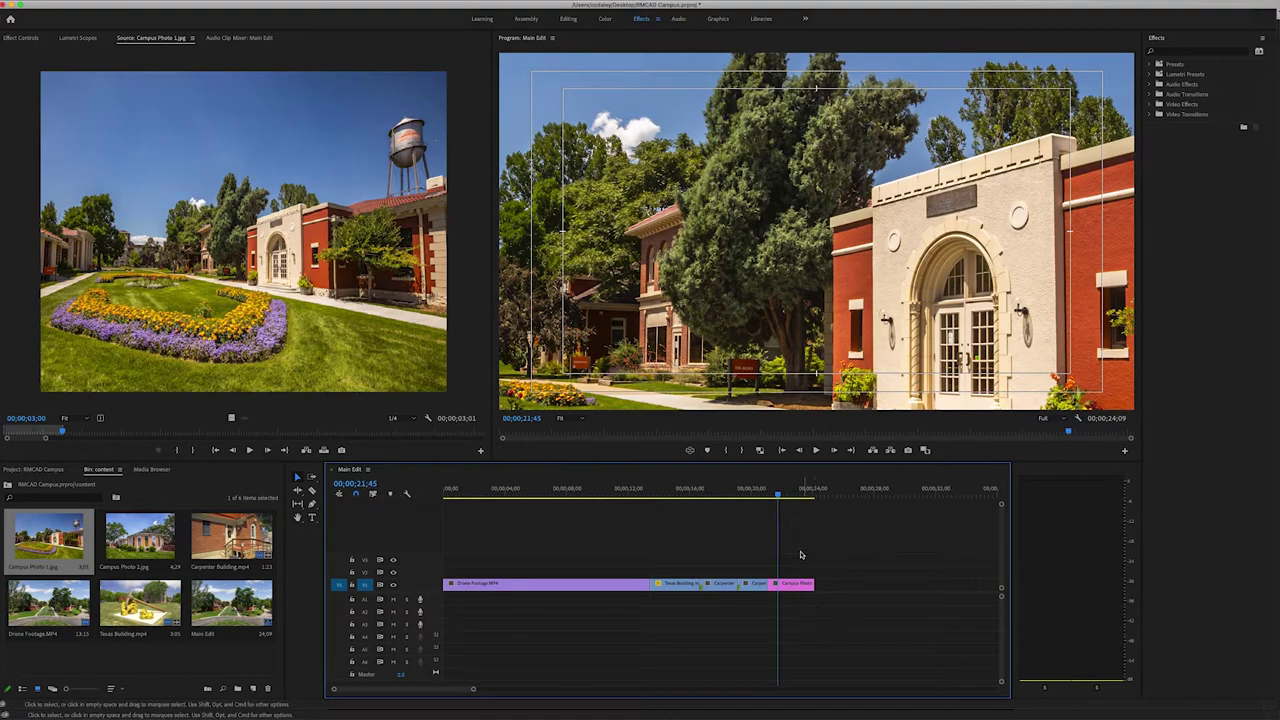
pyautogui.moveTo(782, 499); pyautogui.dragTo(786, 499)
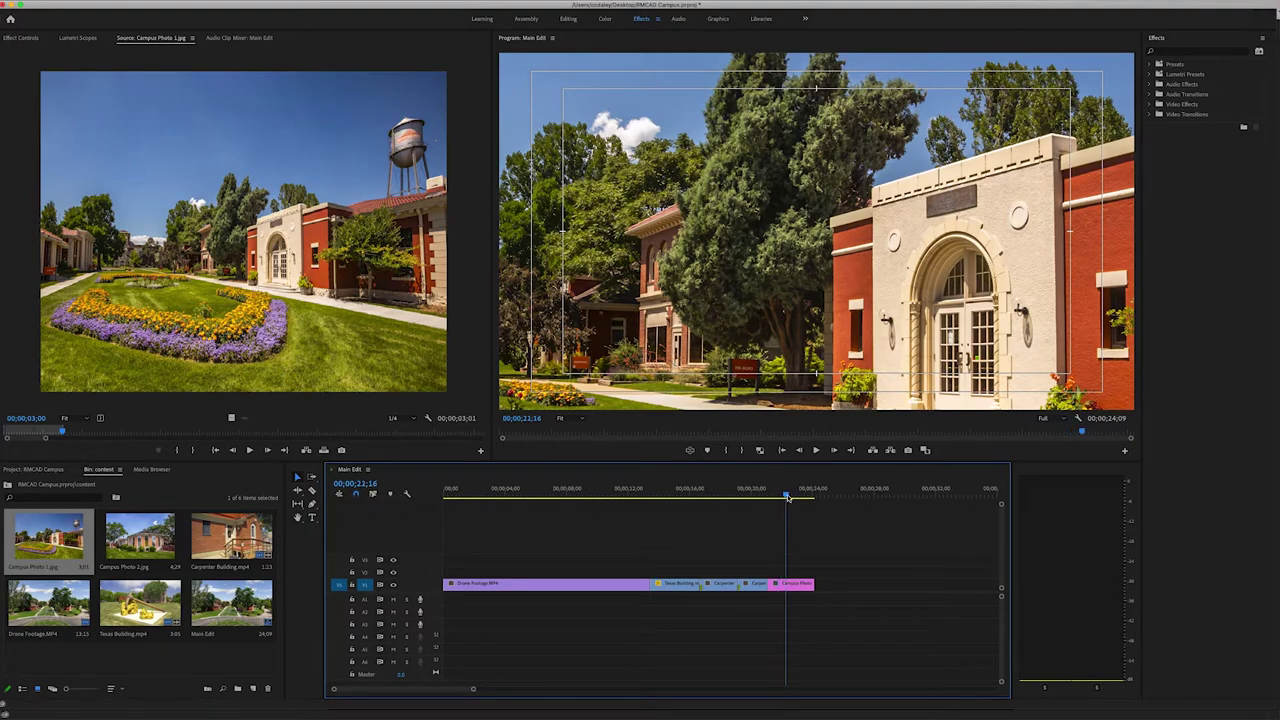
# Apply Scale to Frame Size to the Campus Photo 1 clip.
pyautogui.click(800, 593)
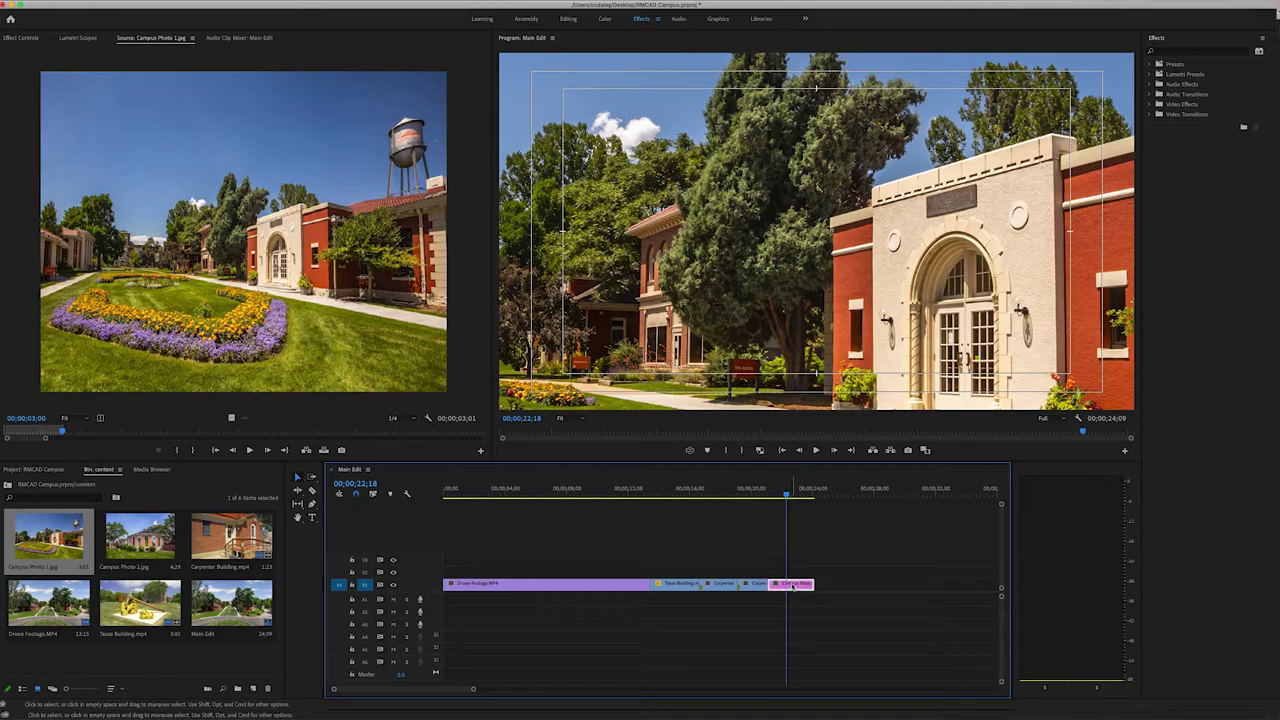
pyautogui.rightClick(795, 591)
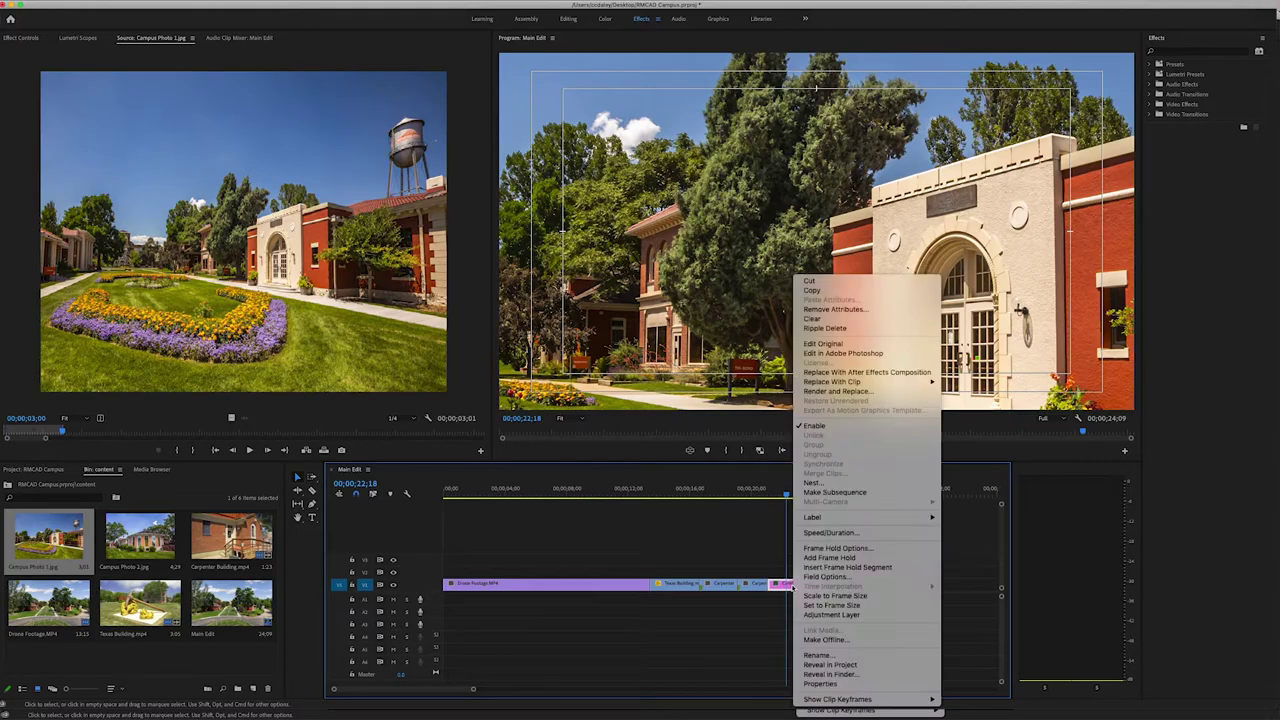
pyautogui.click(805, 597)
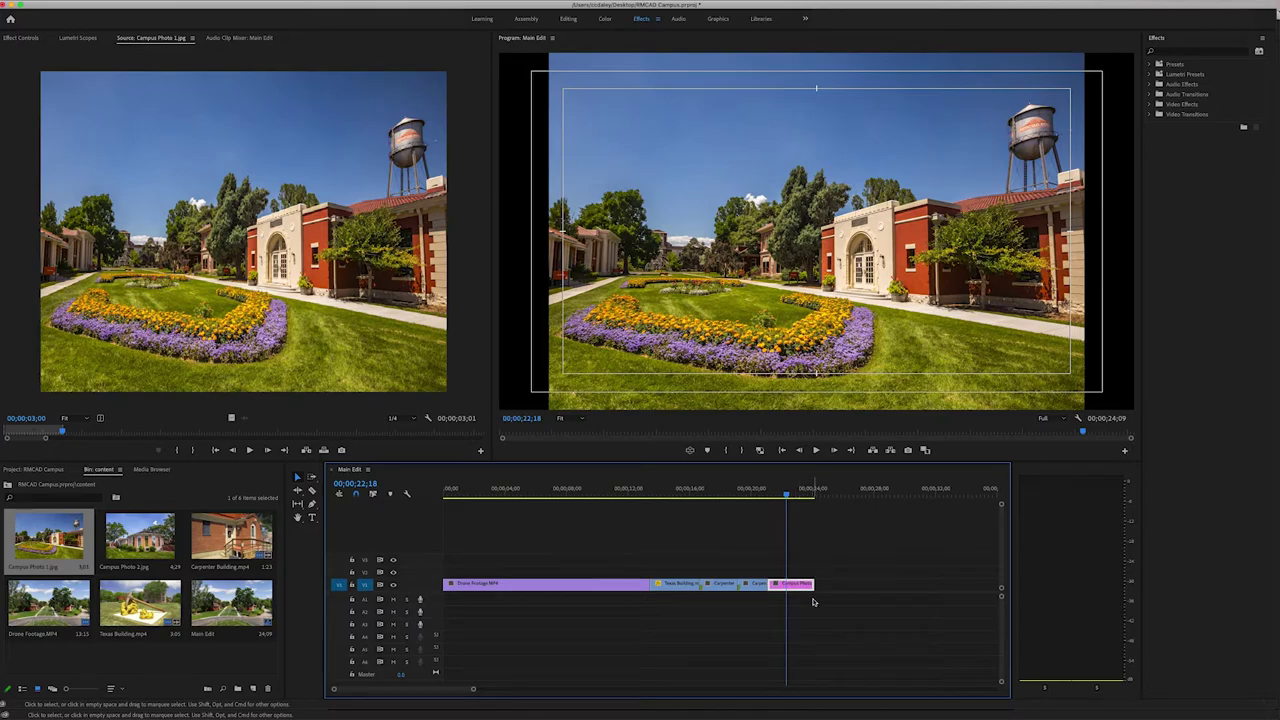
# Set Campus Photo 1's Scale to 130 and Position Y to about 478.
pyautogui.click(22, 38)
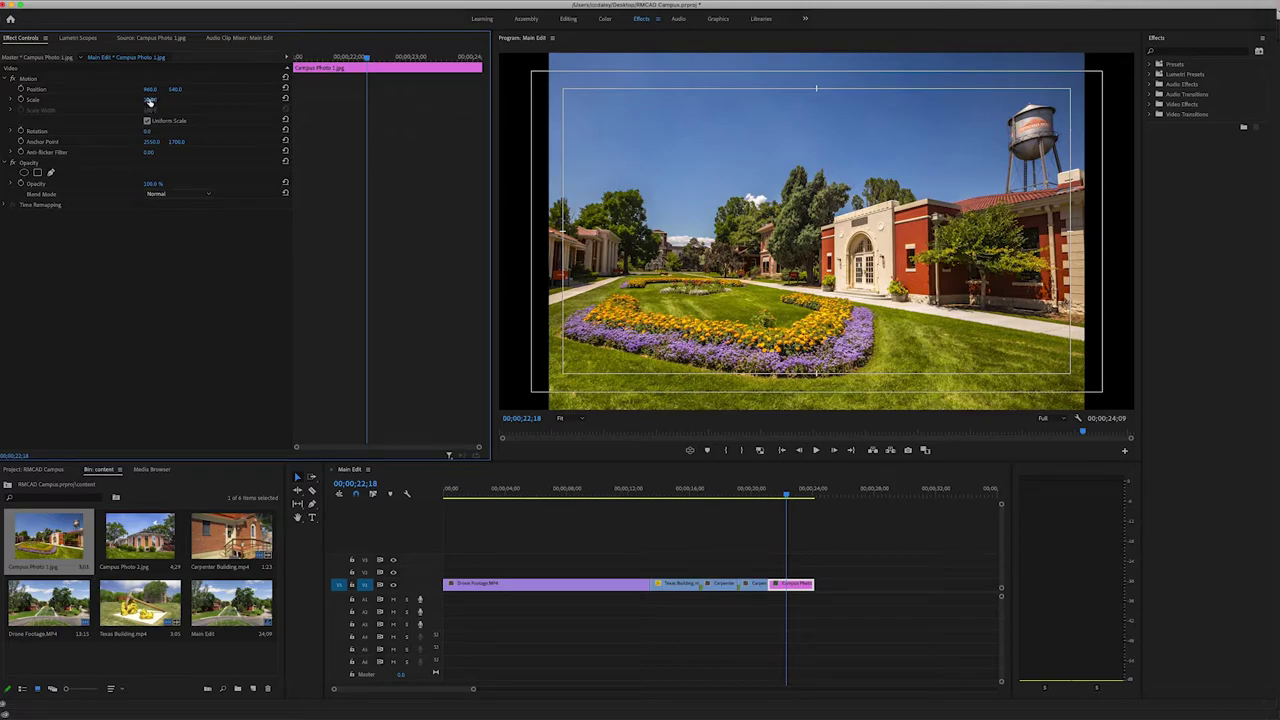
pyautogui.moveTo(150, 101)
pyautogui.mouseDown()
pyautogui.moveTo(173, 101)
pyautogui.moveTo(156, 100)
pyautogui.moveTo(160, 89)
pyautogui.mouseUp()
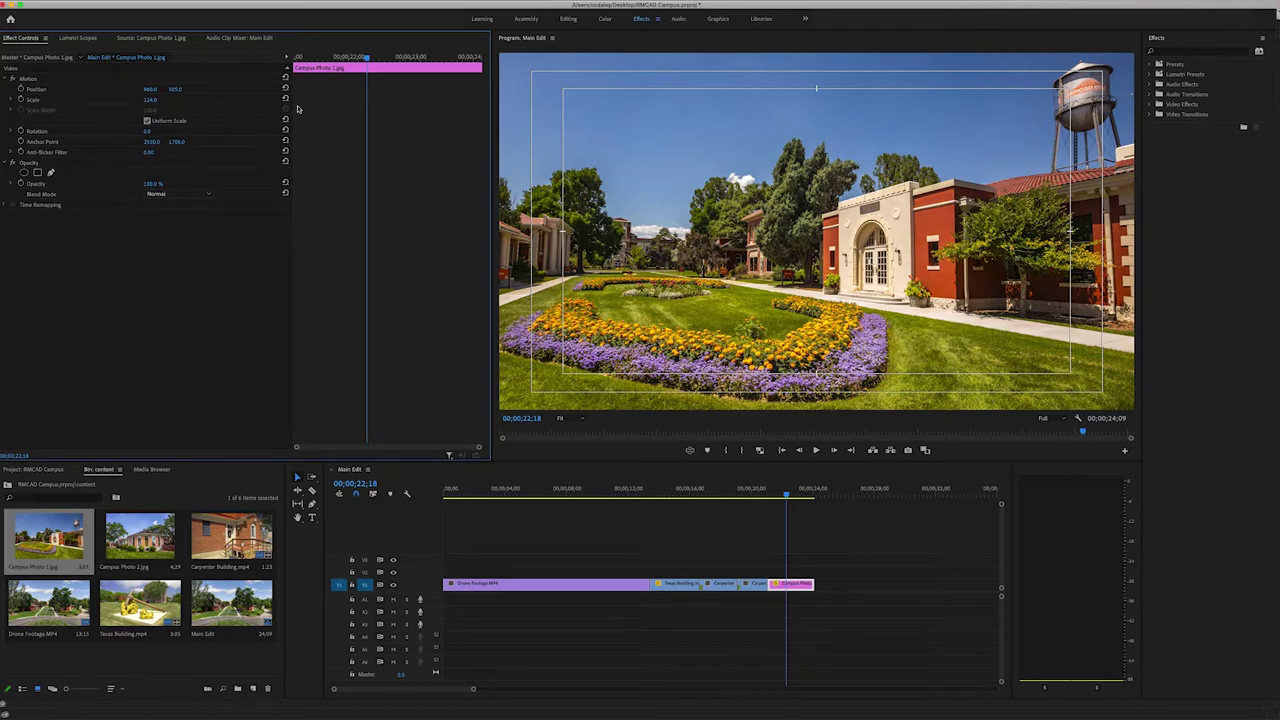
pyautogui.click(149, 100)
pyautogui.press('Return')
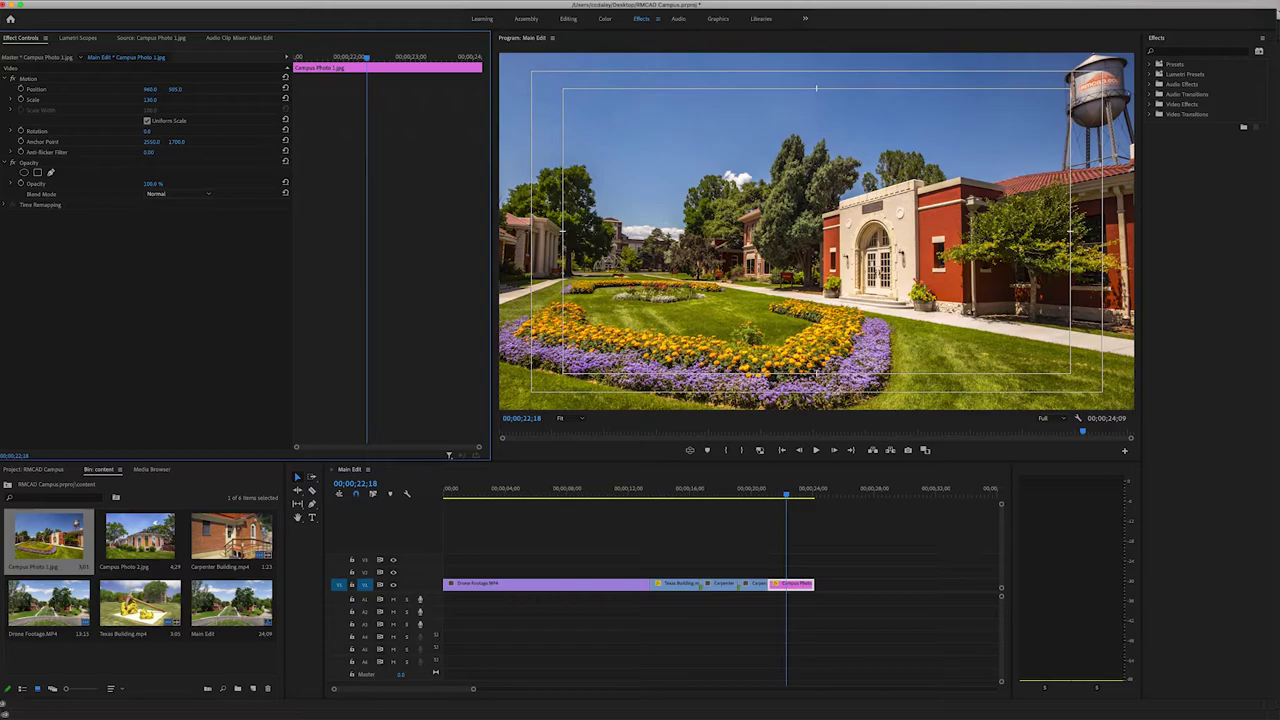
pyautogui.moveTo(175, 89); pyautogui.dragTo(148, 89)
pyautogui.moveTo(314, 58); pyautogui.dragTo(288, 57)
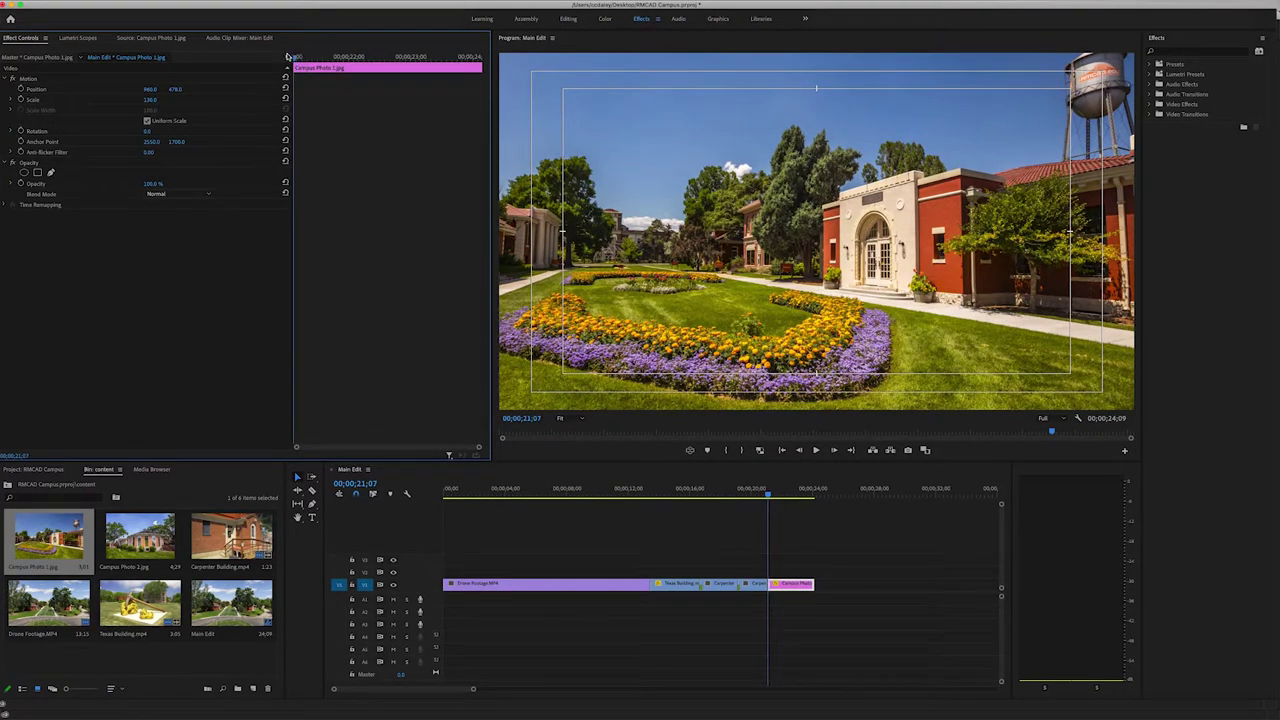
# Keyframe Campus Photo 1's Position from Y 478 at the clip start to a new Y later.
pyautogui.click(20, 90)
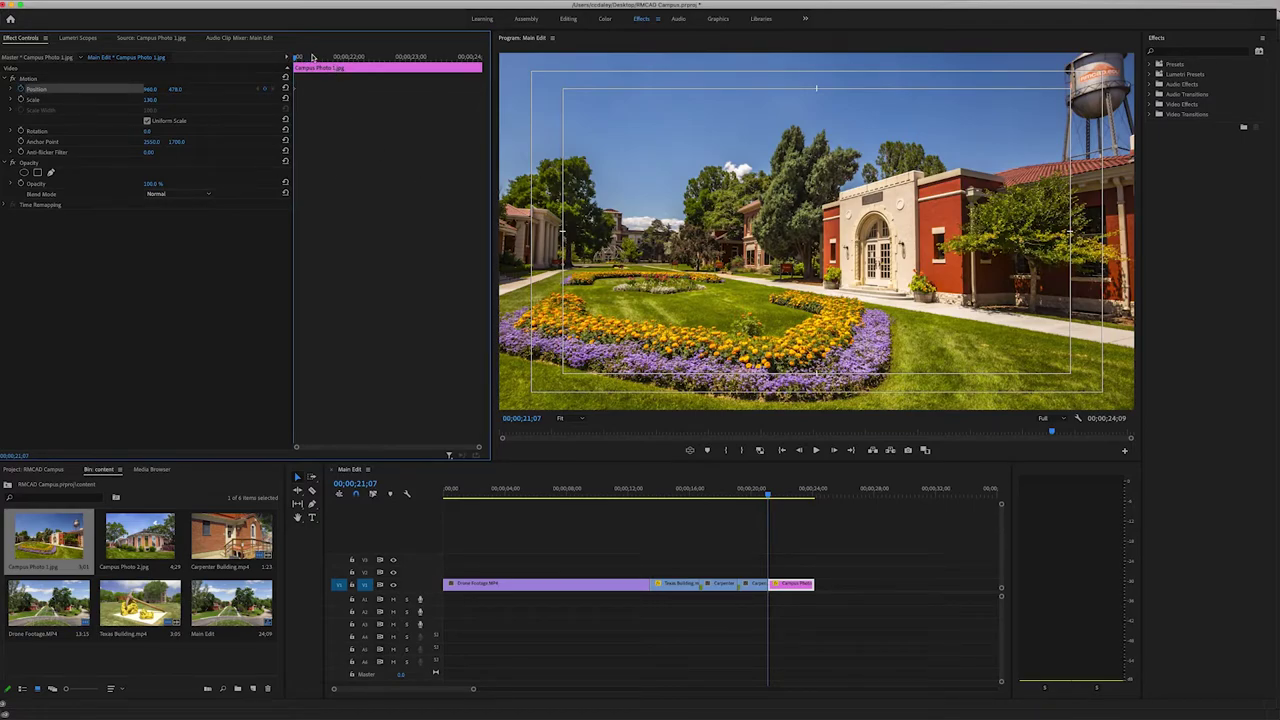
pyautogui.moveTo(313, 58); pyautogui.dragTo(395, 58)
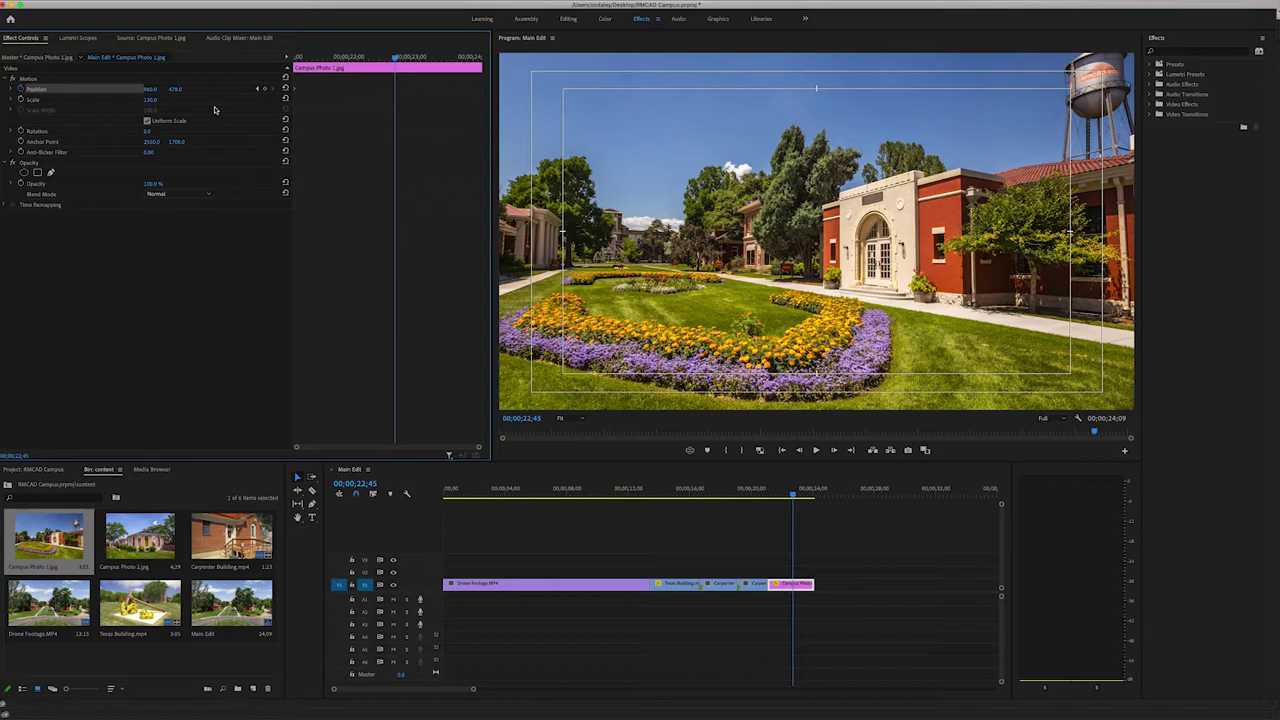
pyautogui.moveTo(175, 89); pyautogui.dragTo(212, 89)
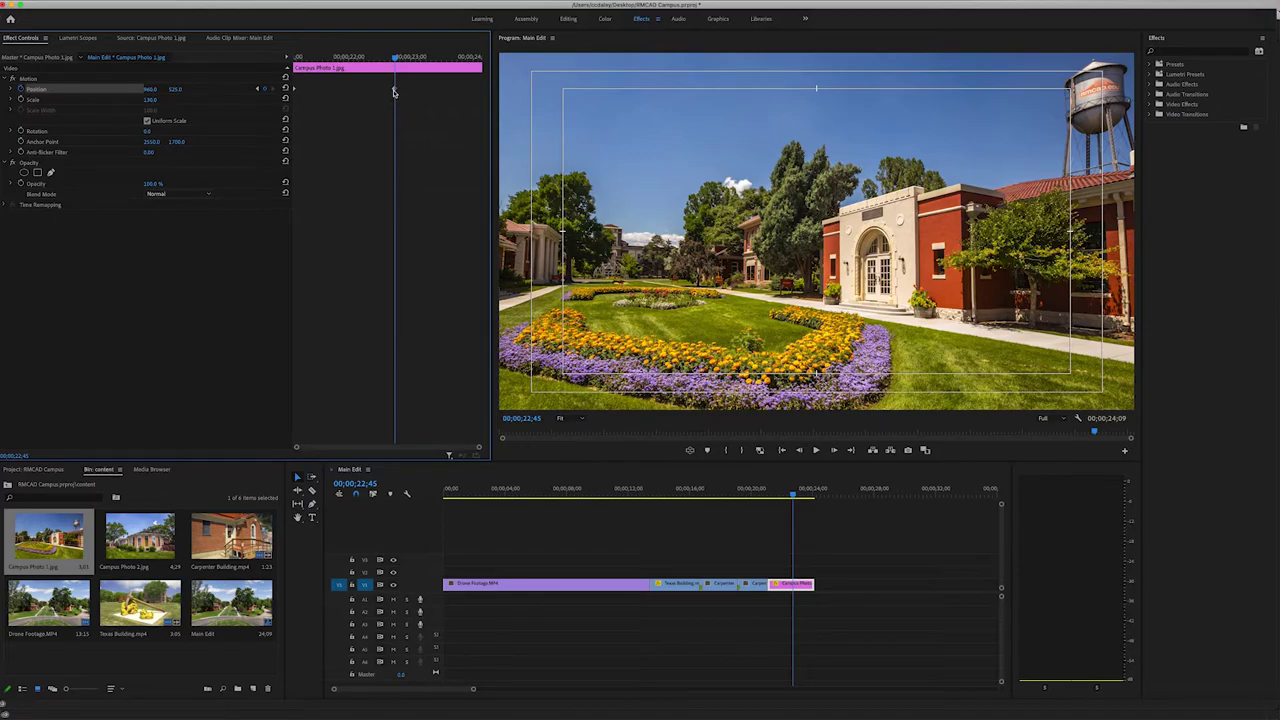
pyautogui.moveTo(394, 92); pyautogui.dragTo(480, 89)
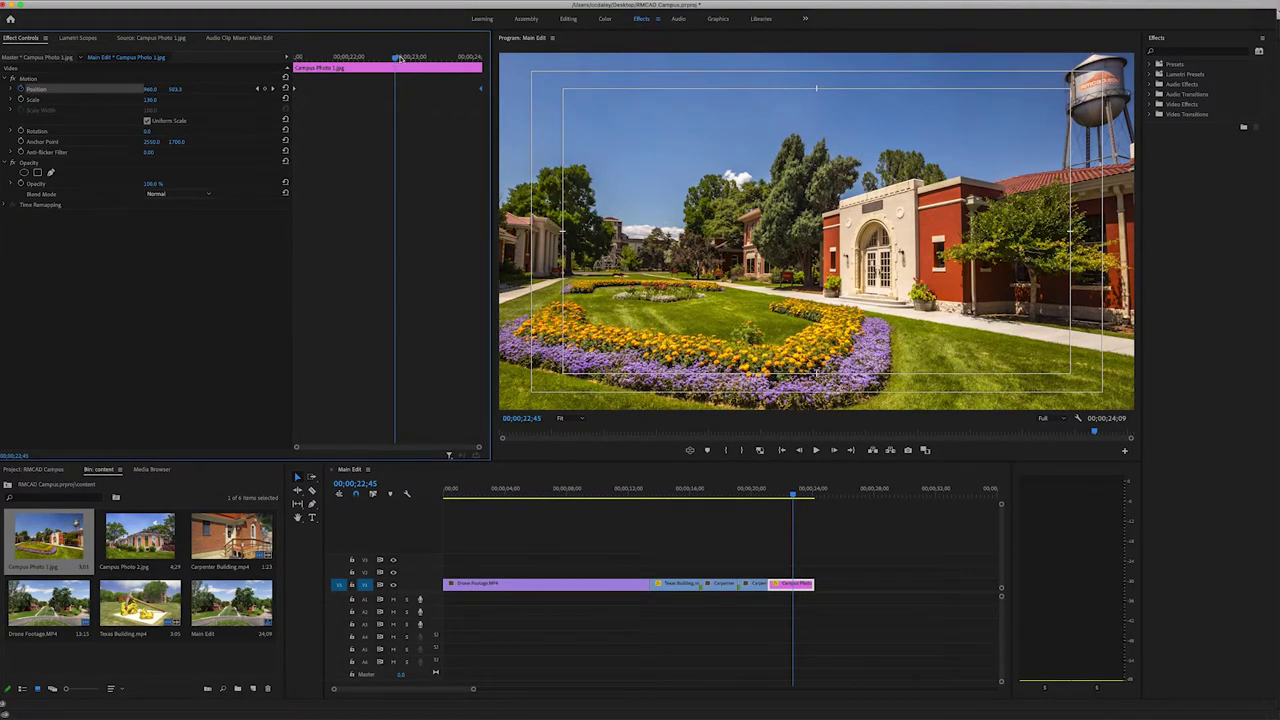
pyautogui.moveTo(400, 58); pyautogui.dragTo(431, 85)
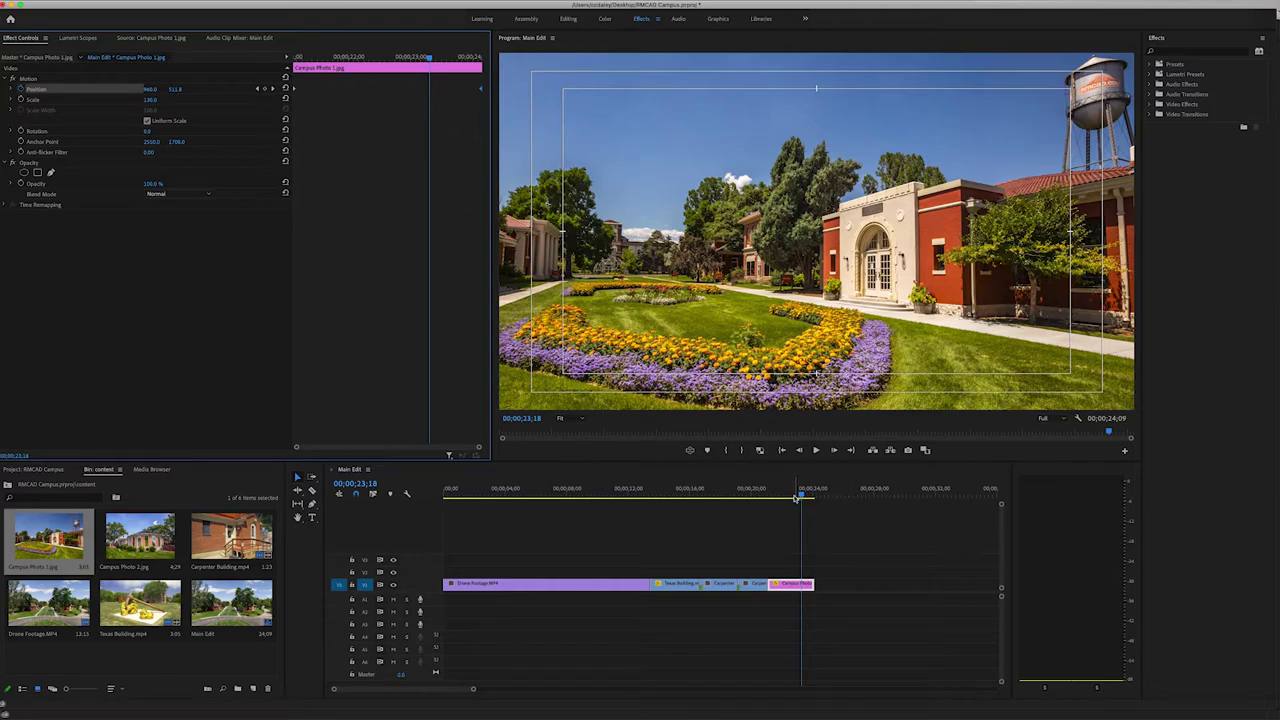
# Extend the photo clip and move its last keyframe, then undo that change.
pyautogui.moveTo(790, 497); pyautogui.dragTo(779, 497)
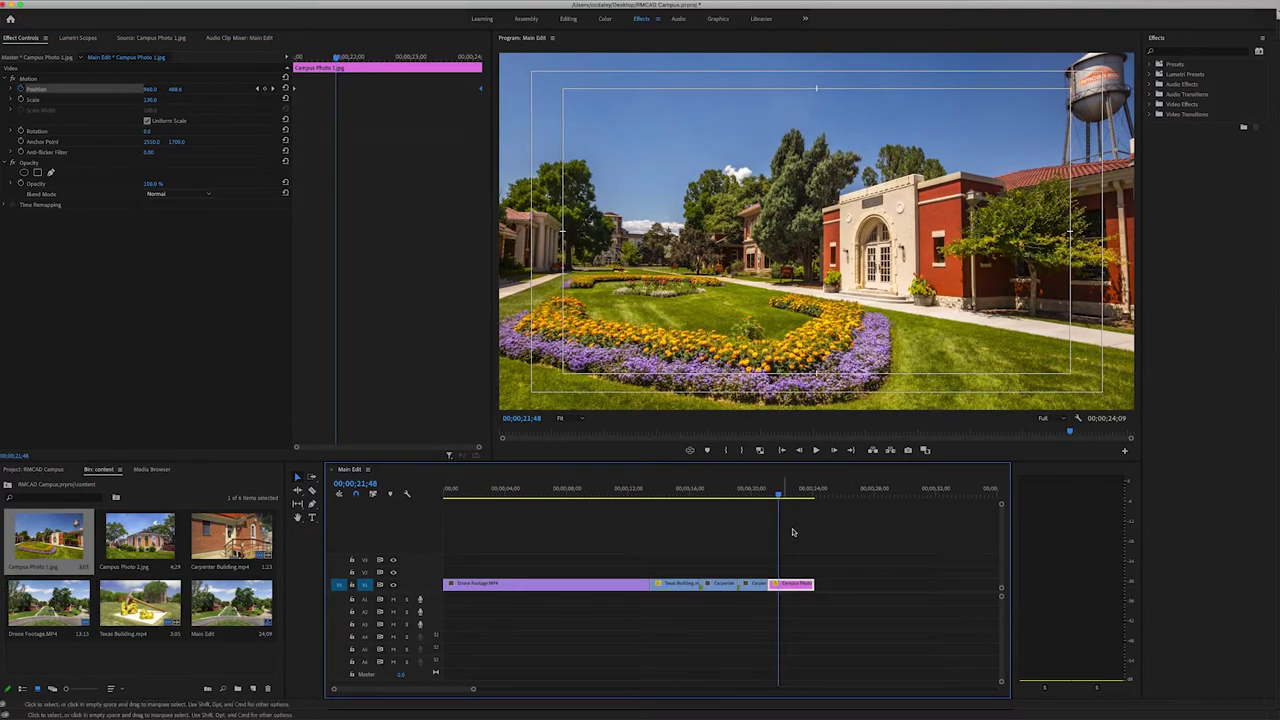
pyautogui.moveTo(813, 584); pyautogui.dragTo(858, 584)
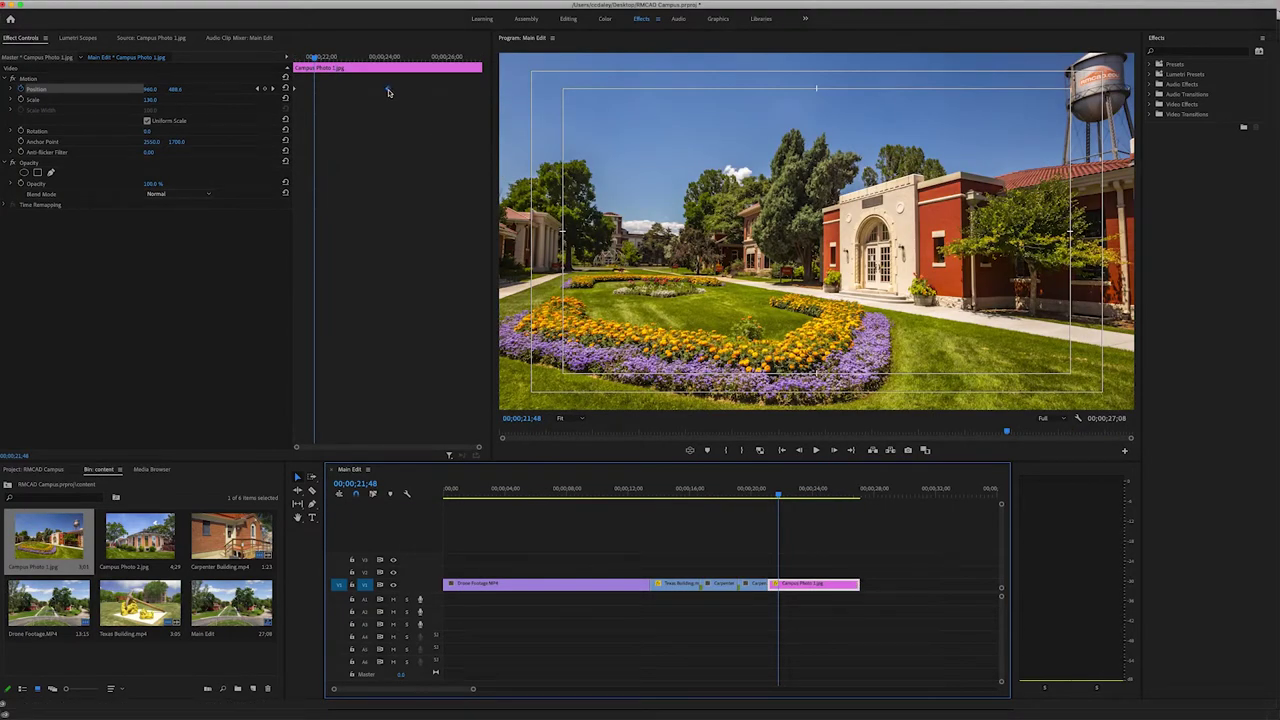
pyautogui.moveTo(388, 88); pyautogui.dragTo(480, 88)
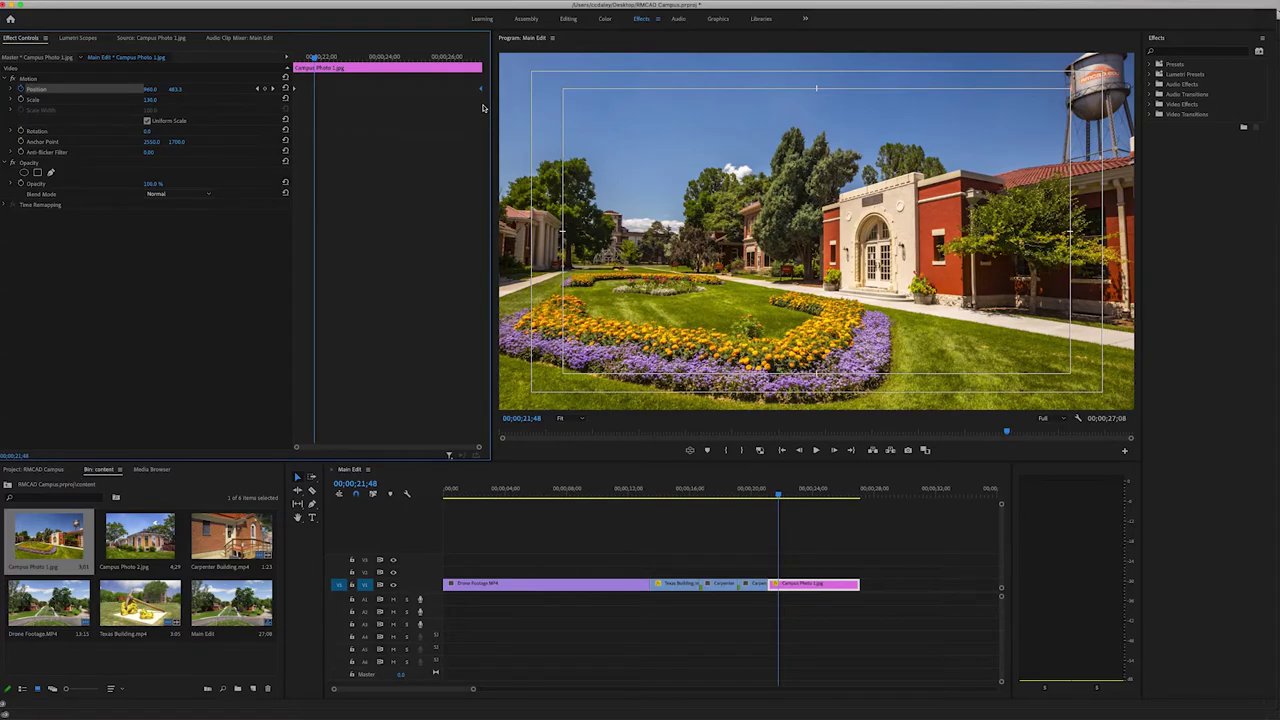
pyautogui.hotkey('ctrl', 'z')
pyautogui.hotkey('ctrl', 'z')
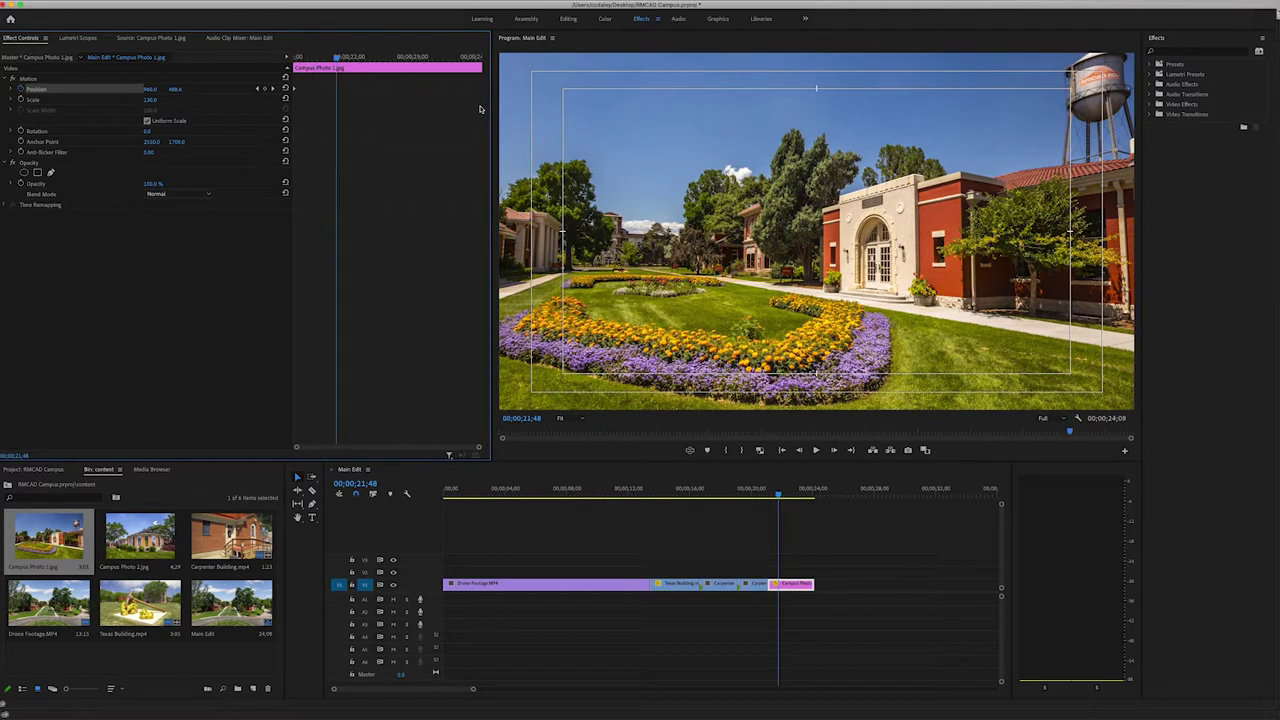
# Play back the sequence to review the photo's drift, still ending at 24;09.
pyautogui.click(764, 503)
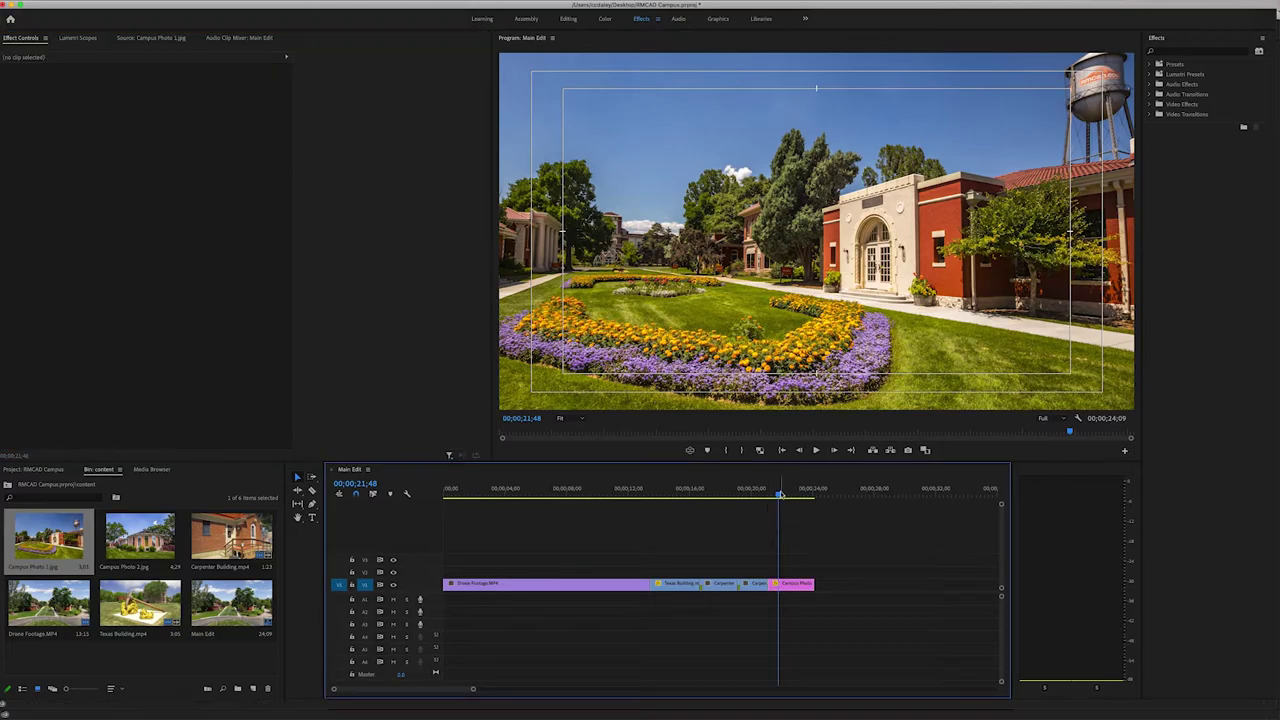
pyautogui.click(766, 497)
pyautogui.press('space')
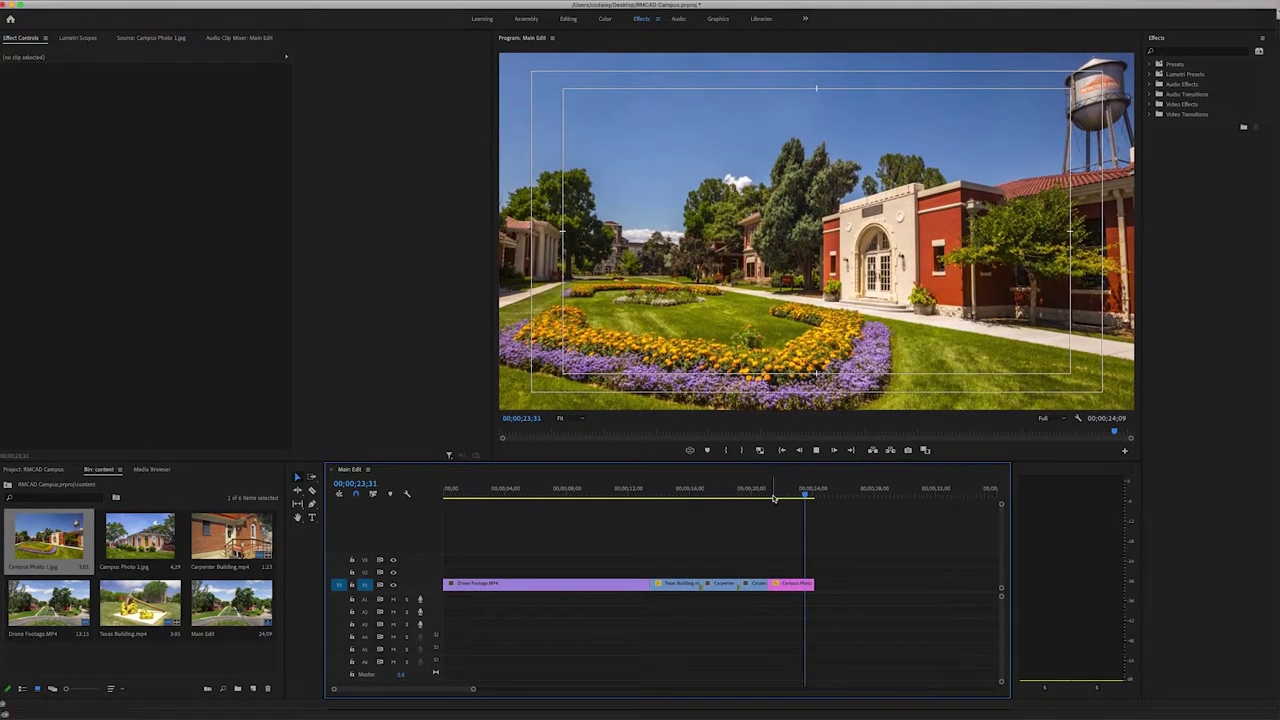
pyautogui.moveTo(790, 497); pyautogui.dragTo(766, 497)
pyautogui.press('space')
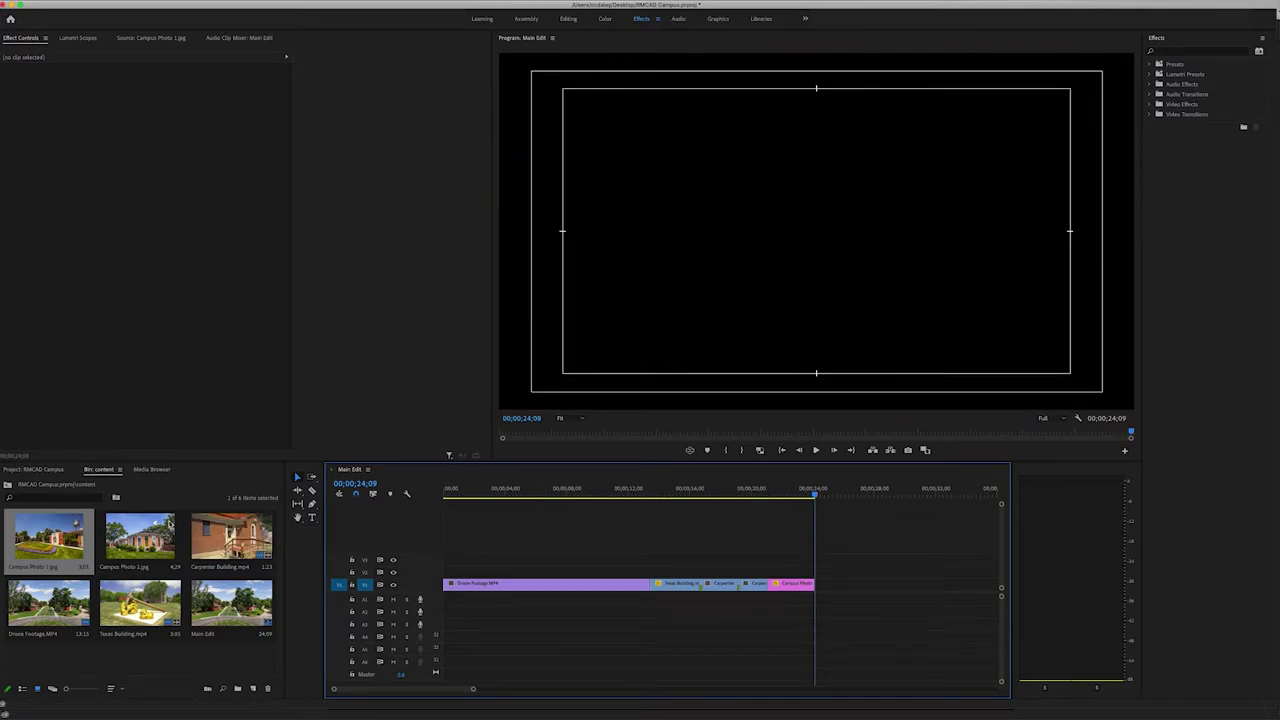
# Mark a 3-second Out point on Campus Photo 2 and add it to the sequence end.
pyautogui.doubleClick(140, 536)
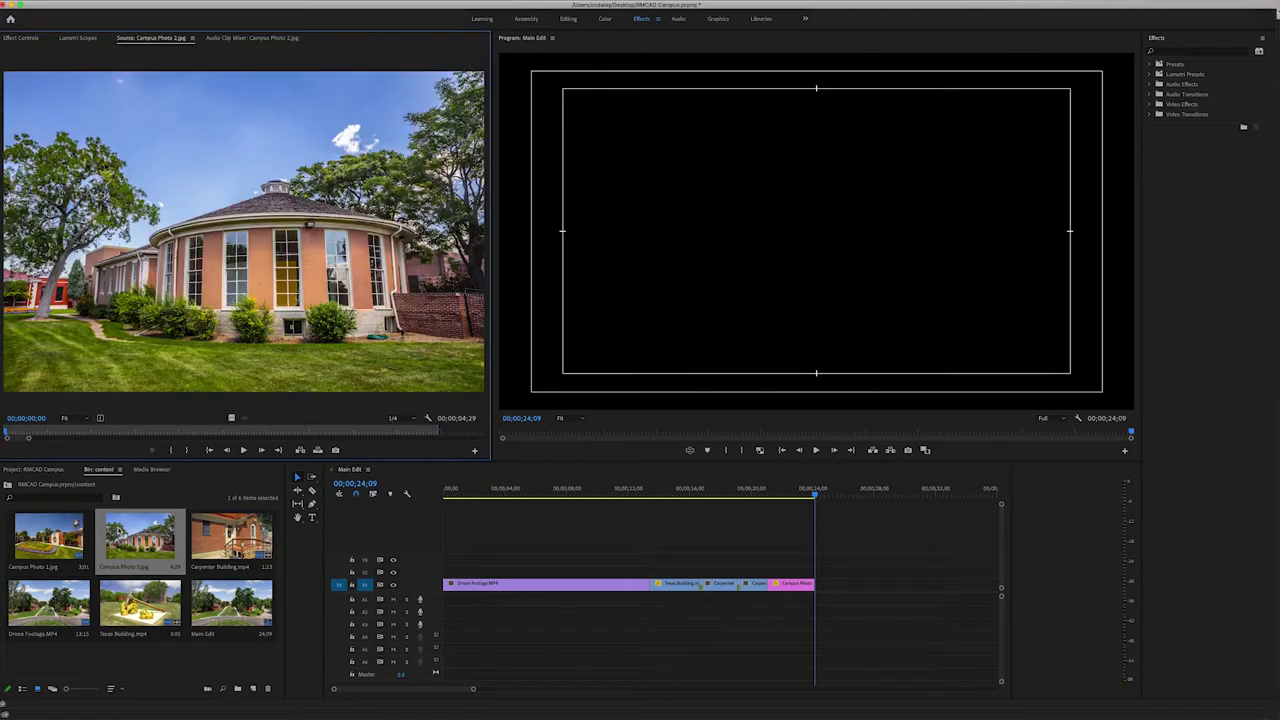
pyautogui.moveTo(13, 437); pyautogui.dragTo(210, 437)
pyautogui.click(243, 450)
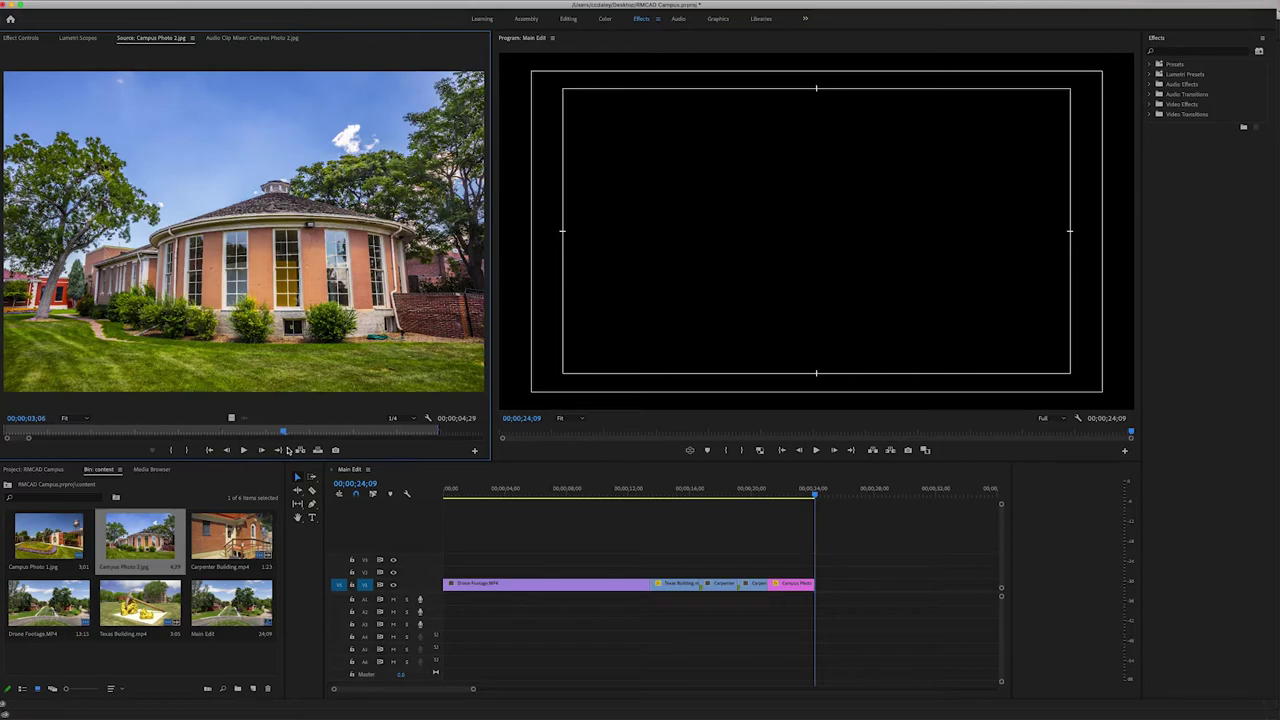
pyautogui.press('Left')
pyautogui.press('Left')
pyautogui.press('Left')
pyautogui.press('Left')
pyautogui.press('o')
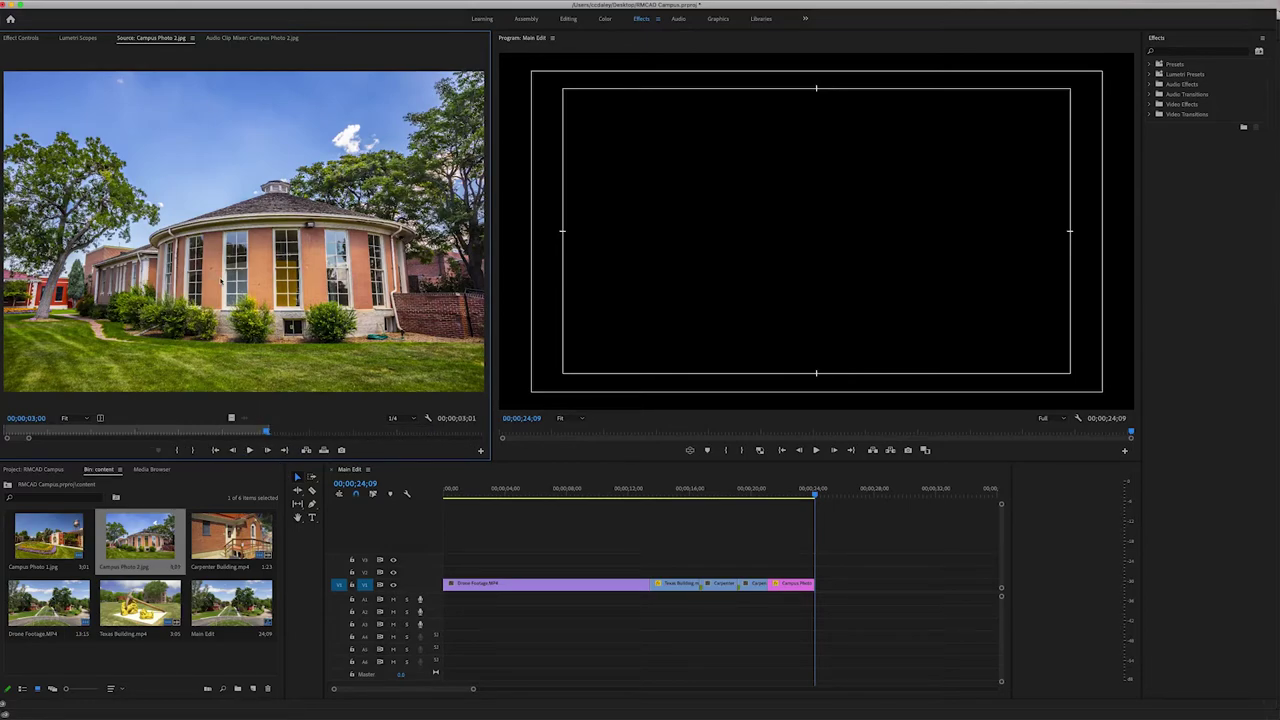
pyautogui.moveTo(220, 282); pyautogui.dragTo(827, 609)
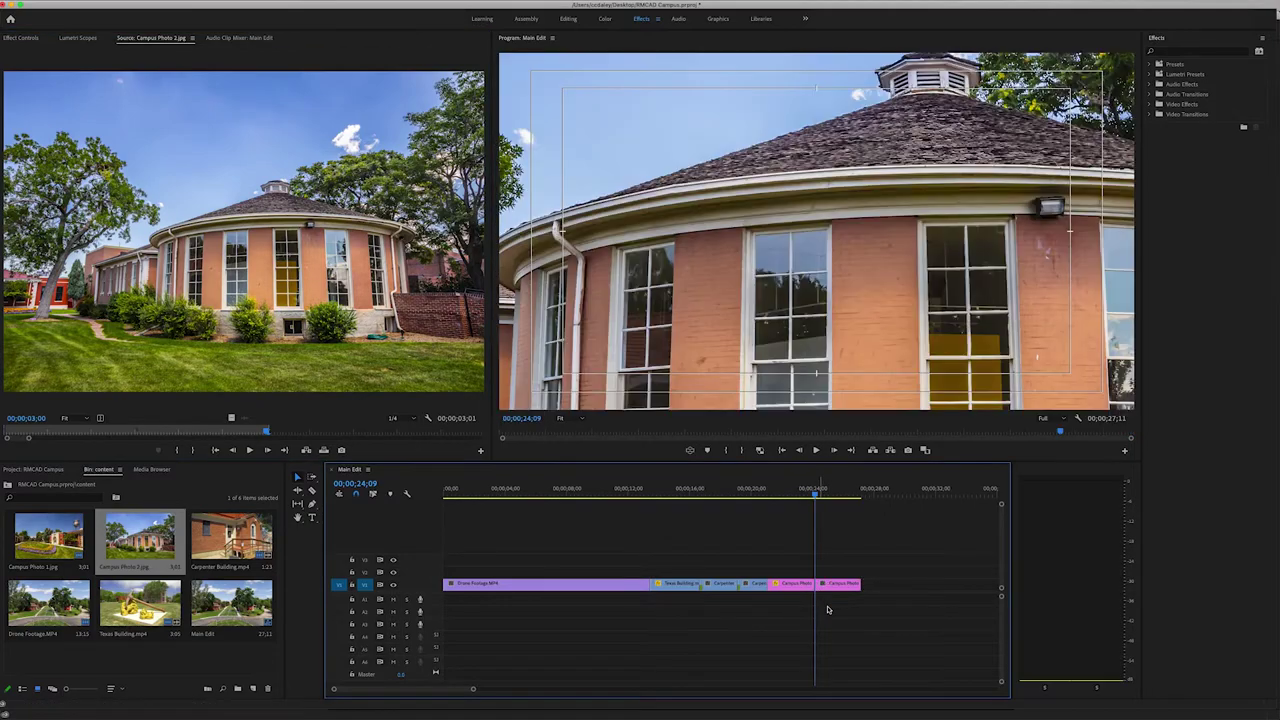
# Fit Campus Photo 2 to the frame and zoom the timeline out to show everything.
pyautogui.click(820, 491)
pyautogui.click(831, 590)
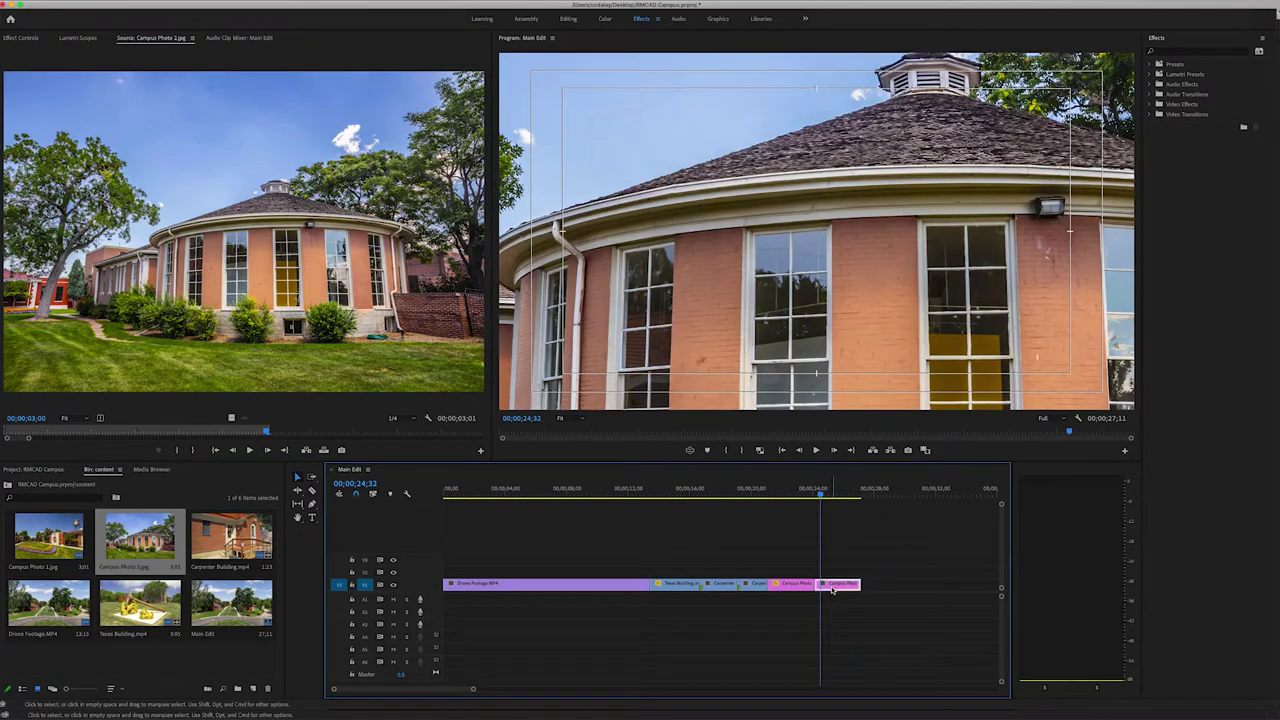
pyautogui.rightClick(830, 588)
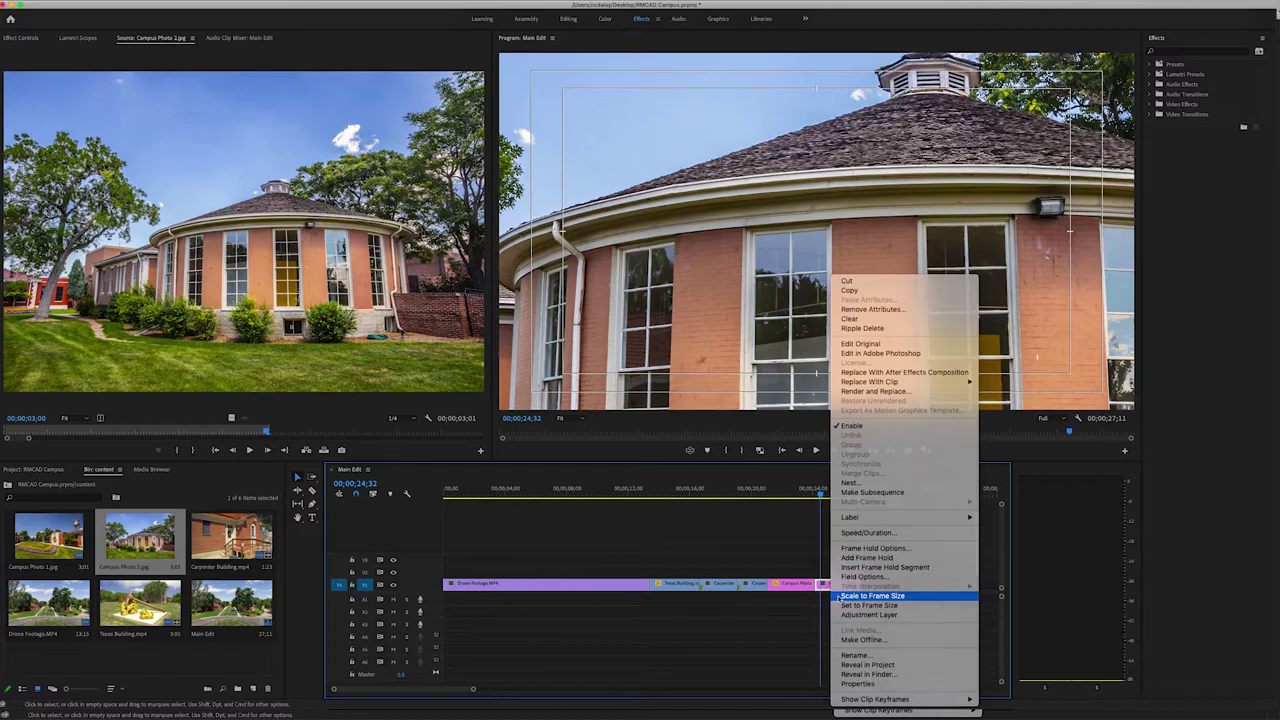
pyautogui.click(872, 595)
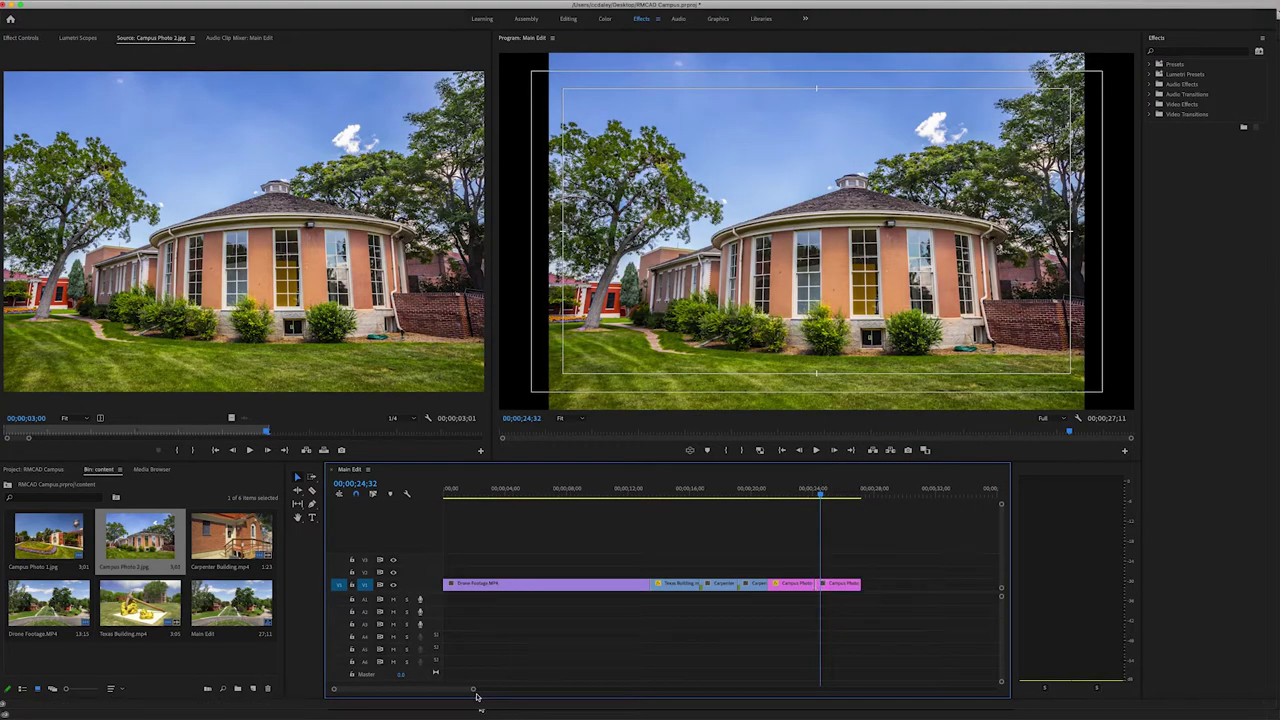
pyautogui.moveTo(474, 691); pyautogui.dragTo(489, 689)
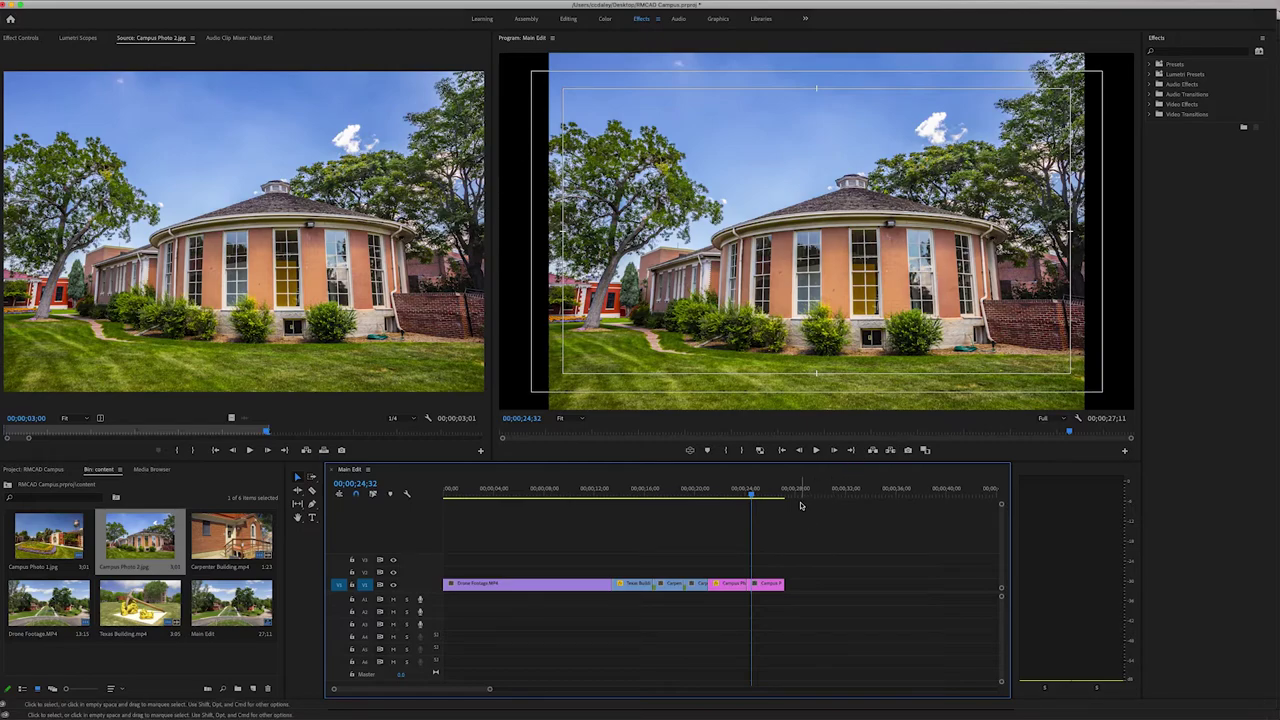
pyautogui.click(768, 584)
# Duplicate Campus Photo 2 onto V2 and shrink the upper copy to Scale about 67.
pyautogui.moveTo(764, 589); pyautogui.dragTo(762, 578)
pyautogui.click(766, 600)
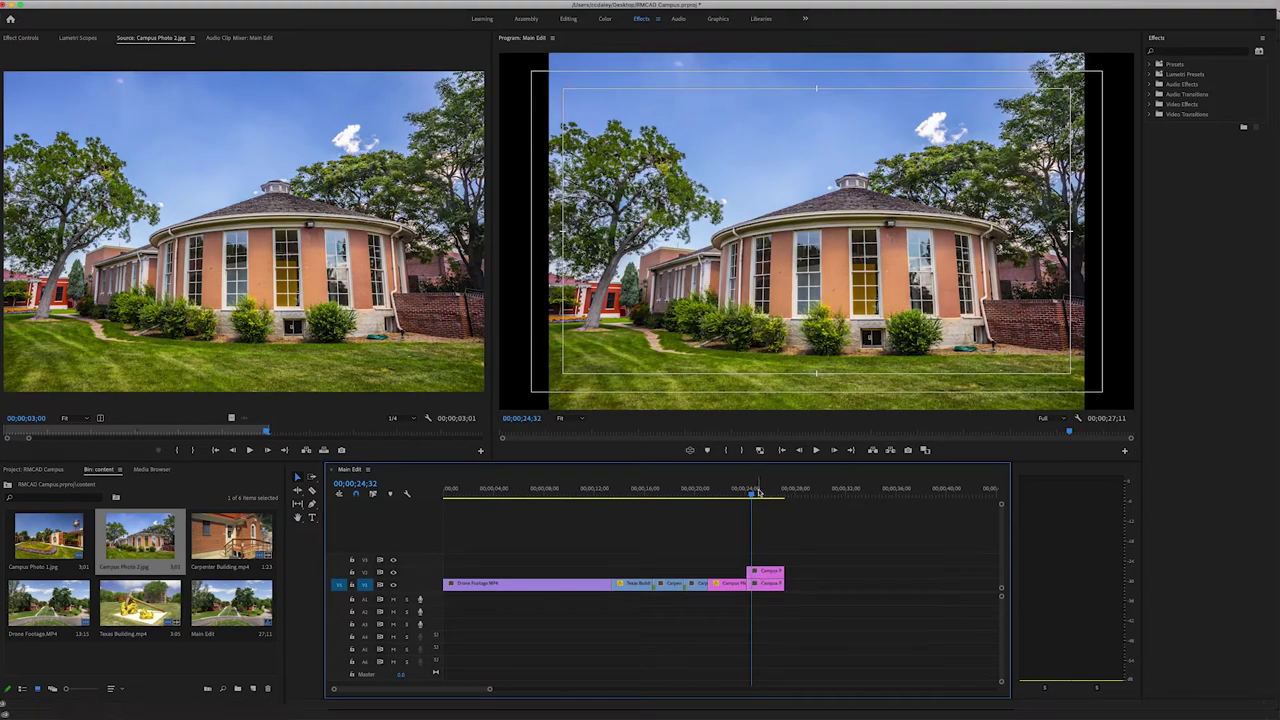
pyautogui.click(767, 574)
pyautogui.click(366, 582)
pyautogui.click(772, 584)
pyautogui.click(21, 37)
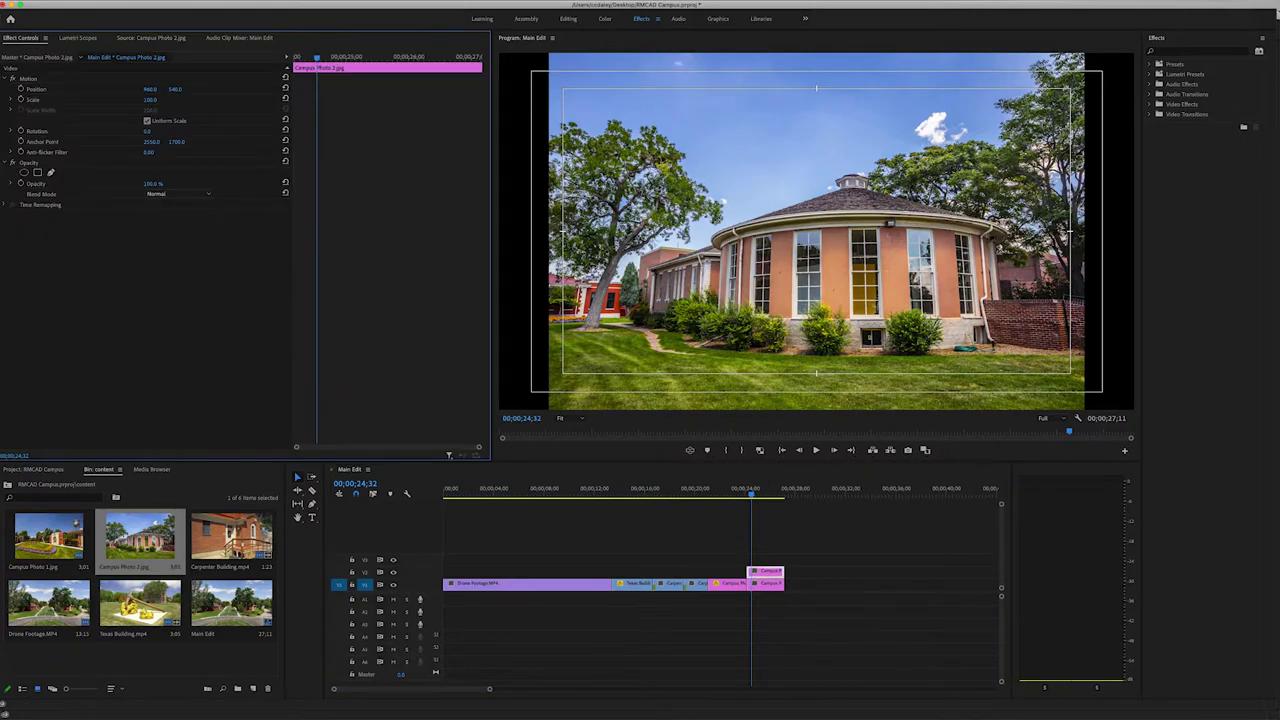
pyautogui.moveTo(149, 99); pyautogui.dragTo(125, 99)
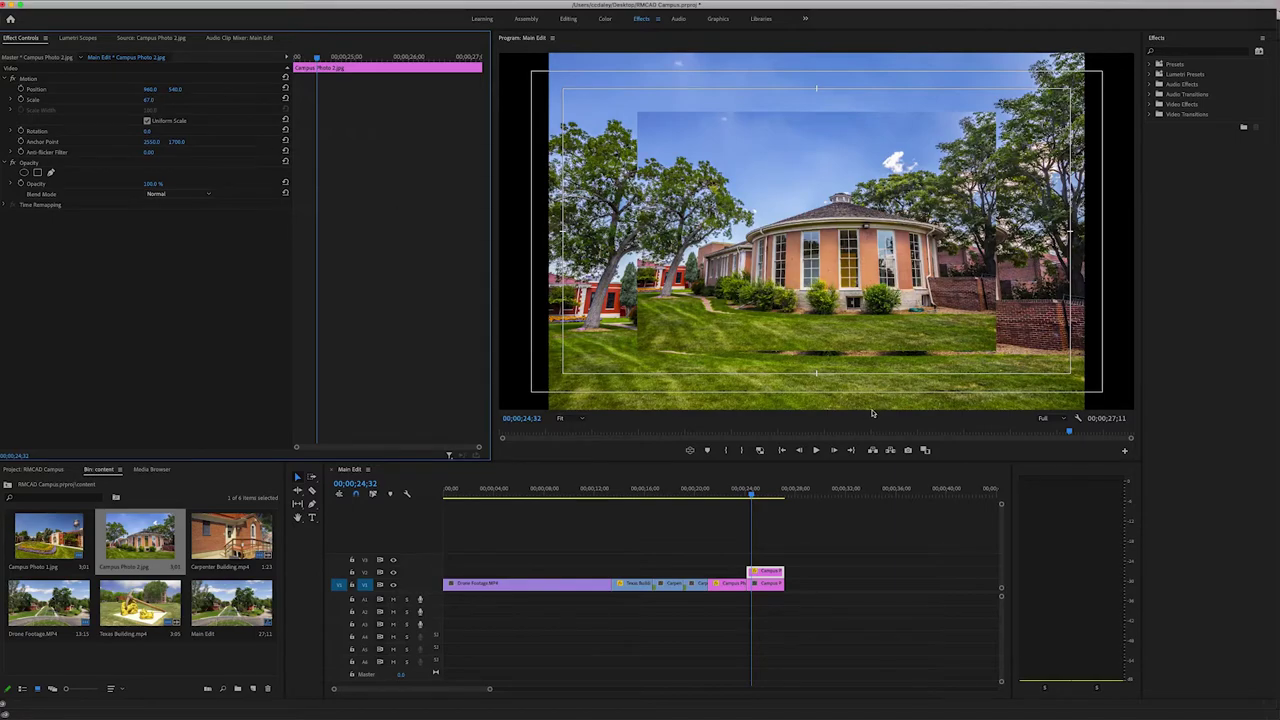
# Hide V2 and enlarge the V1 copy to Scale about 192, overfilling the frame.
pyautogui.click(393, 573)
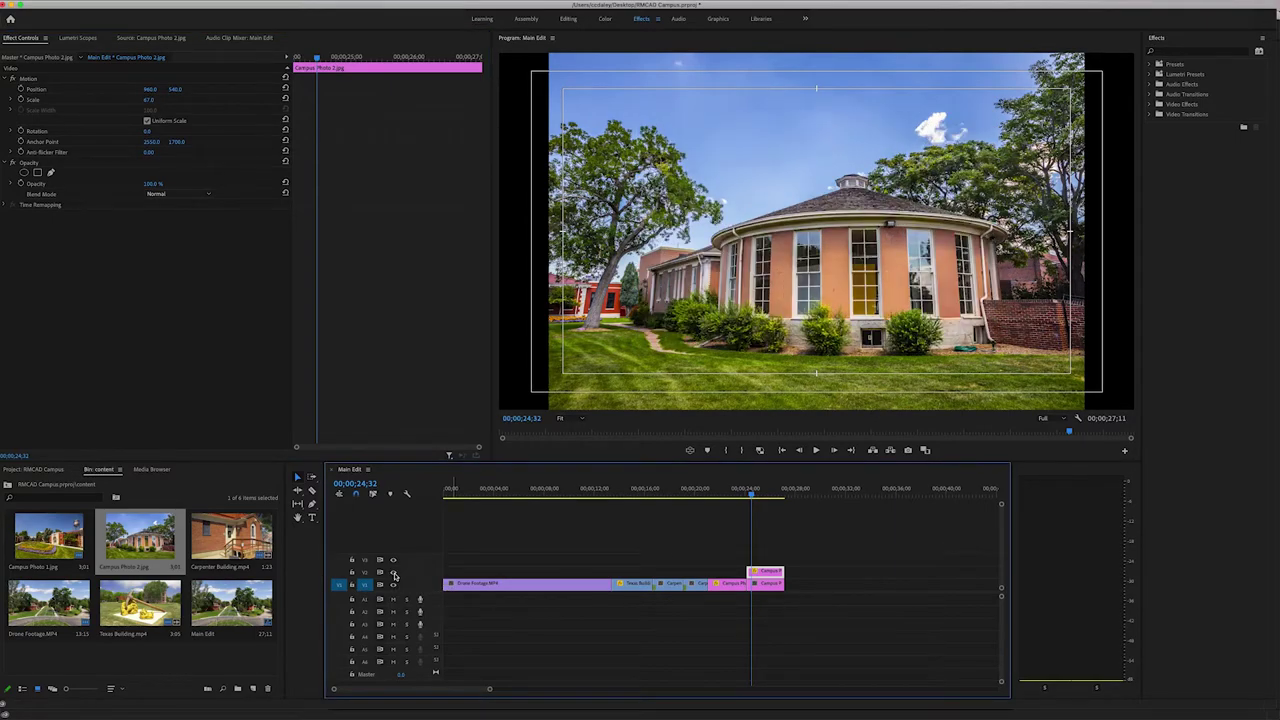
pyautogui.click(394, 574)
pyautogui.click(394, 574)
pyautogui.click(394, 574)
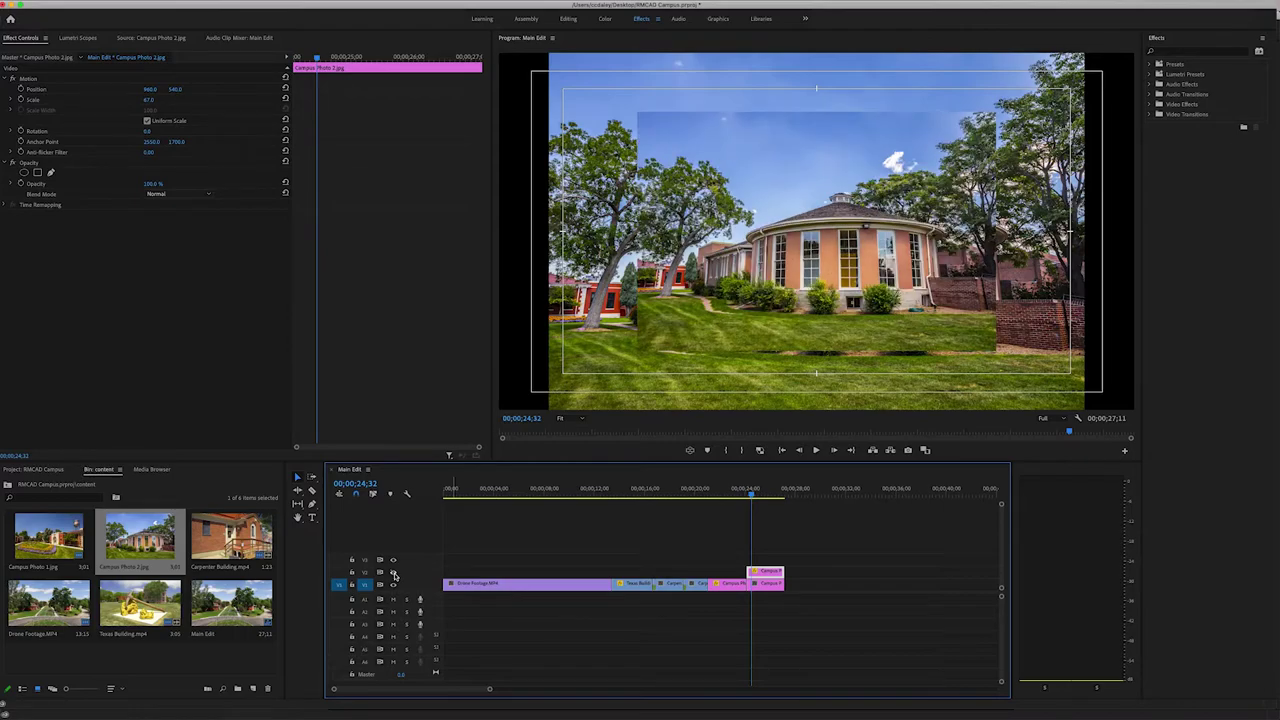
pyautogui.click(394, 574)
pyautogui.click(765, 584)
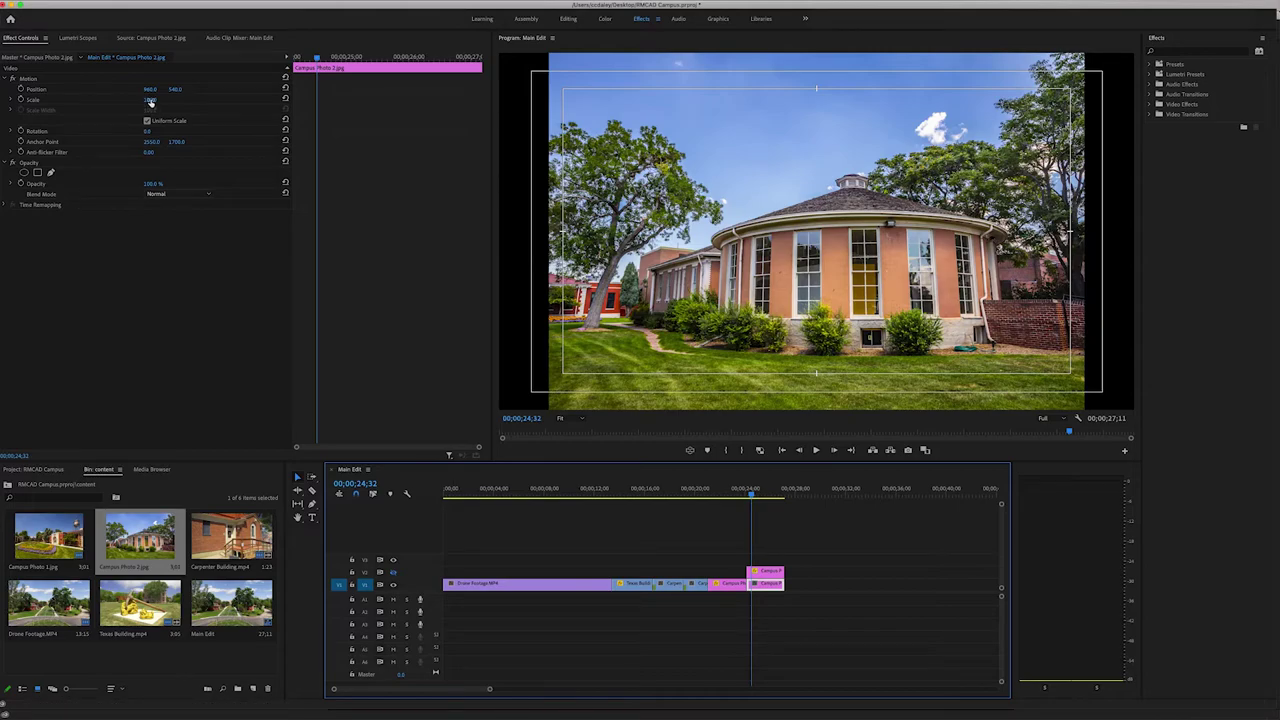
pyautogui.moveTo(149, 100); pyautogui.dragTo(200, 100)
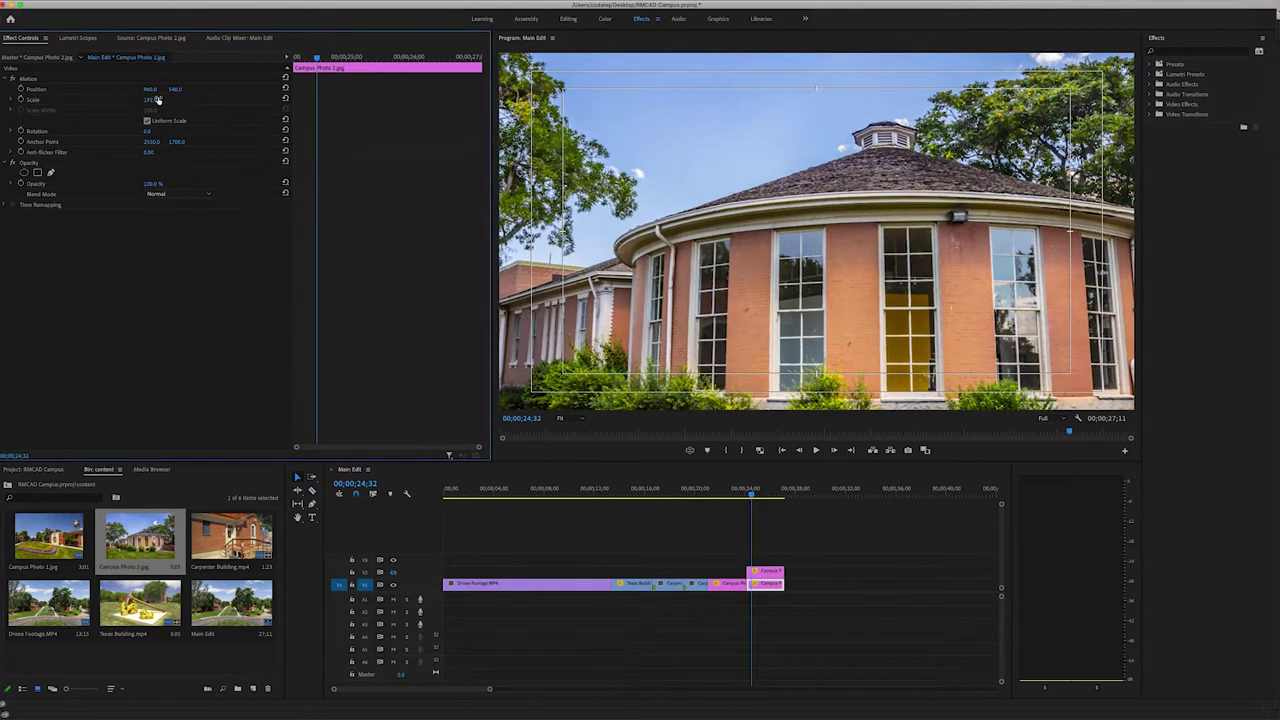
# Search the Effects panel for 'blur' and apply Gaussian Blur to the lower V1 copy.
pyautogui.click(1195, 51)
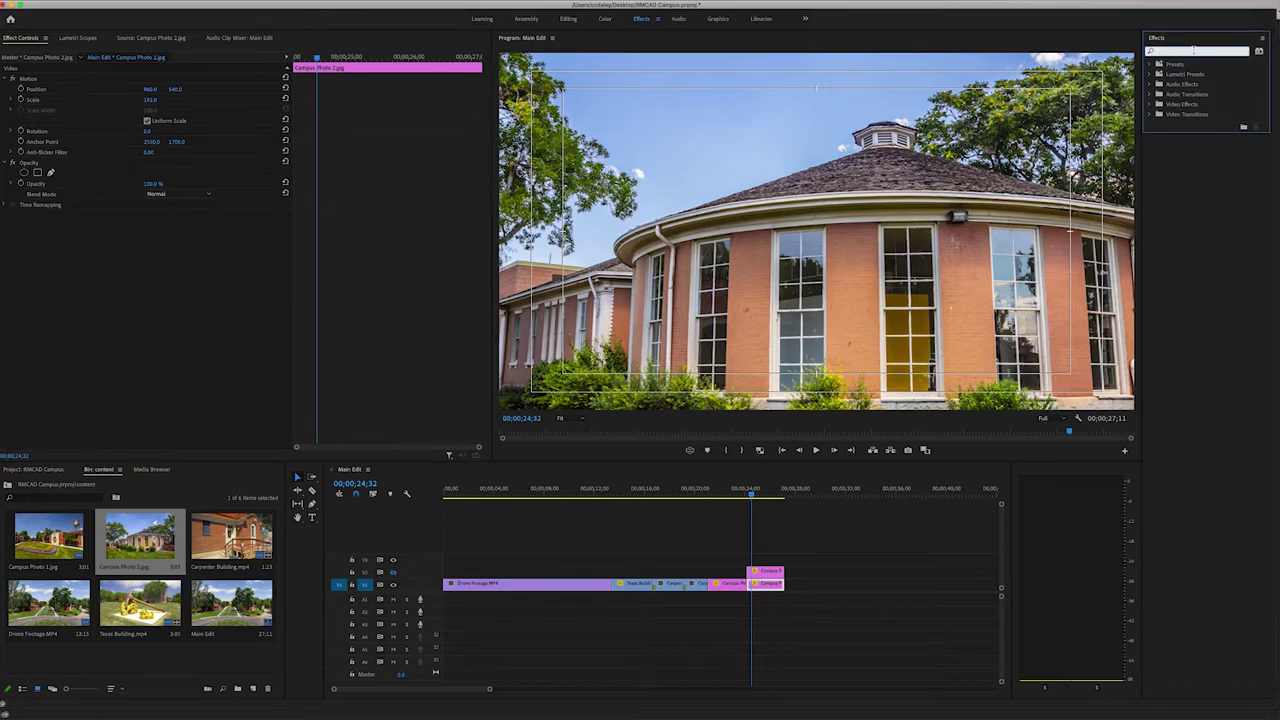
pyautogui.write('blur')
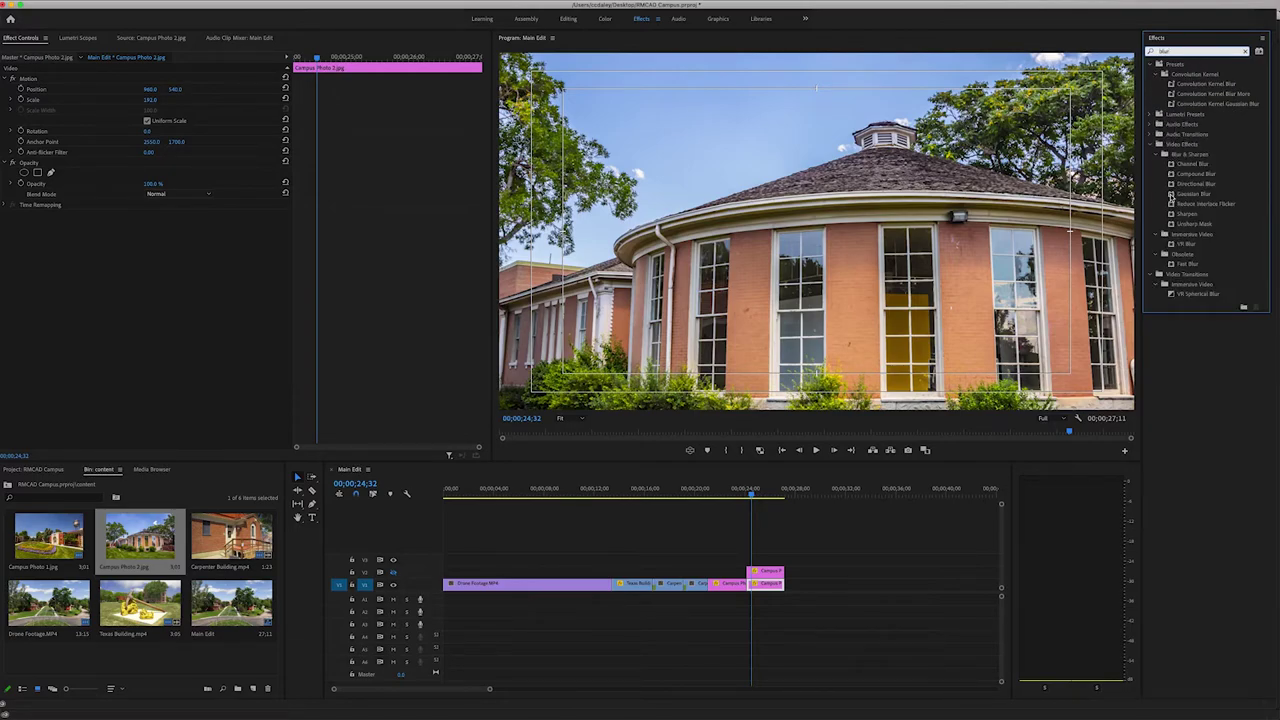
pyautogui.doubleClick(1170, 196)
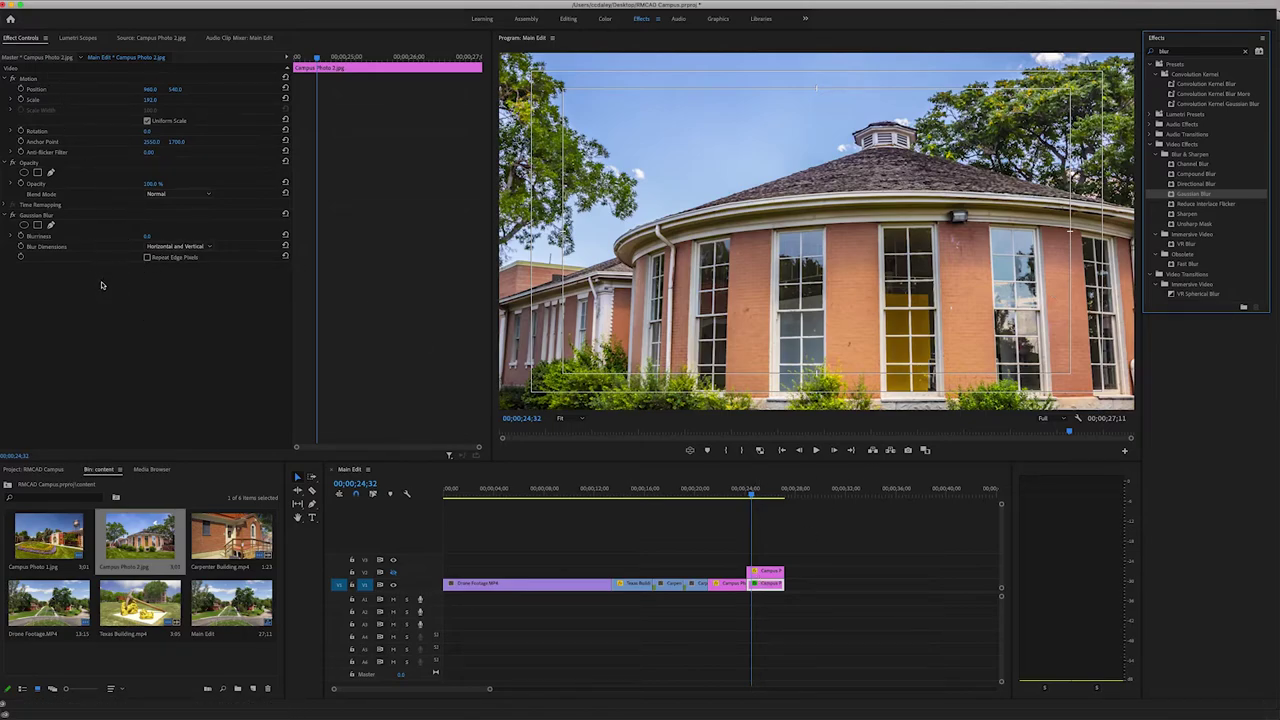
# Keep Blur Dimensions at Horizontal and Vertical and set Blurriness to about 18.
pyautogui.click(150, 247)
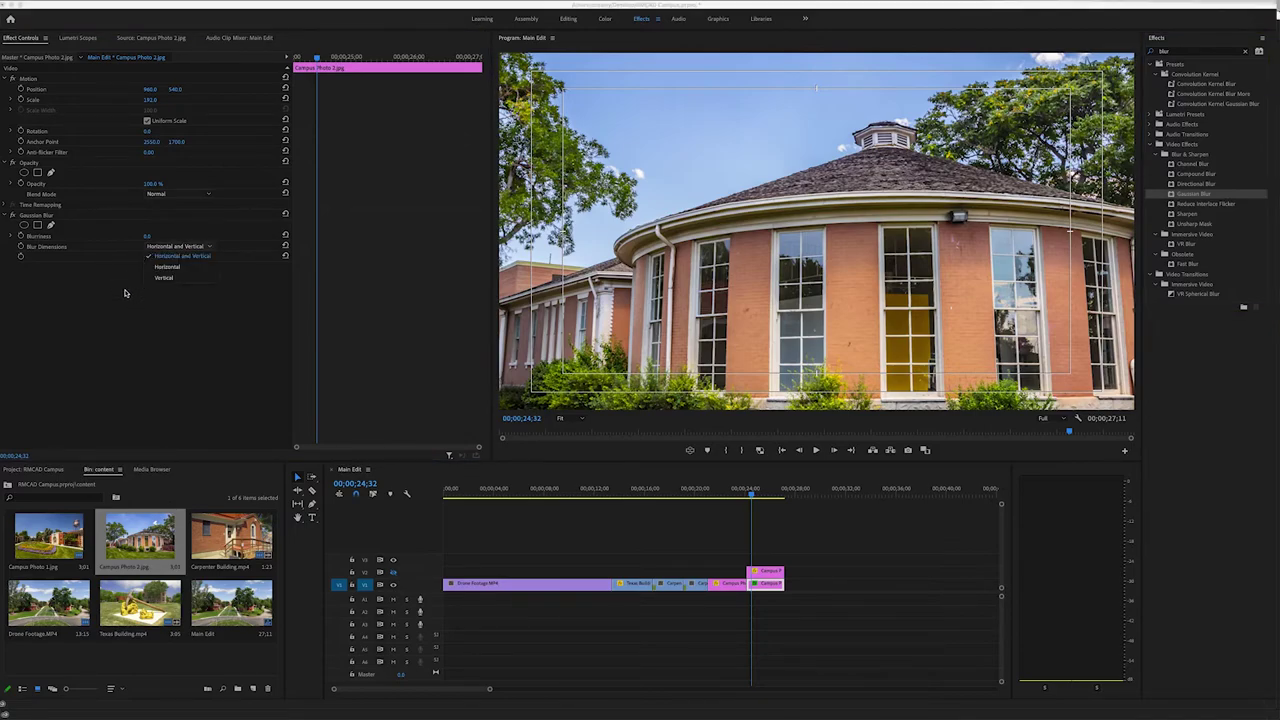
pyautogui.click(124, 290)
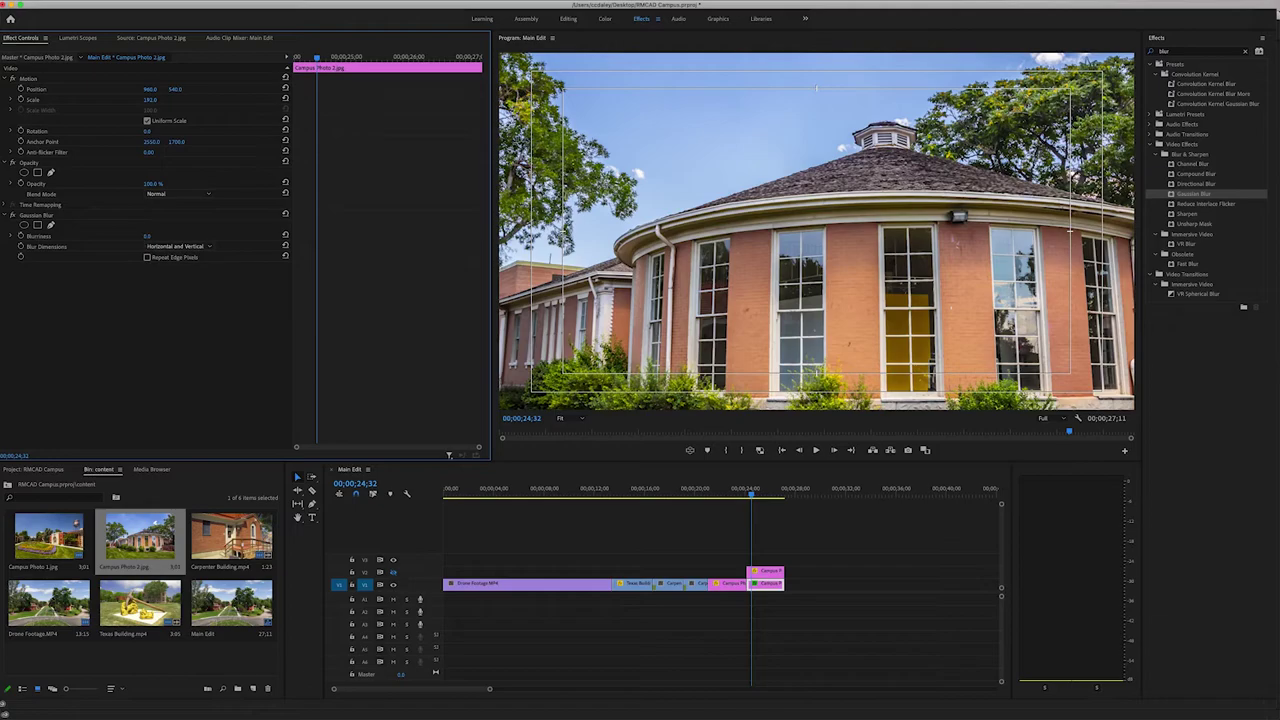
pyautogui.moveTo(148, 236); pyautogui.dragTo(240, 236)
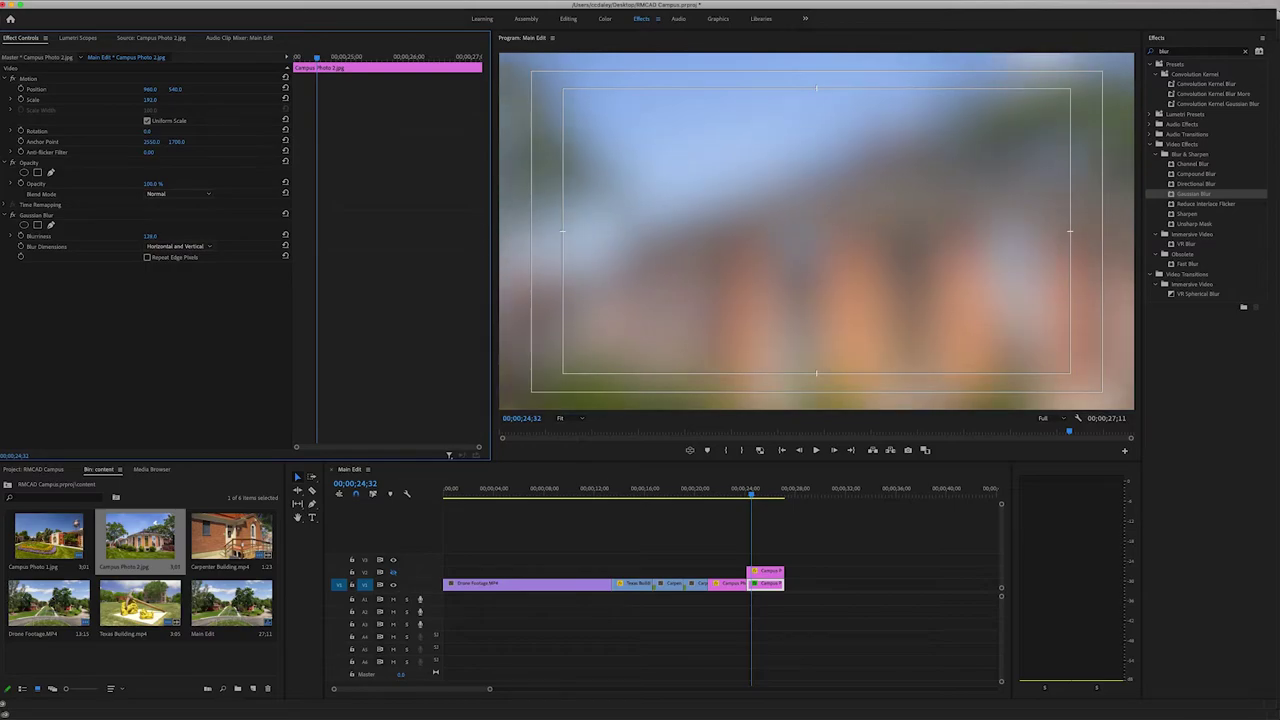
pyautogui.moveTo(150, 236); pyautogui.dragTo(120, 236)
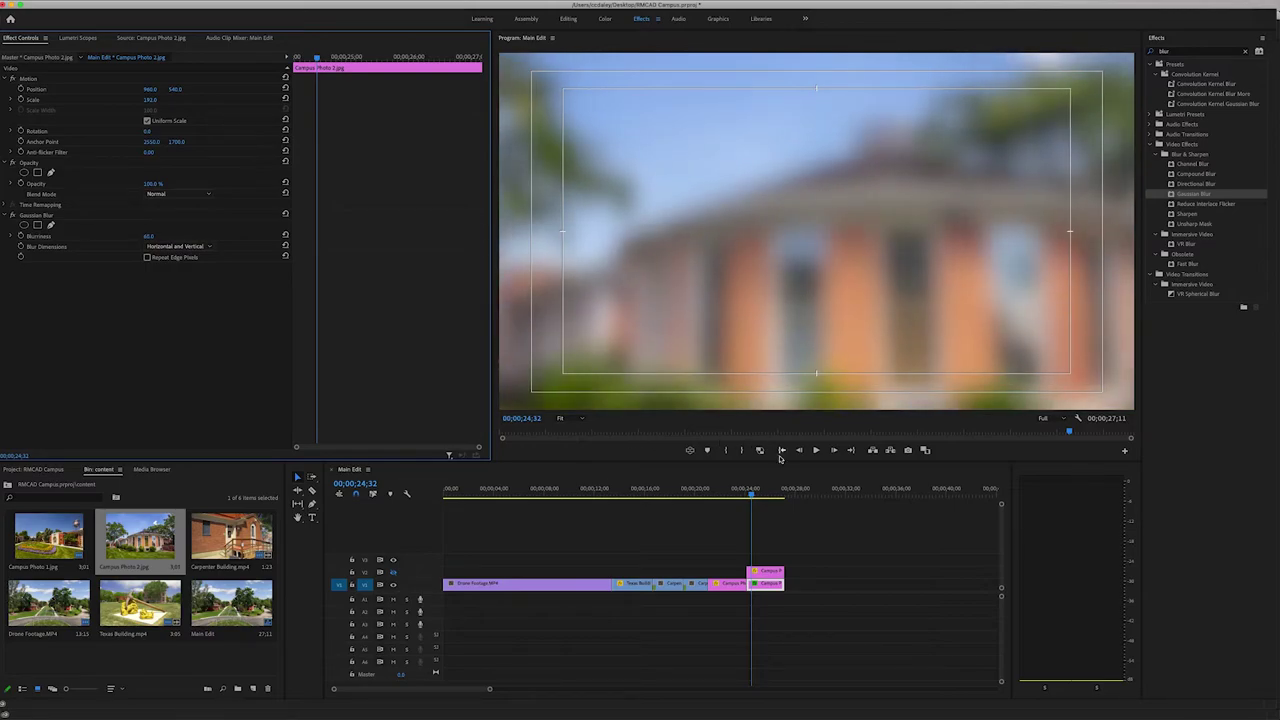
pyautogui.moveTo(744, 490)
pyautogui.mouseDown()
pyautogui.moveTo(718, 497)
pyautogui.moveTo(757, 497)
pyautogui.mouseUp()
pyautogui.moveTo(150, 236); pyautogui.dragTo(100, 236)
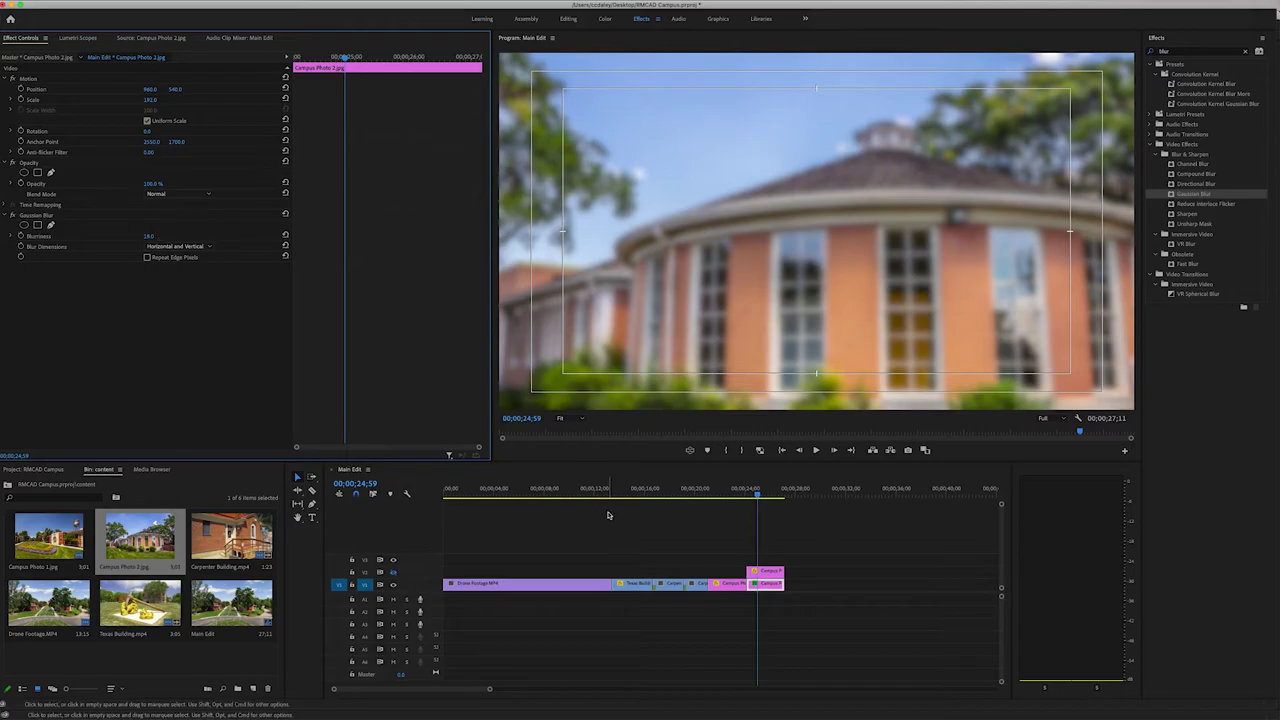
pyautogui.click(793, 565)
pyautogui.click(772, 572)
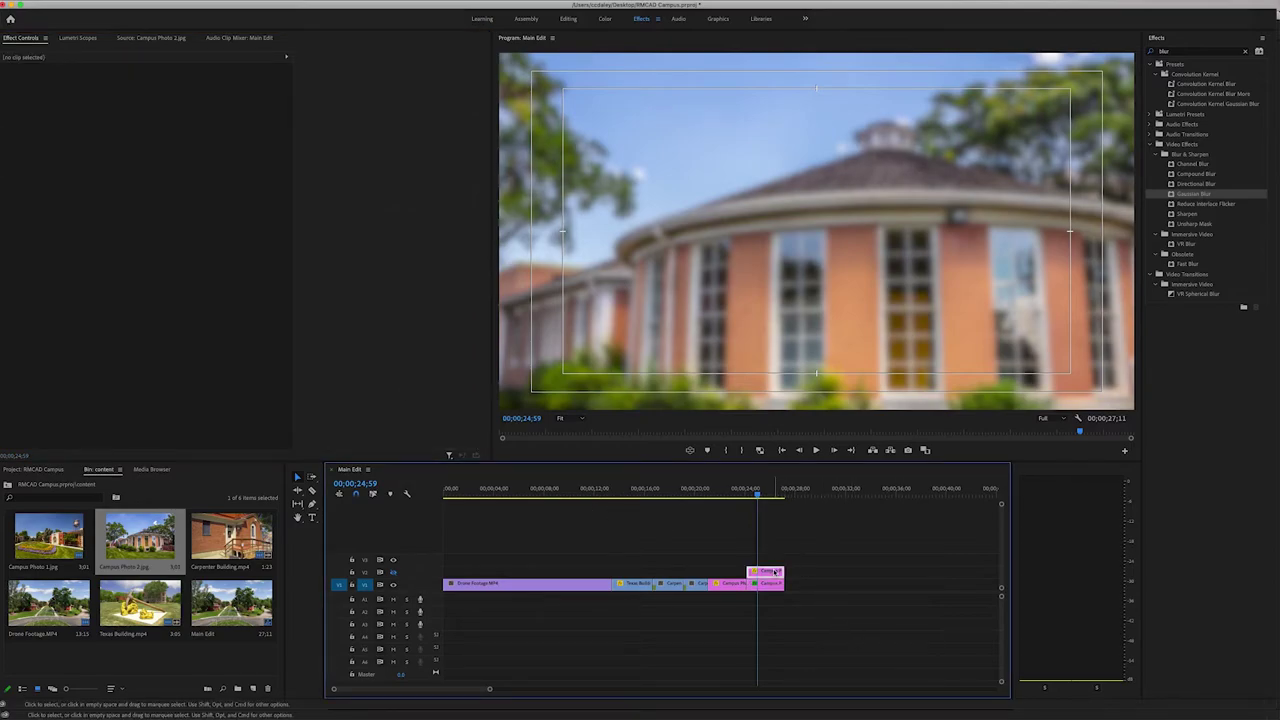
pyautogui.click(393, 572)
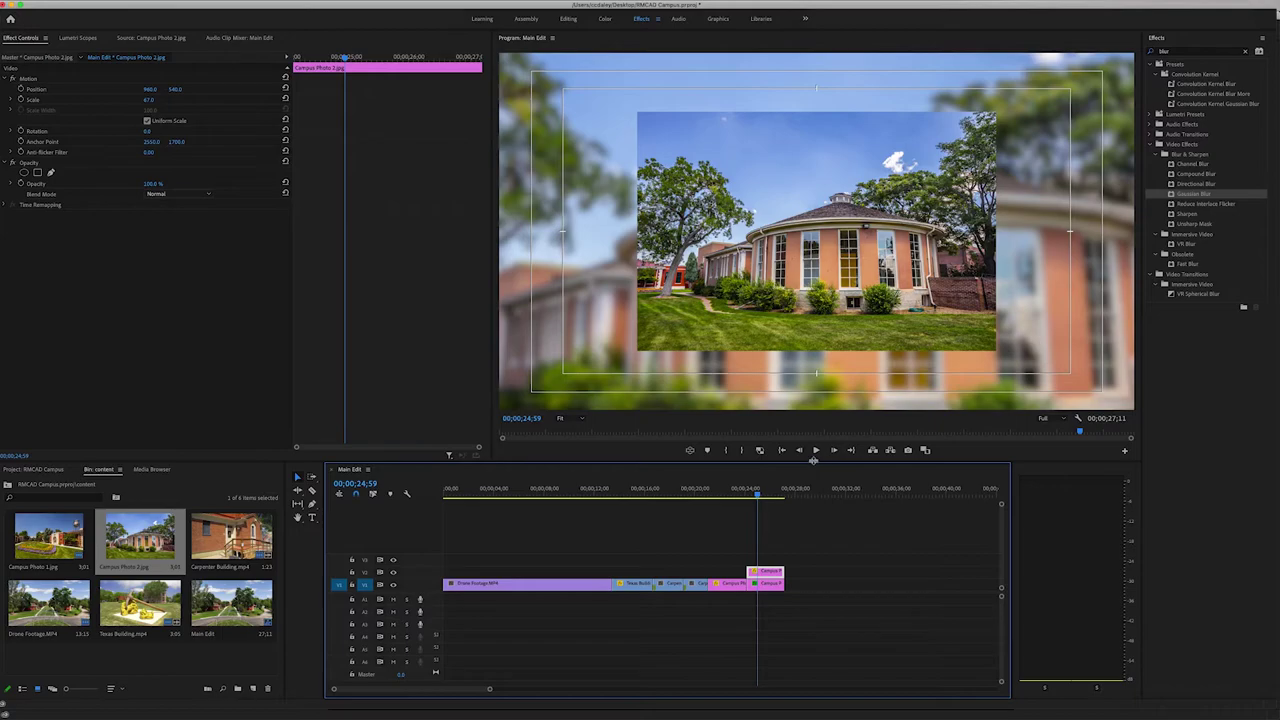
pyautogui.moveTo(768, 593); pyautogui.dragTo(767, 590)
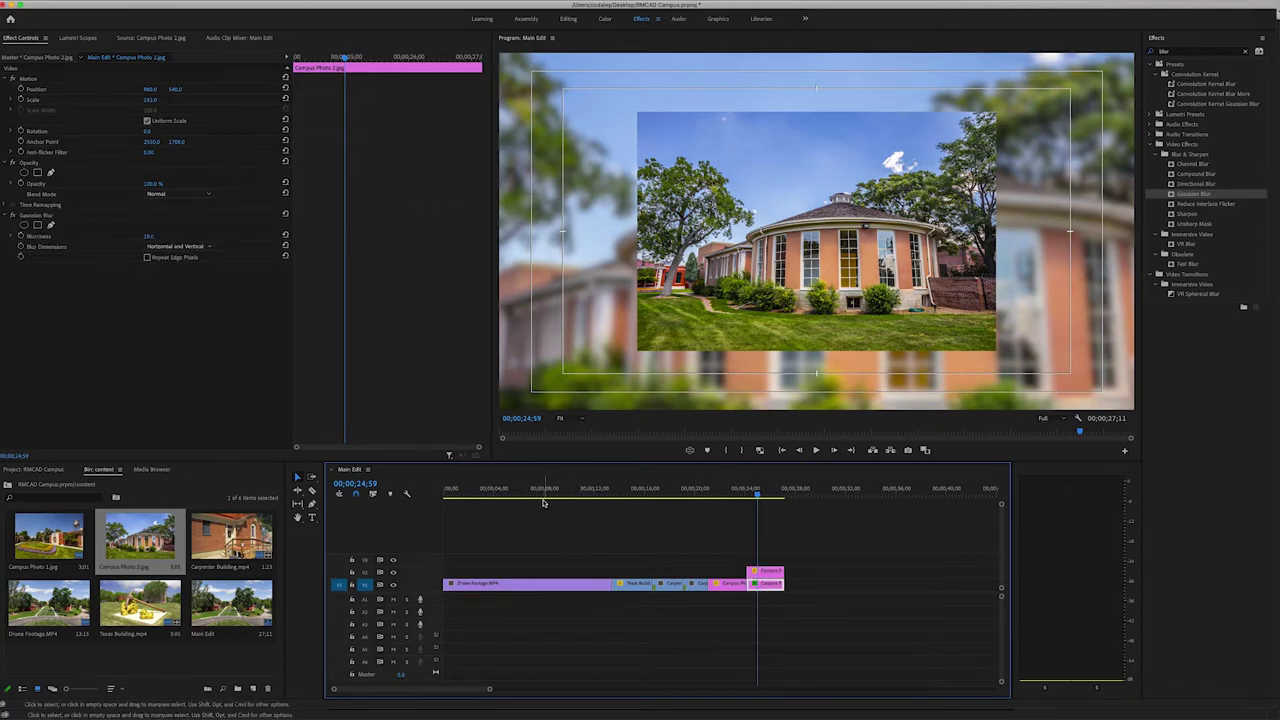
pyautogui.click(12, 216)
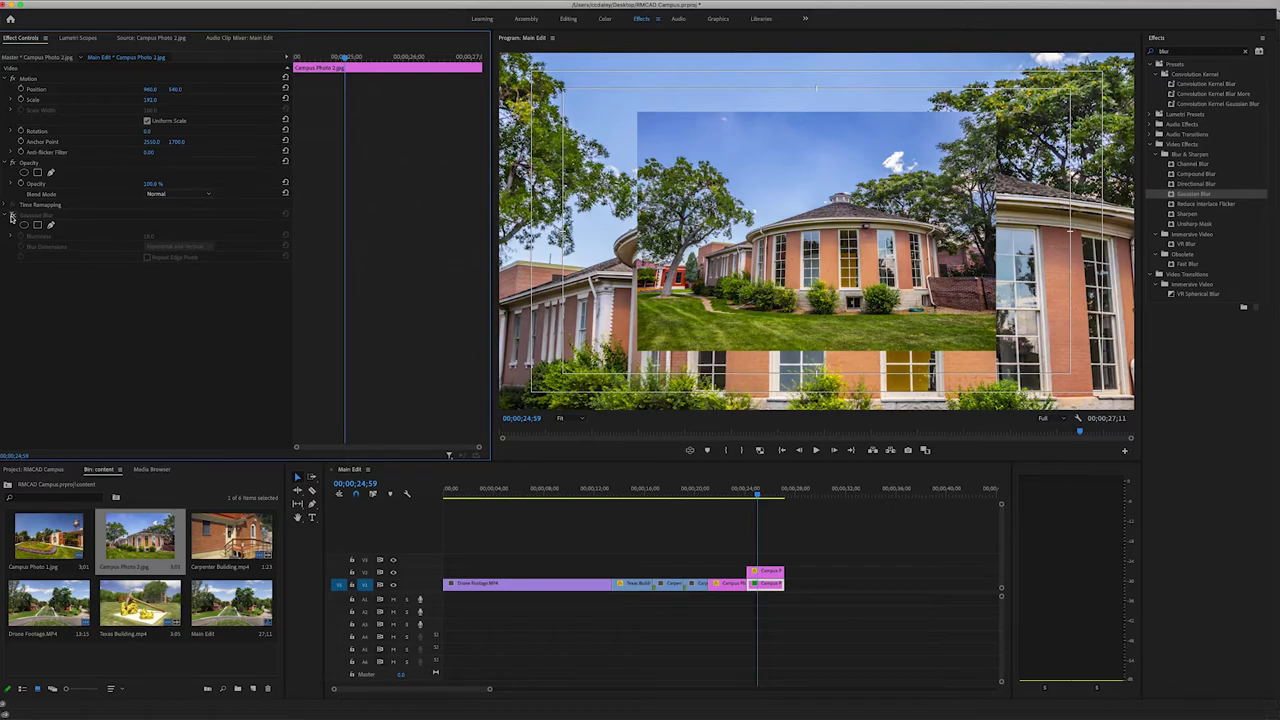
pyautogui.click(12, 216)
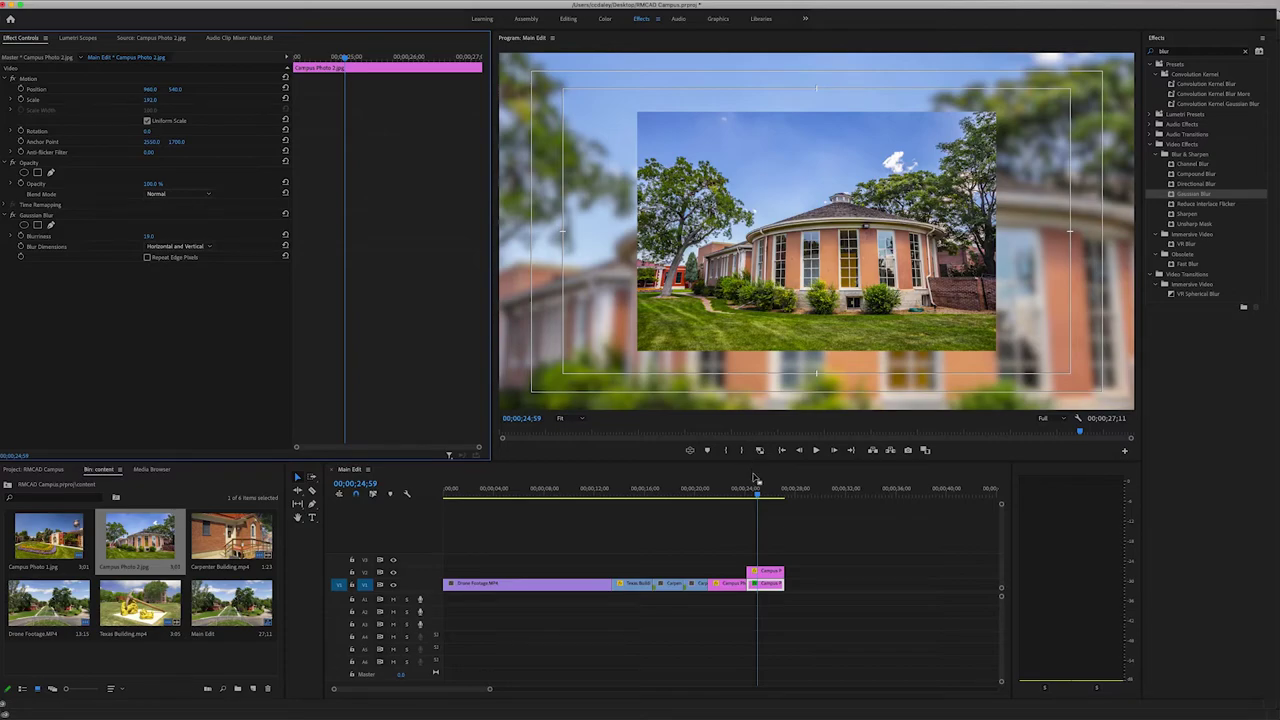
pyautogui.click(392, 573)
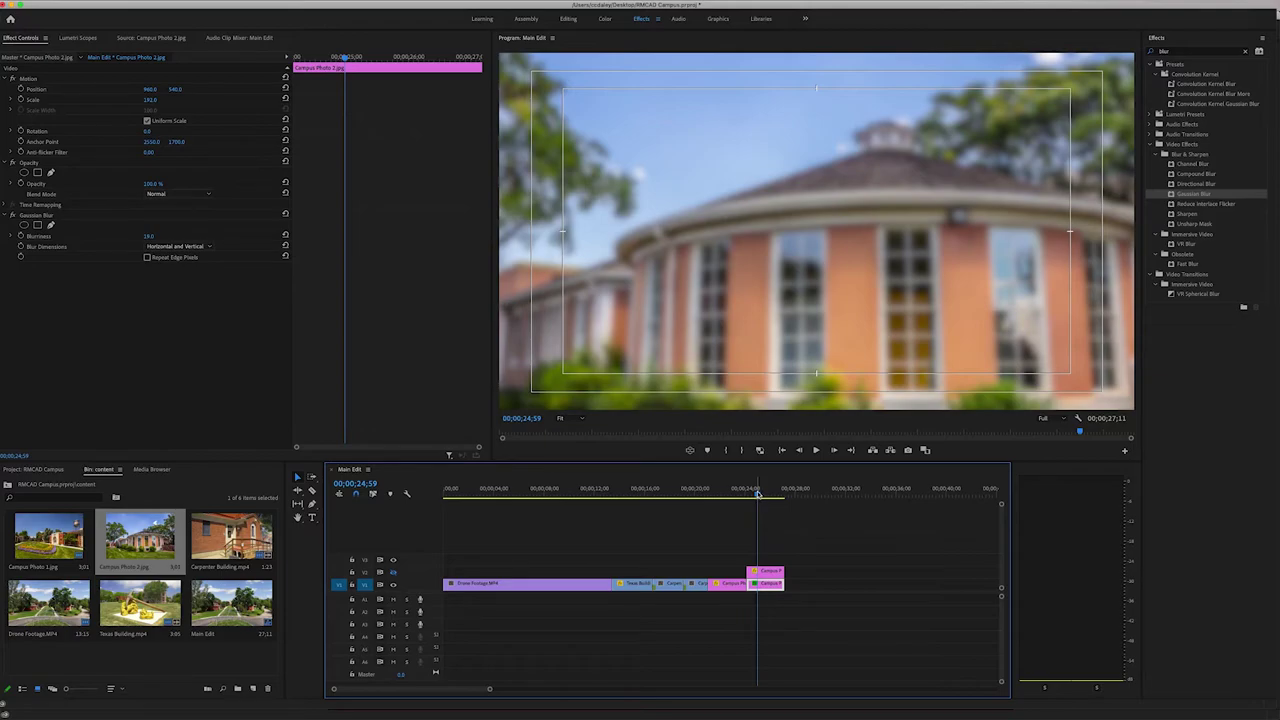
# Keyframe the blurred background's Scale from about 192 at 24;09 down to 188 near the end.
pyautogui.moveTo(758, 494); pyautogui.dragTo(753, 496)
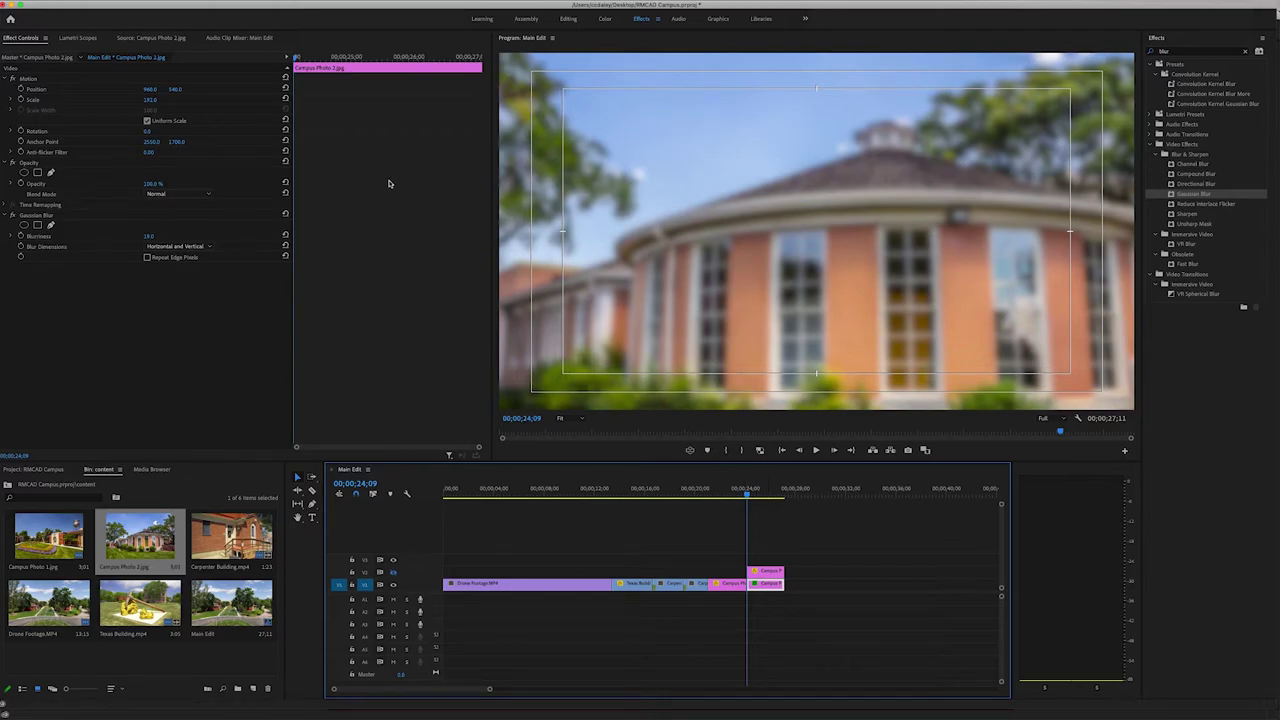
pyautogui.click(21, 100)
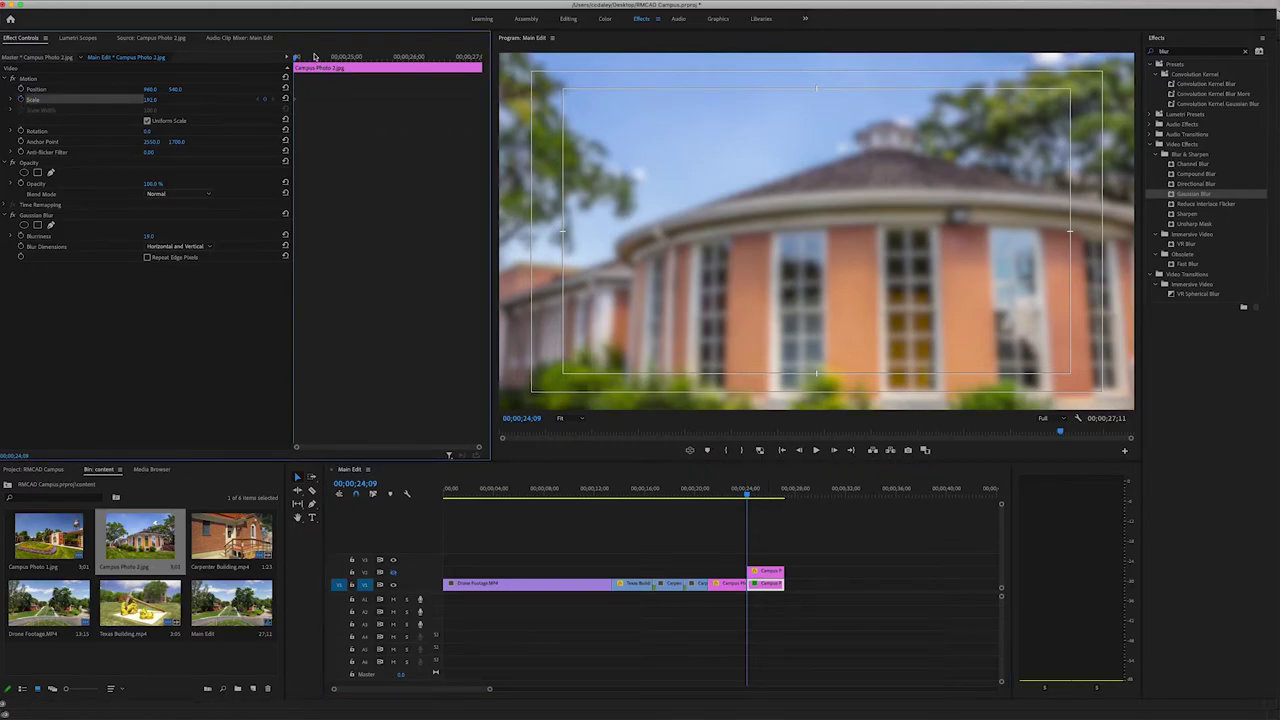
pyautogui.moveTo(316, 58); pyautogui.dragTo(360, 59)
pyautogui.click(151, 99)
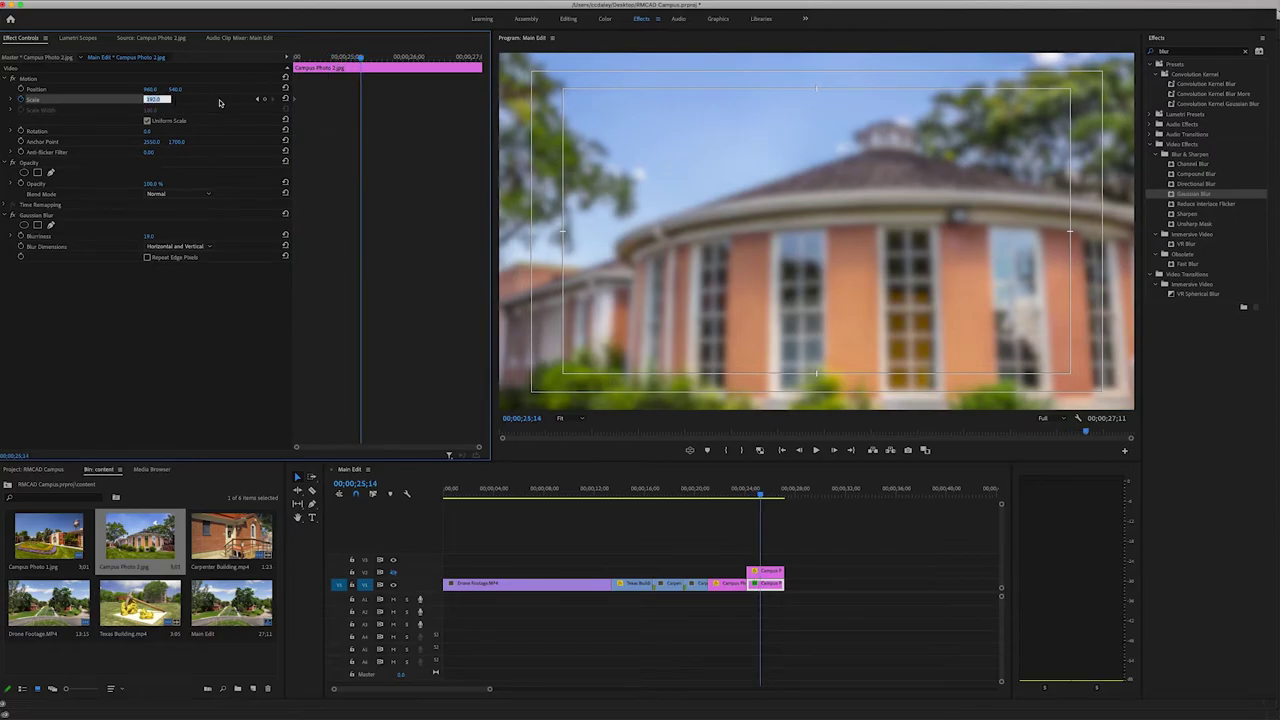
pyautogui.write('107')
pyautogui.press('Return')
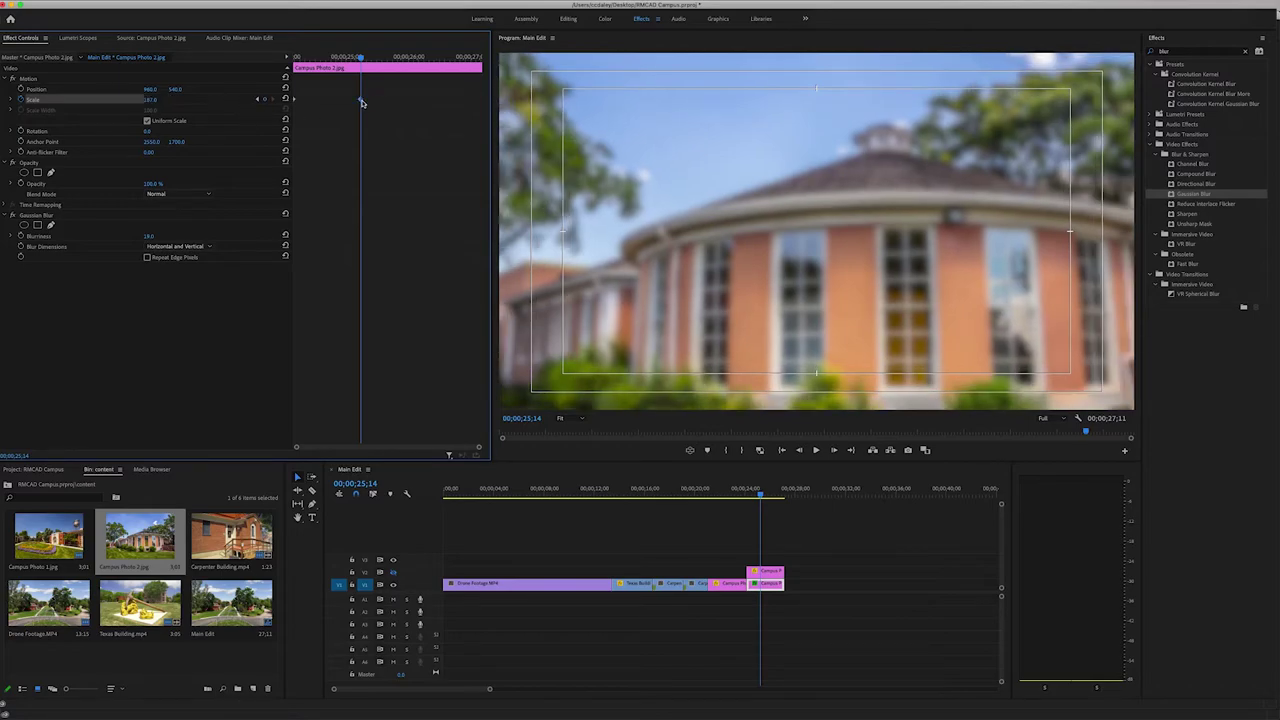
pyautogui.moveTo(362, 100); pyautogui.dragTo(481, 99)
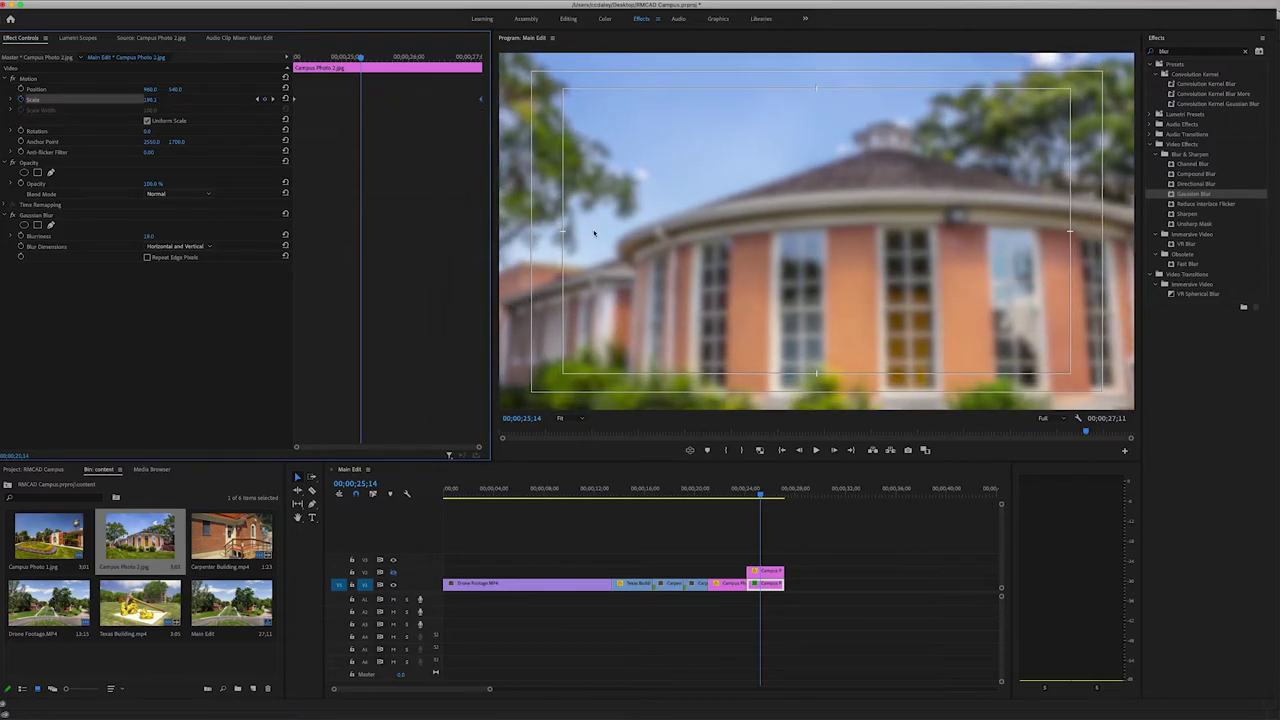
# Replay the ending to review the background's scale animation, then unhide V2.
pyautogui.moveTo(762, 492); pyautogui.dragTo(749, 492)
pyautogui.press('space')
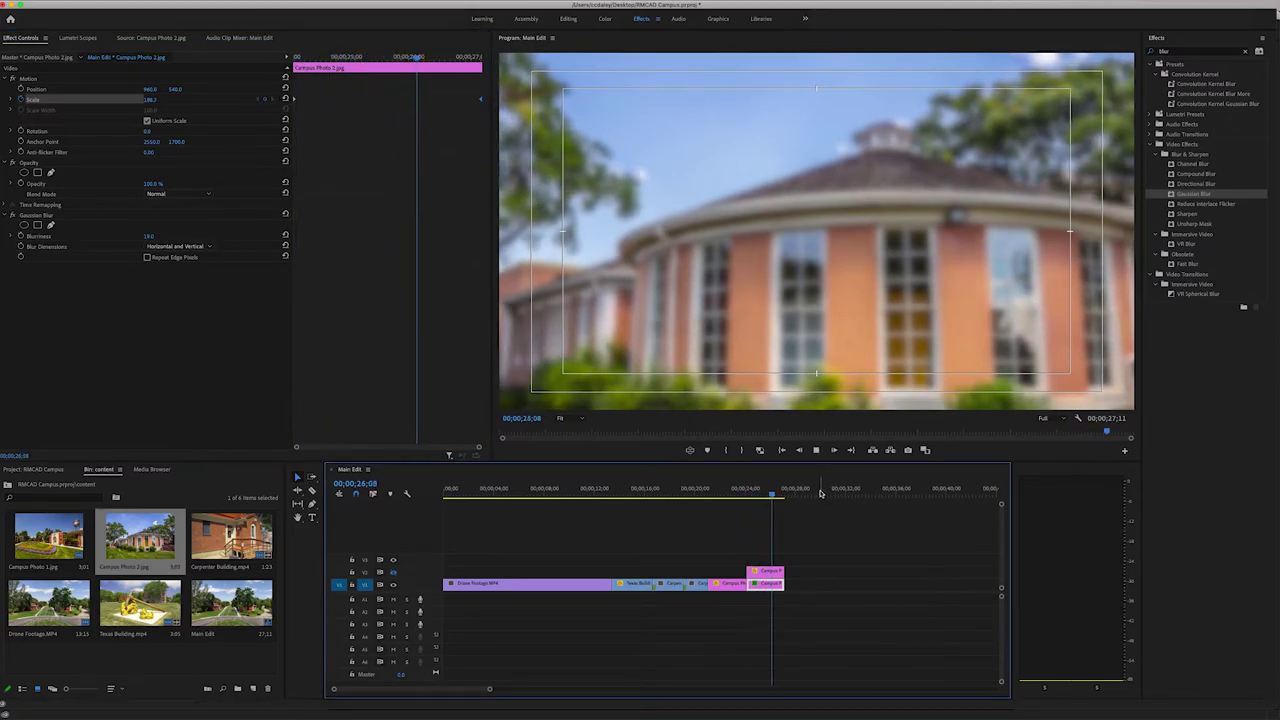
pyautogui.click(751, 495)
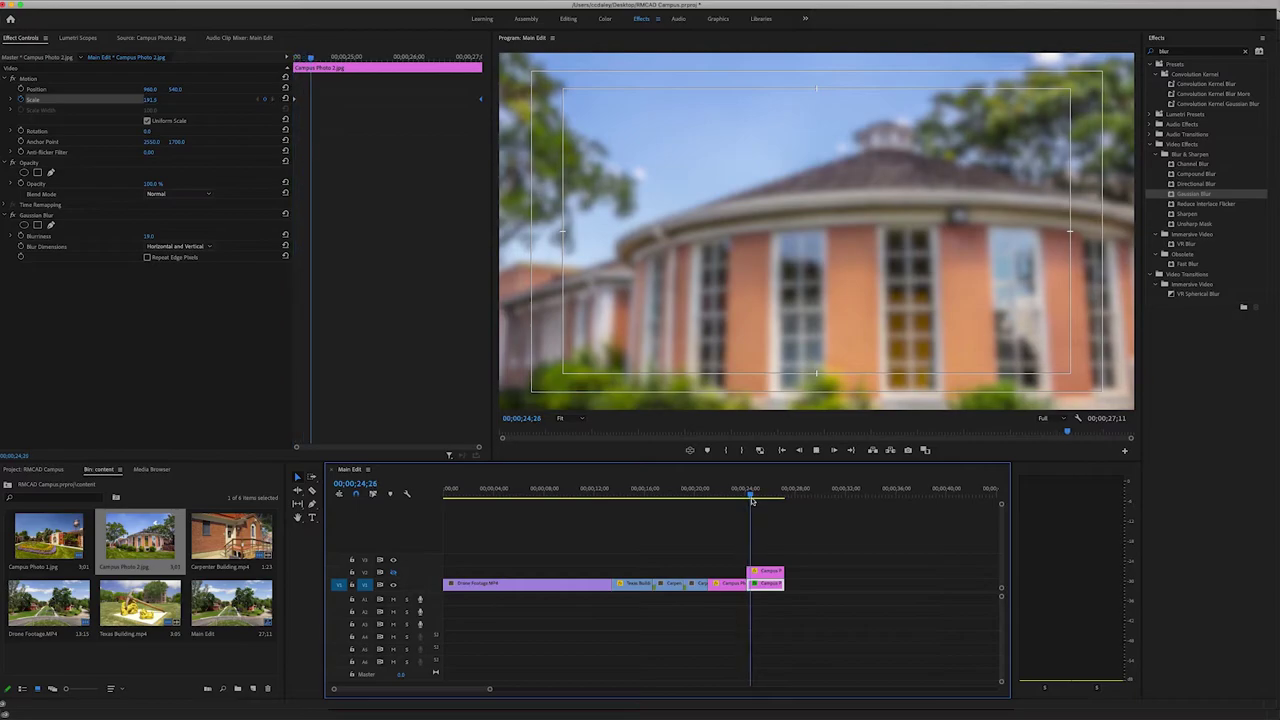
pyautogui.click(749, 495)
pyautogui.press('space')
pyautogui.moveTo(750, 500); pyautogui.dragTo(776, 496)
pyautogui.press('space')
pyautogui.click(753, 496)
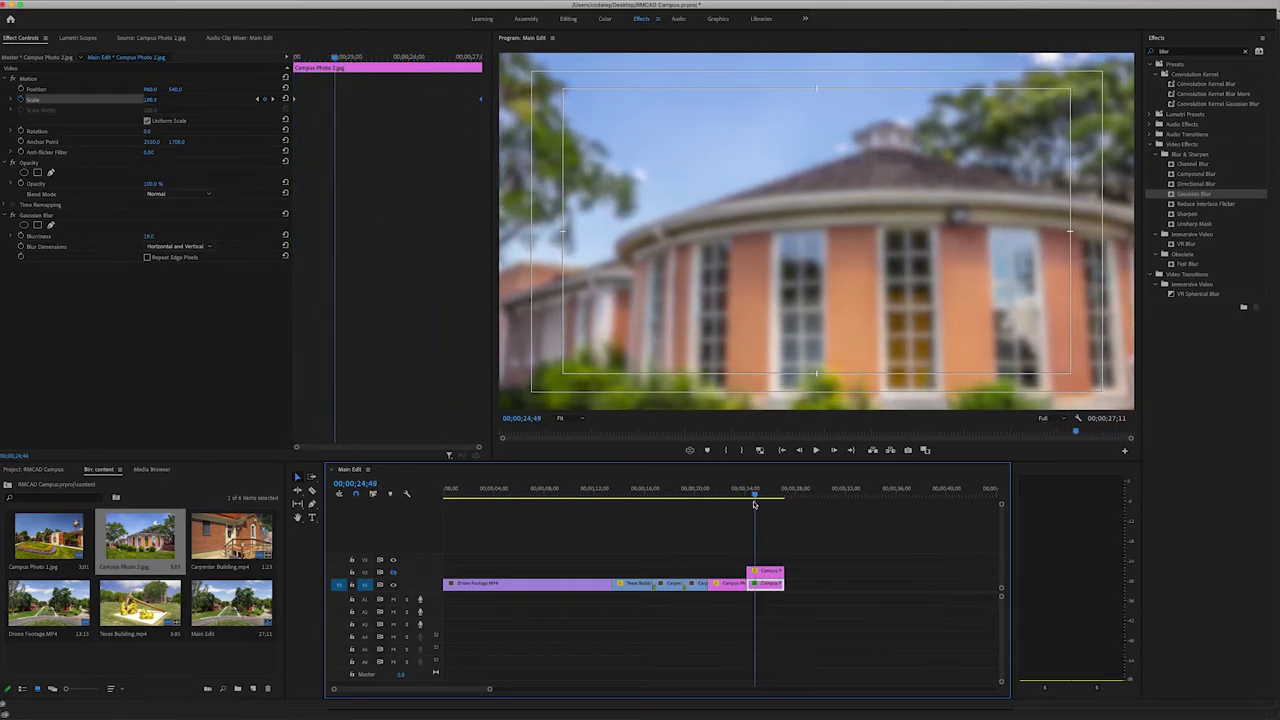
pyautogui.click(751, 500)
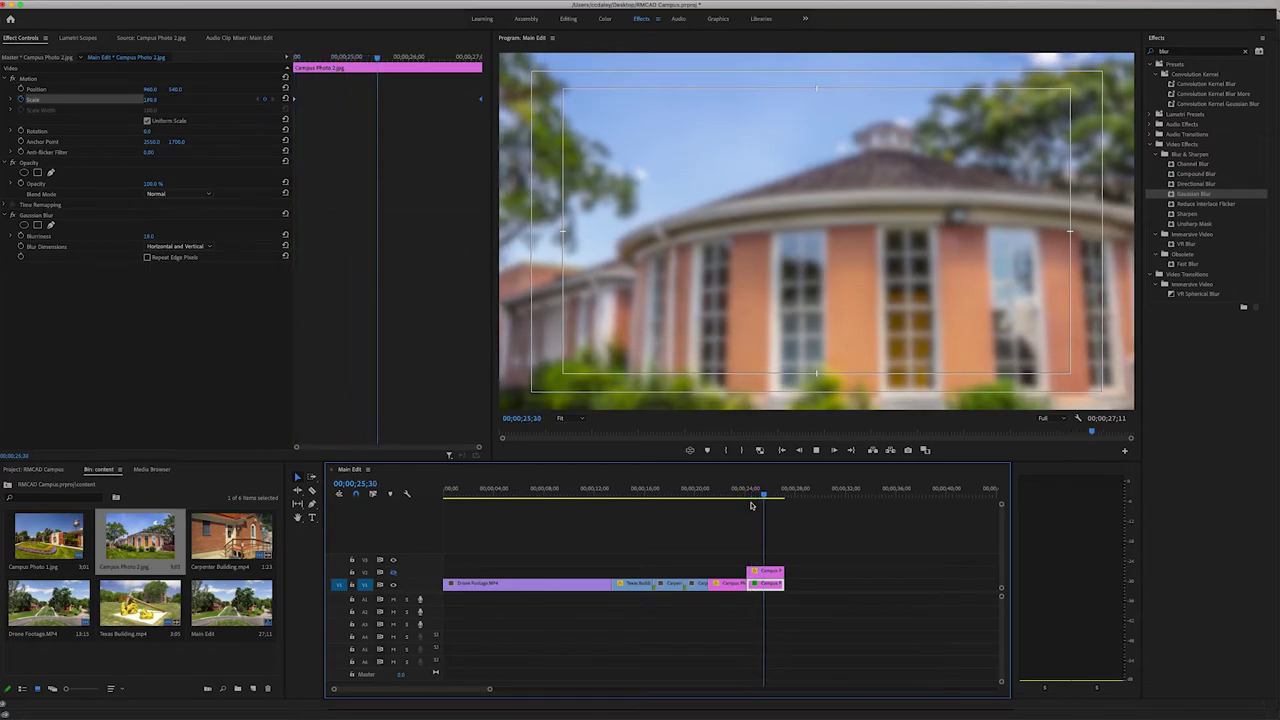
pyautogui.click(750, 499)
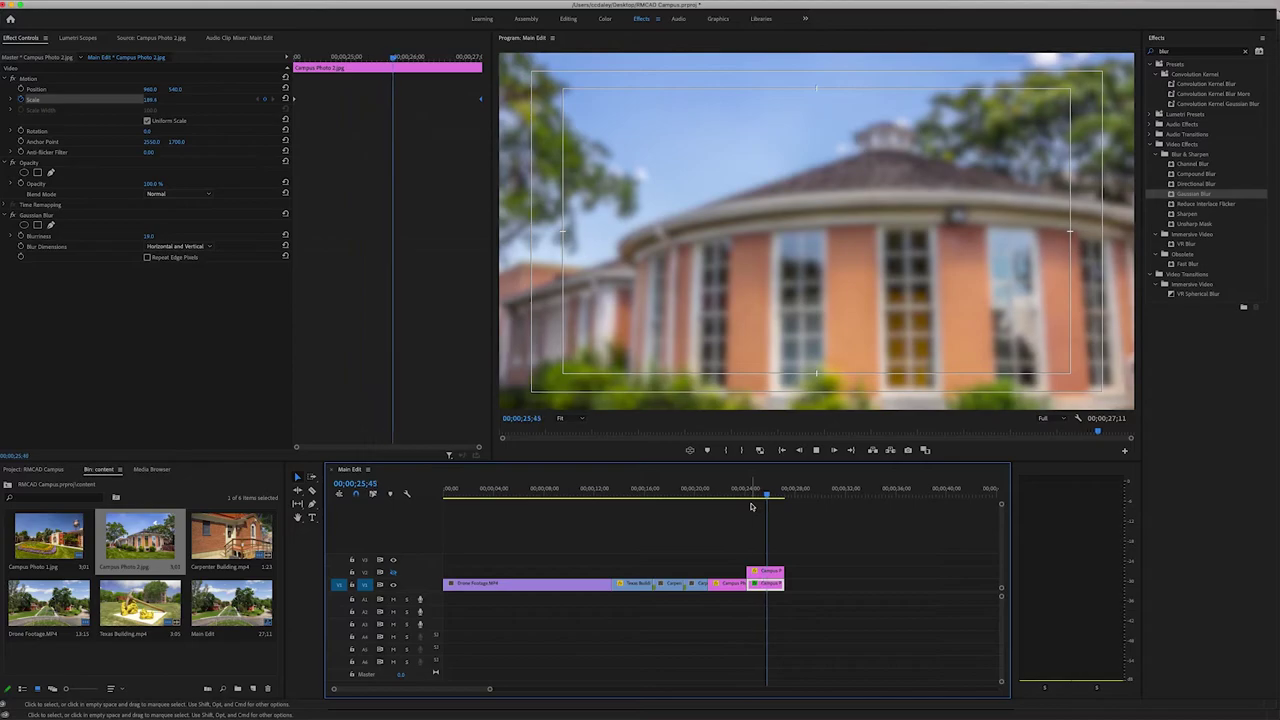
pyautogui.press('space')
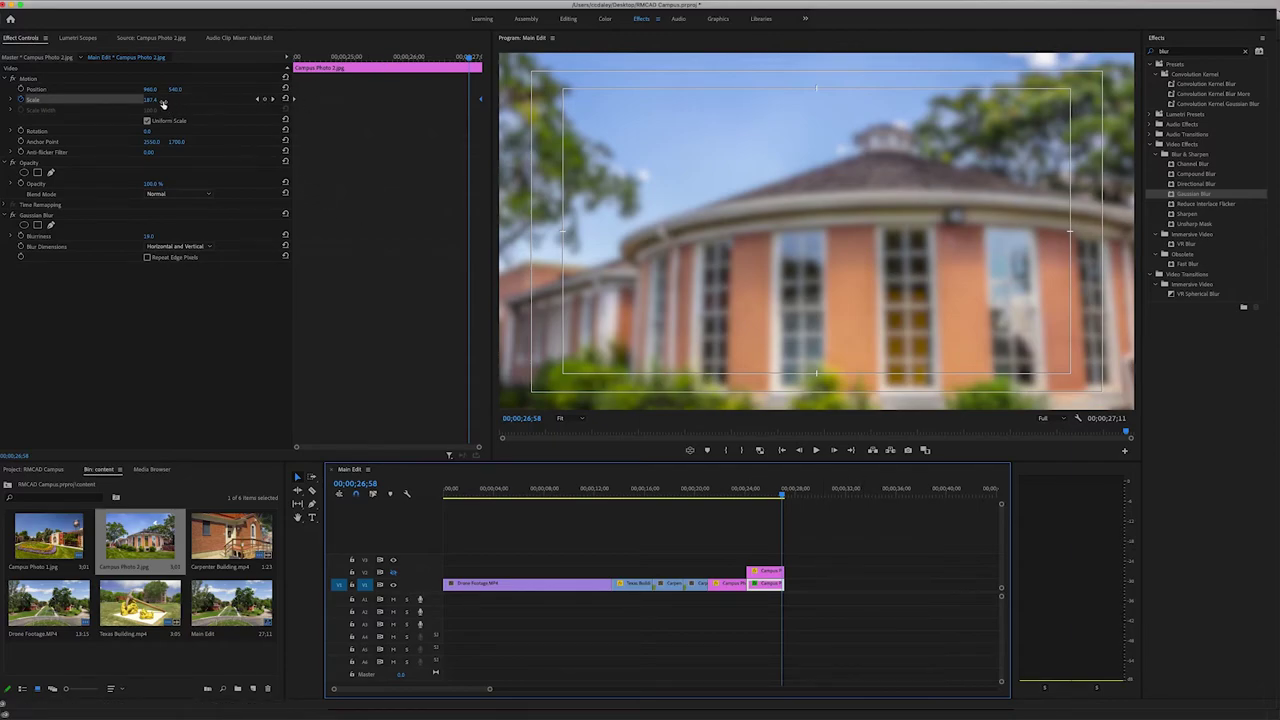
pyautogui.click(742, 498)
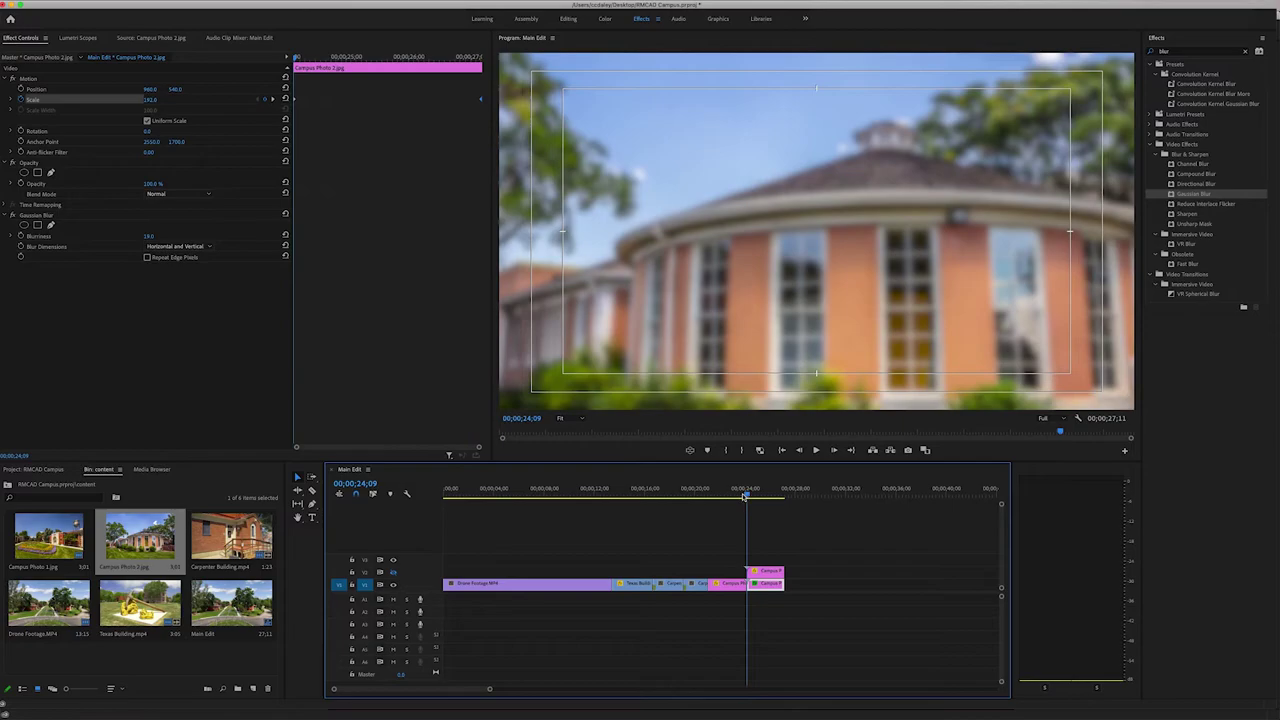
pyautogui.press('space')
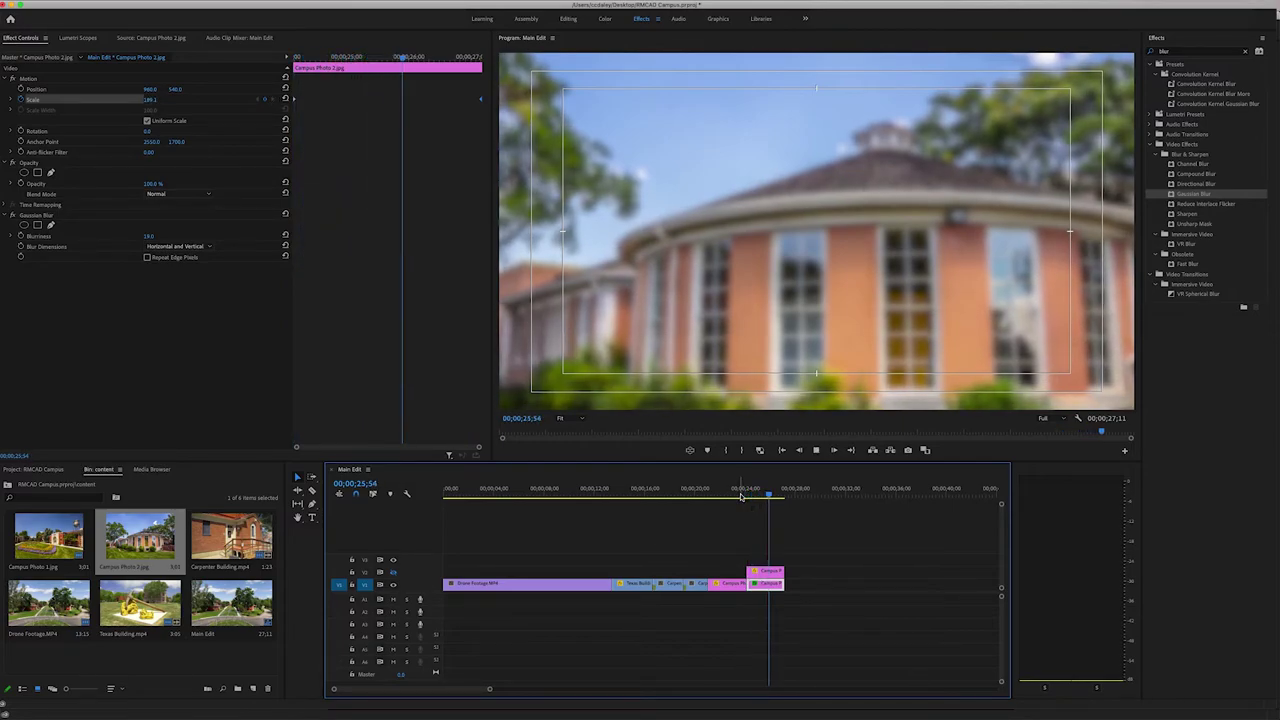
pyautogui.press('space')
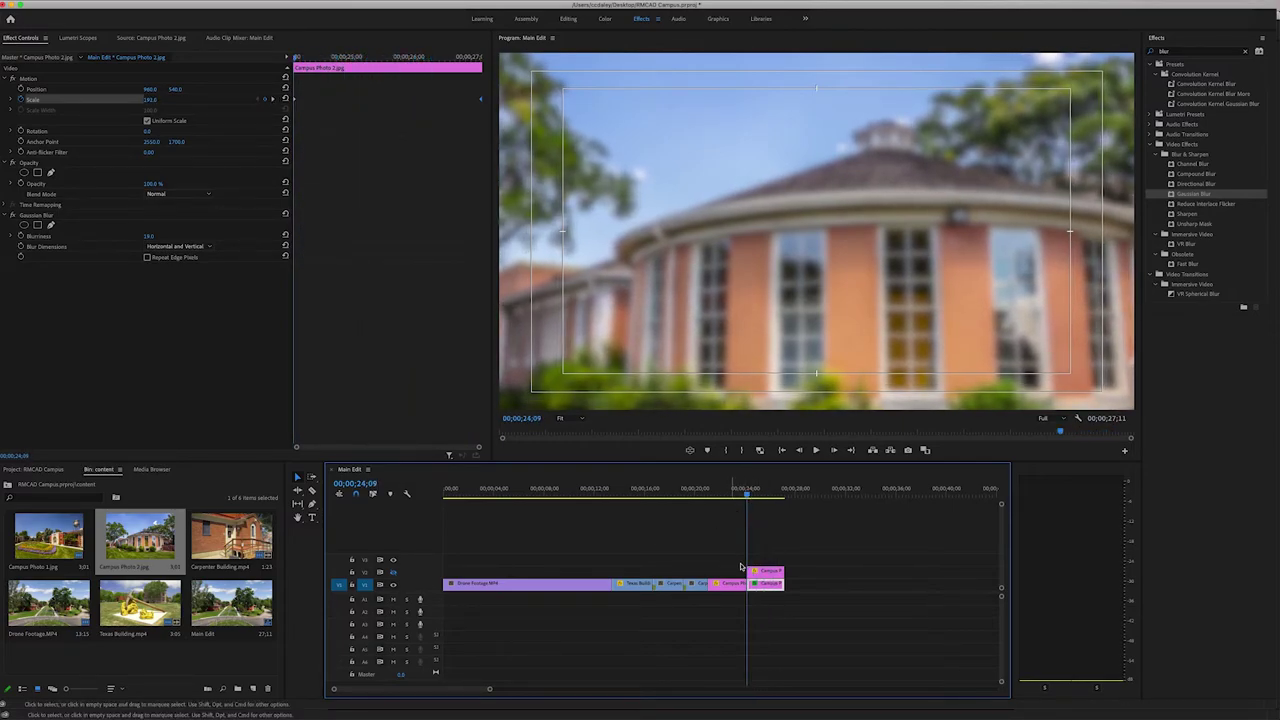
pyautogui.click(393, 572)
# Play the ending with the sharp inset visible over the blurred background.
pyautogui.click(586, 652)
pyautogui.press('space')
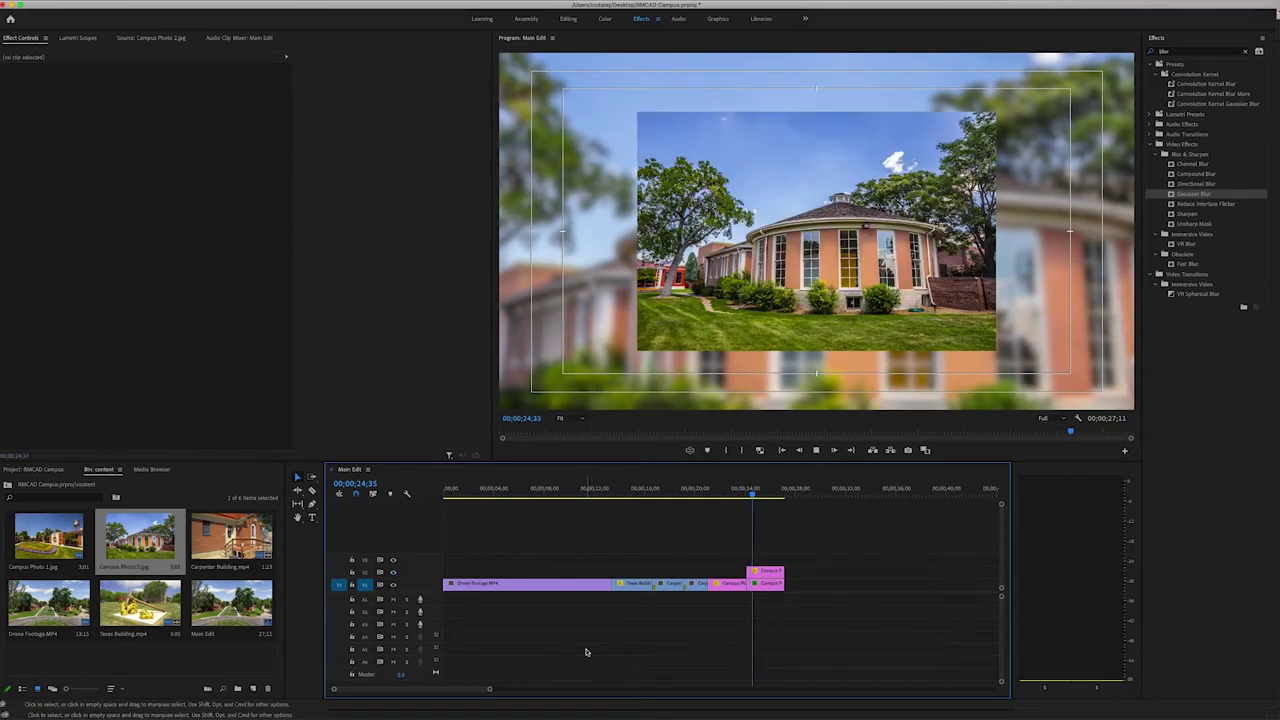
pyautogui.press('space')
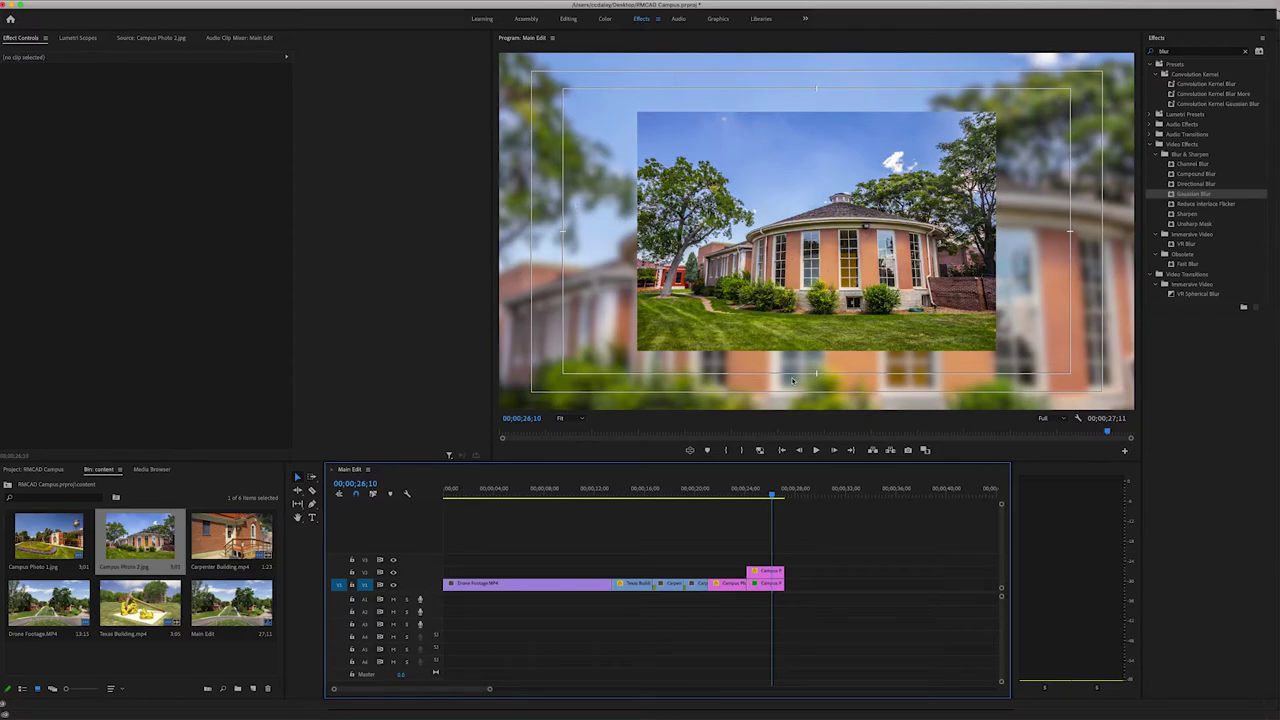
pyautogui.moveTo(777, 490); pyautogui.dragTo(746, 490)
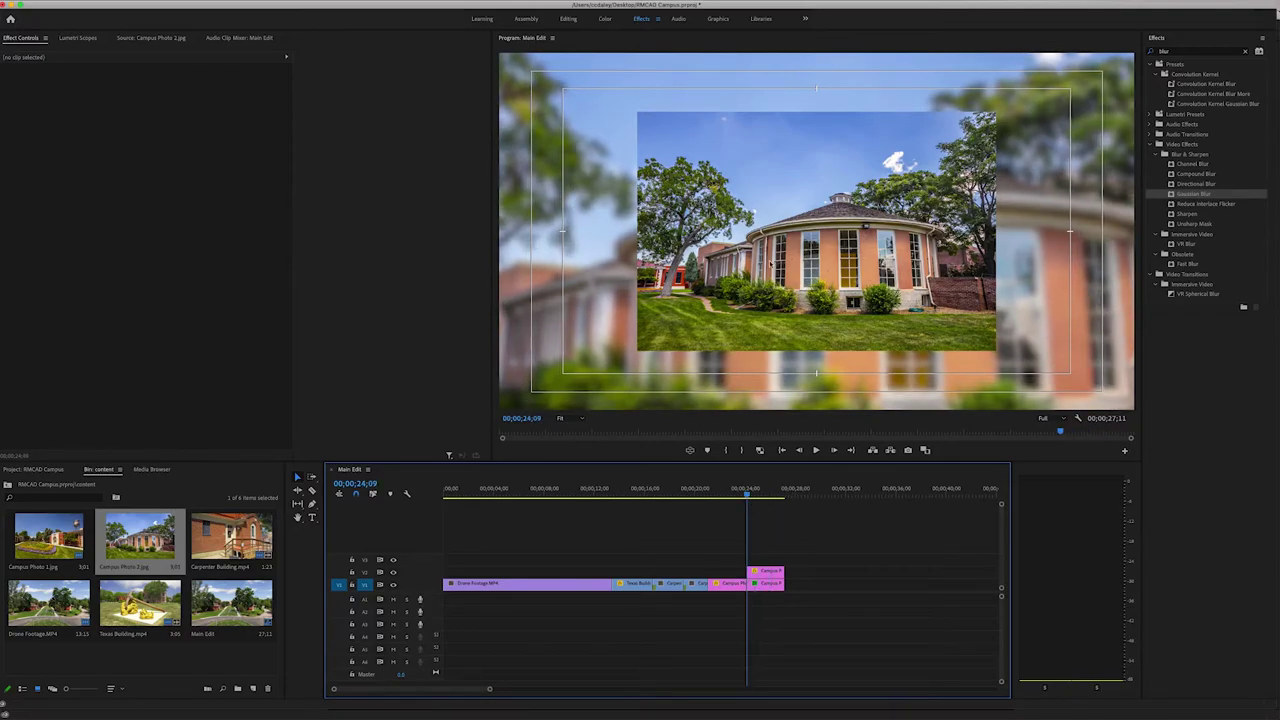
pyautogui.press('space')
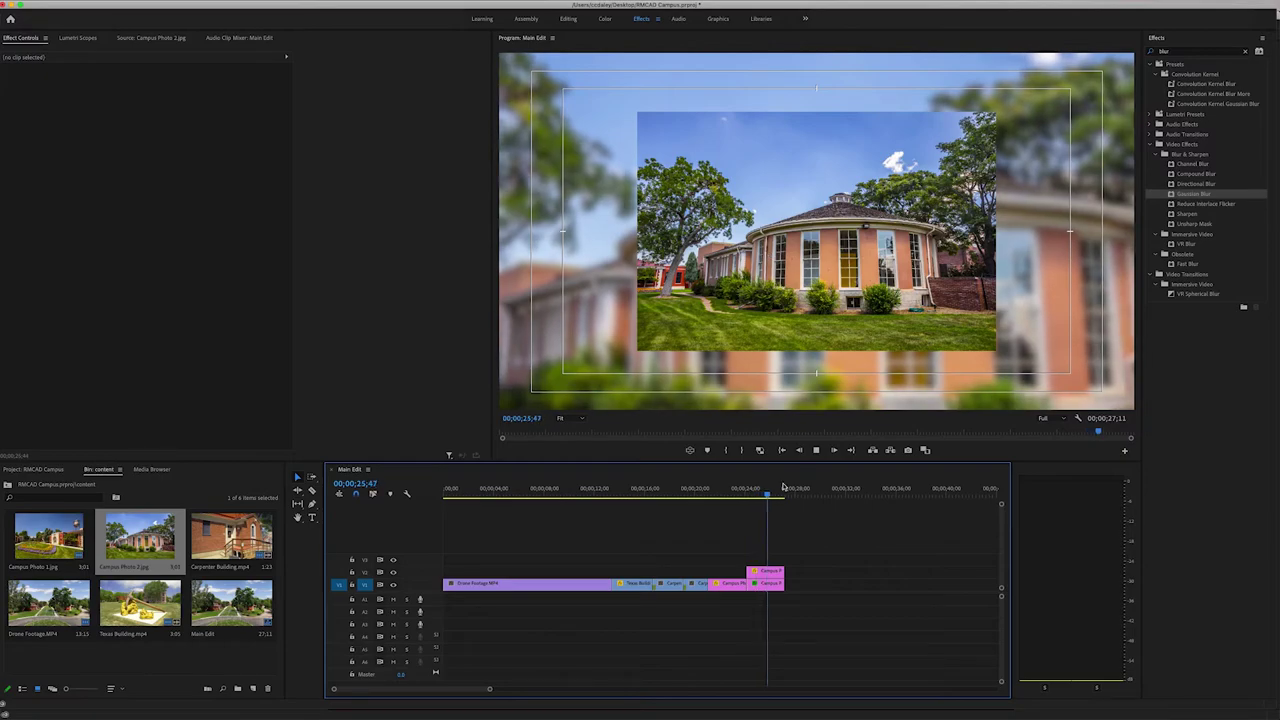
pyautogui.click(752, 490)
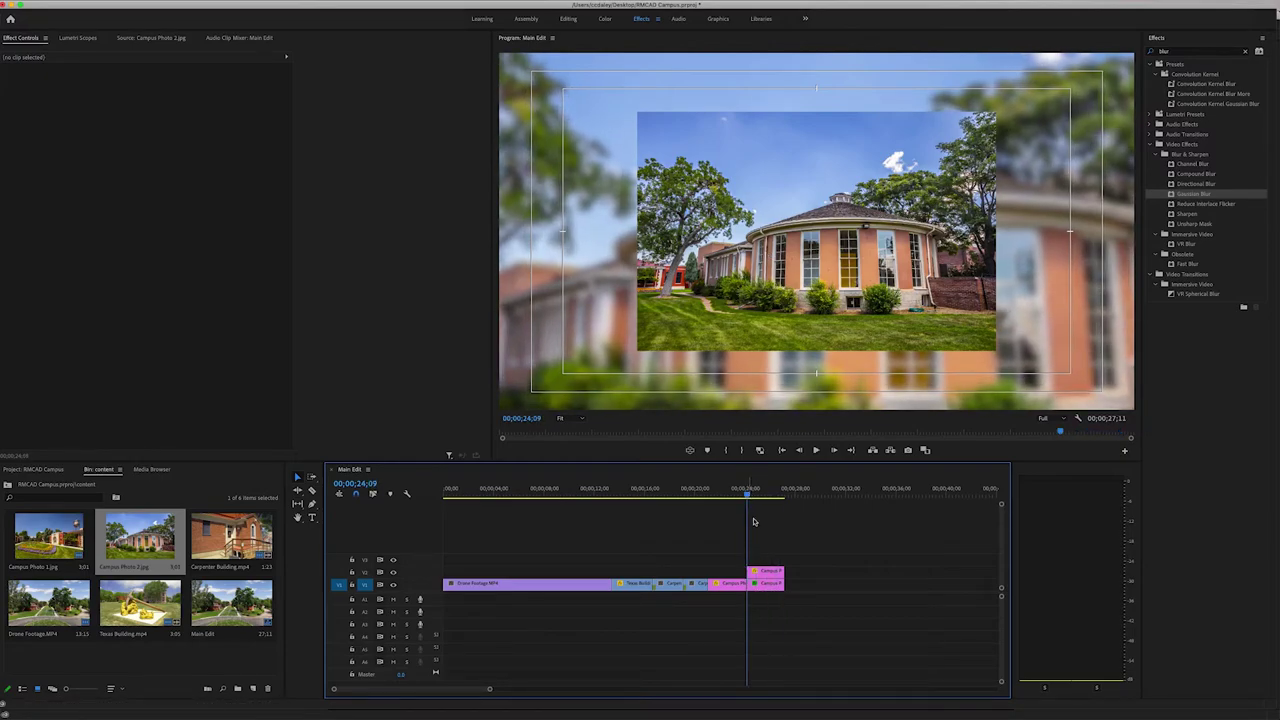
# Keyframe the inset's Scale from 67 at its start to about 69 at 25;24.
pyautogui.click(766, 574)
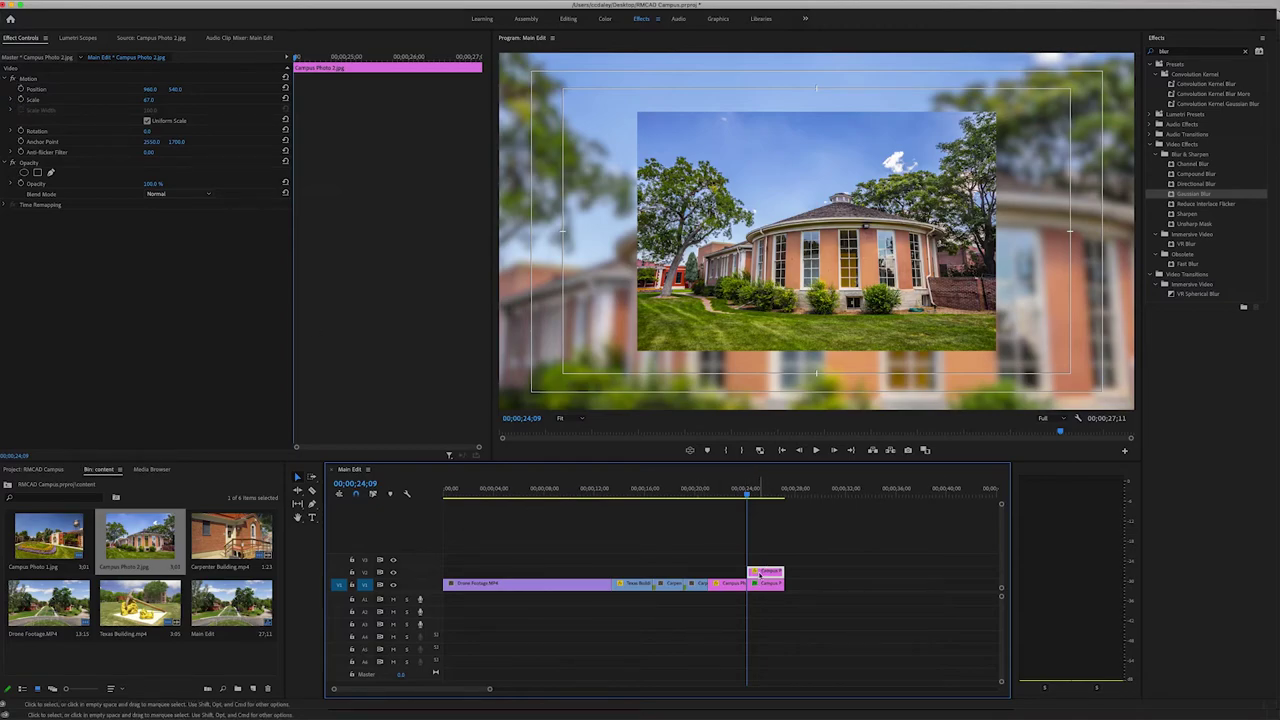
pyautogui.click(21, 99)
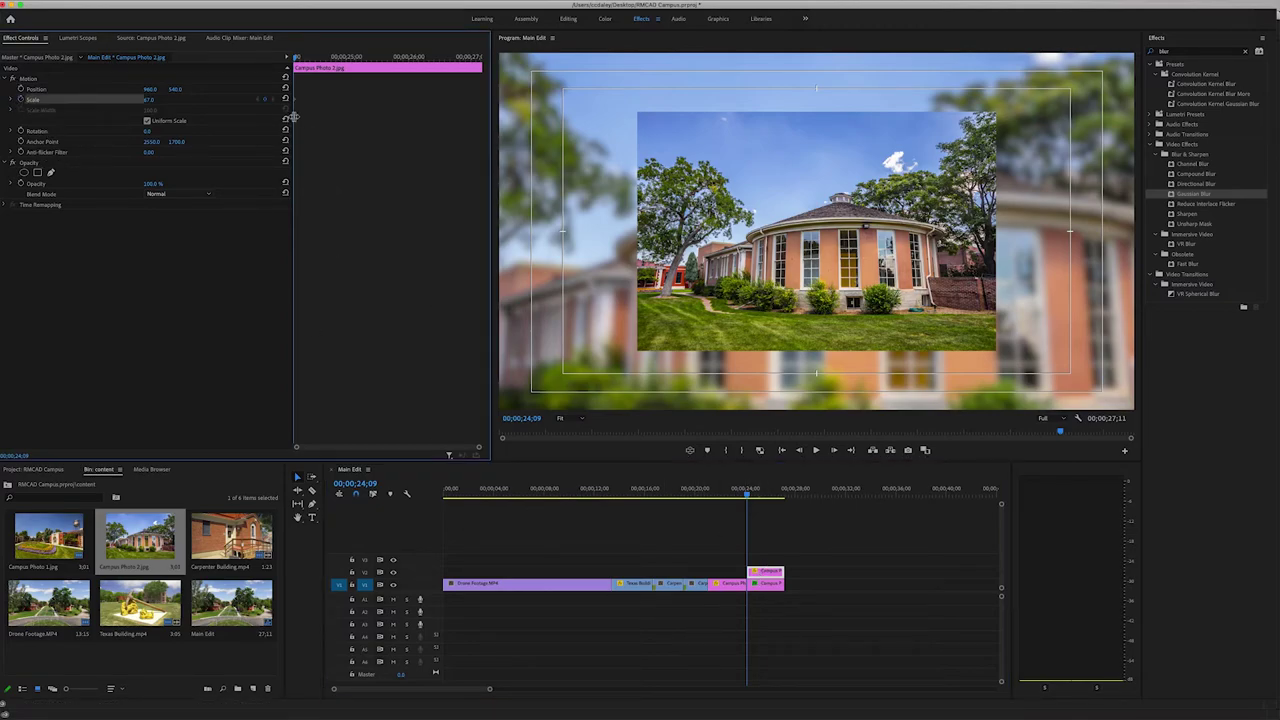
pyautogui.moveTo(305, 60); pyautogui.dragTo(371, 70)
pyautogui.click(149, 99)
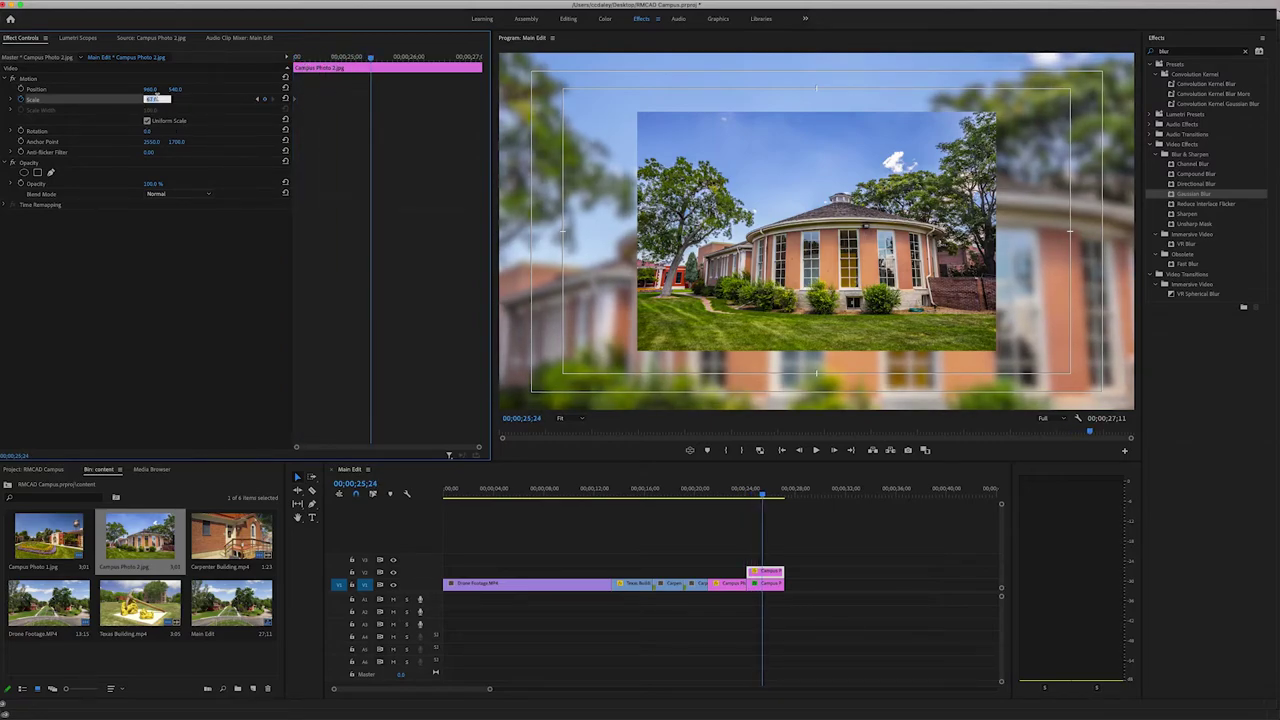
pyautogui.press('Up')
pyautogui.press('Up')
pyautogui.press('Up')
pyautogui.press('Up')
pyautogui.press('Up')
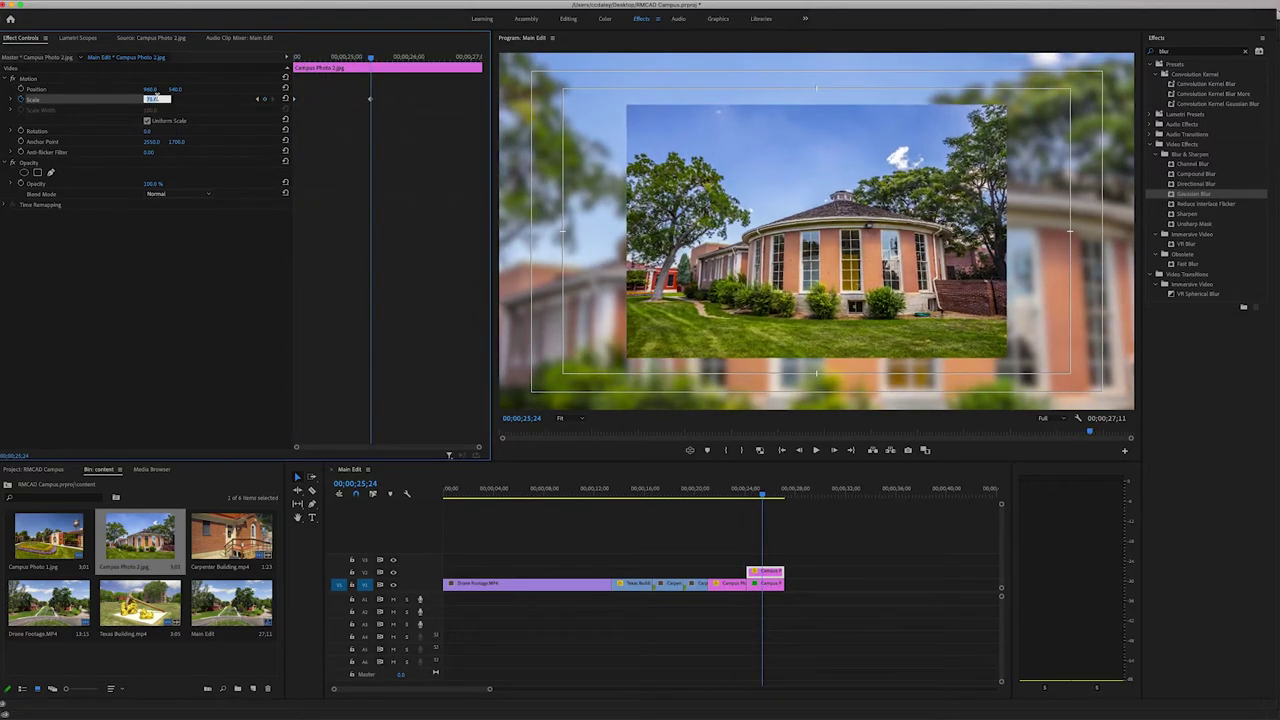
pyautogui.press('Down')
pyautogui.press('Down')
pyautogui.press('Down')
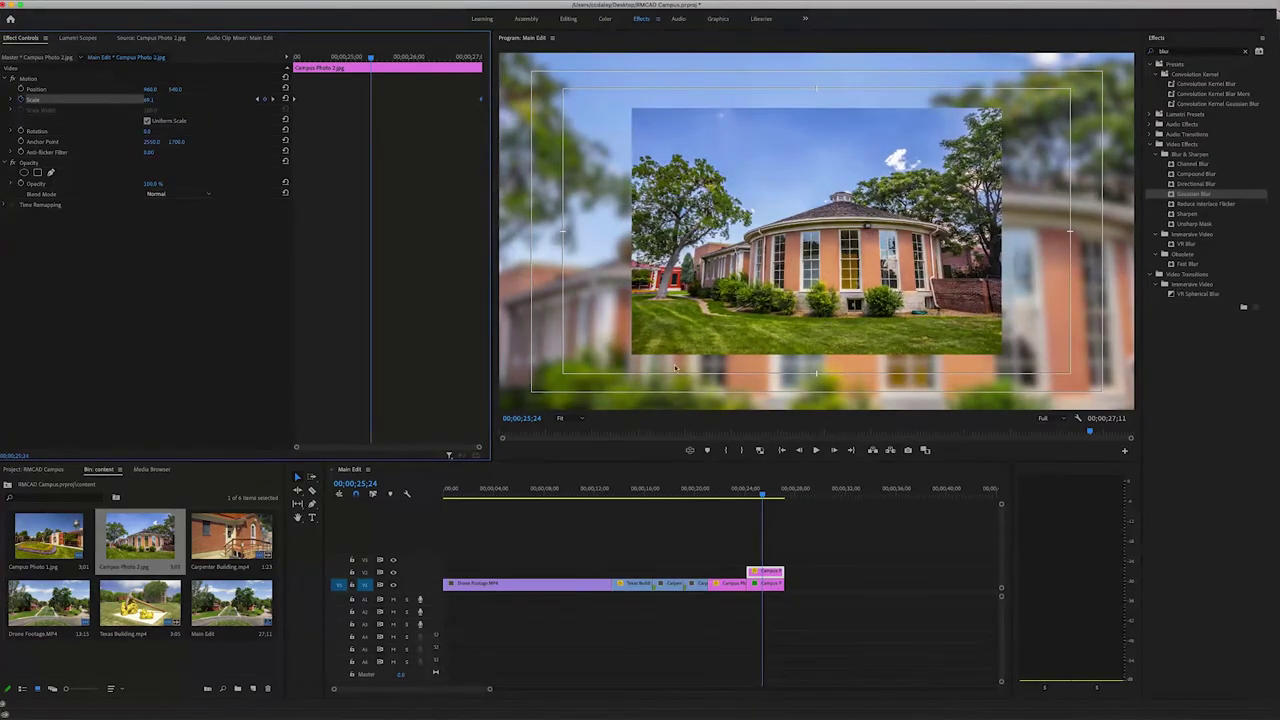
# Preview the inset's scale animation from the photo clip's start.
pyautogui.click(814, 528)
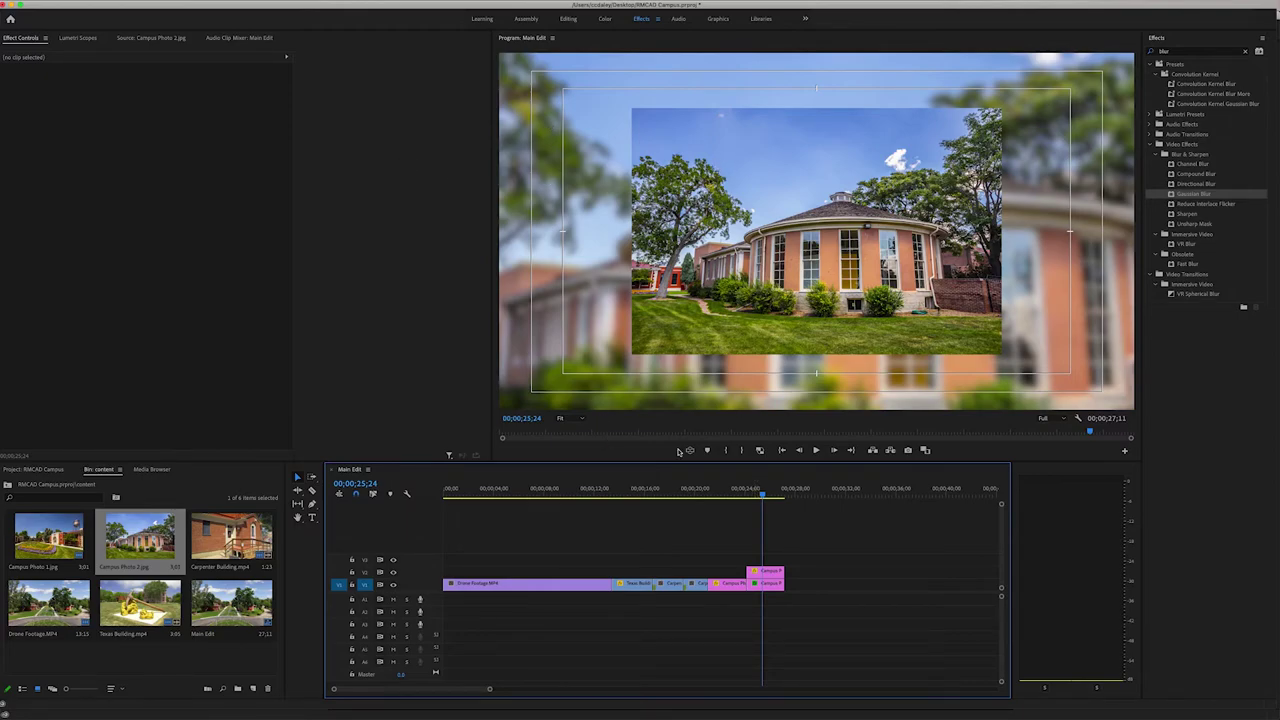
pyautogui.moveTo(762, 494); pyautogui.dragTo(748, 503)
pyautogui.press('space')
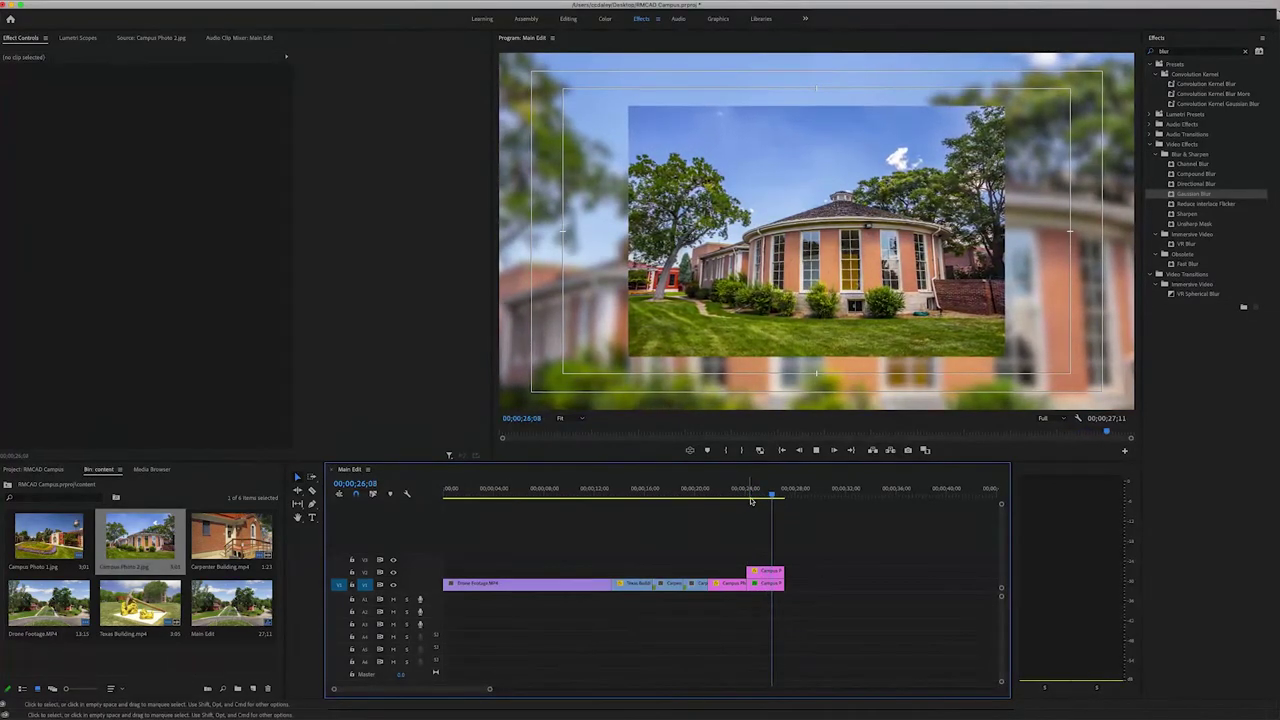
pyautogui.click(748, 497)
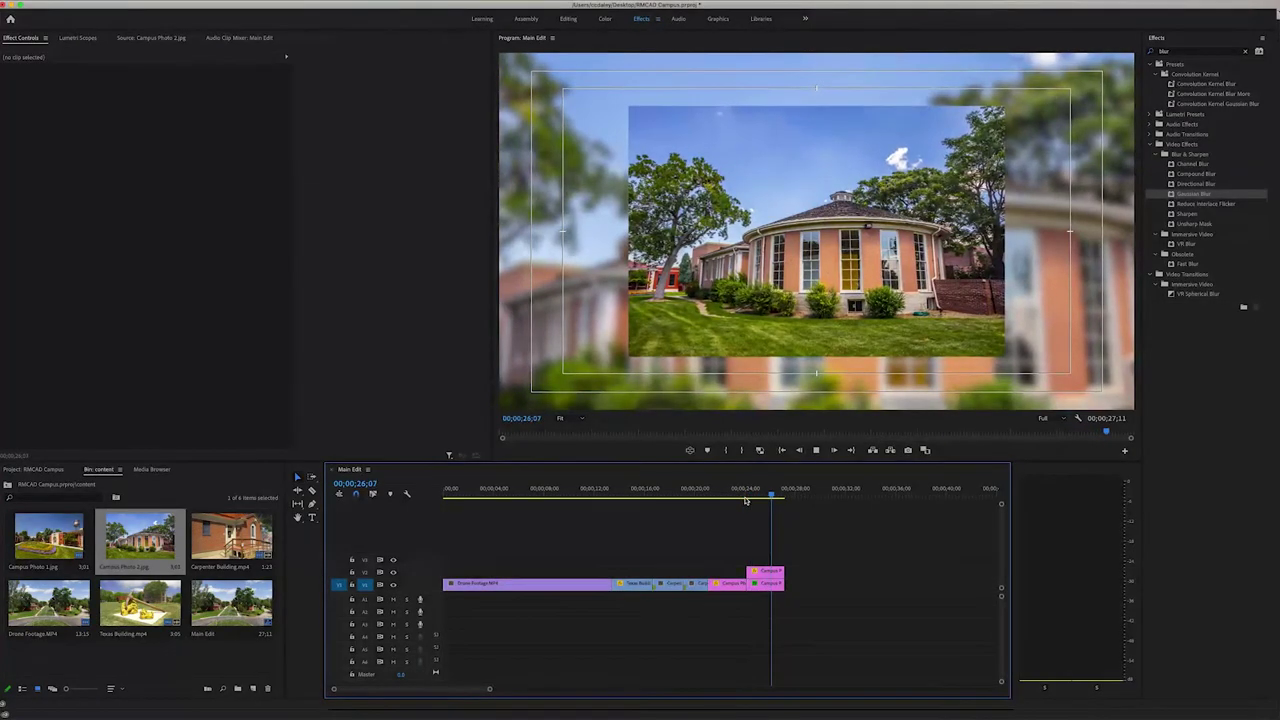
pyautogui.moveTo(745, 500)
pyautogui.mouseDown()
pyautogui.moveTo(783, 497)
pyautogui.moveTo(752, 498)
pyautogui.mouseUp()
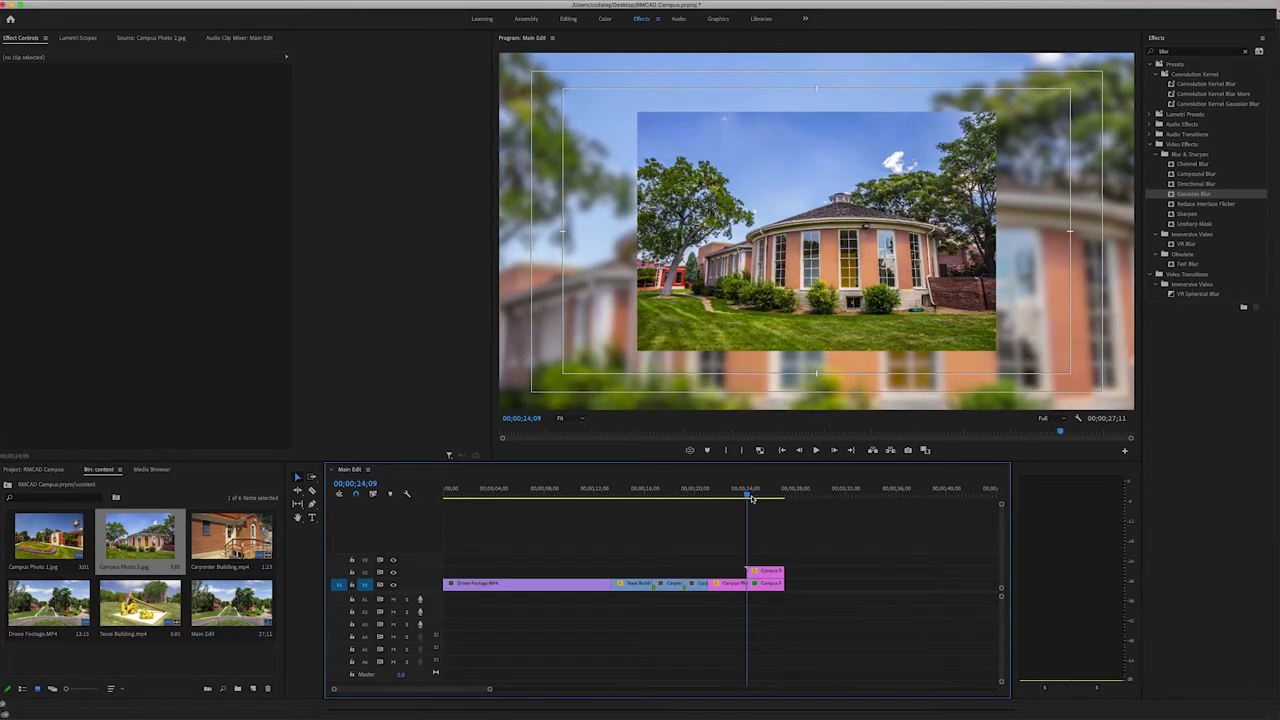
pyautogui.press('space')
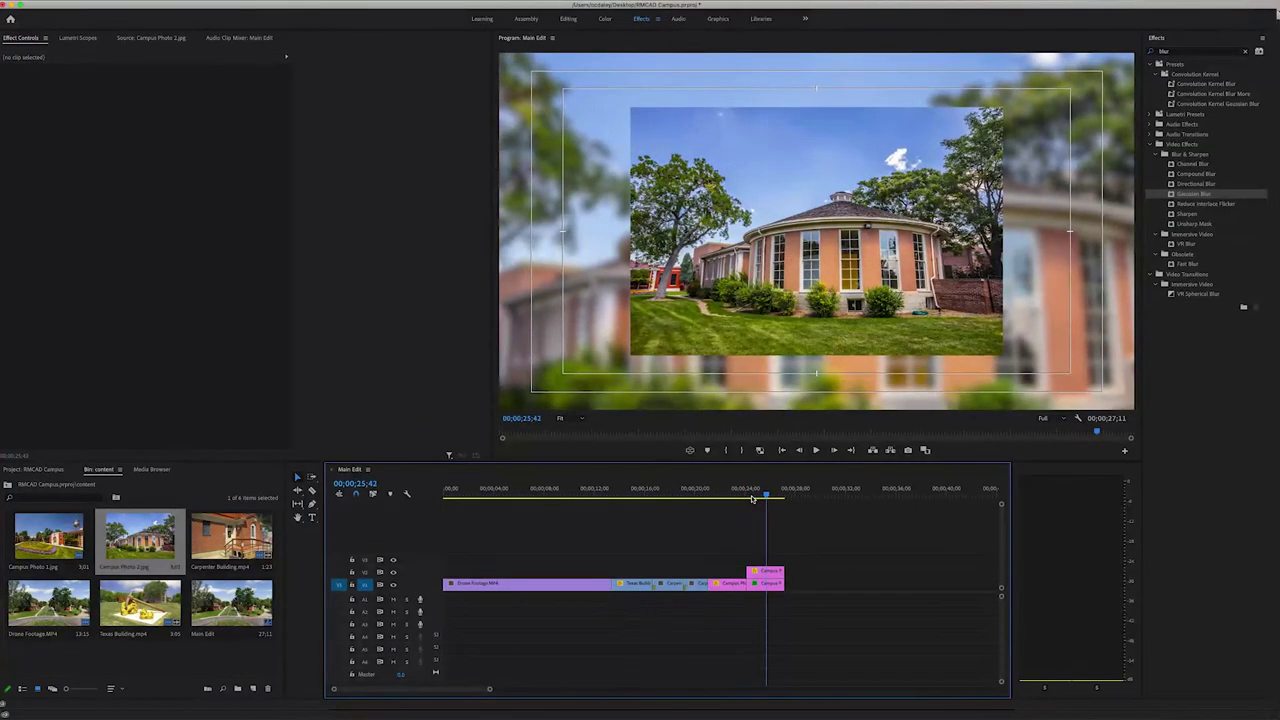
# With the inset clip selected, search the Effects panel for 'drop'.
pyautogui.click(766, 578)
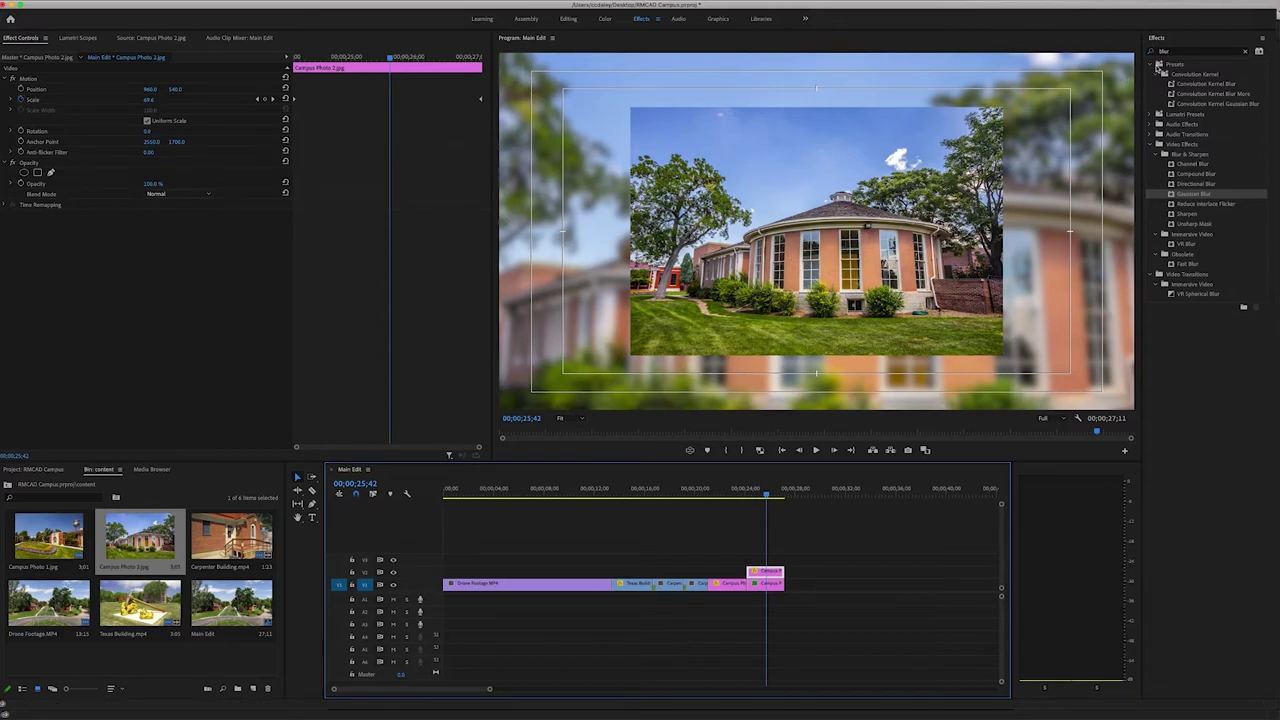
pyautogui.click(1185, 53)
pyautogui.write('drop')
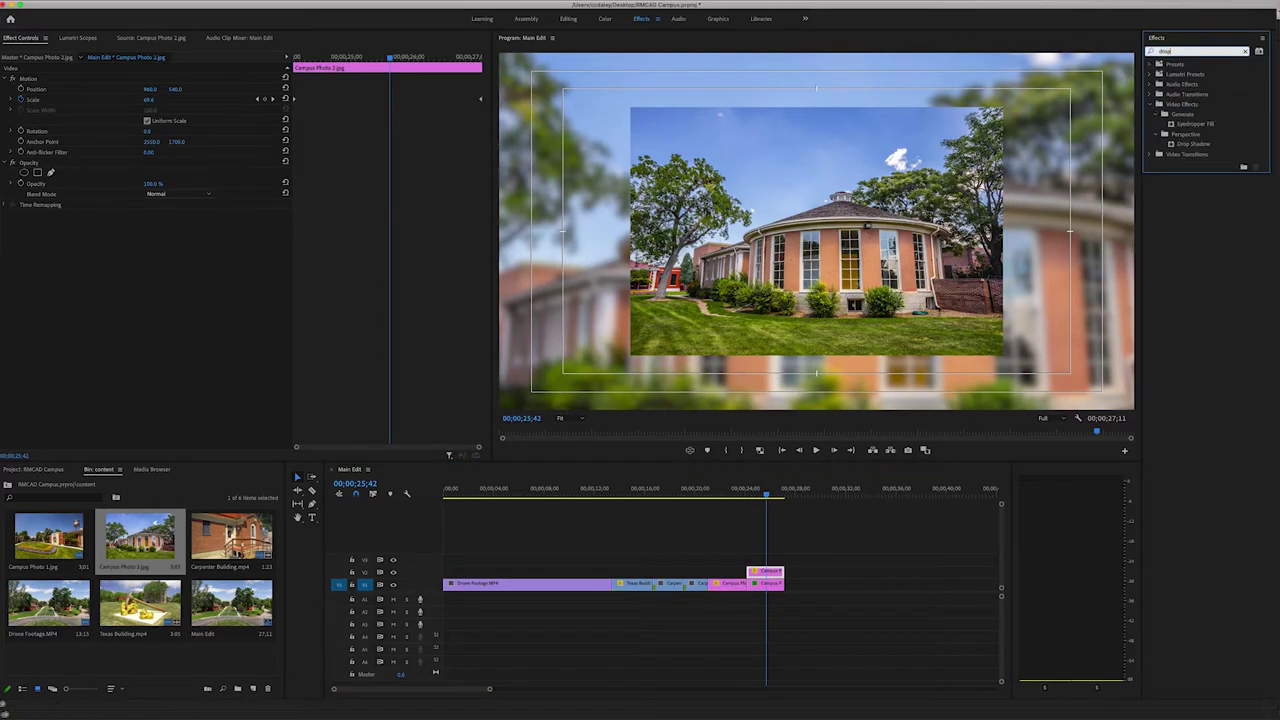
# Apply Drop Shadow to the inset with distance 58, softness 60 and adjusted opacity.
pyautogui.doubleClick(1173, 145)
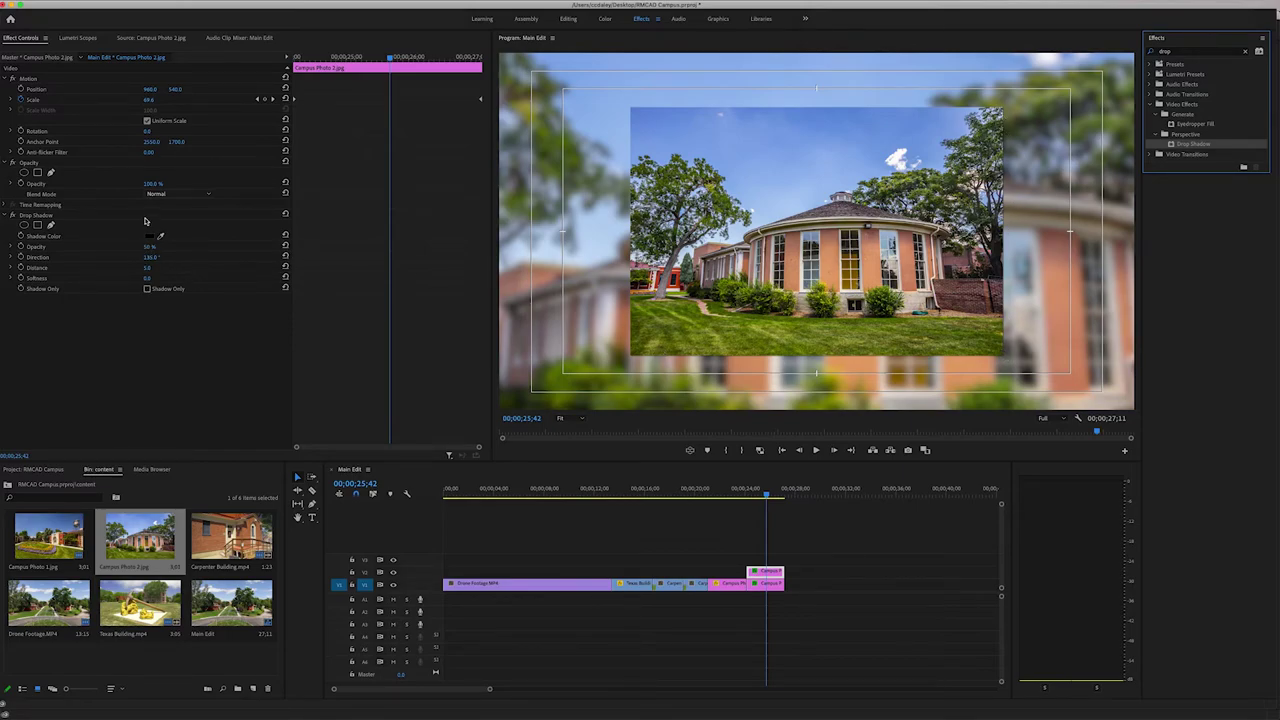
pyautogui.click(150, 270)
pyautogui.moveTo(150, 270)
pyautogui.mouseDown()
pyautogui.moveTo(188, 270)
pyautogui.moveTo(180, 246)
pyautogui.moveTo(202, 246)
pyautogui.moveTo(157, 246)
pyautogui.mouseUp()
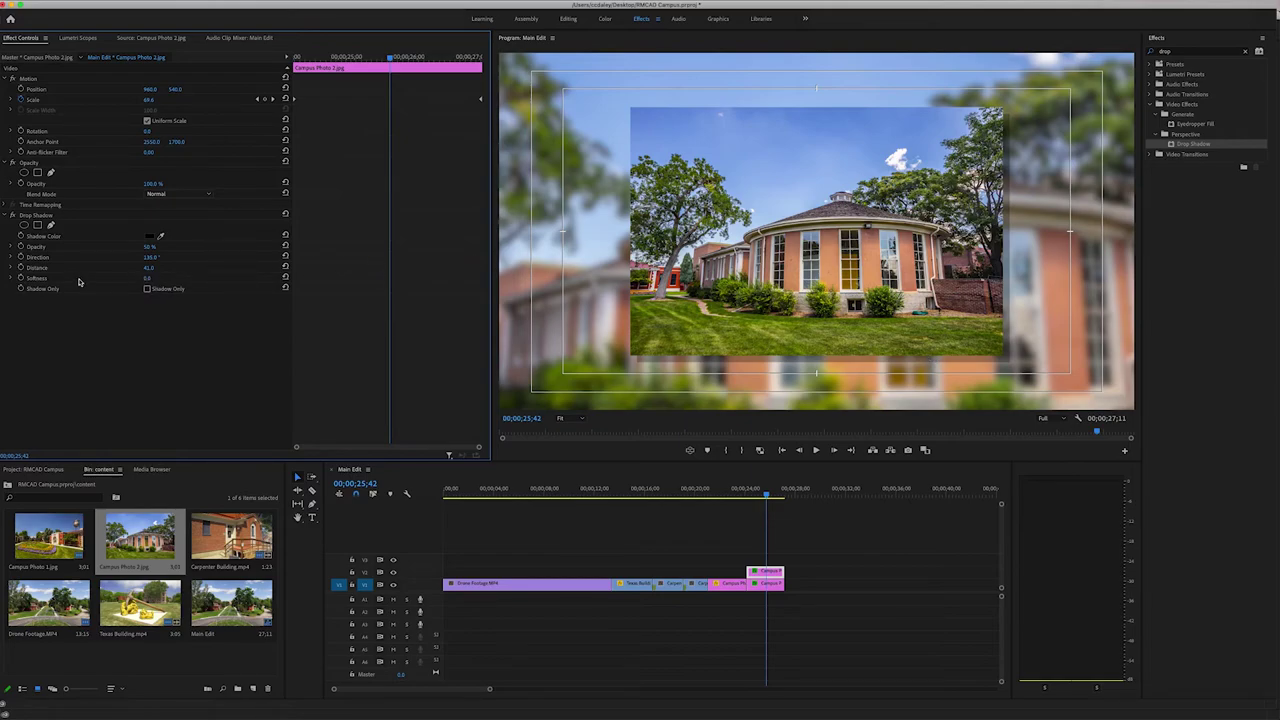
pyautogui.moveTo(148, 278); pyautogui.dragTo(160, 278)
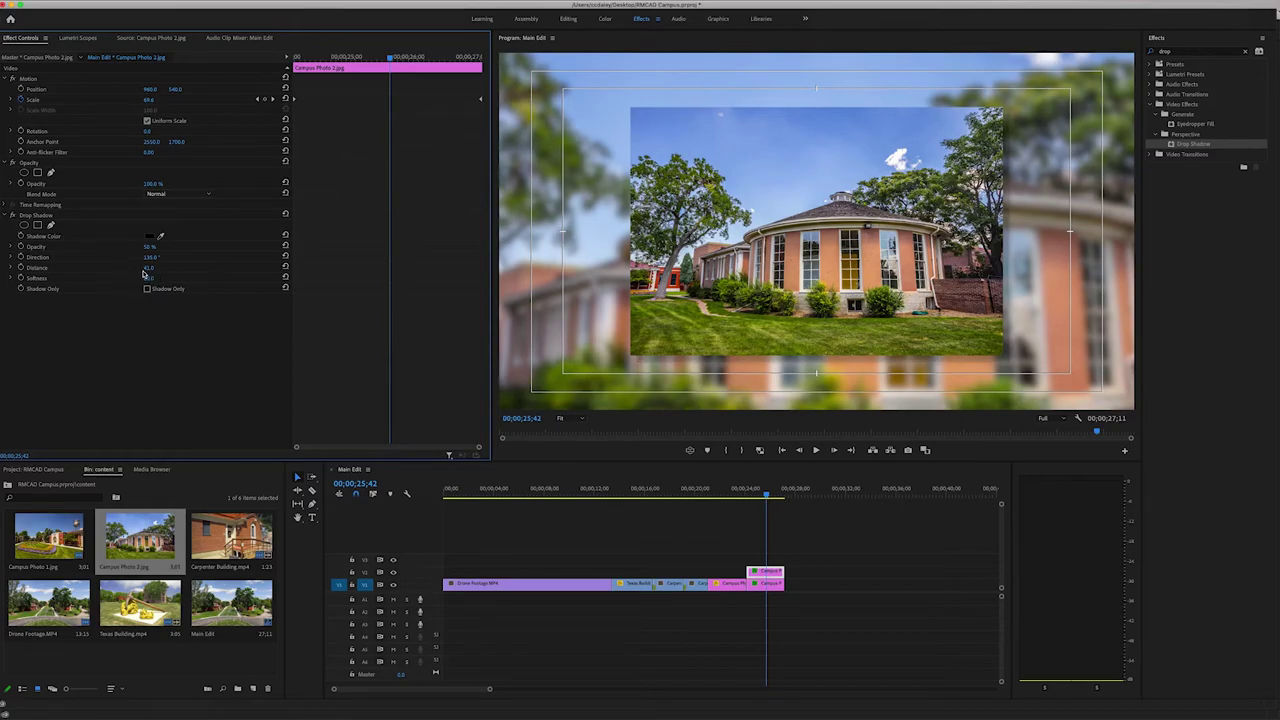
pyautogui.moveTo(148, 267); pyautogui.dragTo(158, 267)
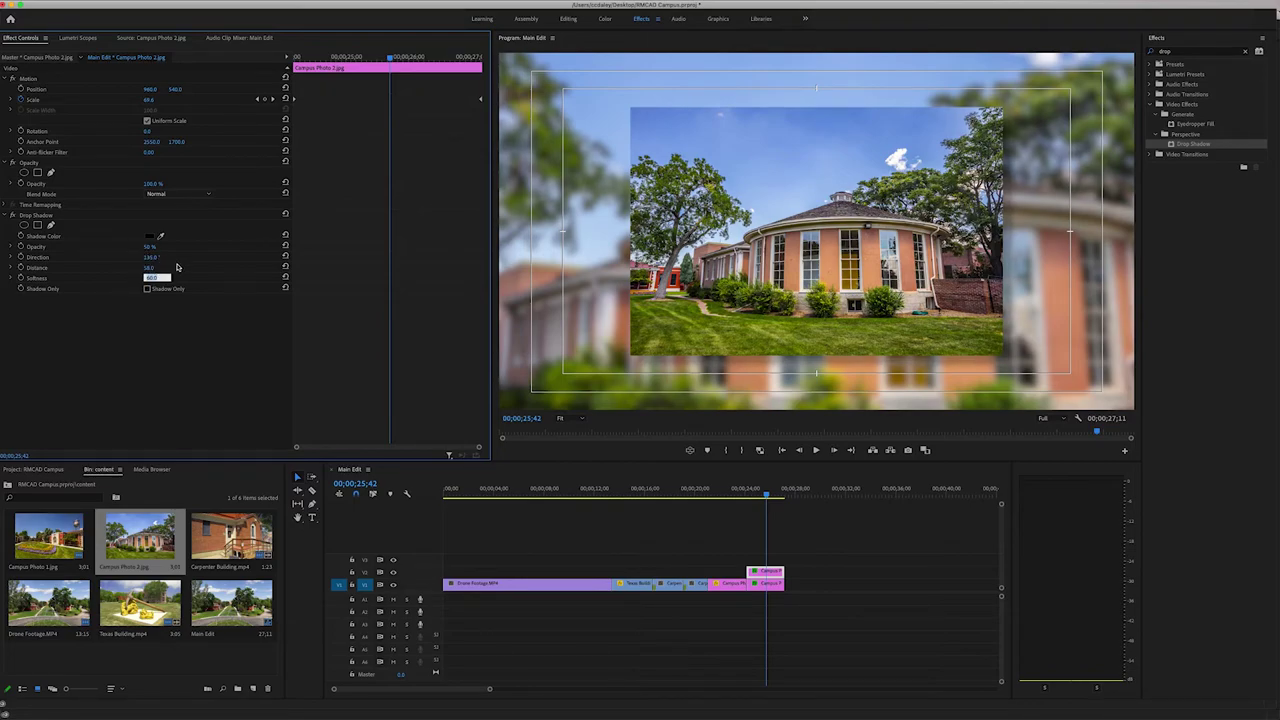
pyautogui.moveTo(148, 246); pyautogui.dragTo(155, 246)
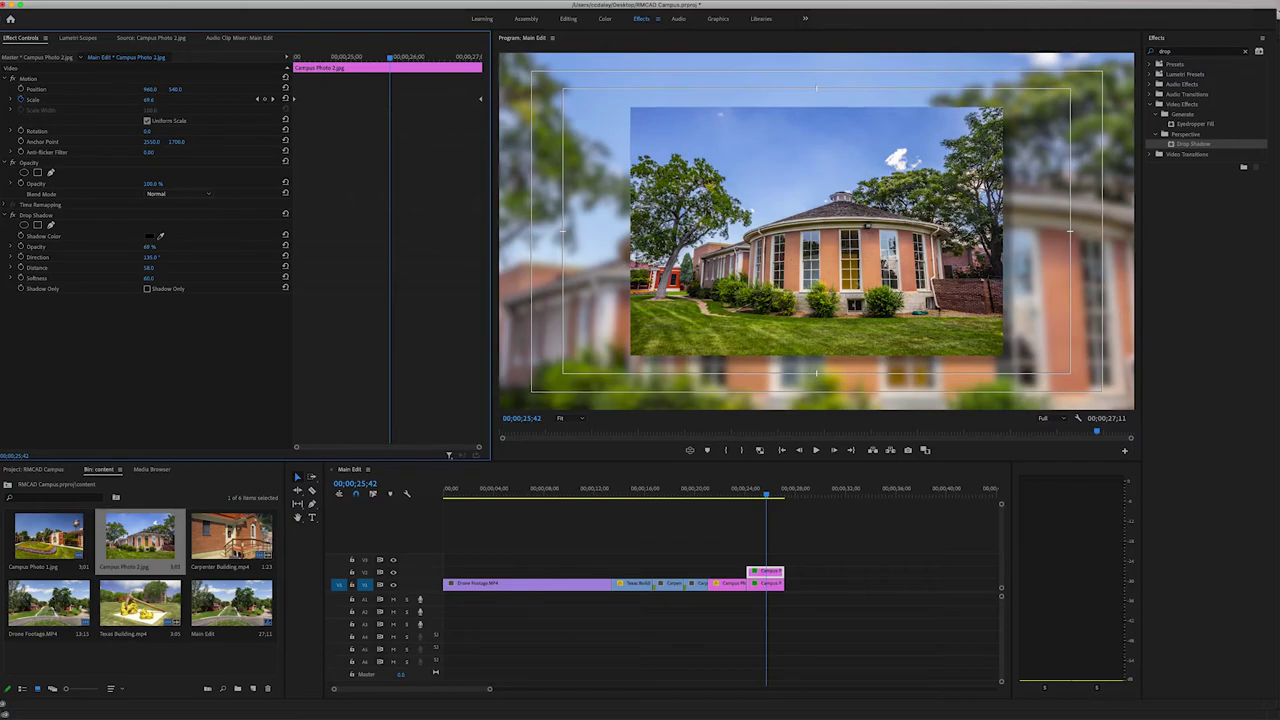
# Deselect the clip and return the playhead to 00;00;24;09.
pyautogui.click(830, 595)
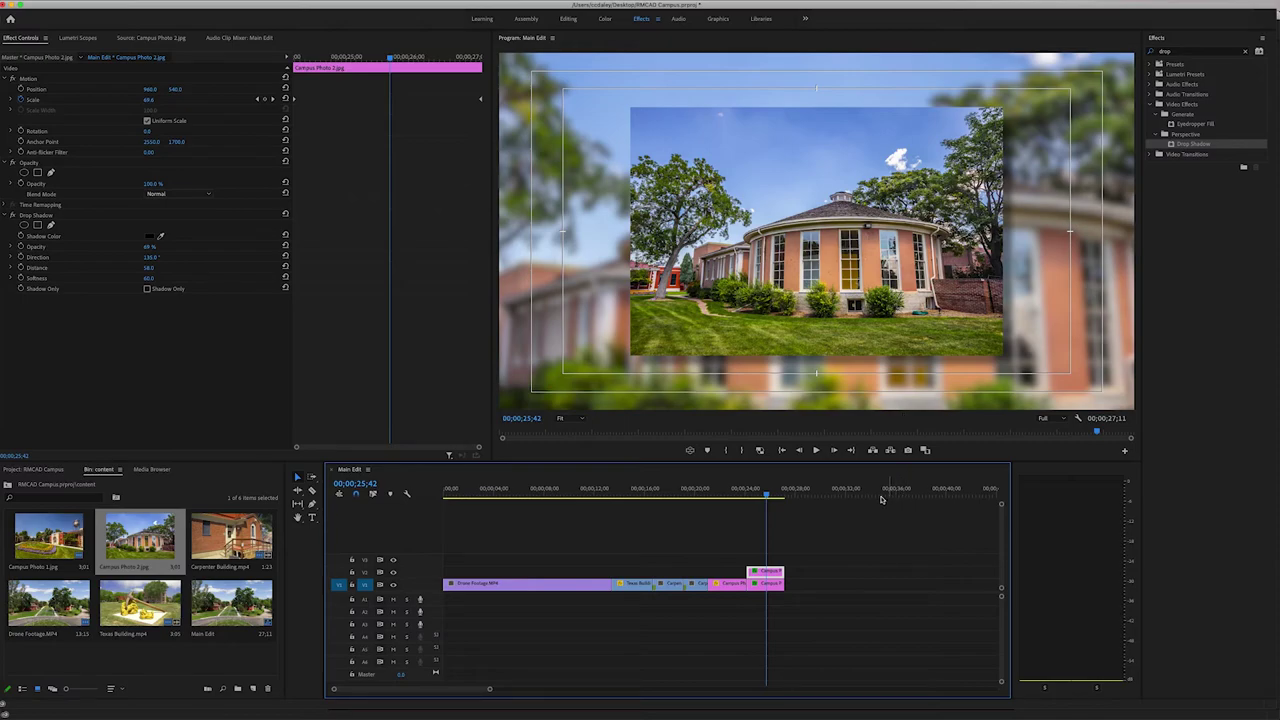
pyautogui.click(791, 509)
pyautogui.moveTo(768, 495); pyautogui.dragTo(751, 499)
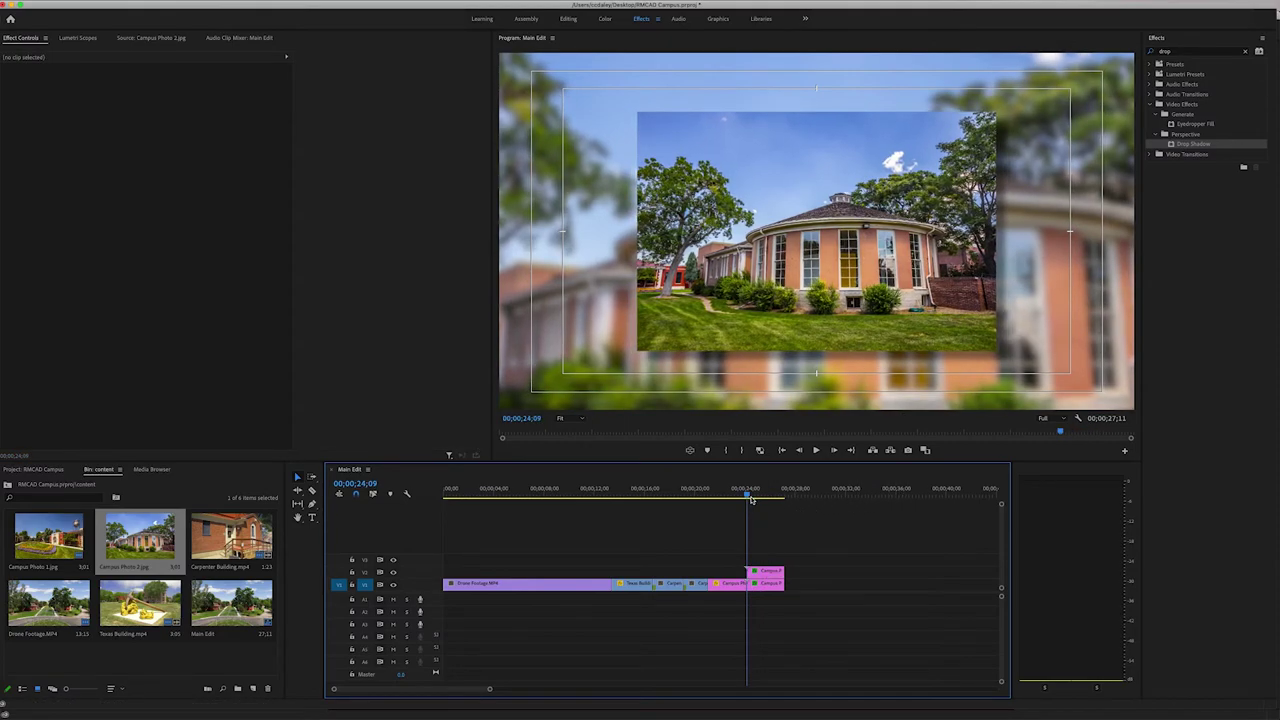
# Play back the photo section from 24;09 to review the shadow.
pyautogui.press('space')
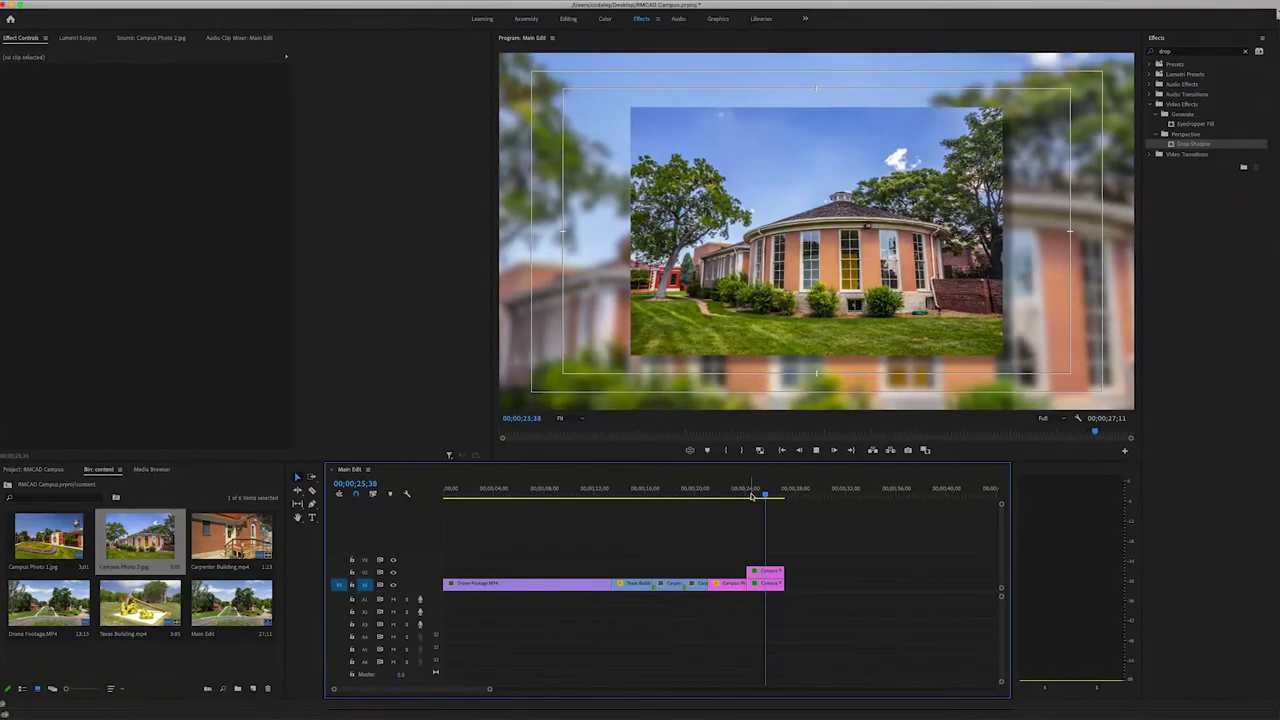
pyautogui.click(752, 497)
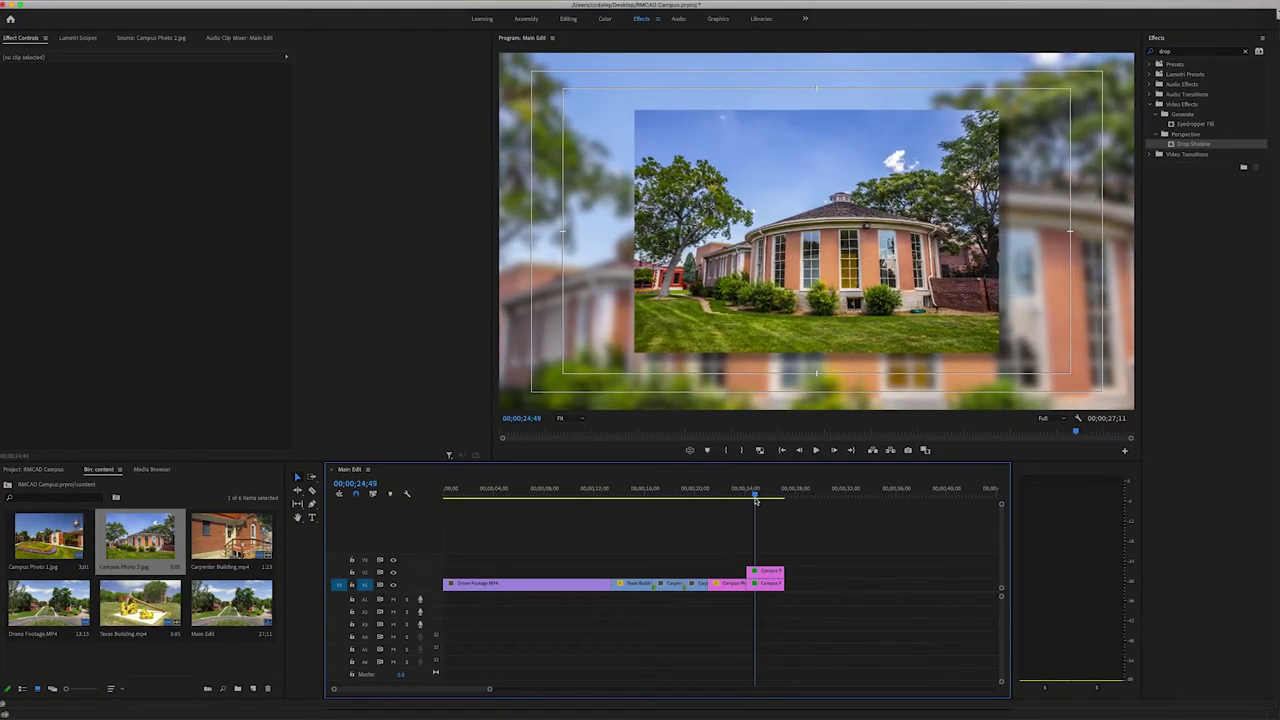
pyautogui.press('space')
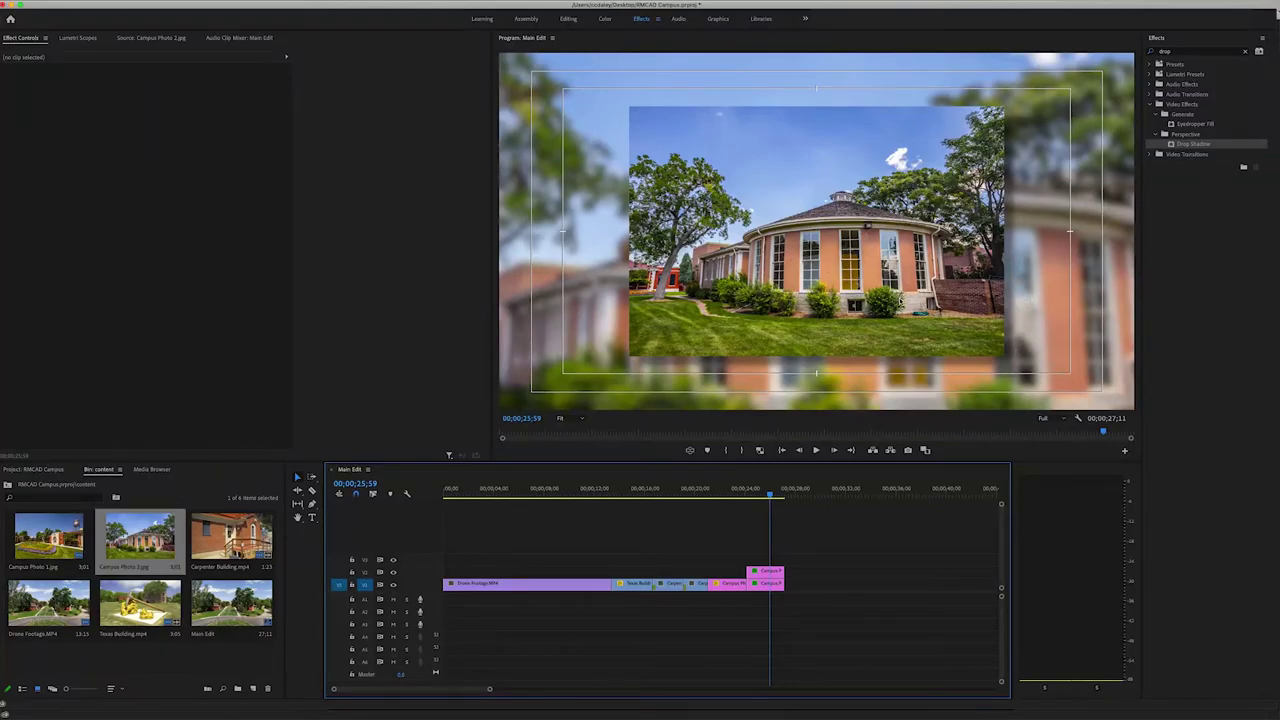
# Lower the inset's Drop Shadow Distance from 58 to 23.
pyautogui.click(773, 577)
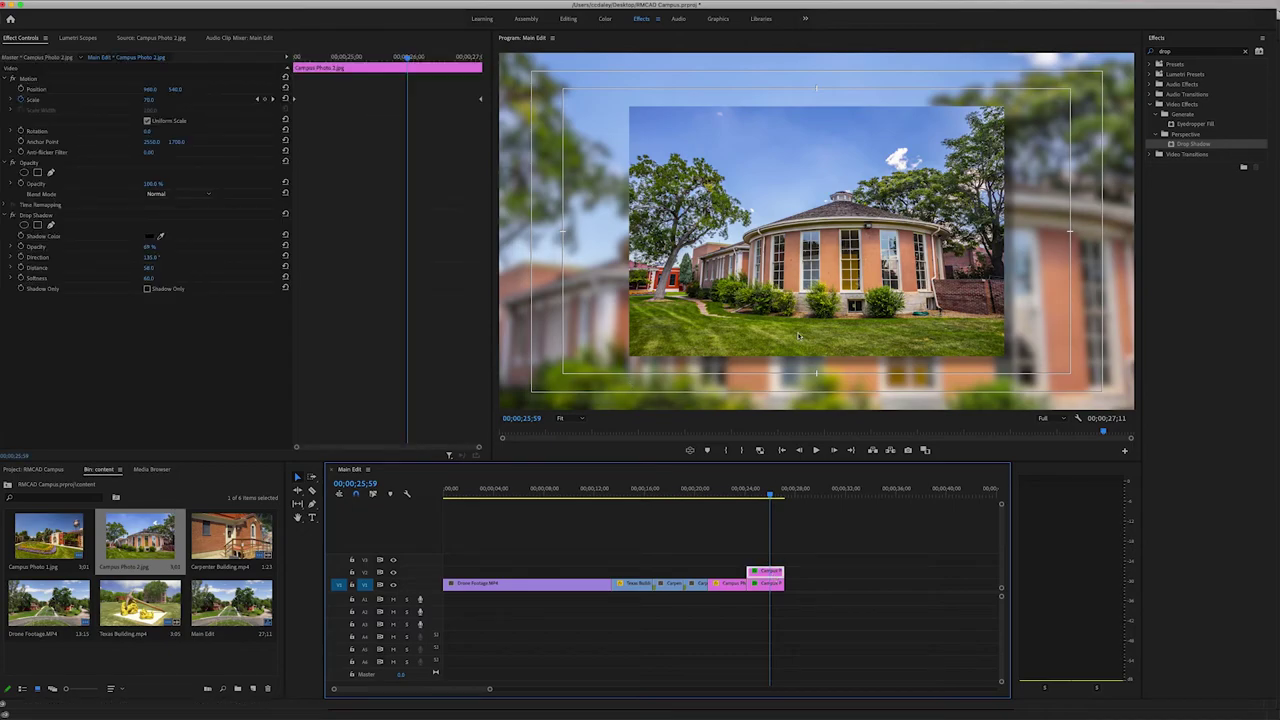
pyautogui.click(141, 268)
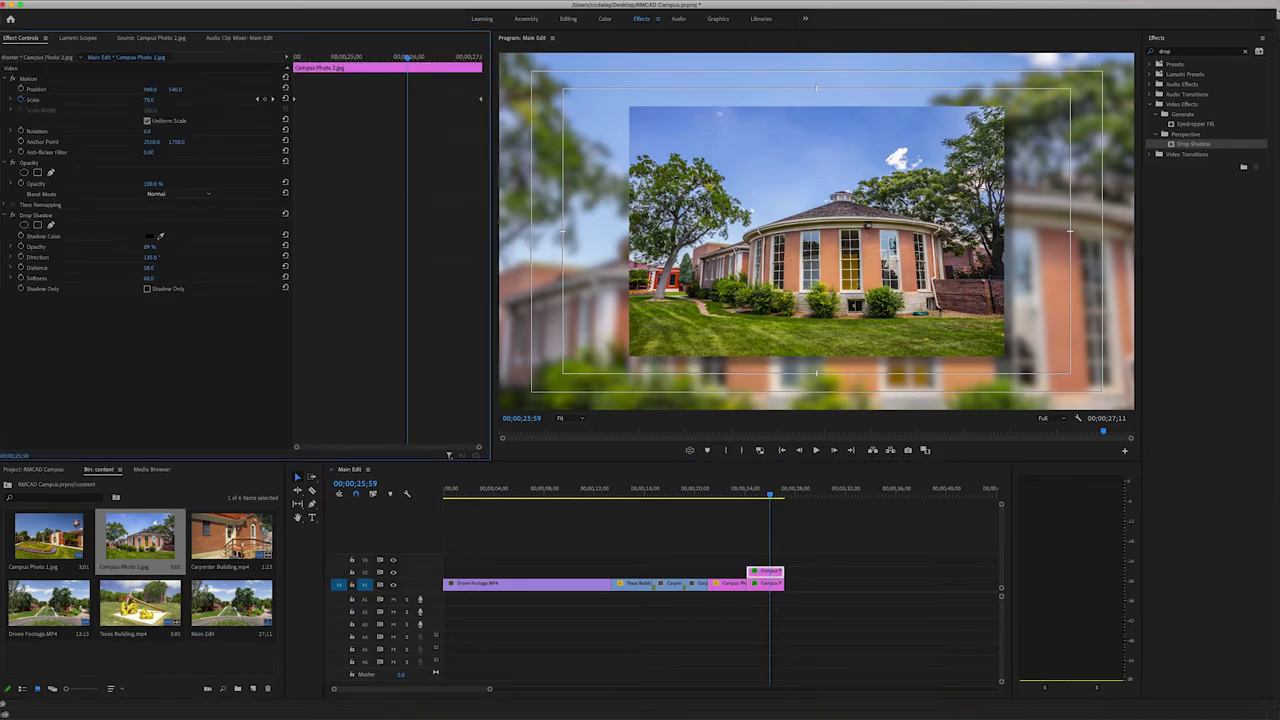
pyautogui.moveTo(148, 268); pyautogui.dragTo(135, 268)
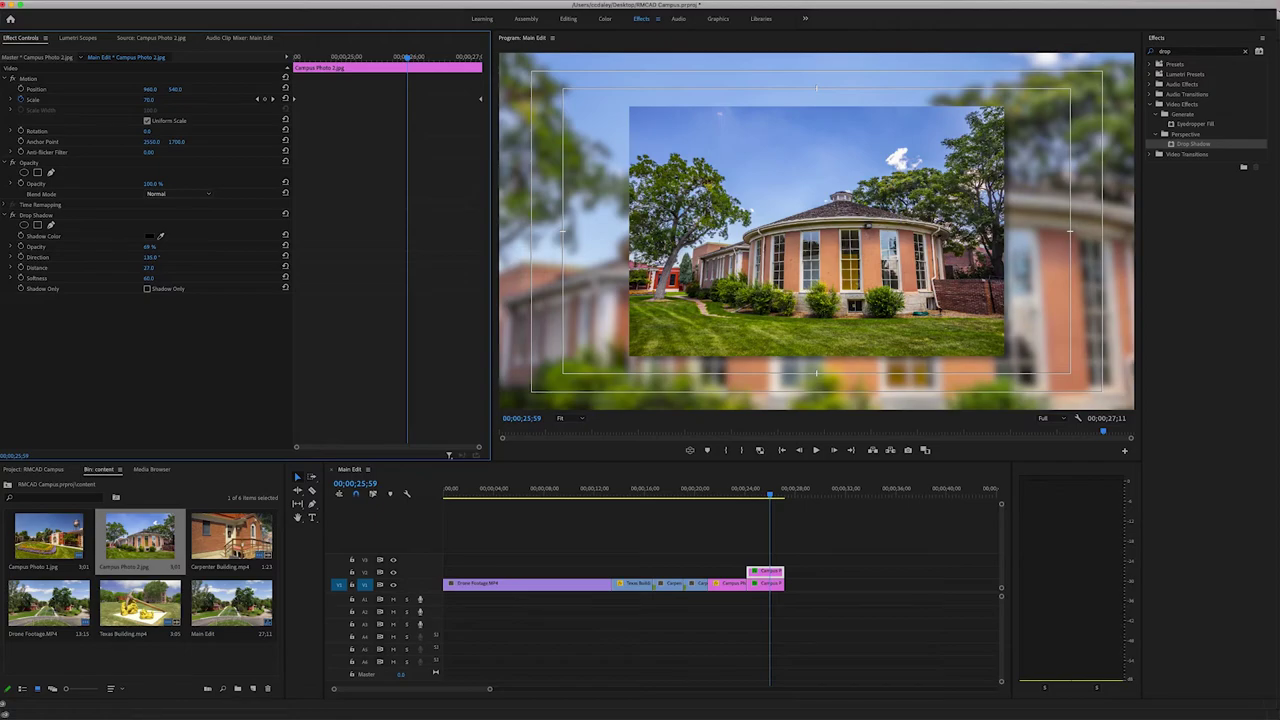
# Replay from 24;40 to review the tighter shadow, ending on the final photo frame.
pyautogui.click(808, 551)
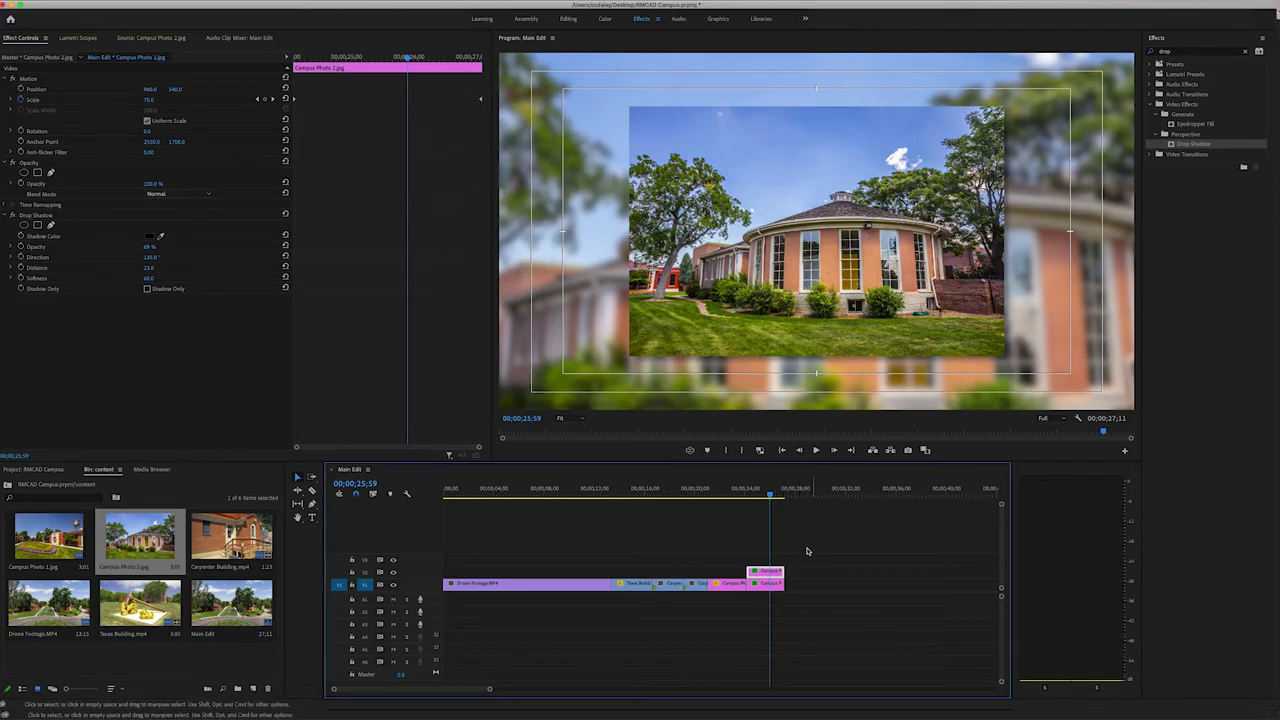
pyautogui.click(754, 494)
pyautogui.press('space')
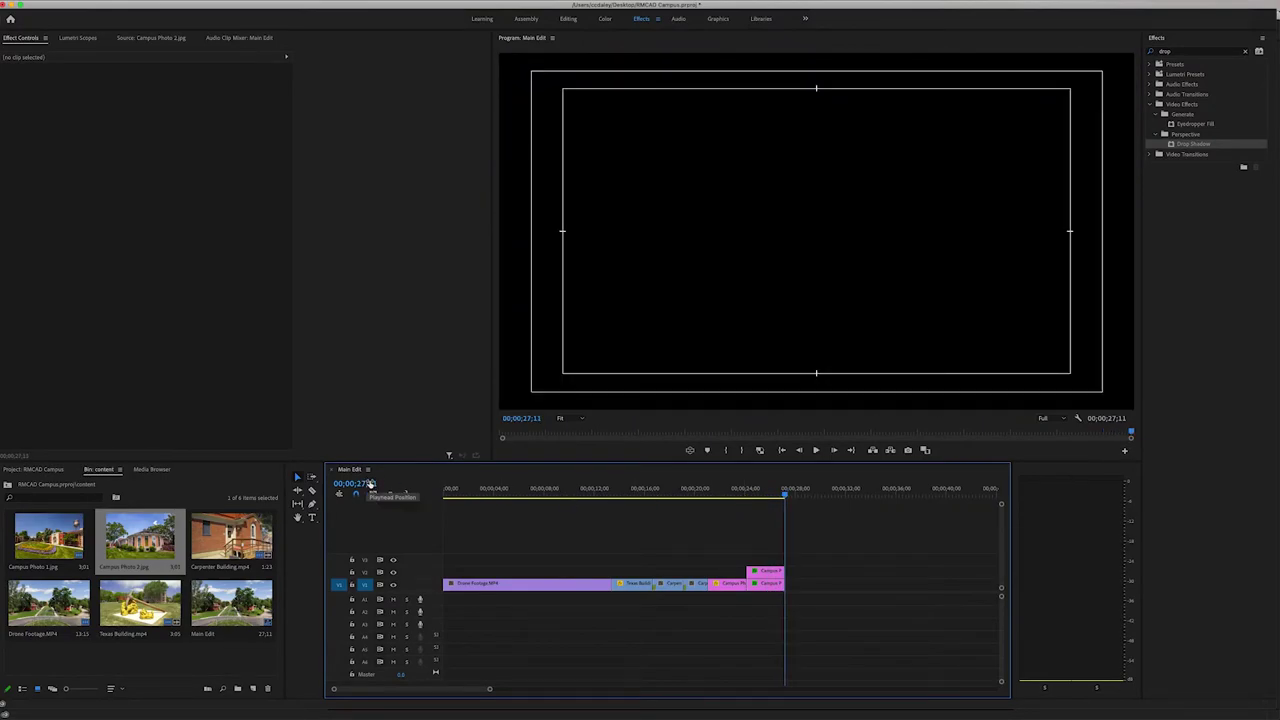
pyautogui.press('Left')
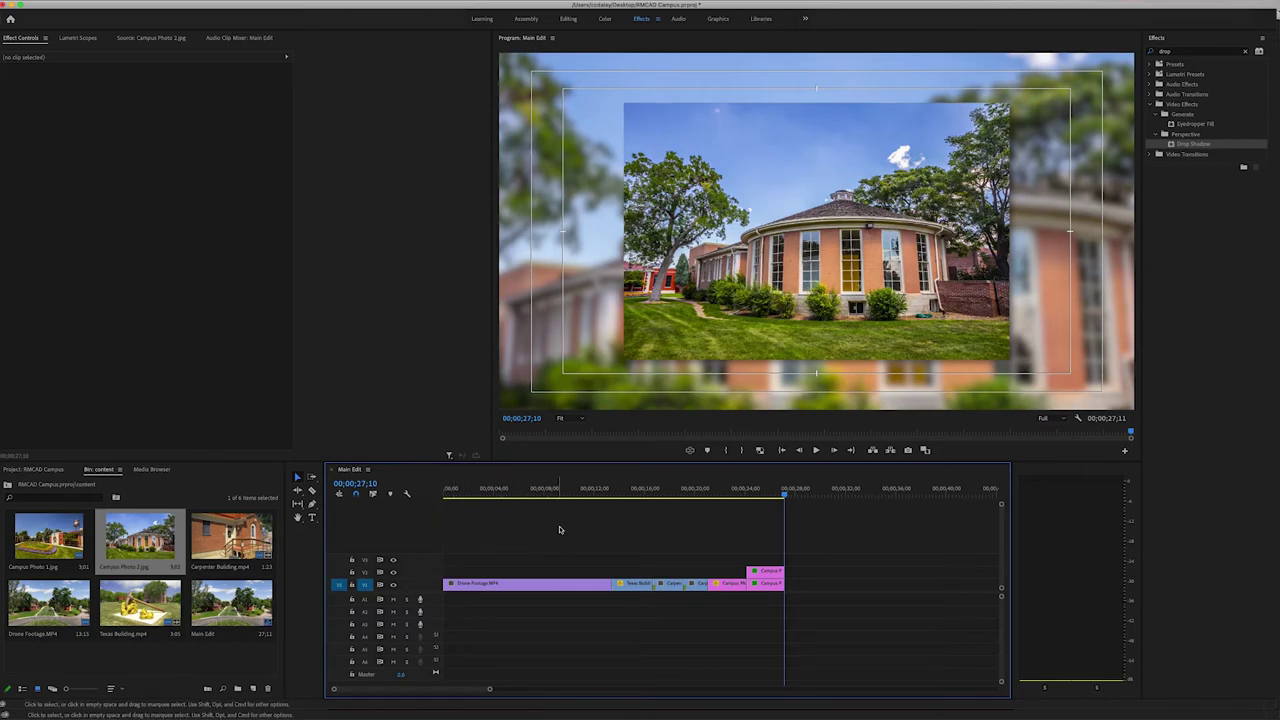
# Trim the drone clip's opening at the playhead, move all clips to 00;00;00;00, and play the 18;36 sequence.
pyautogui.moveTo(583, 490)
pyautogui.mouseDown()
pyautogui.moveTo(534, 490)
pyautogui.moveTo(666, 520)
pyautogui.moveTo(453, 546)
pyautogui.moveTo(553, 541)
pyautogui.mouseUp()
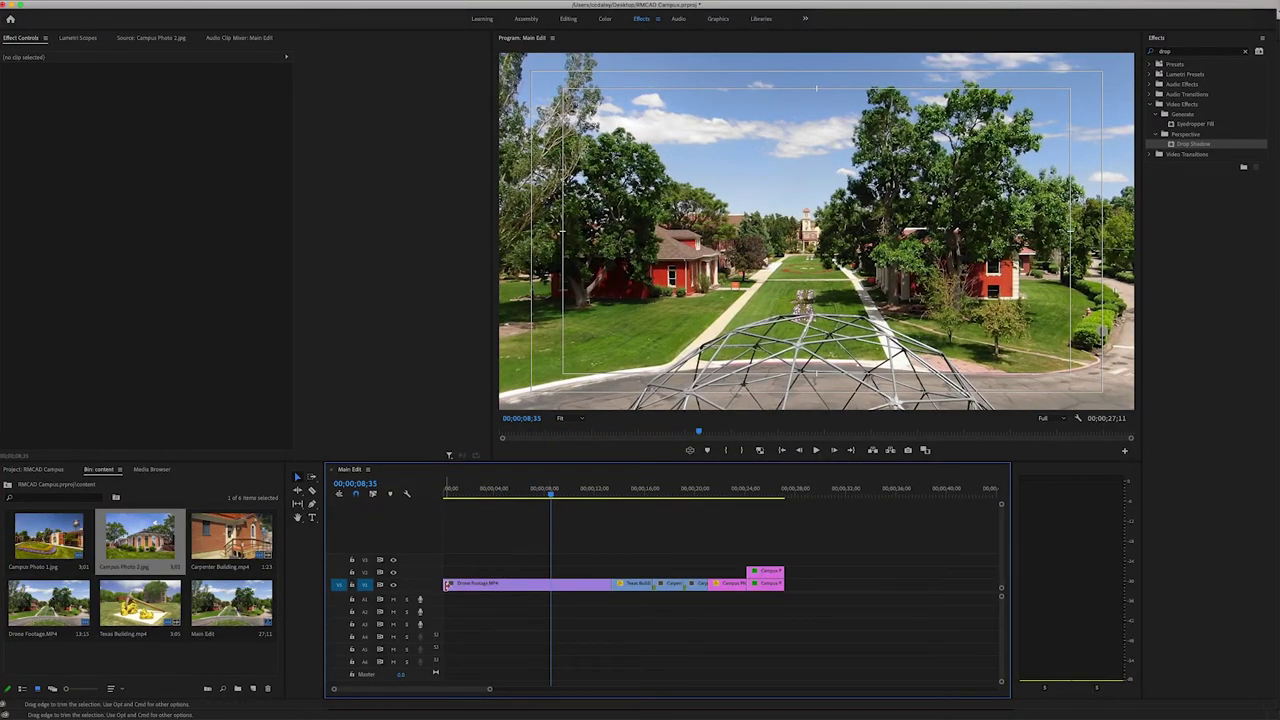
pyautogui.moveTo(446, 584); pyautogui.dragTo(553, 582)
pyautogui.moveTo(828, 548); pyautogui.dragTo(445, 592)
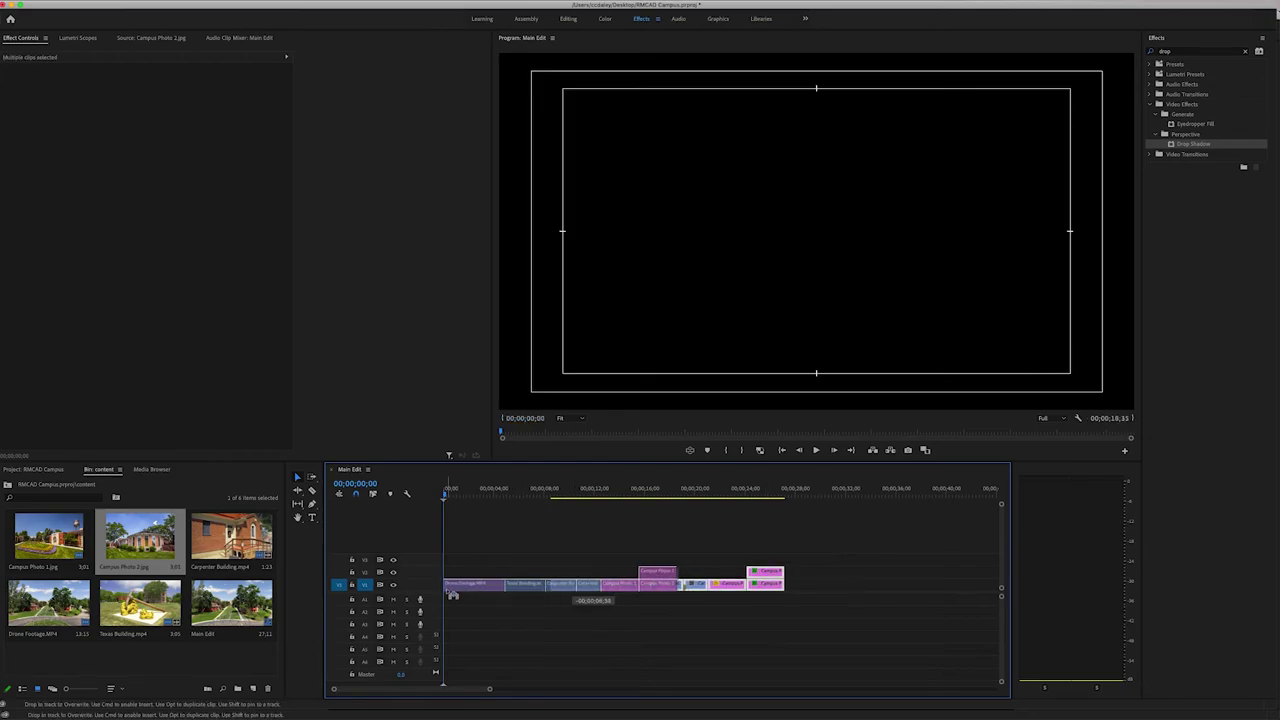
pyautogui.click(502, 628)
pyautogui.press('space')
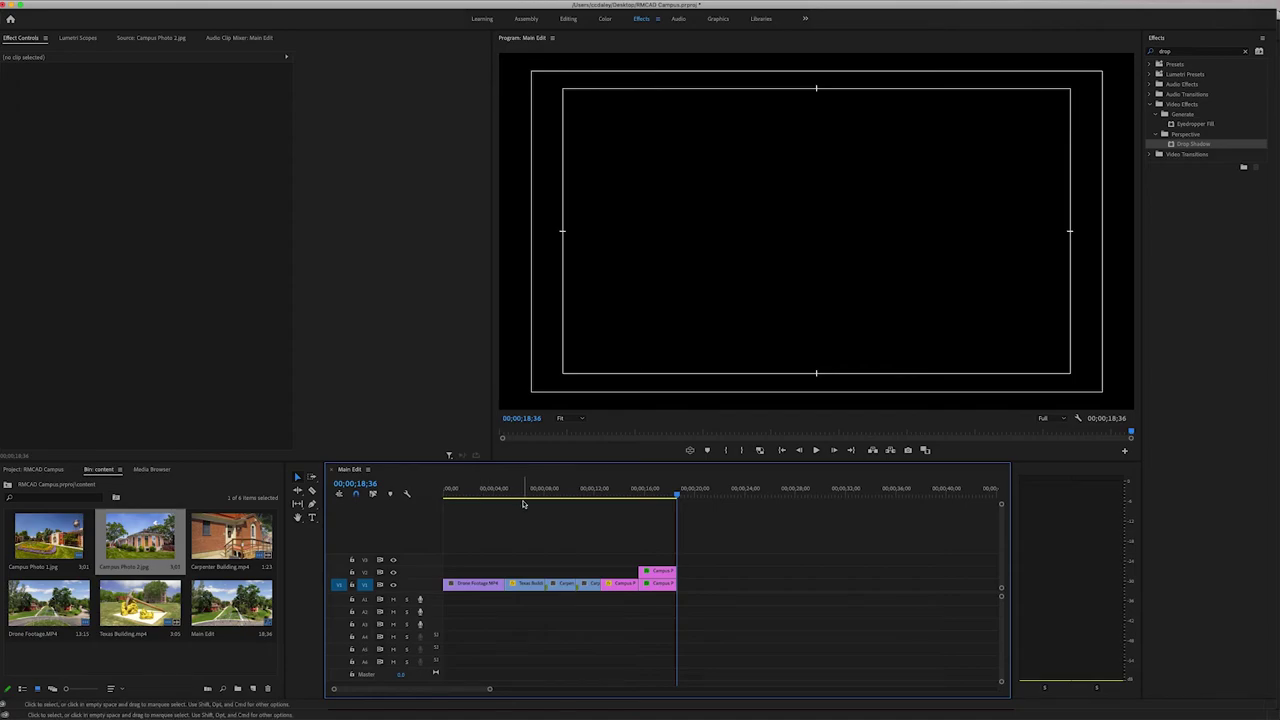
pyautogui.press('Left')
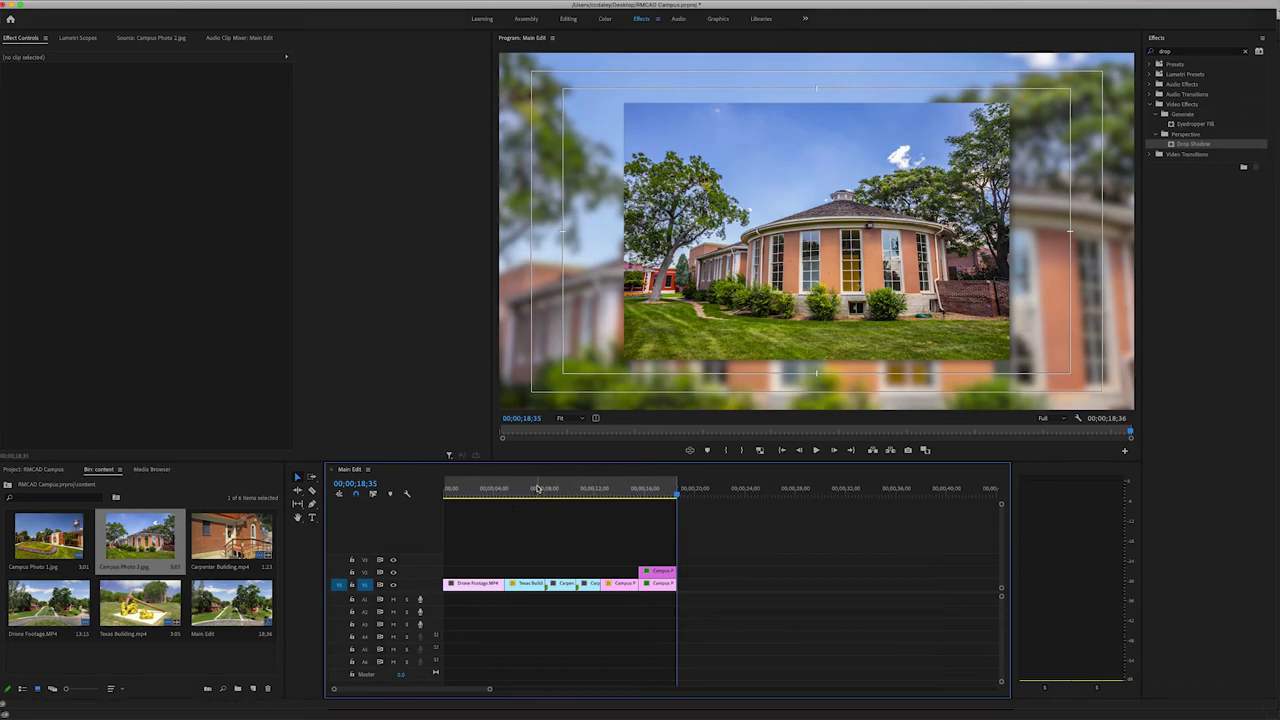
# Open the media export settings for Main Edit from the File > Export menu.
pyautogui.click(88, 0)
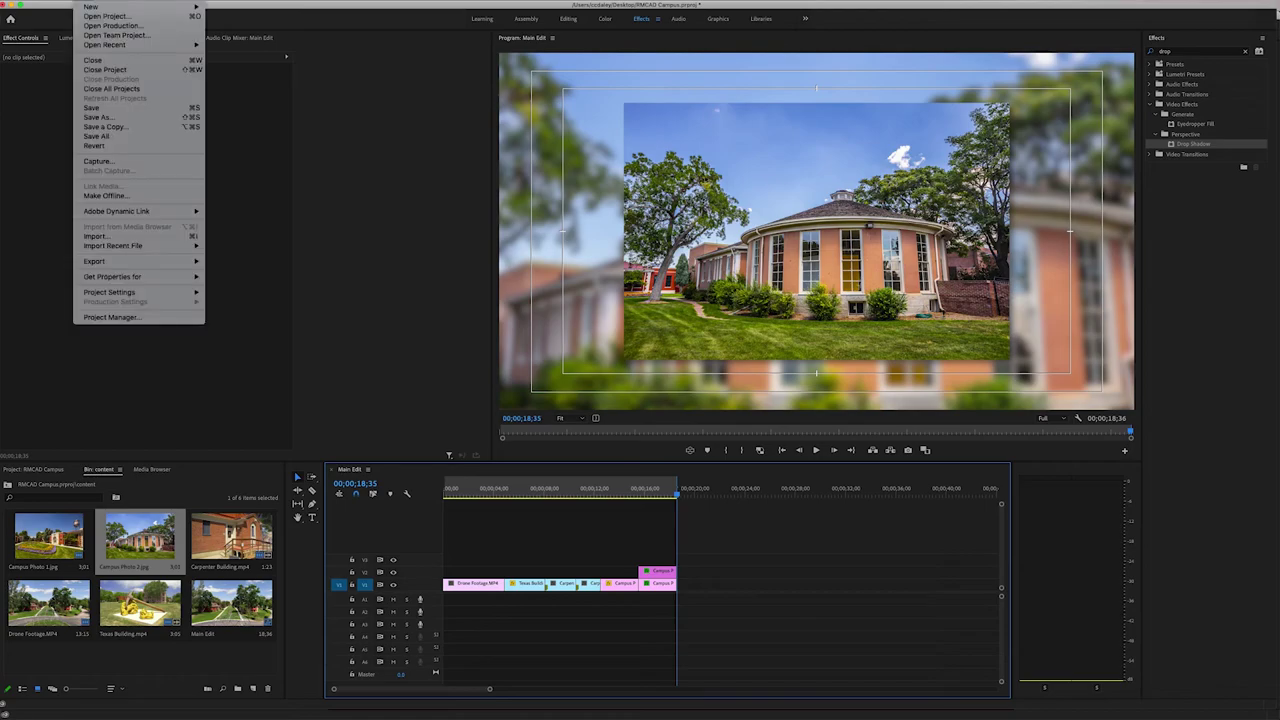
pyautogui.moveTo(170, 261)
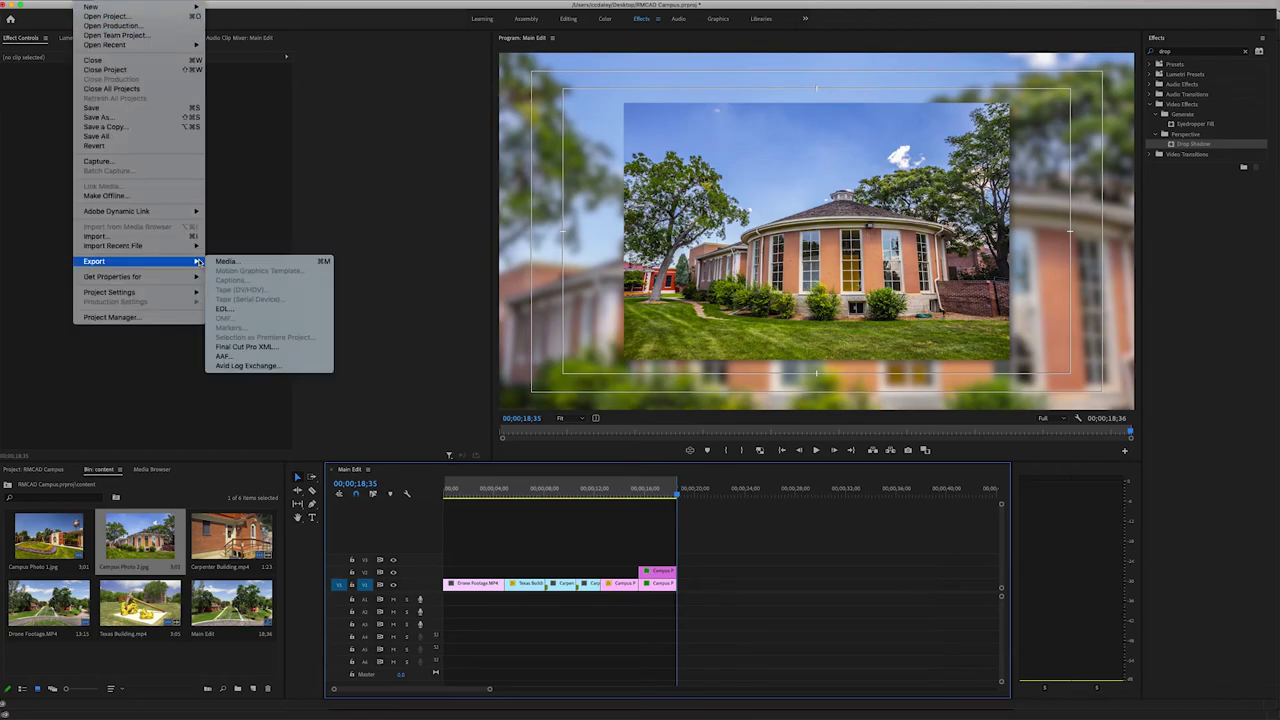
pyautogui.click(232, 261)
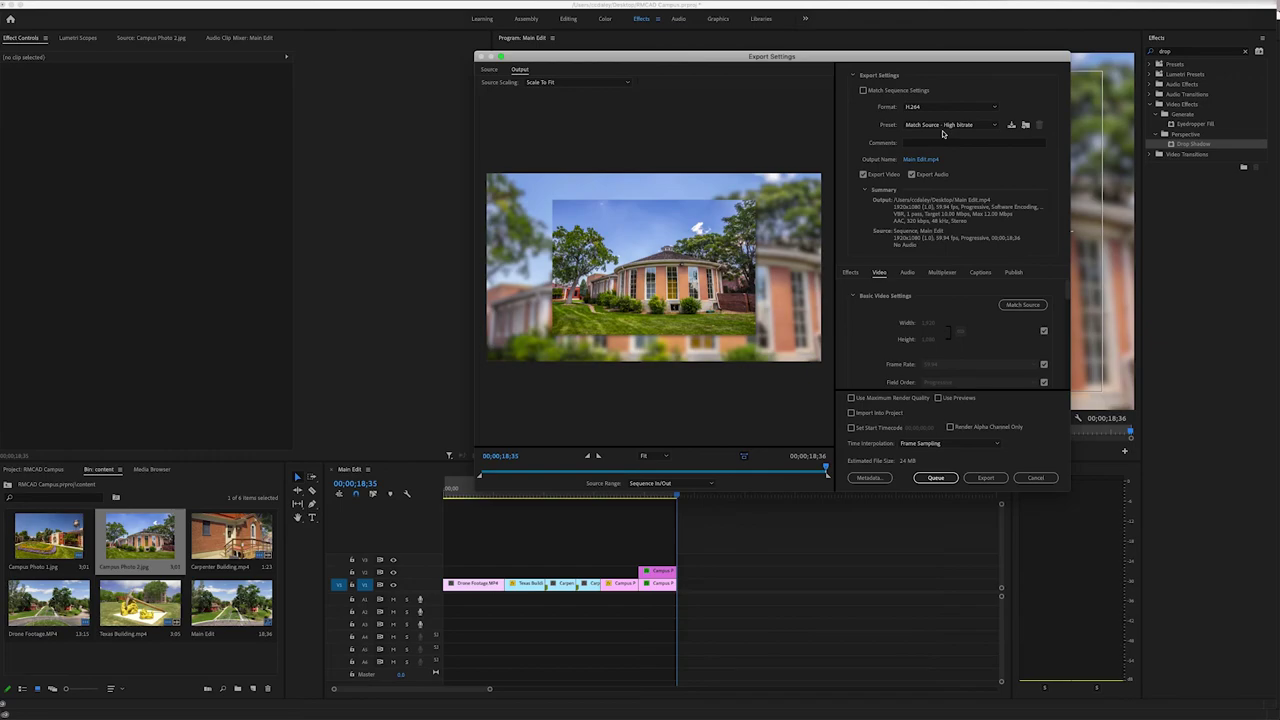
# Switch the format to QuickTime and back to H.264 (Match Source – High bitrate), and choose the output location.
pyautogui.click(928, 106)
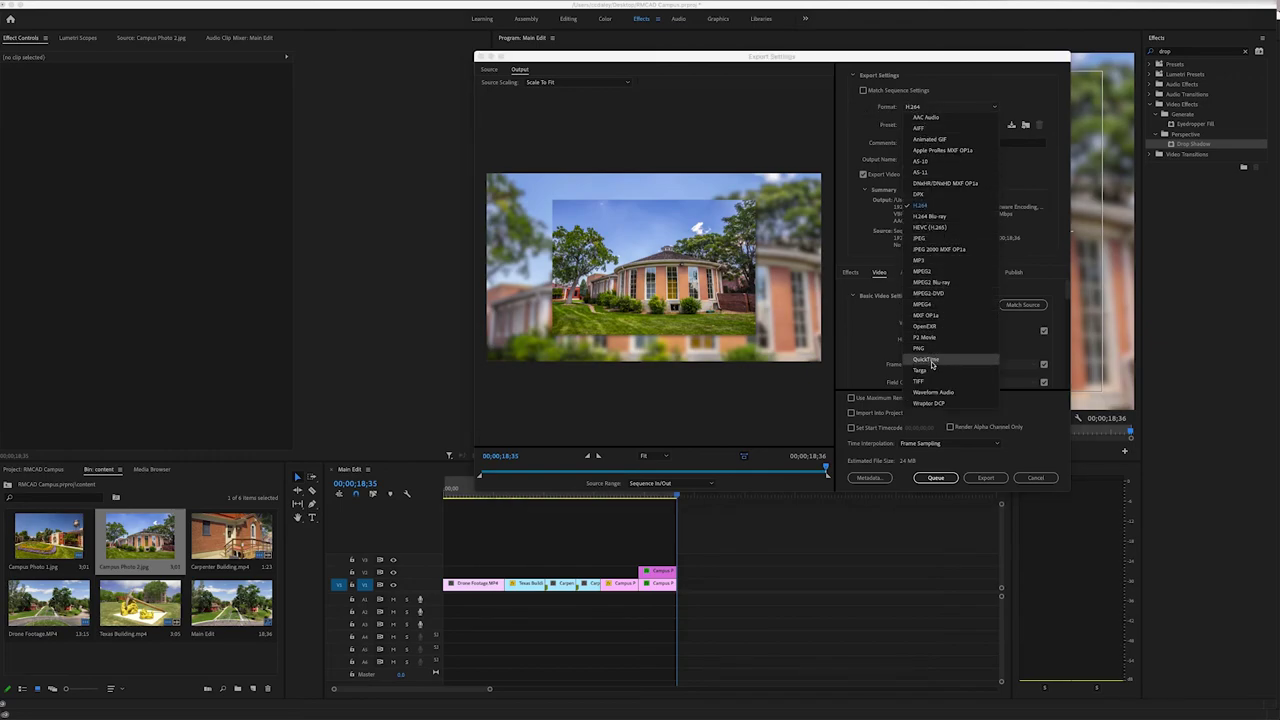
pyautogui.click(928, 359)
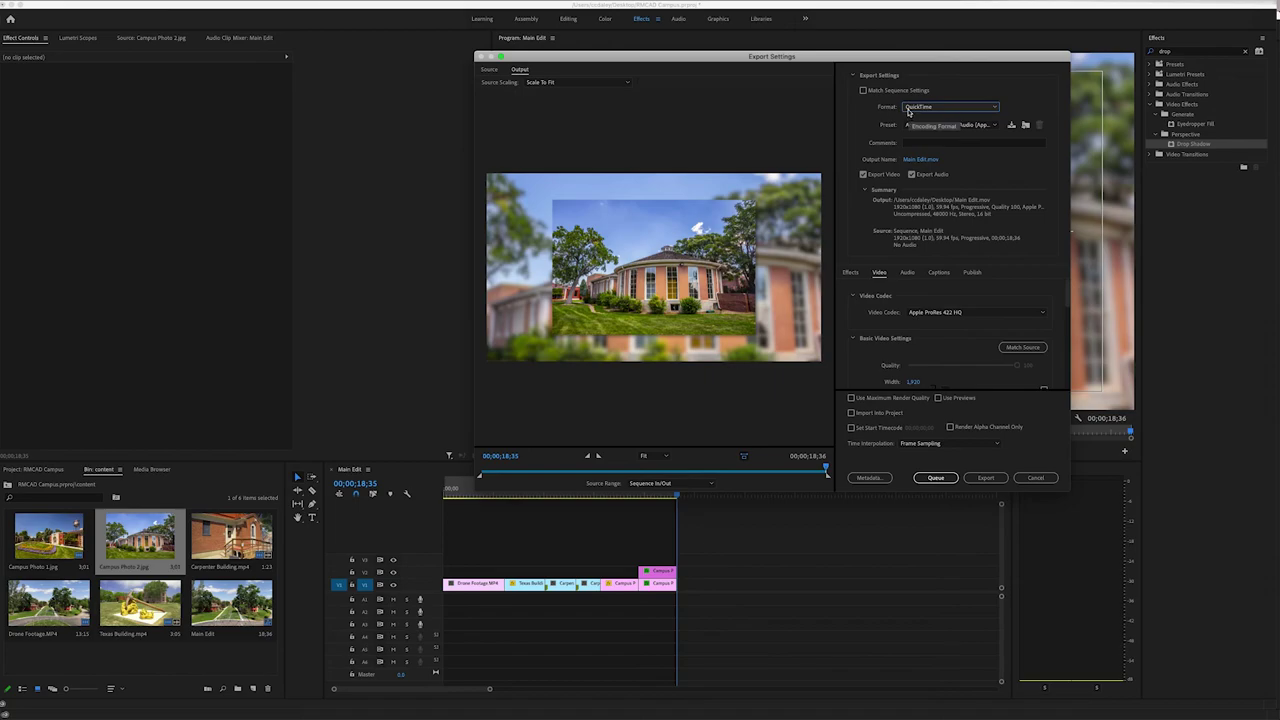
pyautogui.click(908, 108)
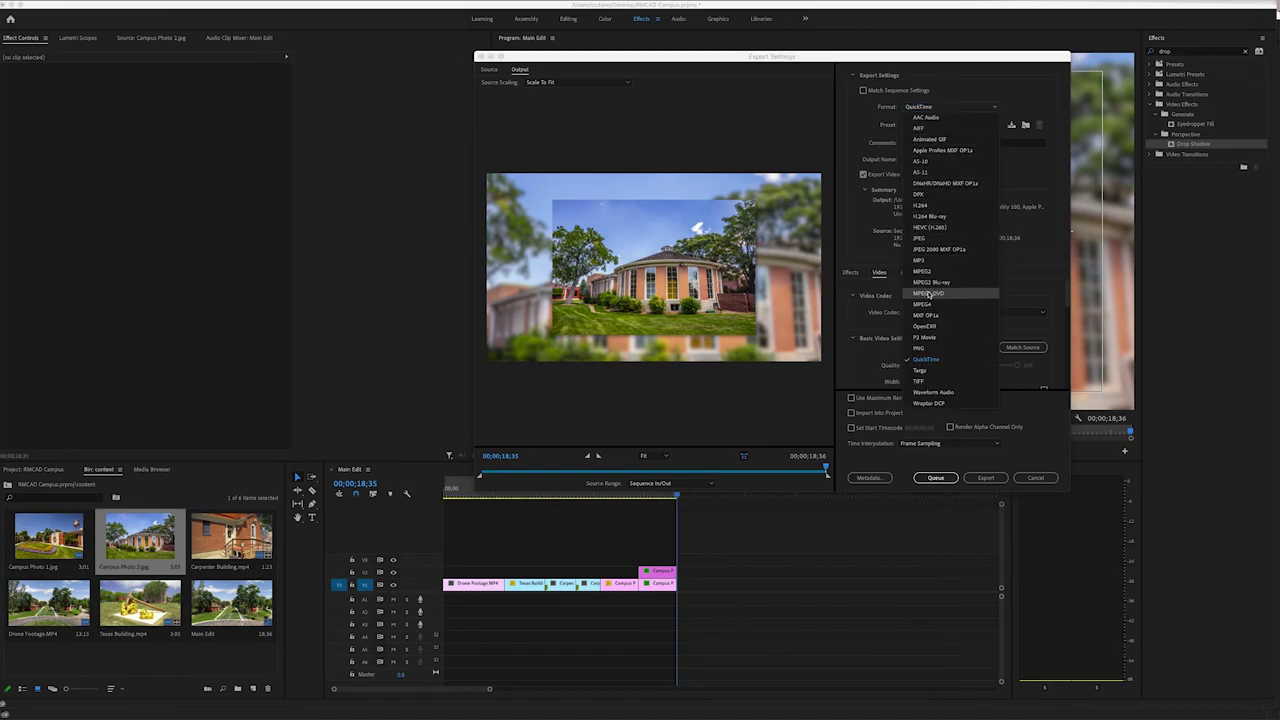
pyautogui.click(923, 207)
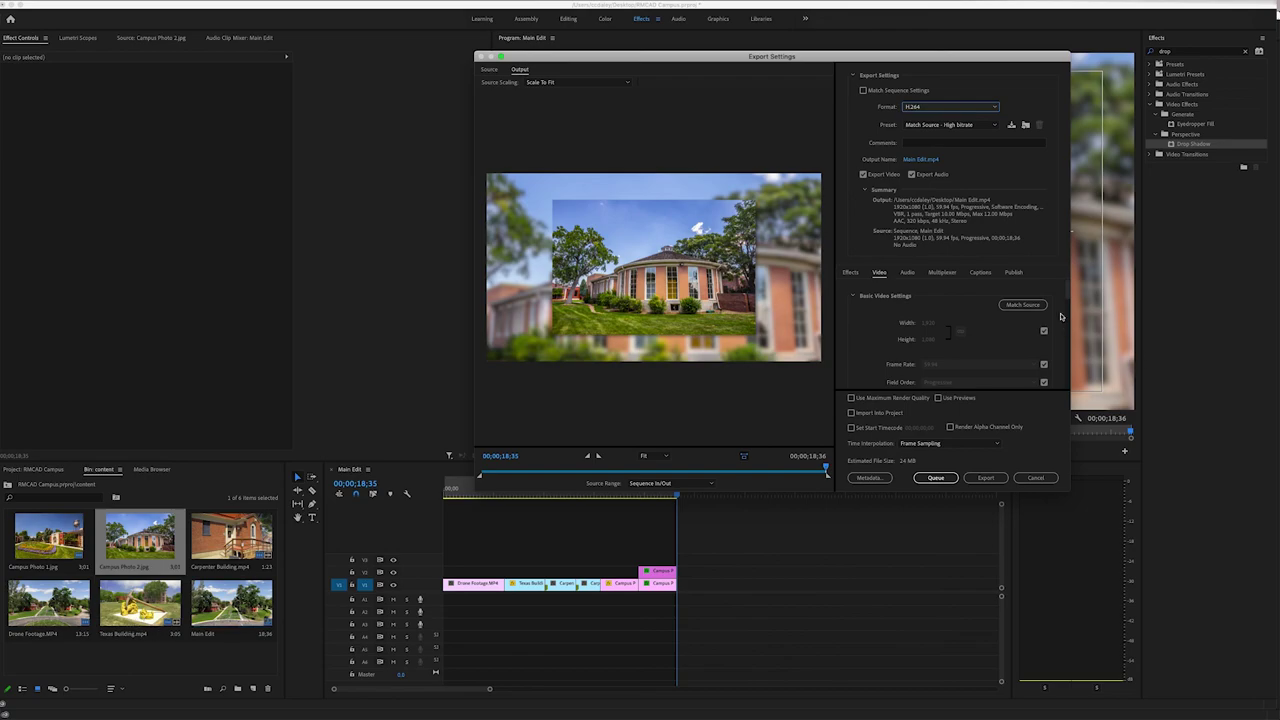
pyautogui.click(916, 161)
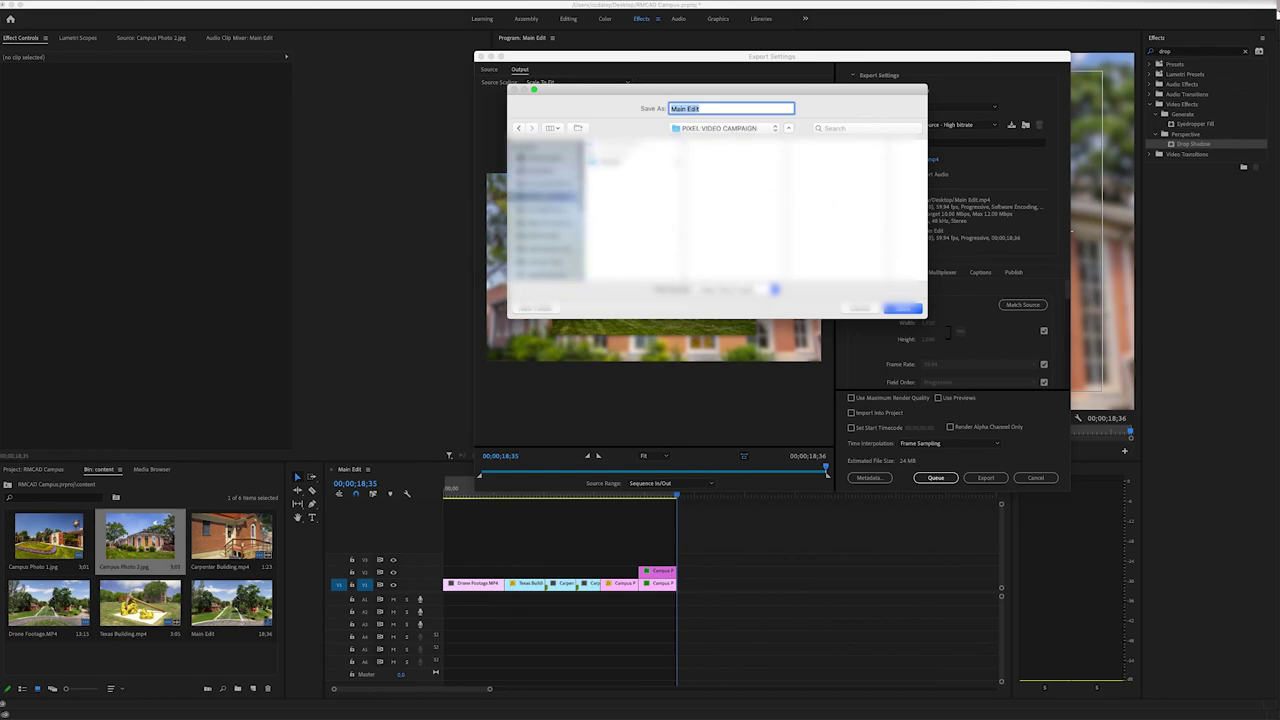
# Save the export as Main Edit.mp4 in the VIDEOS > VIDEO 10 - PREMIERE folder.
pyautogui.click(632, 161)
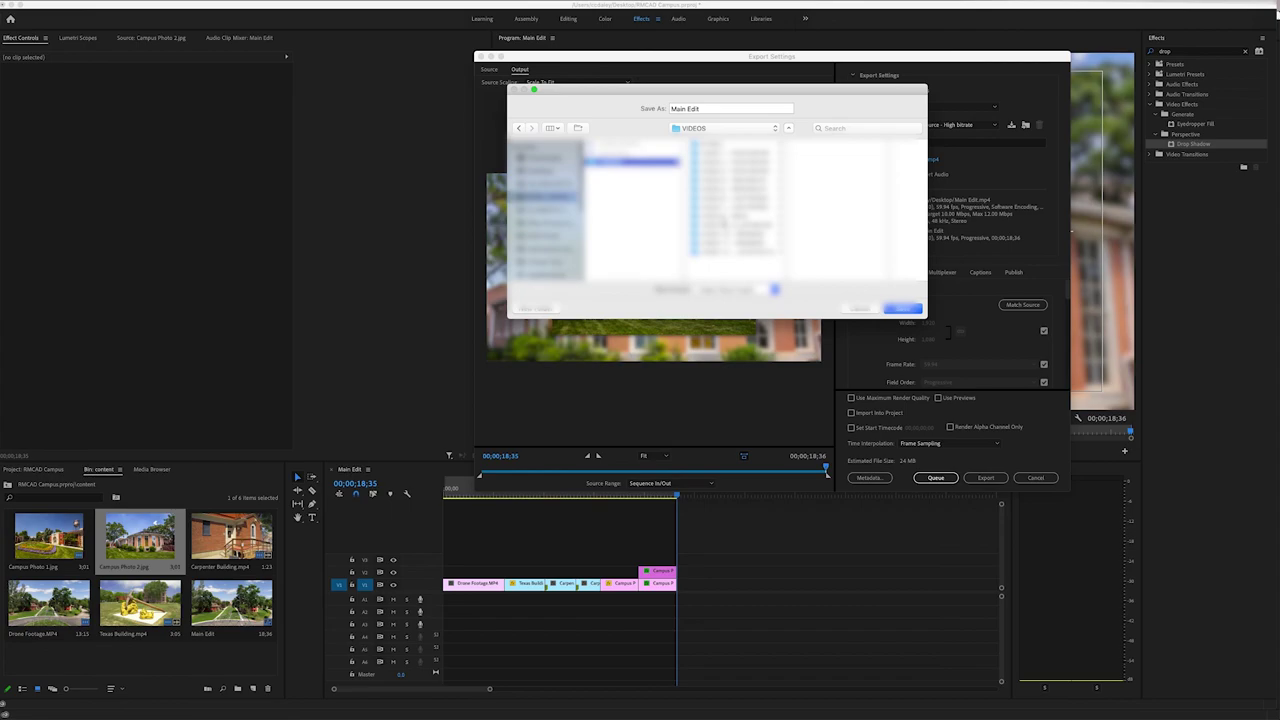
pyautogui.click(730, 236)
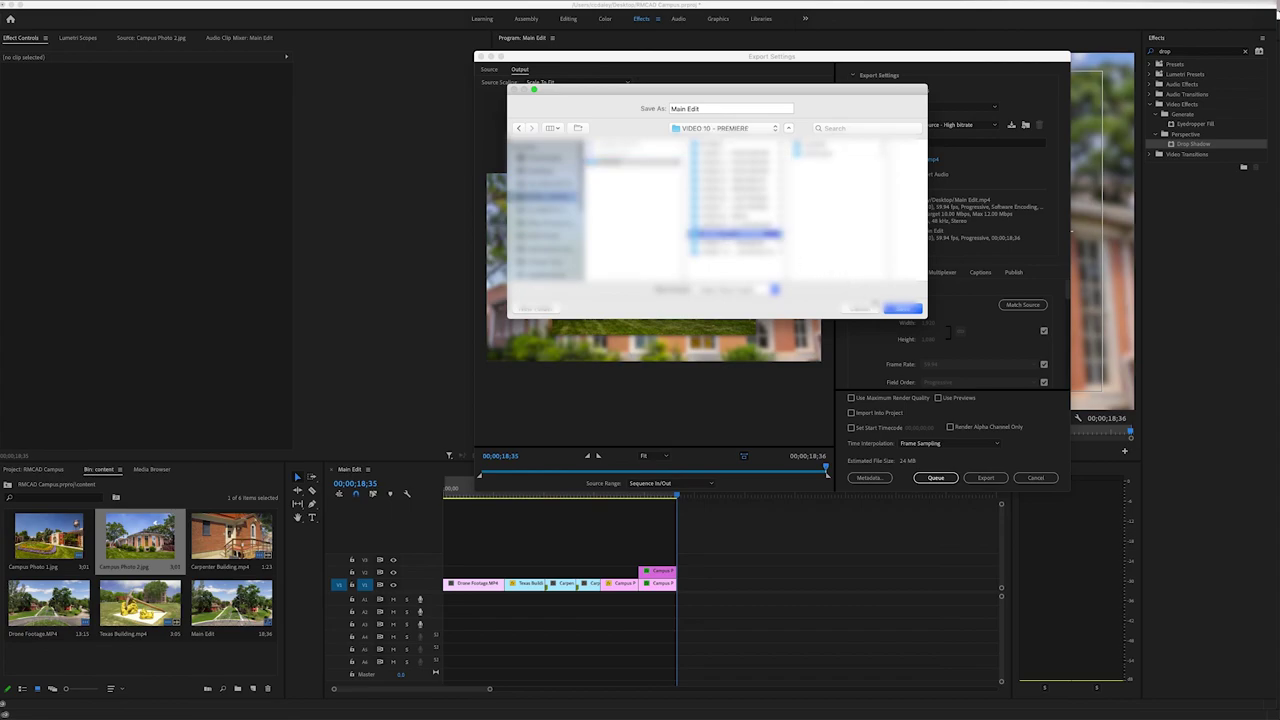
pyautogui.click(903, 308)
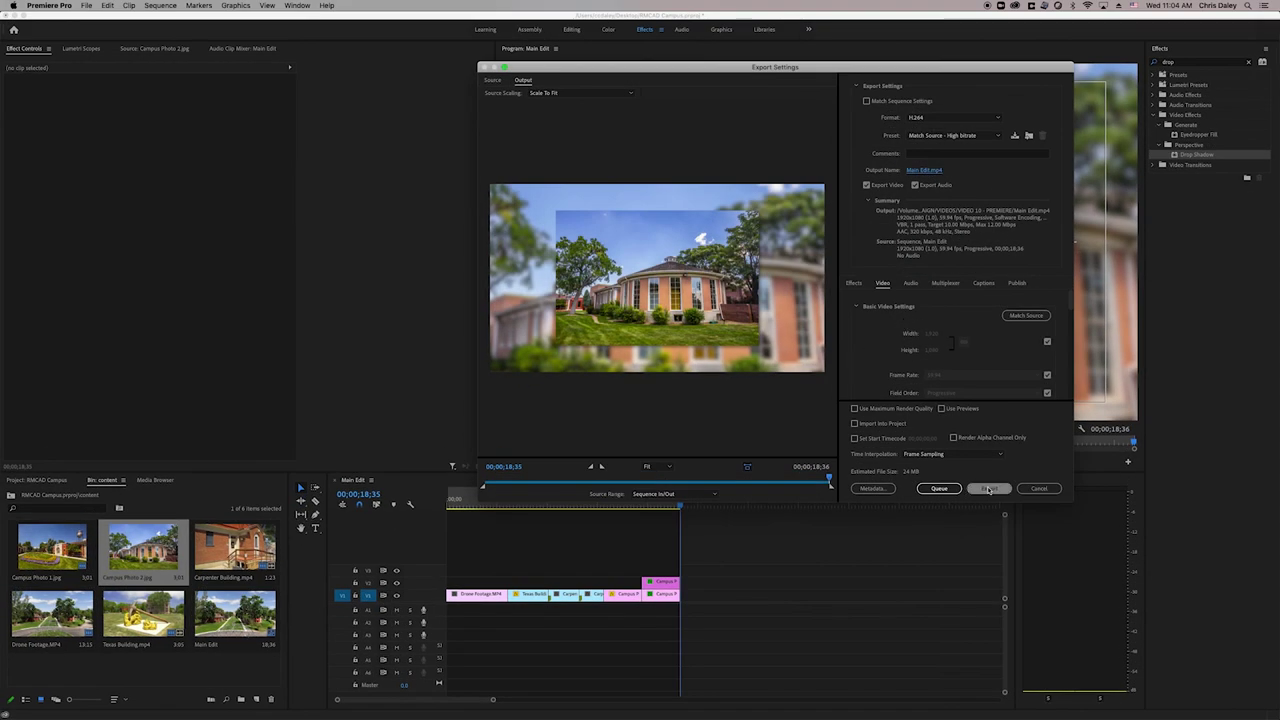